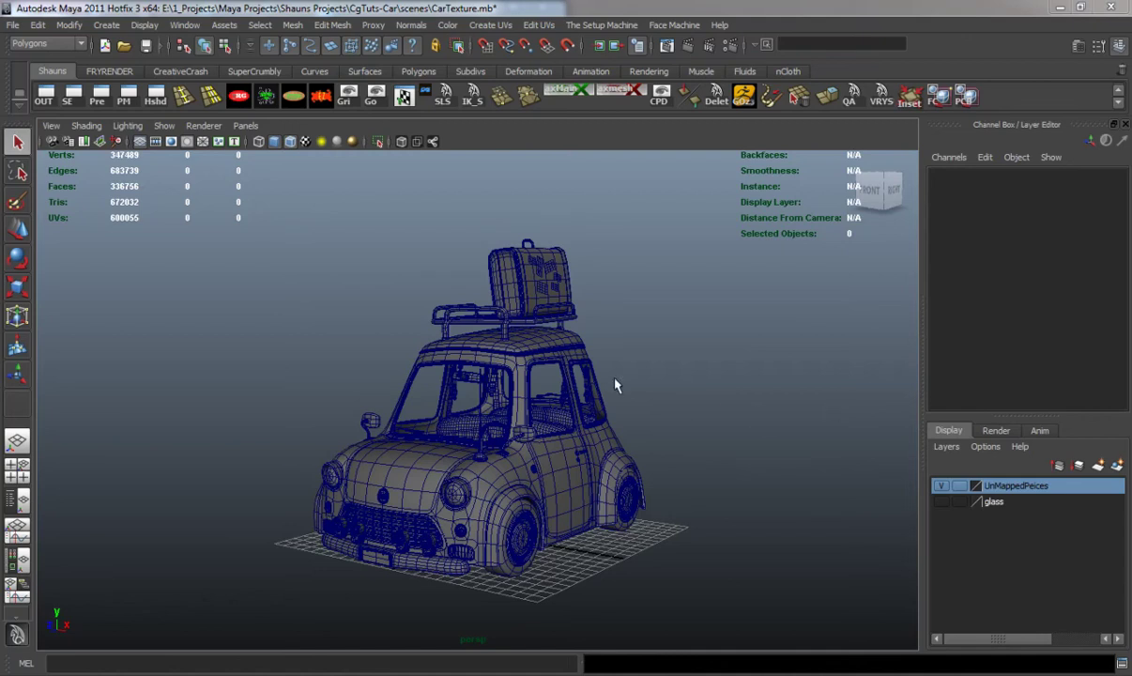
# Step: Hide the UnMappedPeices display layer so only the remaining car pieces show
pyautogui.moveTo(442, 430)
pyautogui.keyDown('alt'); pyautogui.mouseDown()
pyautogui.moveTo(417, 404)
pyautogui.moveTo(349, 400)
pyautogui.moveTo(420, 402)
pyautogui.moveTo(452, 424)
pyautogui.mouseUp(); pyautogui.keyUp('alt')
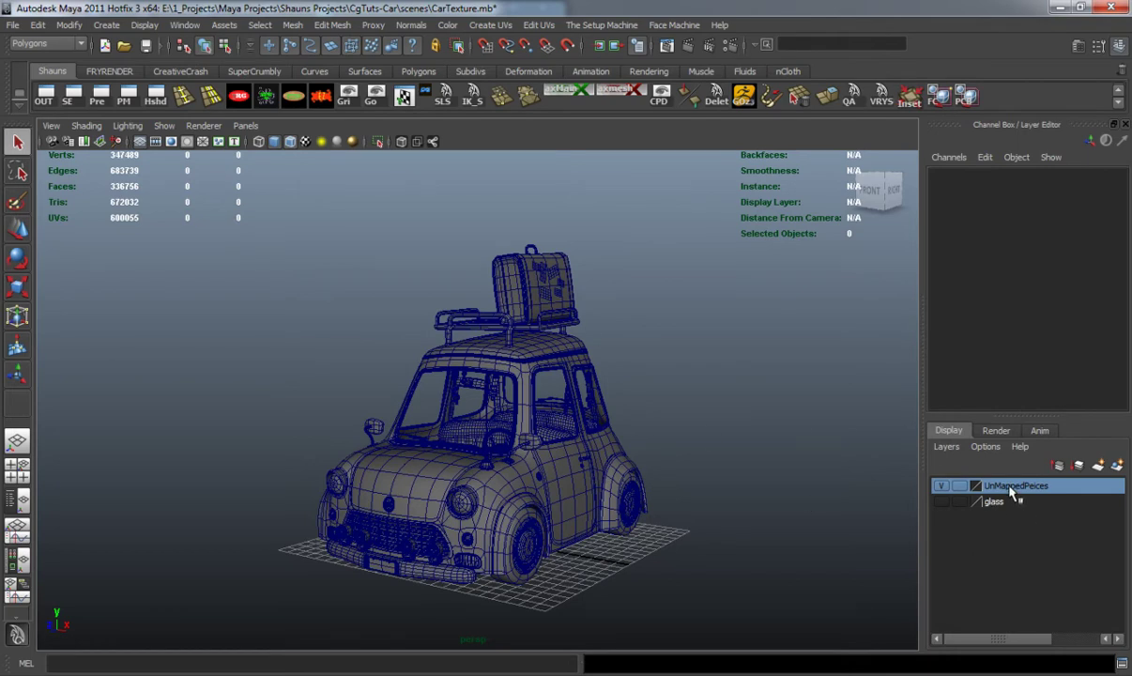
pyautogui.click(940, 485)
pyautogui.keyDown('alt'); pyautogui.moveTo(664, 453); pyautogui.dragTo(627, 410); pyautogui.keyUp('alt')
pyautogui.keyDown('alt'); pyautogui.moveTo(561, 397); pyautogui.dragTo(561, 424); pyautogui.keyUp('alt')
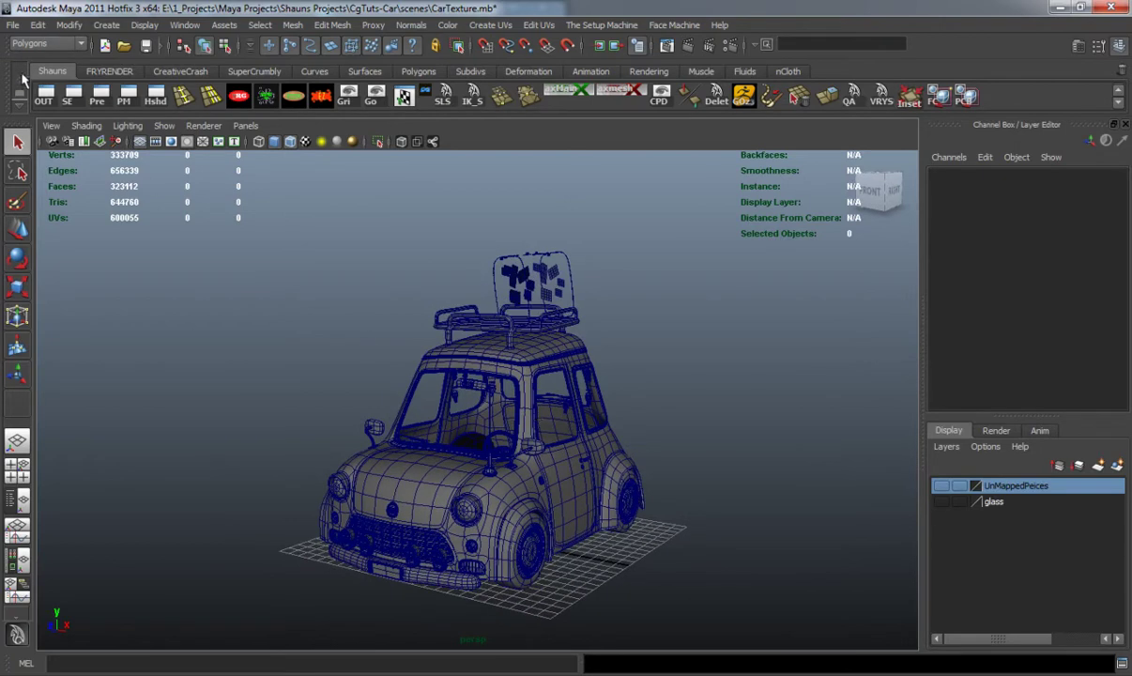
# Step: Set the current project to the CgTuts-Car folder
pyautogui.click(12, 25)
pyautogui.moveTo(103, 319)
pyautogui.click(193, 362)
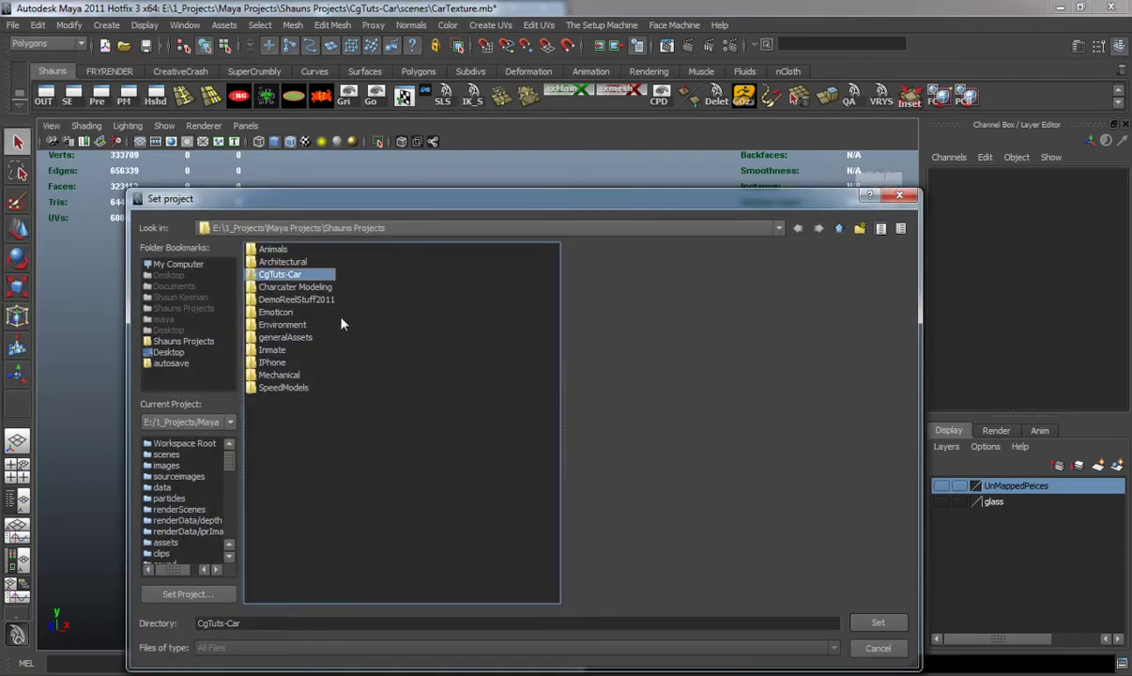
pyautogui.click(877, 622)
# Step: Import BackSeatBottom.obj from the project's data folder into the scene
pyautogui.click(13, 26)
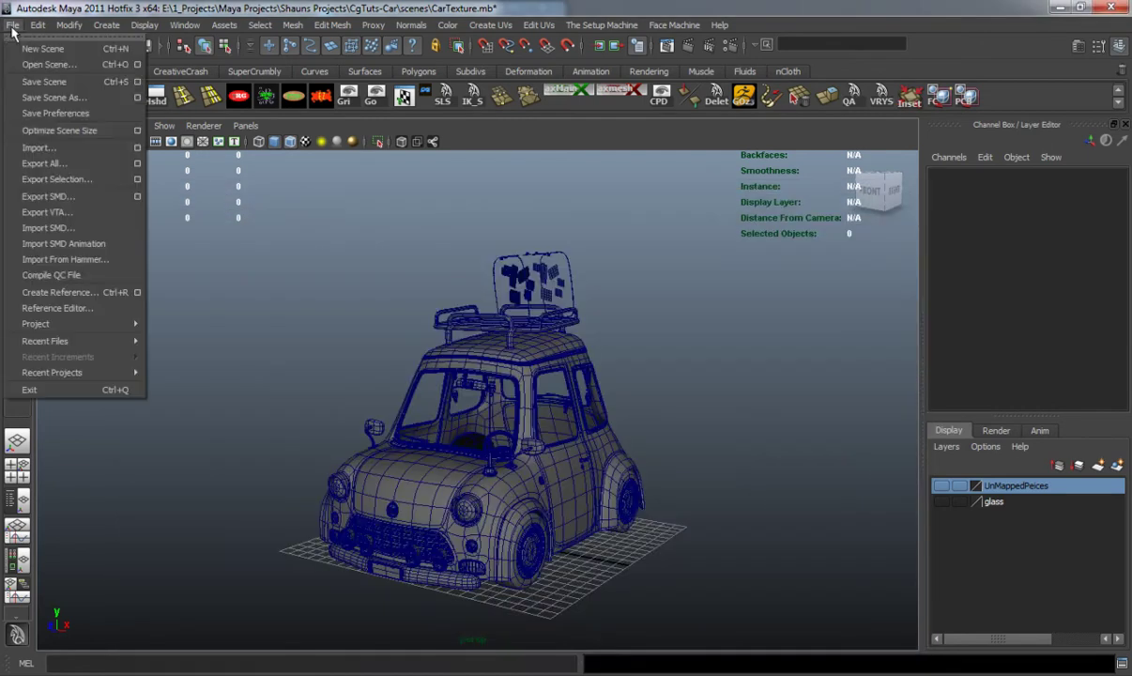
pyautogui.click(38, 149)
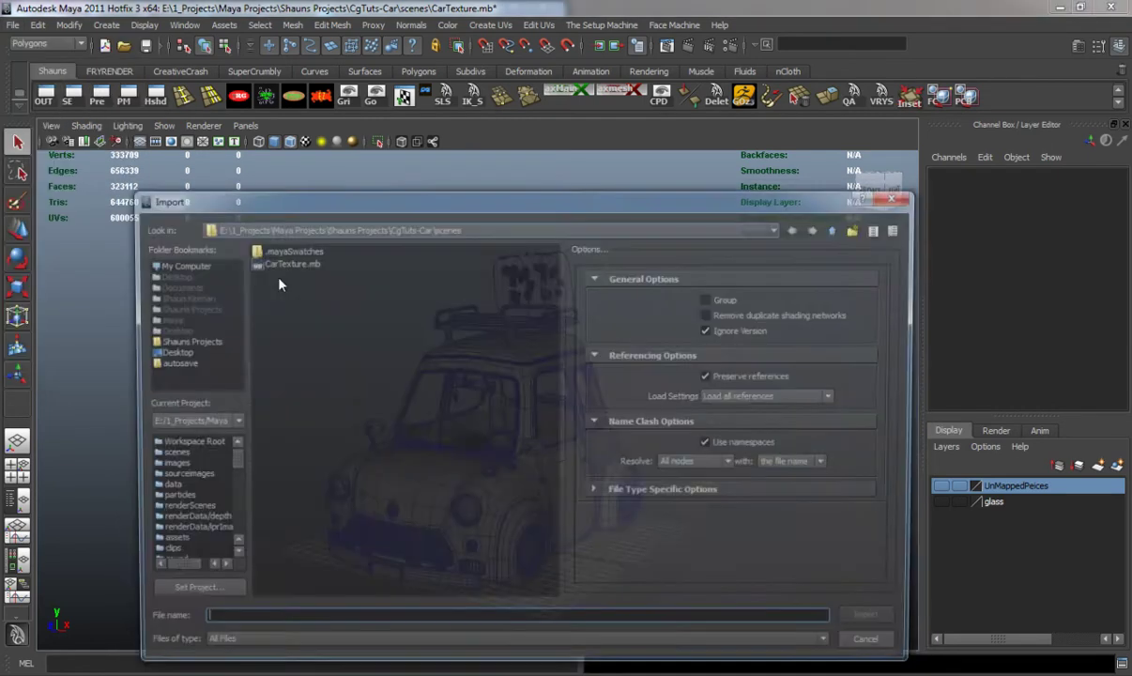
pyautogui.click(167, 488)
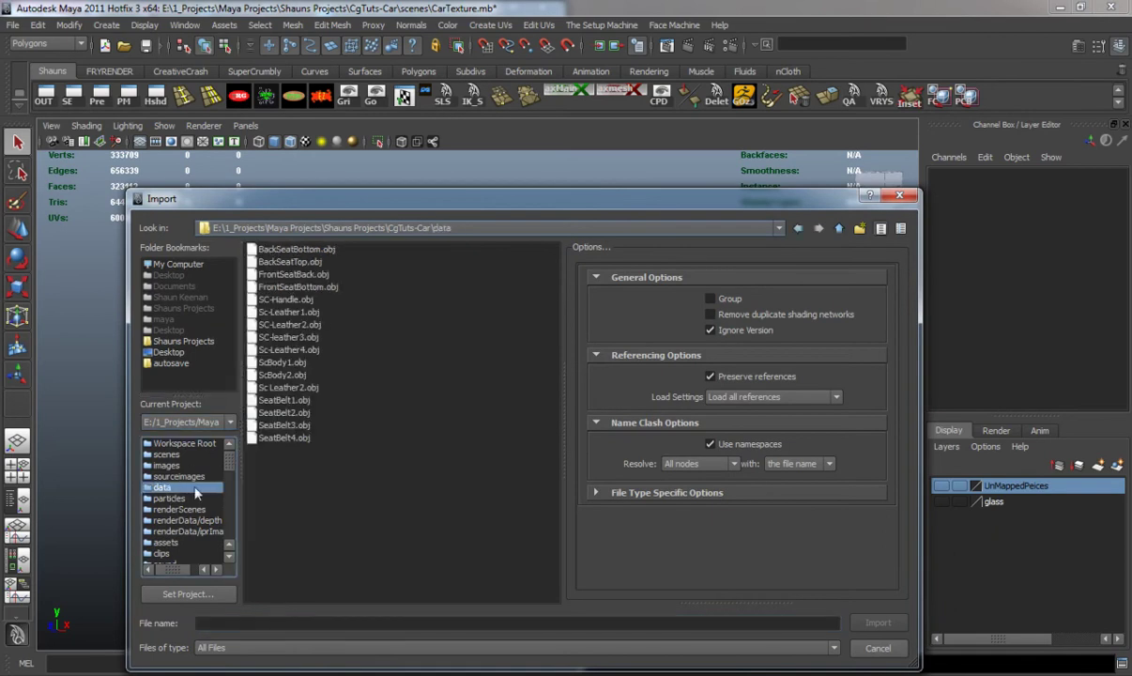
pyautogui.doubleClick(306, 253)
# Step: Select the imported back seat bottom and view its whole UV layout in the UV Texture Editor
pyautogui.keyDown('alt'); pyautogui.moveTo(465, 424); pyautogui.dragTo(509, 470, button='right'); pyautogui.keyUp('alt')
pyautogui.keyDown('alt'); pyautogui.moveTo(510, 470); pyautogui.dragTo(490, 397); pyautogui.keyUp('alt')
pyautogui.click(488, 383)
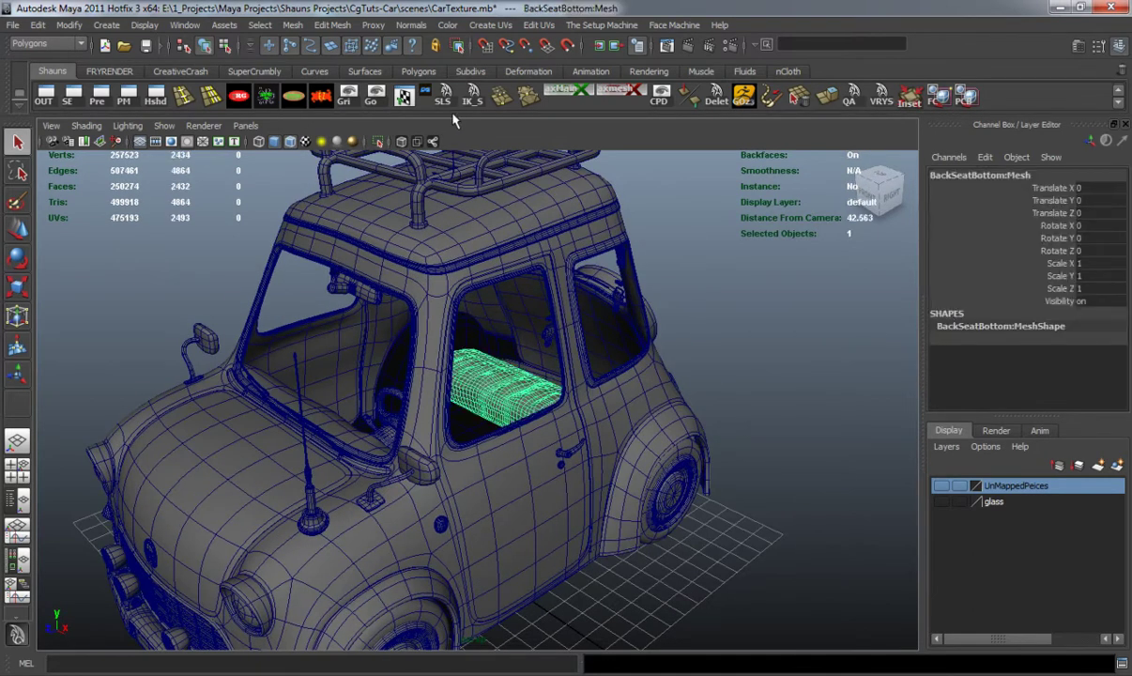
pyautogui.click(404, 96)
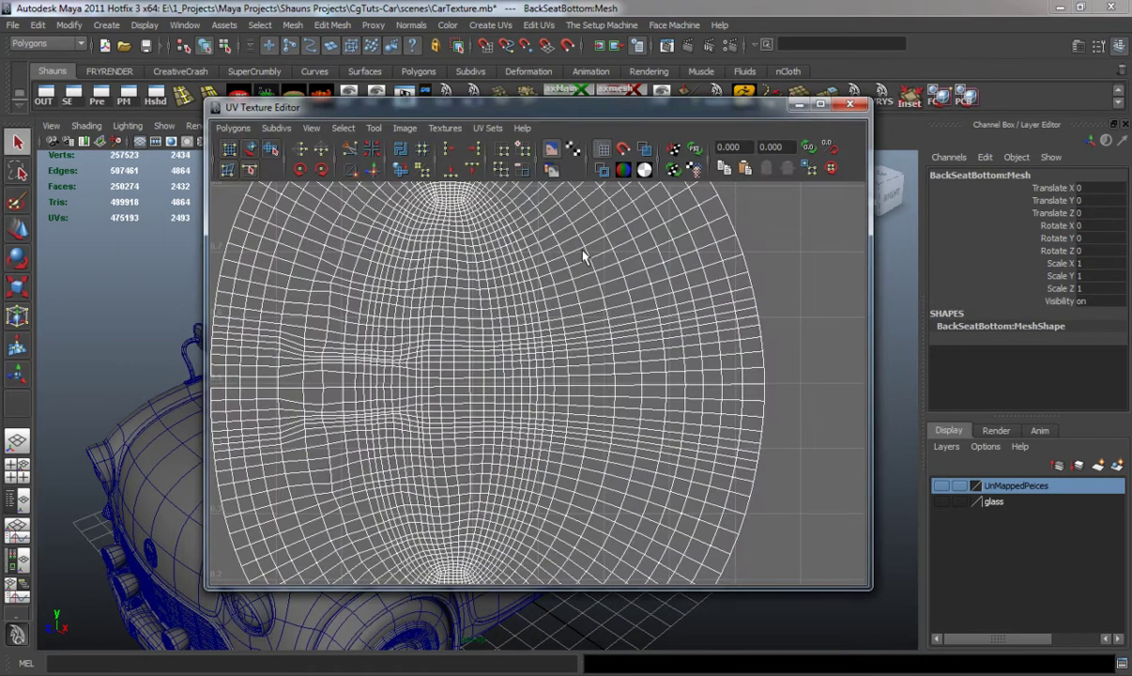
pyautogui.moveTo(657, 107); pyautogui.dragTo(731, 119)
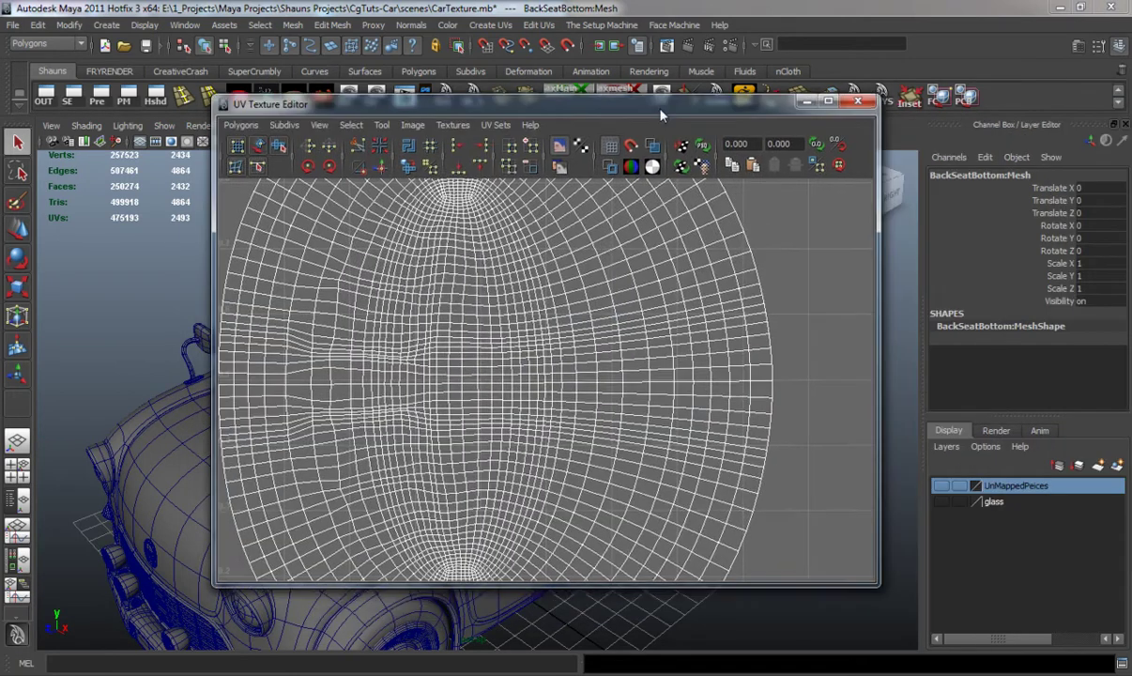
pyautogui.scroll(-5, 526, 338)
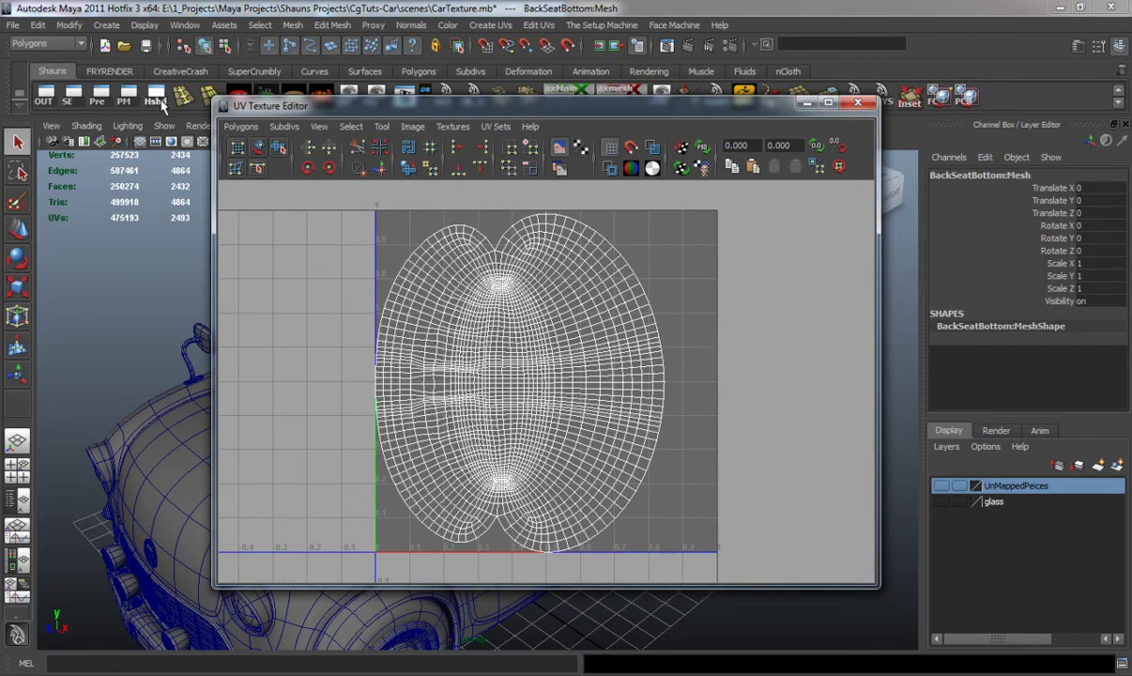
# Step: Create a new Blinn material in the Hypershade and clear the windows away from the car
pyautogui.click(159, 101)
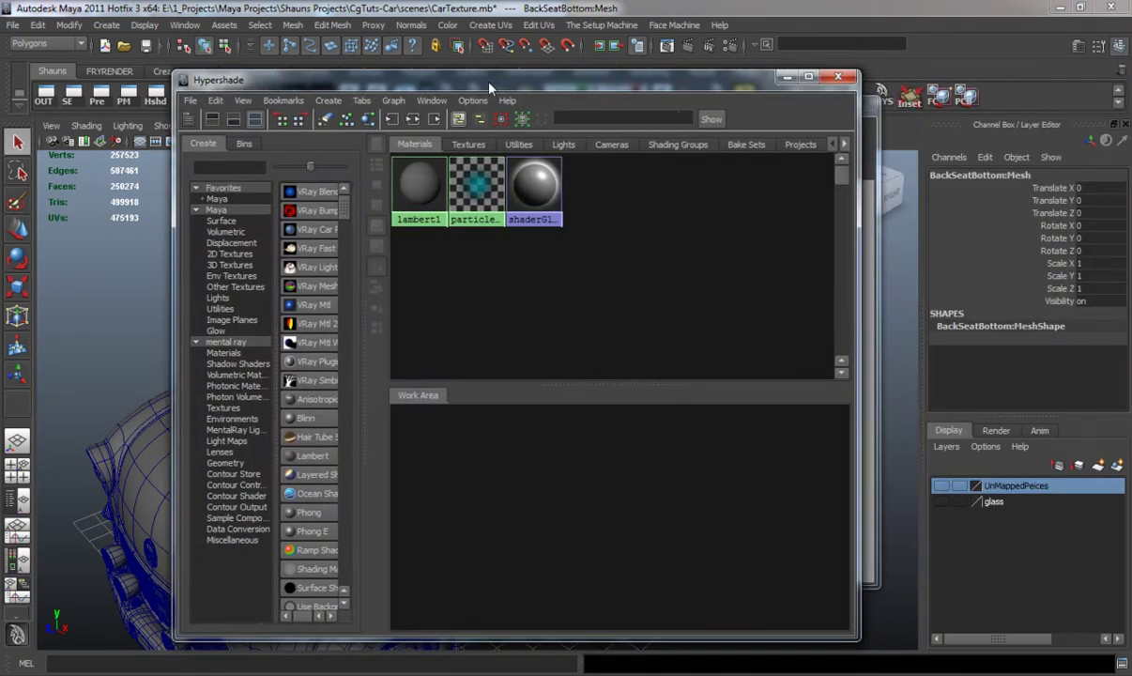
pyautogui.click(292, 418)
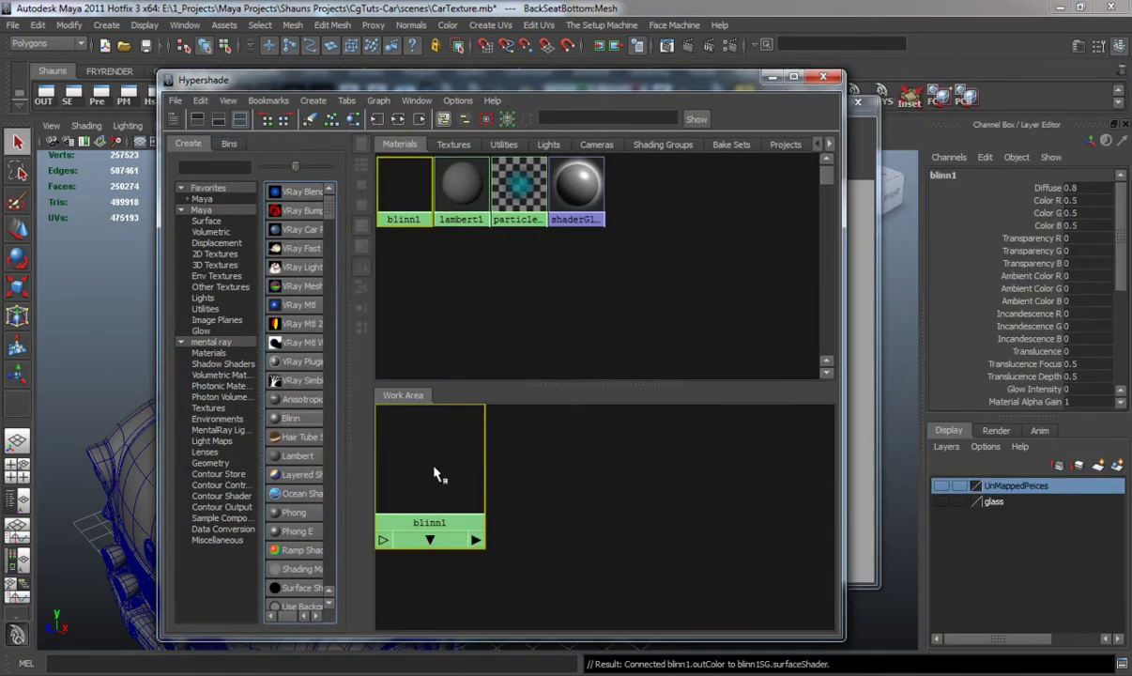
pyautogui.moveTo(733, 79); pyautogui.dragTo(365, 69)
pyautogui.click(807, 101)
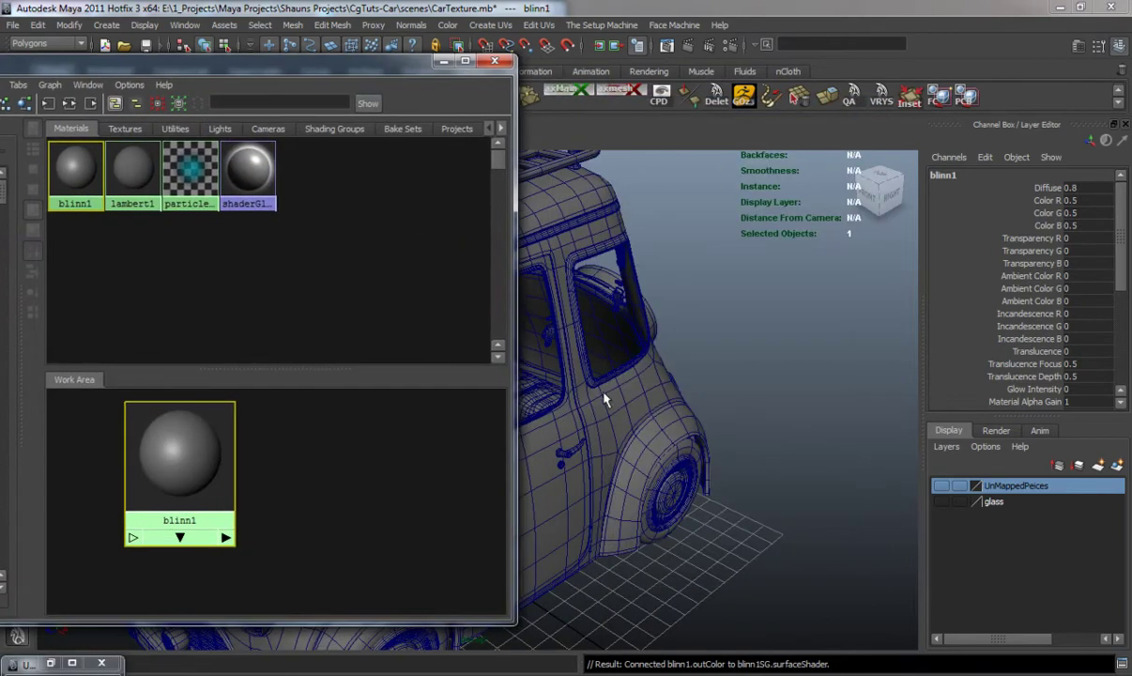
# Step: Assign the new Blinn material to the back seat bottom mesh
pyautogui.keyDown('alt'); pyautogui.moveTo(603, 397); pyautogui.dragTo(562, 405); pyautogui.keyUp('alt')
pyautogui.keyDown('alt'); pyautogui.moveTo(561, 405); pyautogui.dragTo(569, 391, button='right'); pyautogui.keyUp('alt')
pyautogui.keyDown('alt'); pyautogui.moveTo(569, 391); pyautogui.dragTo(559, 360); pyautogui.keyUp('alt')
pyautogui.click(558, 360)
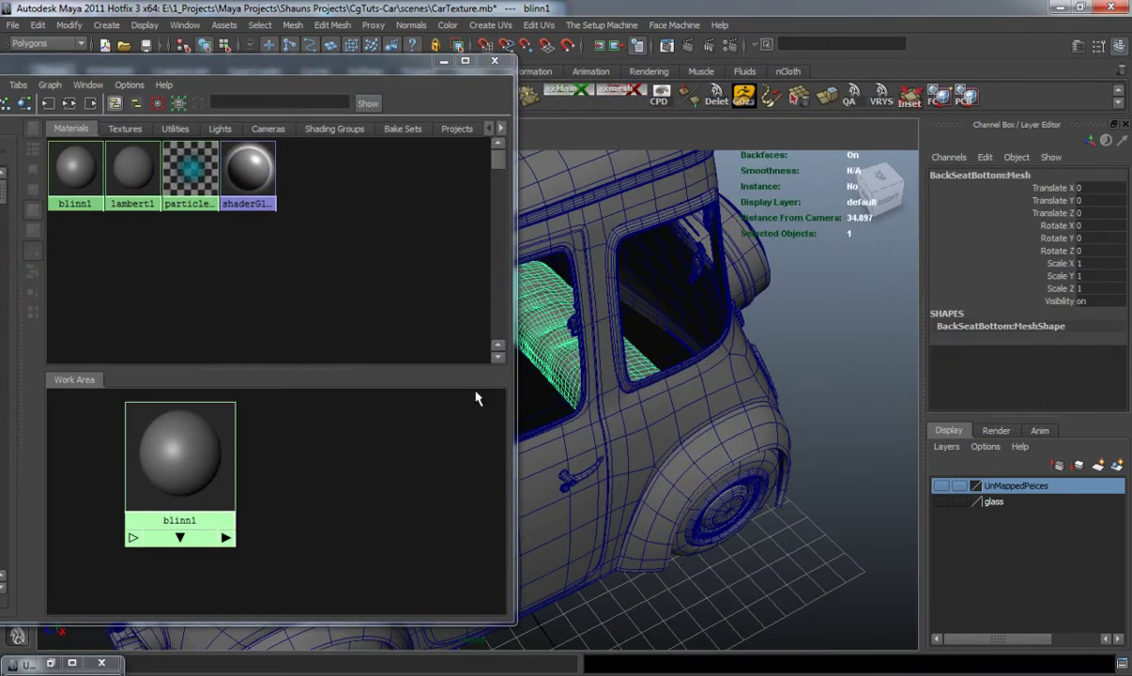
pyautogui.moveTo(178, 419); pyautogui.dragTo(186, 392, button='right')
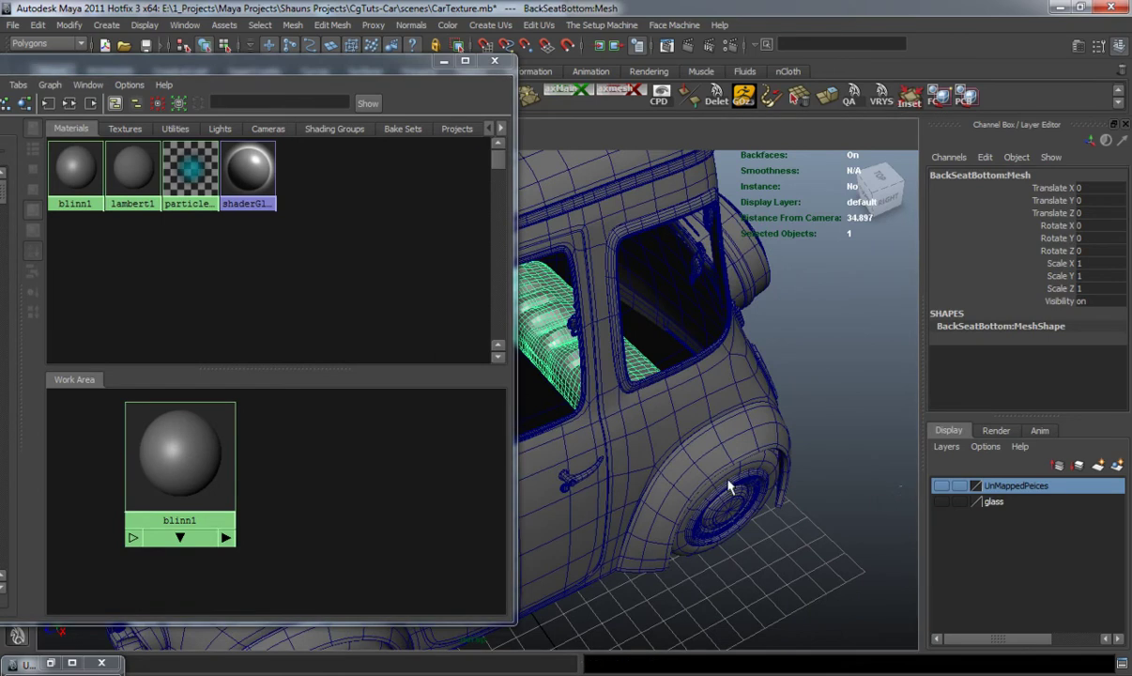
# Step: Map the Blinn material's color to a file texture using the image jd_uvCheck_512.jpg
pyautogui.click(193, 449)
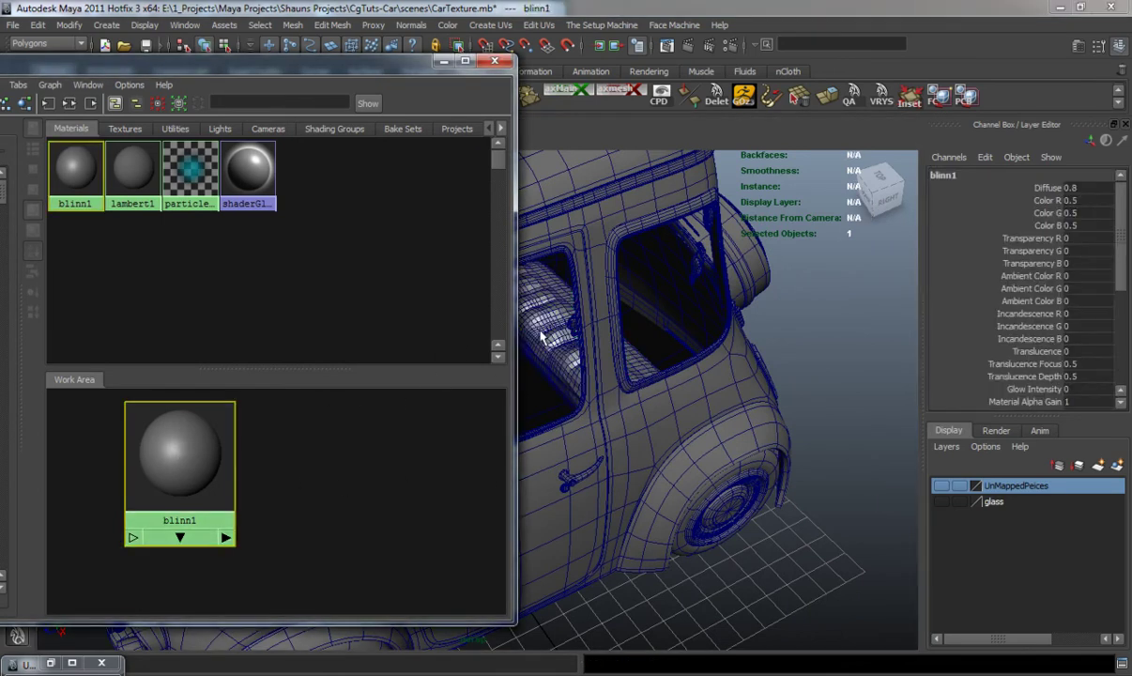
pyautogui.hotkey('ctrl', 'a')
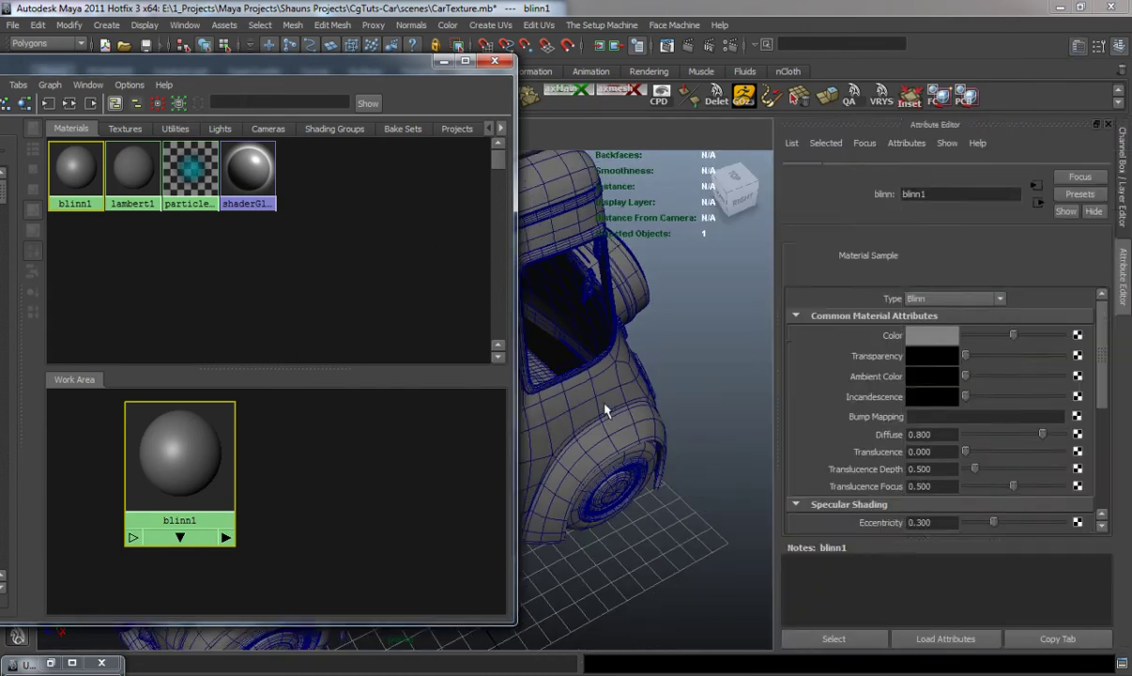
pyautogui.click(1076, 354)
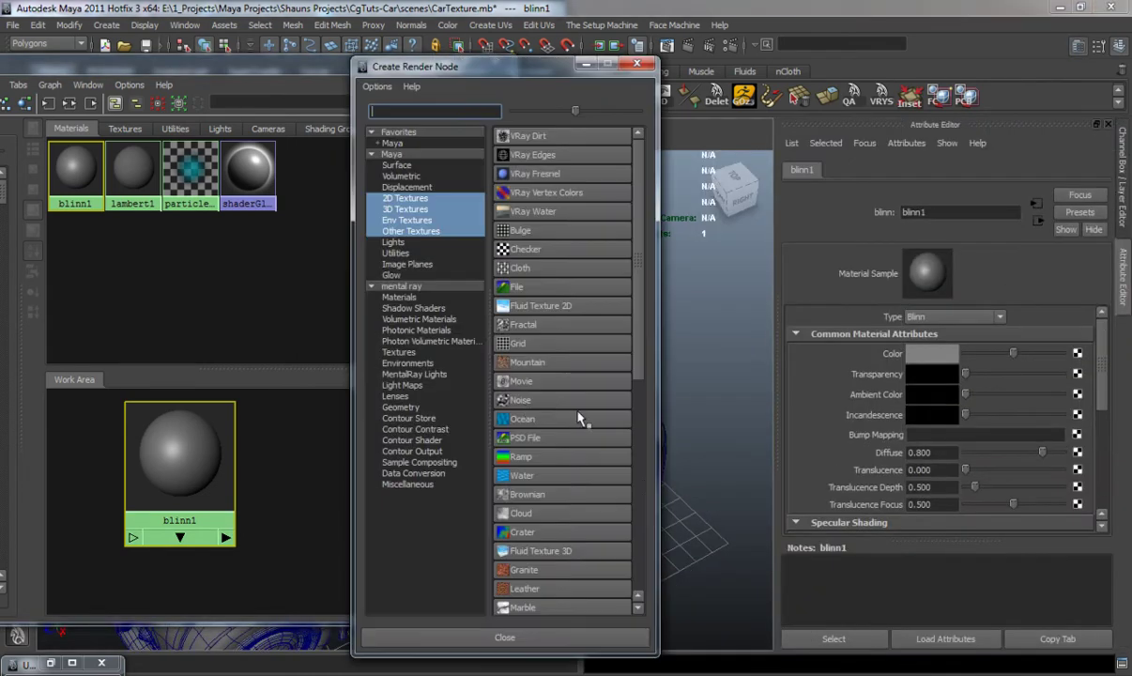
pyautogui.click(597, 355)
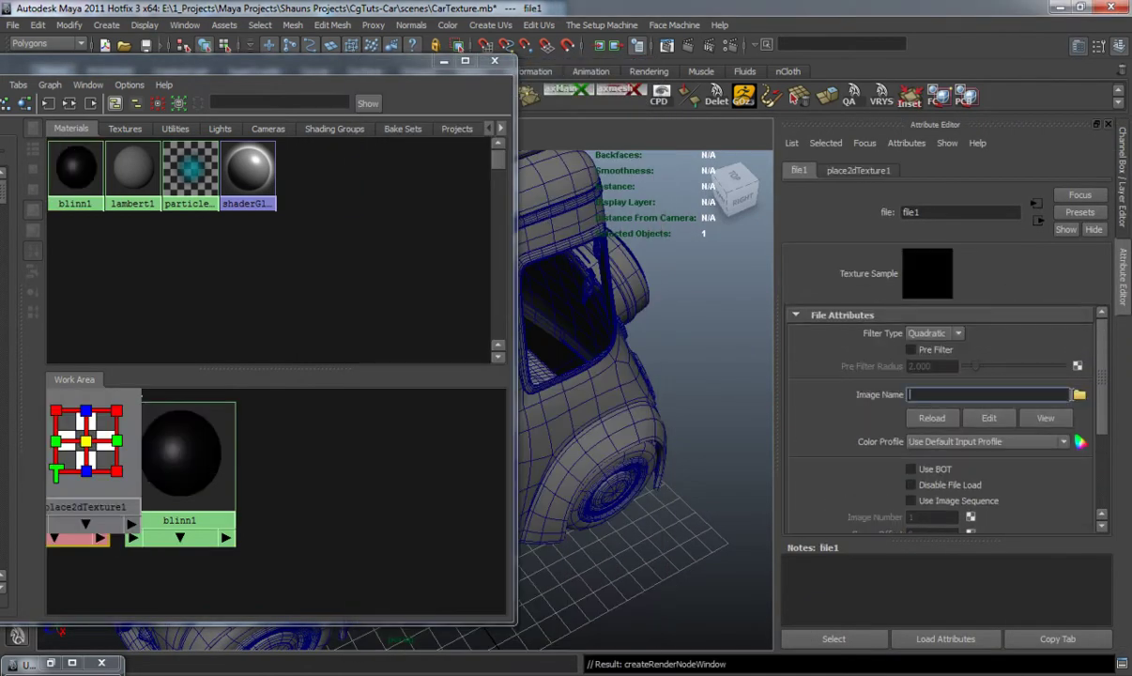
pyautogui.click(1079, 395)
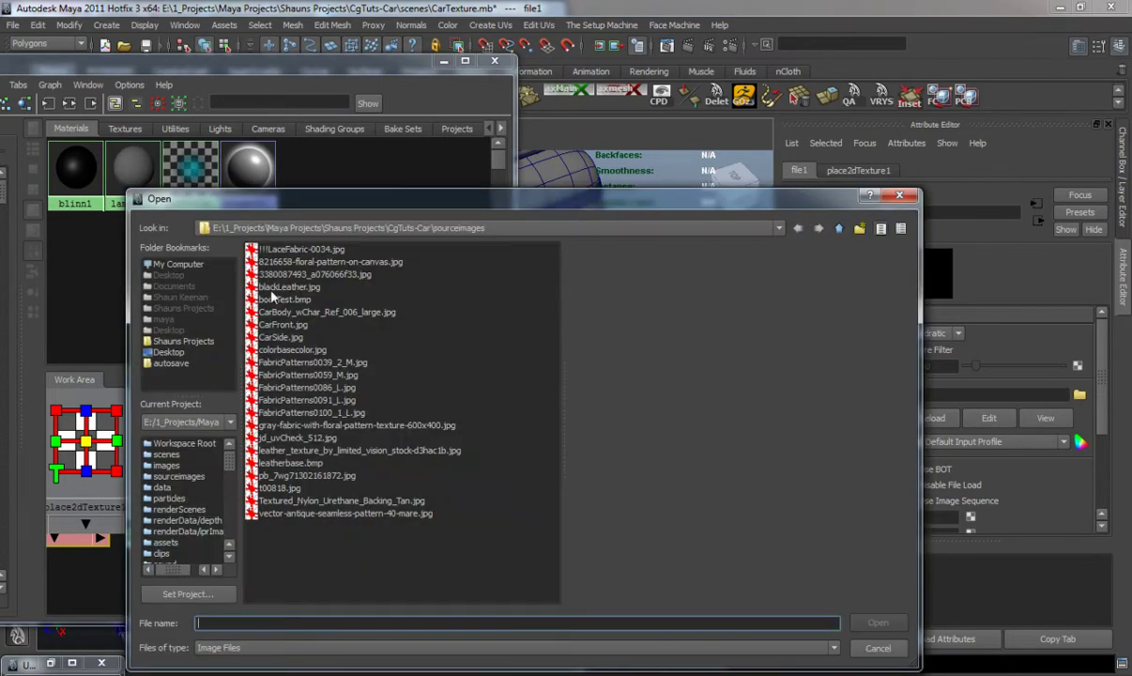
pyautogui.click(291, 438)
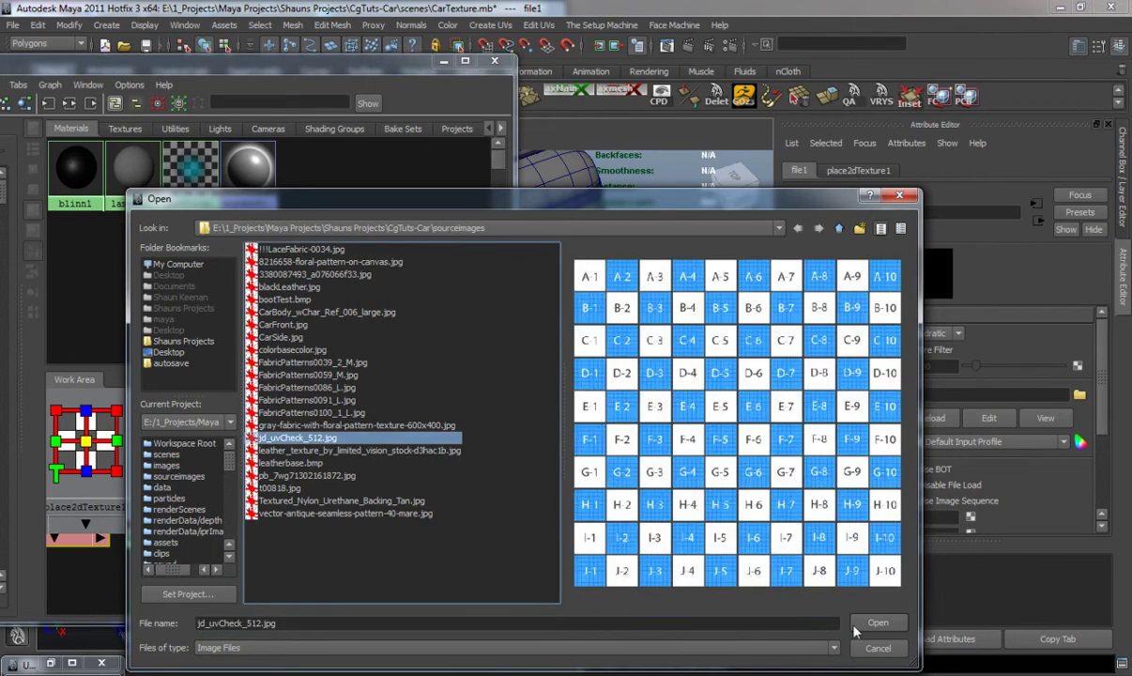
pyautogui.click(856, 627)
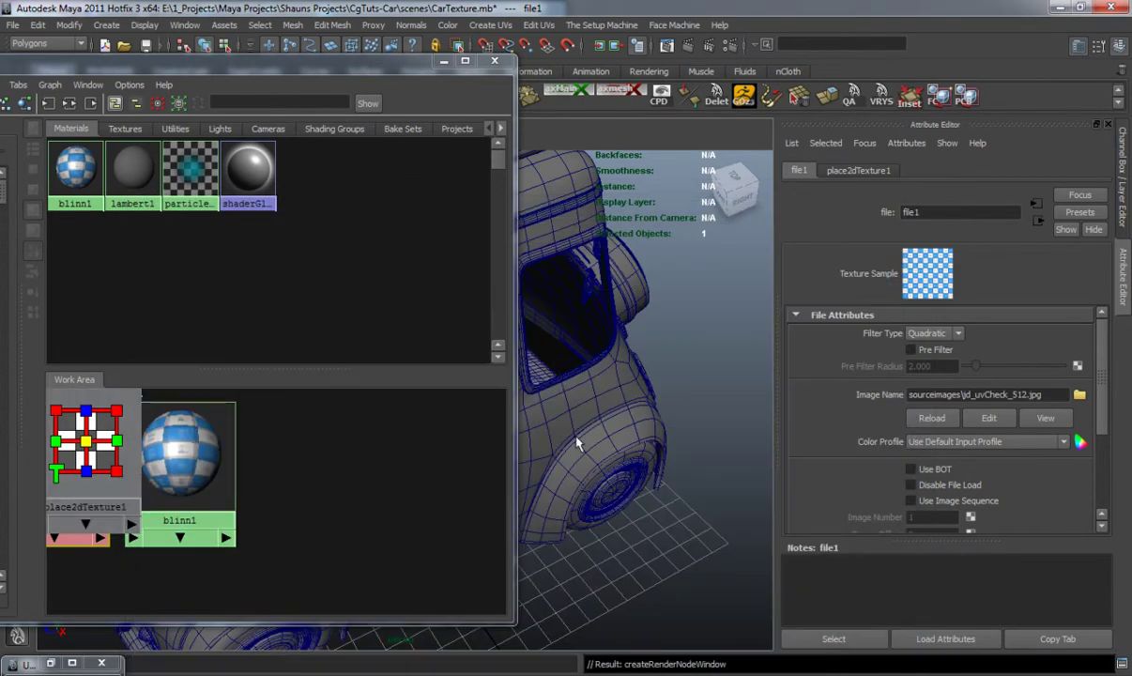
# Step: Reapply the checker-mapped Blinn to the back seat bottom and turn on textured display in the viewport
pyautogui.scroll(1, 593, 412)
pyautogui.keyDown('alt'); pyautogui.moveTo(606, 420); pyautogui.dragTo(636, 463); pyautogui.keyUp('alt')
pyautogui.scroll(2, 654, 450)
pyautogui.click(582, 396)
pyautogui.moveTo(181, 450); pyautogui.dragTo(179, 398, button='right')
pyautogui.keyDown('alt'); pyautogui.moveTo(589, 431); pyautogui.dragTo(580, 423); pyautogui.keyUp('alt')
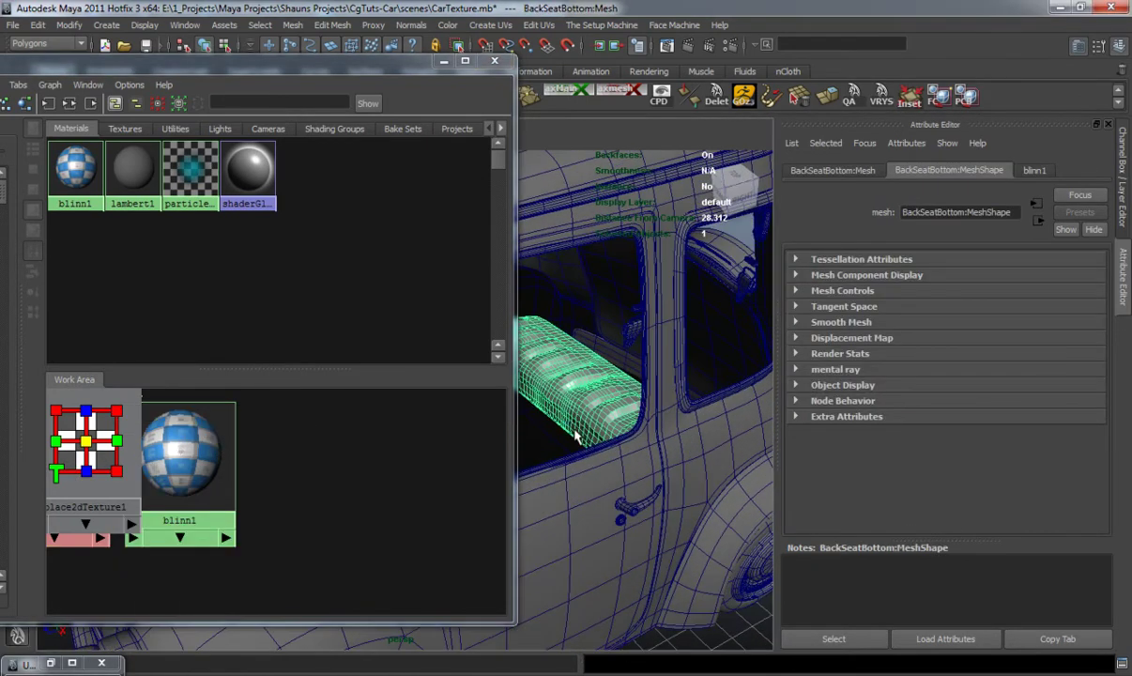
pyautogui.press('6')
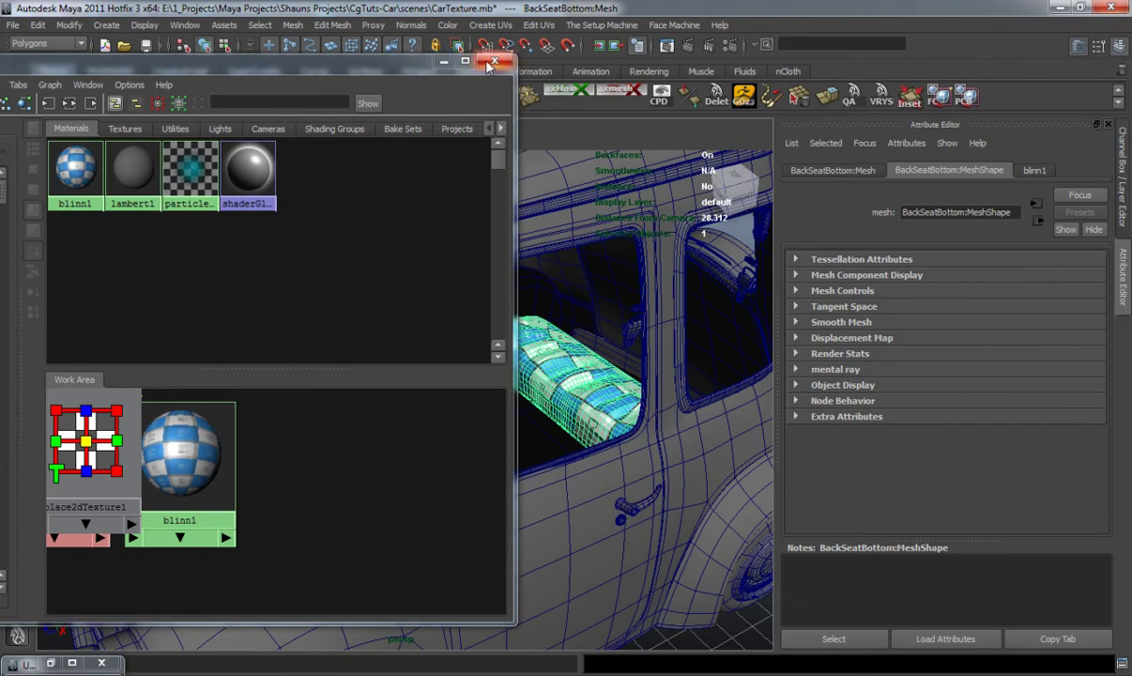
# Step: Spread out the material and texture nodes in the work area and bring up the checker texture's 2D placement attributes
pyautogui.moveTo(188, 445); pyautogui.dragTo(305, 451)
pyautogui.moveTo(75, 438); pyautogui.dragTo(139, 442)
pyautogui.click(141, 445)
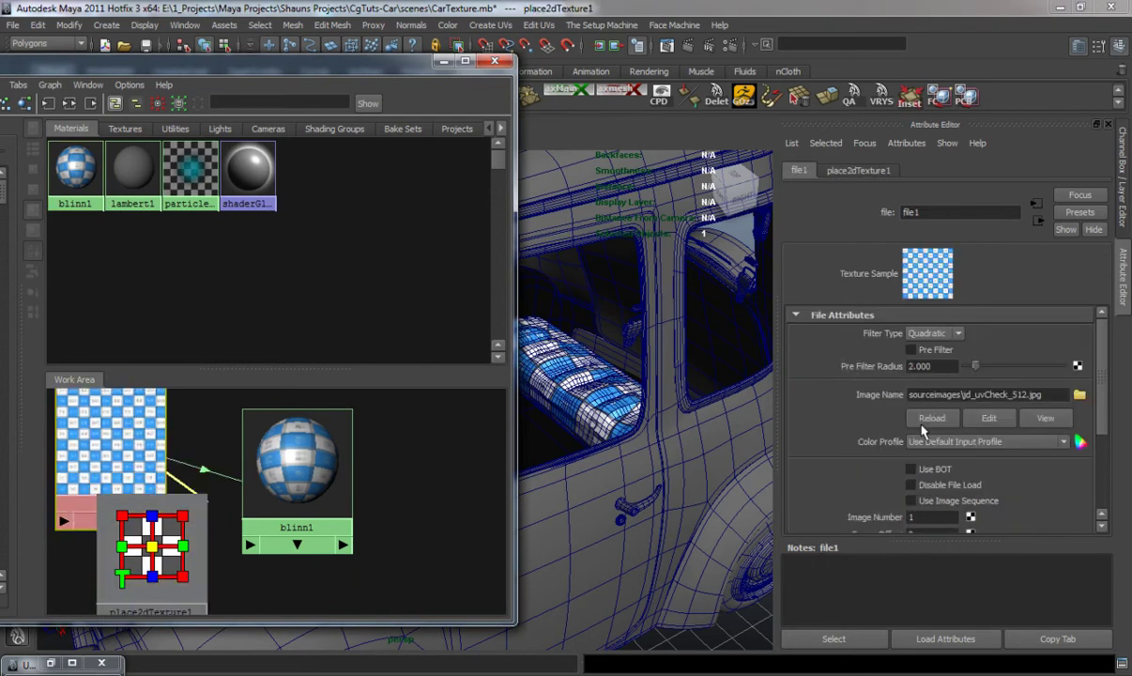
pyautogui.click(934, 333)
pyautogui.click(930, 327)
pyautogui.click(858, 170)
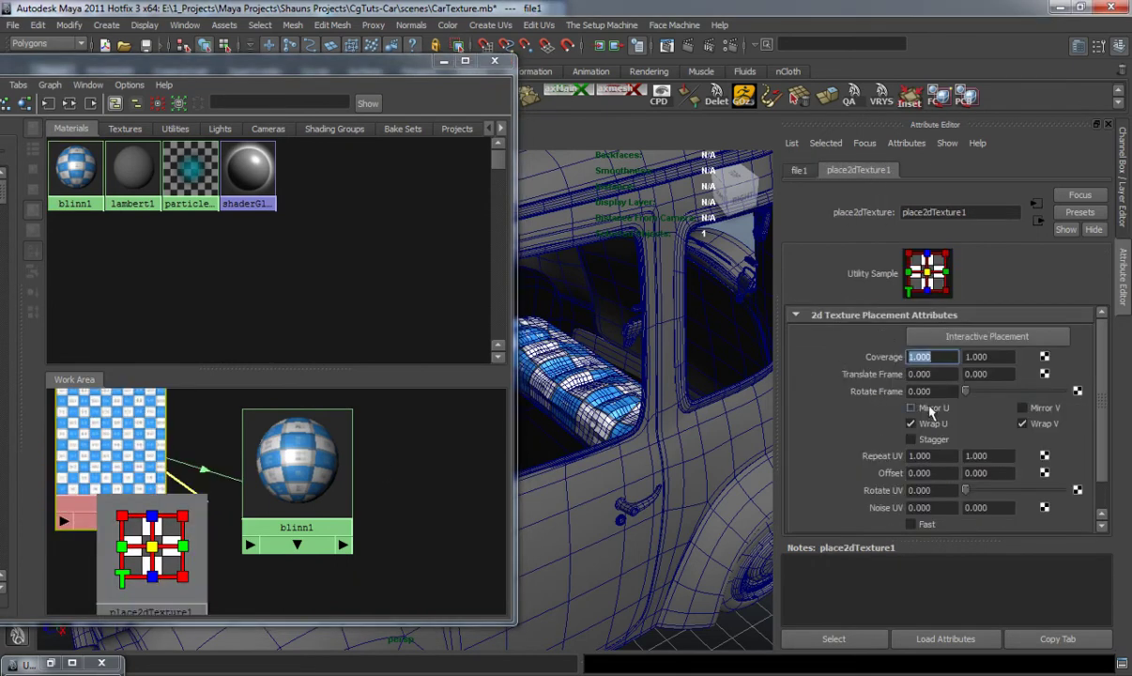
pyautogui.click(799, 170)
pyautogui.click(858, 170)
# Step: Enable Mirror U and Mirror V on the checker texture placement and set Repeat UV to 4 by 4
pyautogui.click(910, 409)
pyautogui.click(1023, 408)
pyautogui.moveTo(945, 458); pyautogui.dragTo(834, 458)
pyautogui.write('4')
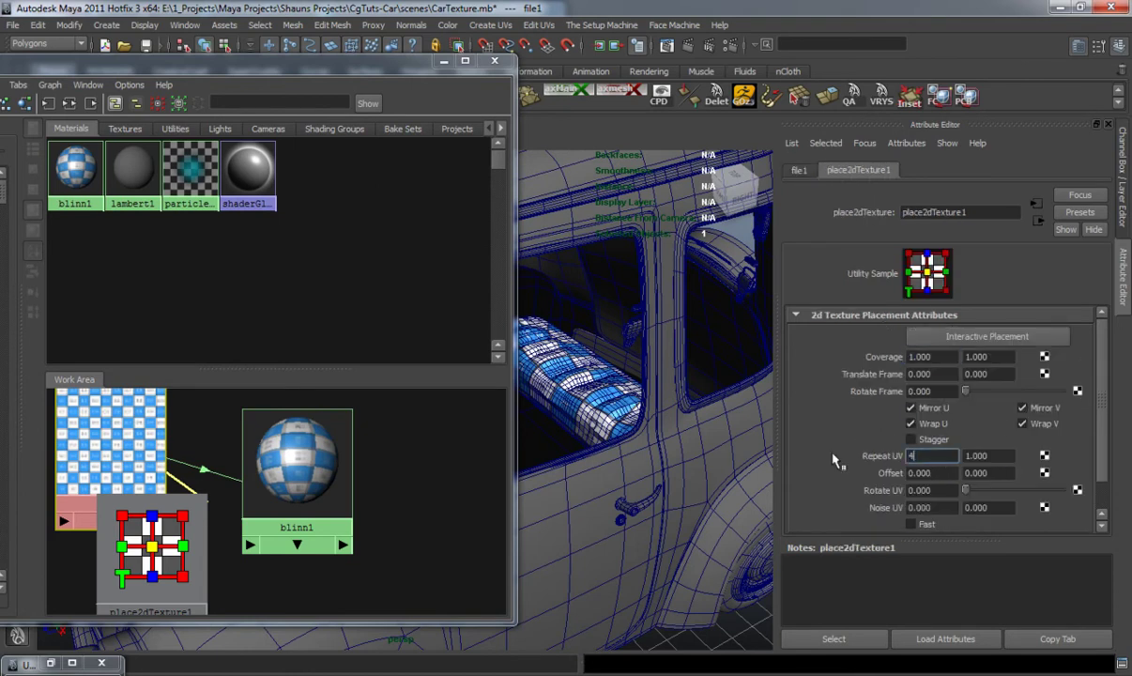
pyautogui.press('Tab')
pyautogui.write('4')
pyautogui.press('Return')
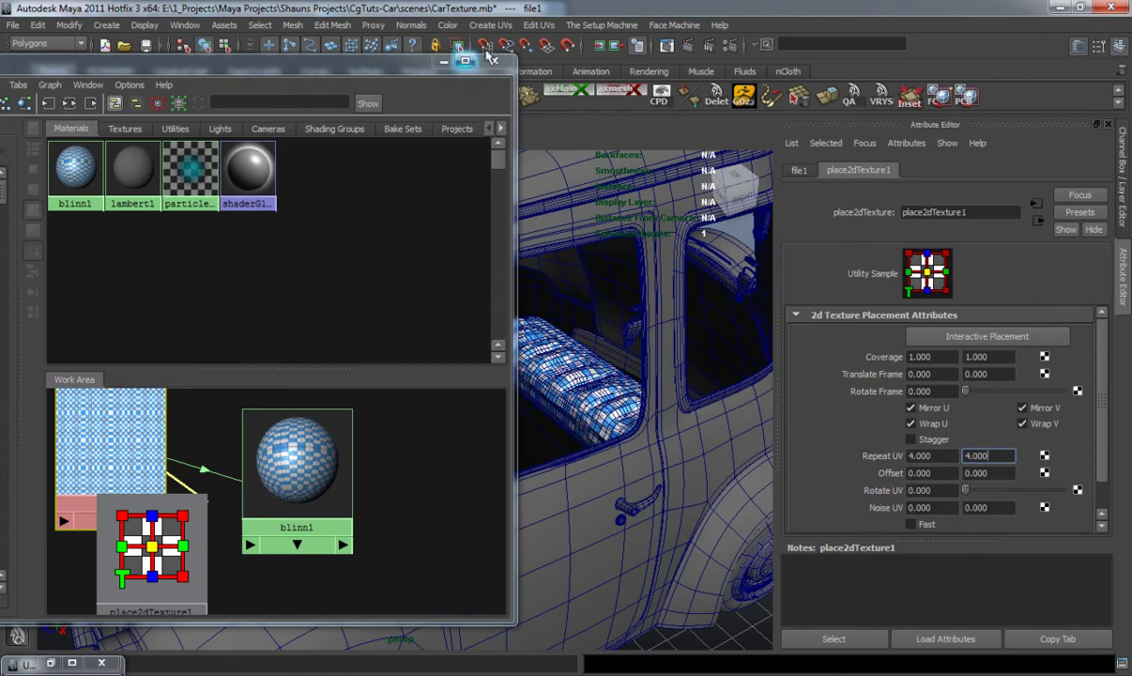
# Step: Close the Hypershade and the material attributes, and examine the checker pattern on the seat bottom up close for stretching
pyautogui.click(495, 61)
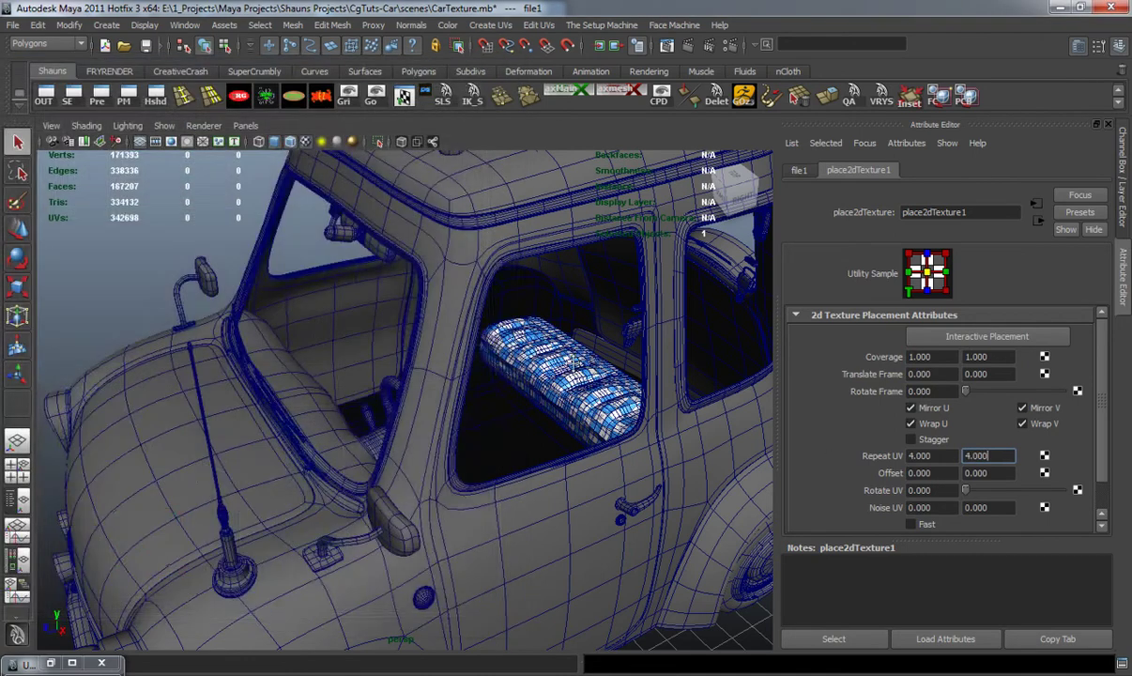
pyautogui.scroll(-5, 467, 413)
pyautogui.keyDown('alt'); pyautogui.moveTo(467, 412); pyautogui.dragTo(468, 429, button='right'); pyautogui.keyUp('alt')
pyautogui.keyDown('alt'); pyautogui.moveTo(468, 429); pyautogui.dragTo(424, 437); pyautogui.keyUp('alt')
pyautogui.keyDown('alt'); pyautogui.moveTo(424, 438); pyautogui.dragTo(375, 438, button='middle'); pyautogui.keyUp('alt')
pyautogui.keyDown('alt'); pyautogui.moveTo(374, 438); pyautogui.dragTo(396, 424); pyautogui.keyUp('alt')
pyautogui.keyDown('alt'); pyautogui.moveTo(259, 355); pyautogui.dragTo(443, 366); pyautogui.keyUp('alt')
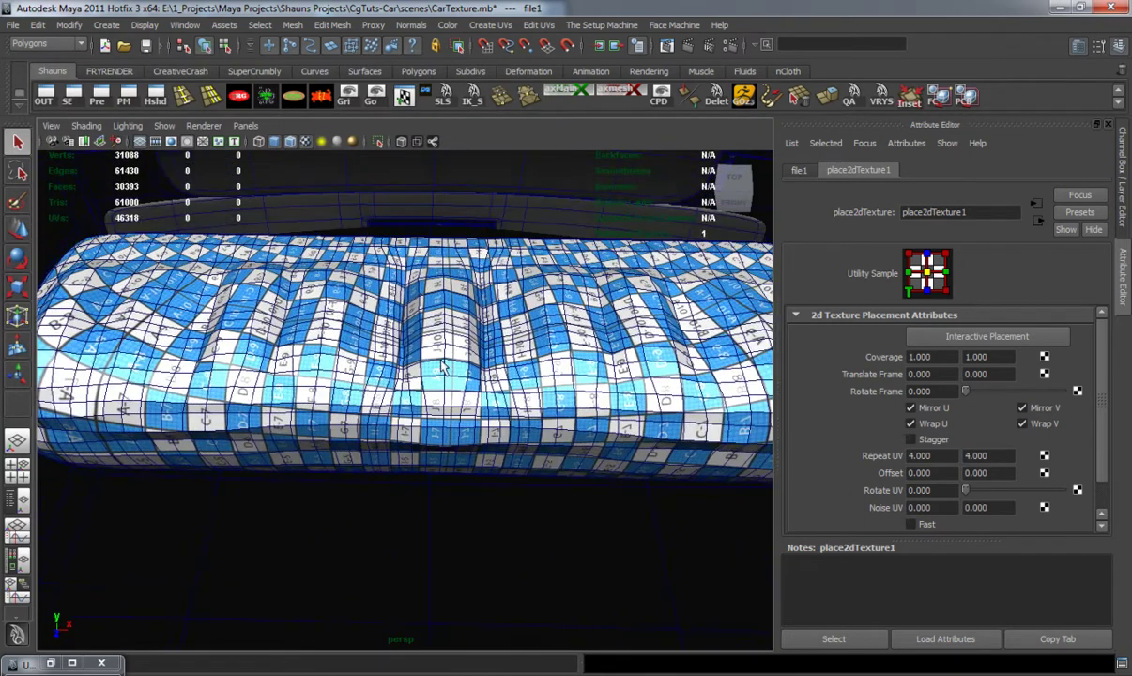
pyautogui.click(1108, 124)
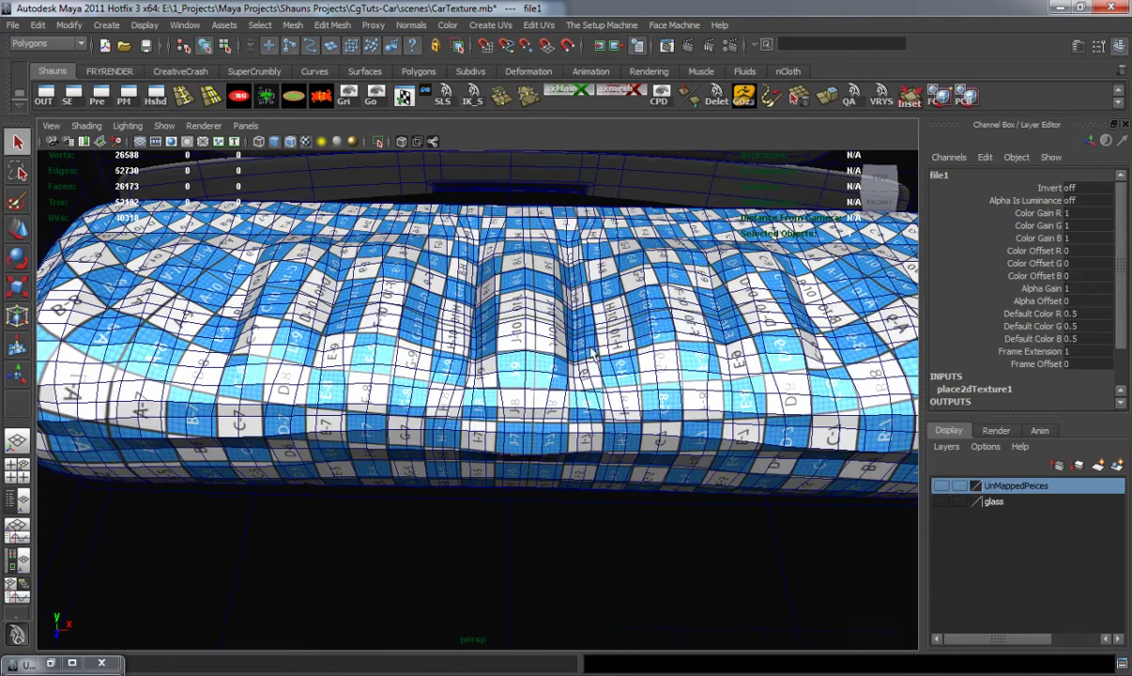
# Step: Show the seat bottom's UVs in the UV Texture Editor with the background texture image turned off
pyautogui.click(405, 97)
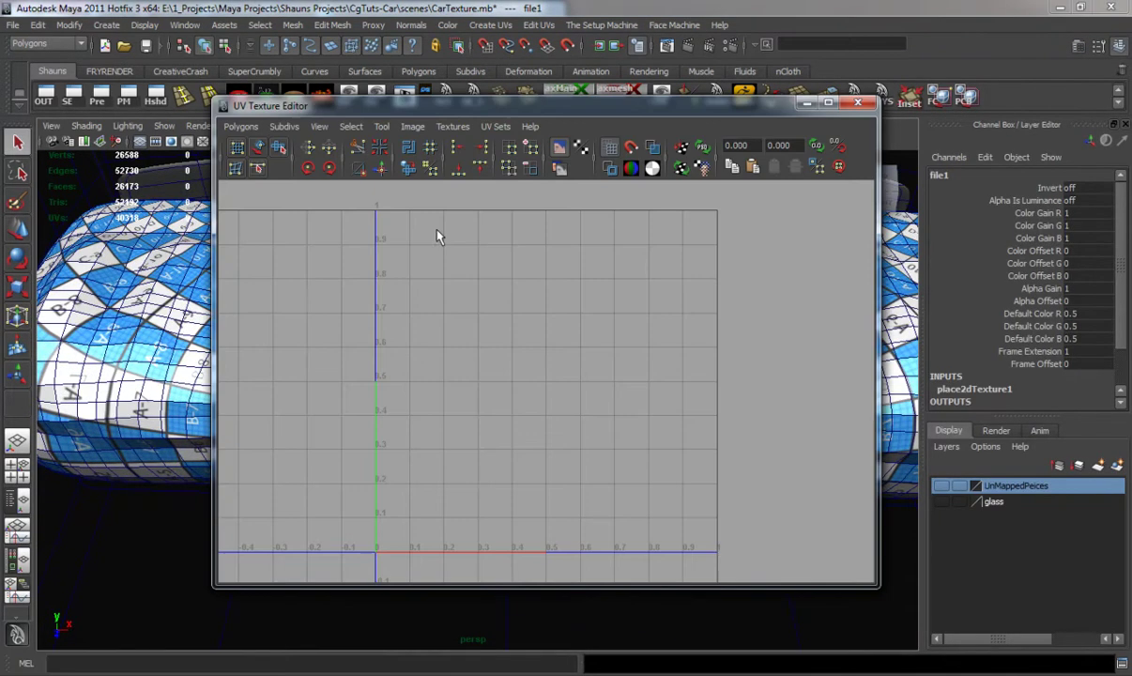
pyautogui.click(151, 334)
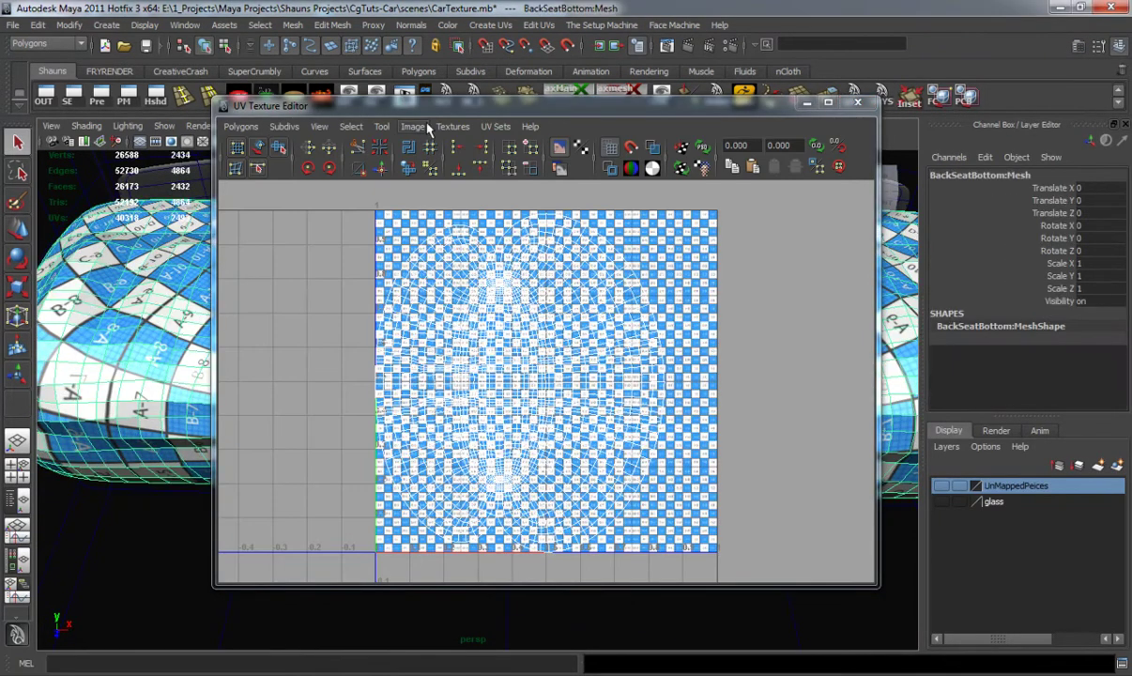
pyautogui.click(405, 126)
pyautogui.click(436, 150)
# Step: Select all UVs of the seat bottom's shell and move the UV window aside to reveal the seat
pyautogui.moveTo(478, 326); pyautogui.dragTo(552, 353, button='right')
pyautogui.moveTo(551, 346); pyautogui.dragTo(554, 351)
pyautogui.keyDown('ctrl'); pyautogui.moveTo(504, 319); pyautogui.dragTo(544, 302, button='right'); pyautogui.keyUp('ctrl')
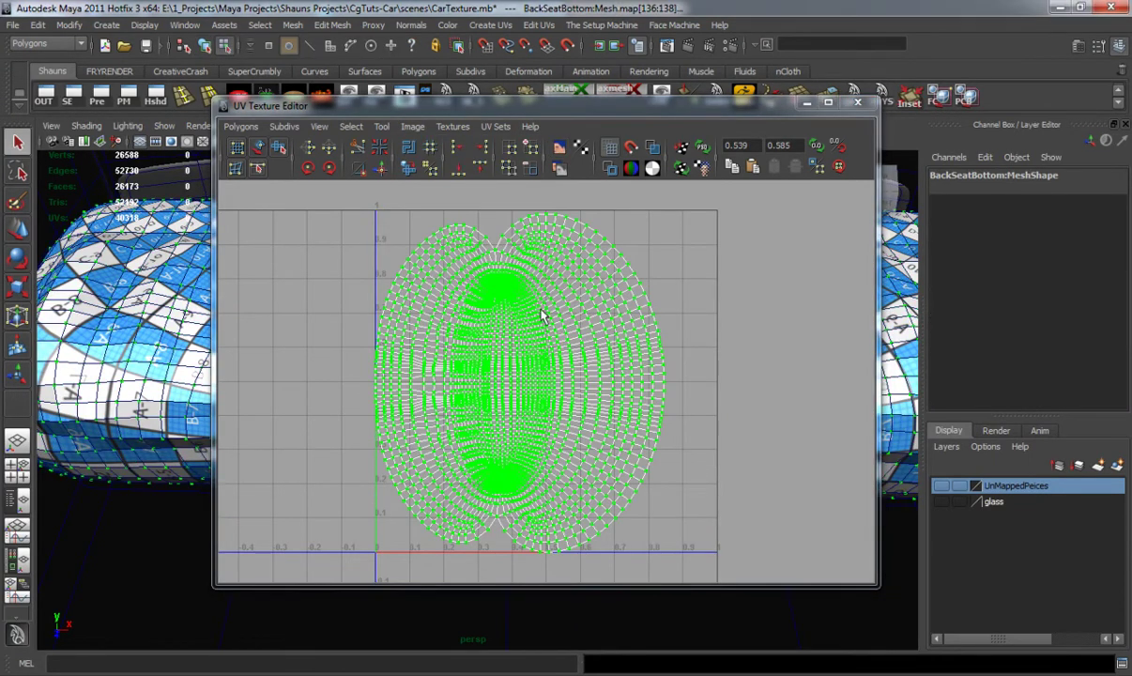
pyautogui.moveTo(489, 110); pyautogui.dragTo(630, 76)
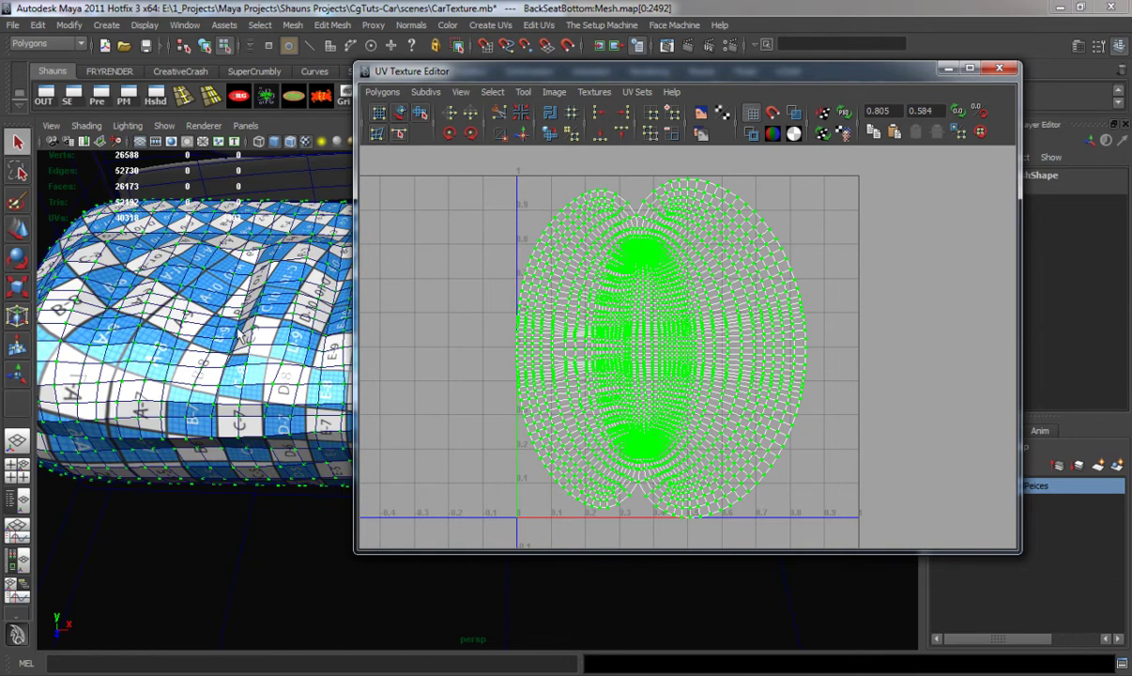
# Step: Select the UVs along the seat bottom shell's outer bulge and examine in wireframe which area of the seat they cover
pyautogui.moveTo(715, 209); pyautogui.dragTo(958, 562)
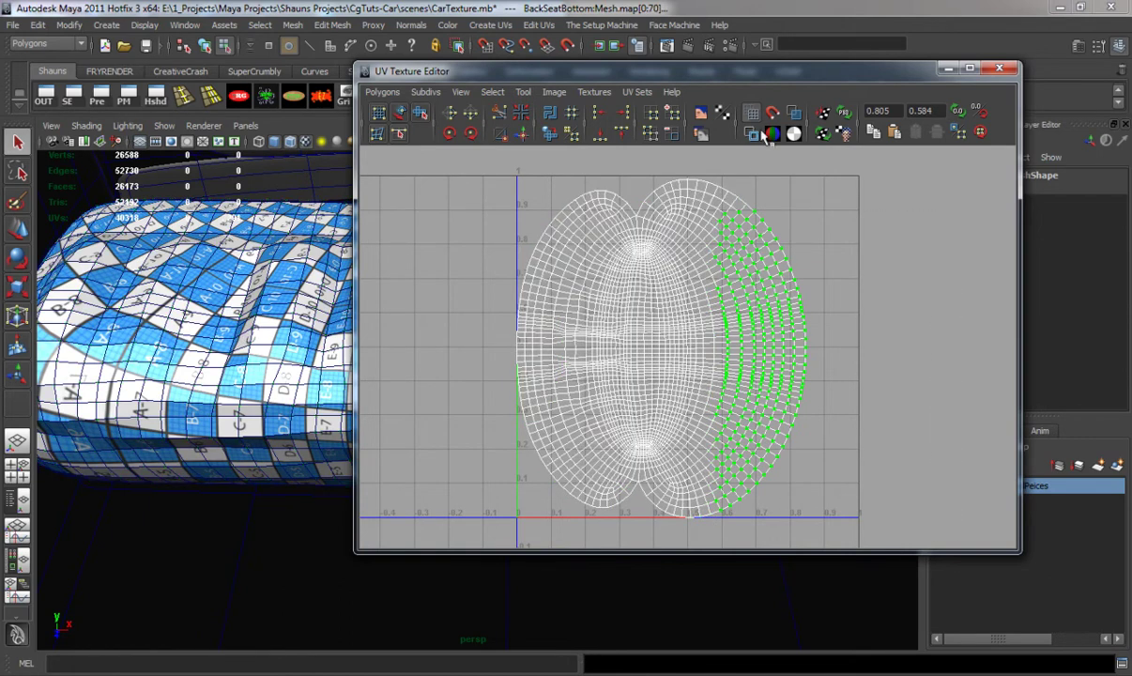
pyautogui.moveTo(836, 67); pyautogui.dragTo(72, 192)
pyautogui.keyDown('alt'); pyautogui.moveTo(582, 429); pyautogui.dragTo(526, 418, button='right'); pyautogui.keyUp('alt')
pyautogui.keyDown('alt'); pyautogui.moveTo(526, 418); pyautogui.dragTo(329, 377); pyautogui.keyUp('alt')
pyautogui.keyDown('alt'); pyautogui.moveTo(713, 439); pyautogui.dragTo(617, 440, button='right'); pyautogui.keyUp('alt')
pyautogui.moveTo(616, 441)
pyautogui.keyDown('alt'); pyautogui.mouseDown()
pyautogui.moveTo(556, 394)
pyautogui.moveTo(496, 283)
pyautogui.moveTo(526, 359)
pyautogui.moveTo(522, 427)
pyautogui.moveTo(492, 476)
pyautogui.mouseUp(); pyautogui.keyUp('alt')
pyautogui.press('4')
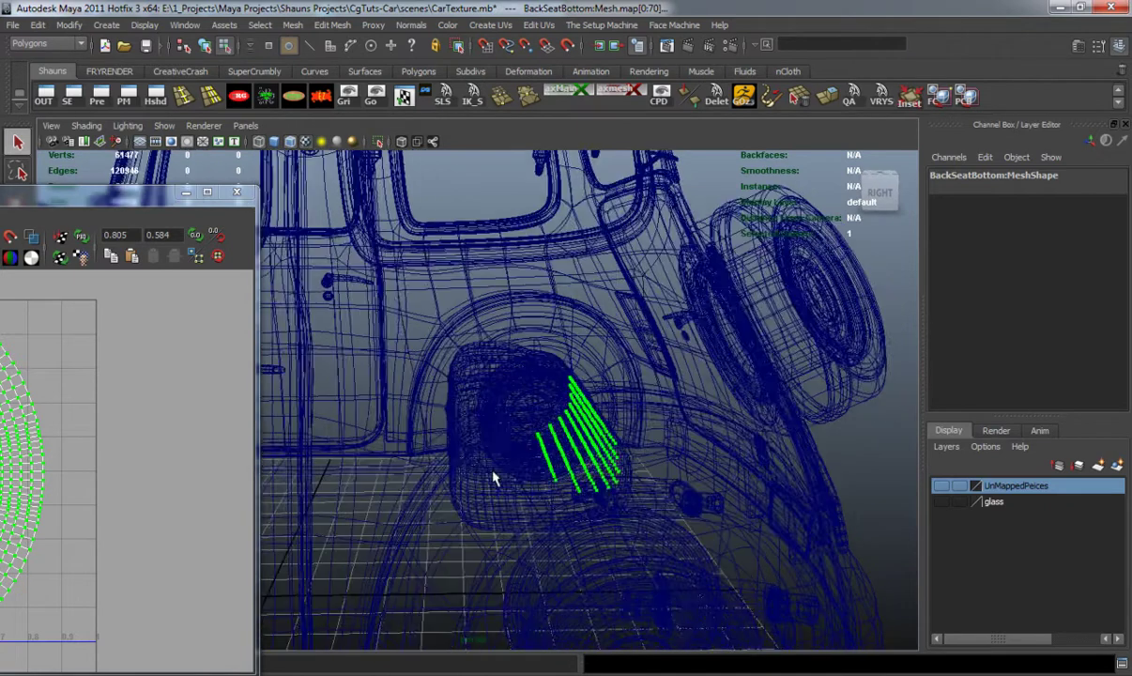
# Step: Select the whole seat bottom UV shell, rotate it a quarter turn counterclockwise, and enlarge it well beyond the 0 to 1 square
pyautogui.moveTo(111, 192); pyautogui.dragTo(599, 131)
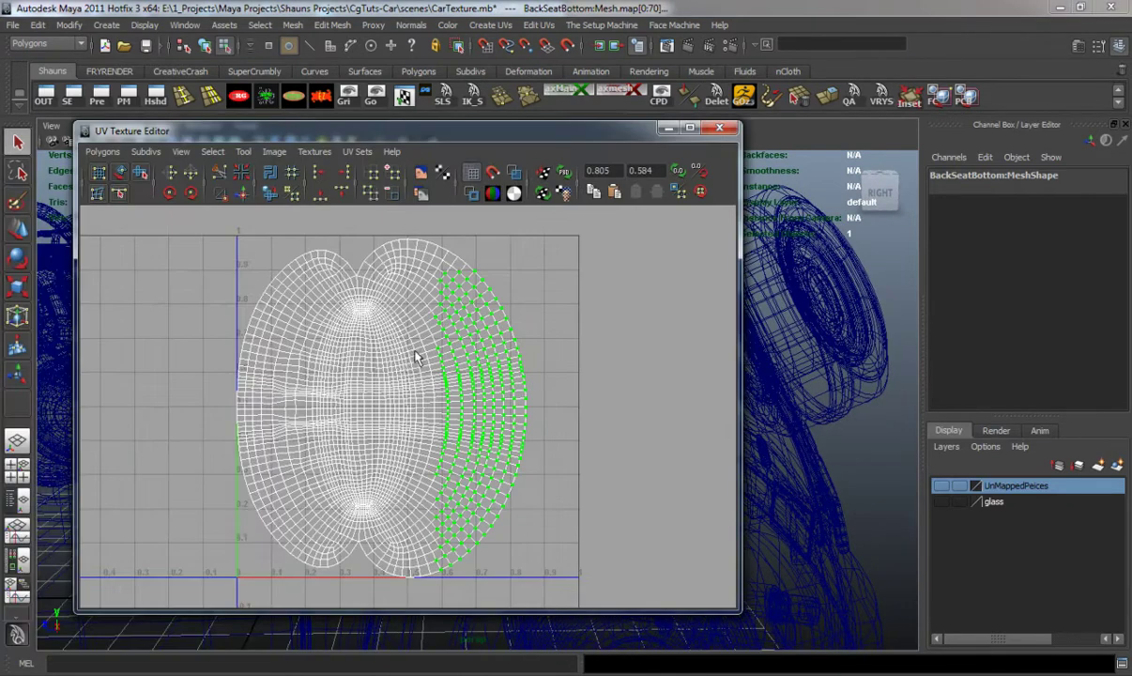
pyautogui.moveTo(398, 354); pyautogui.dragTo(457, 318, button='right')
pyautogui.keyDown('alt'); pyautogui.moveTo(760, 321); pyautogui.dragTo(600, 388); pyautogui.keyUp('alt')
pyautogui.press('e')
pyautogui.moveTo(515, 352); pyautogui.dragTo(328, 308)
pyautogui.press('w')
pyautogui.moveTo(380, 411); pyautogui.dragTo(672, 396)
pyautogui.press('r')
pyautogui.scroll(-5, 398, 392)
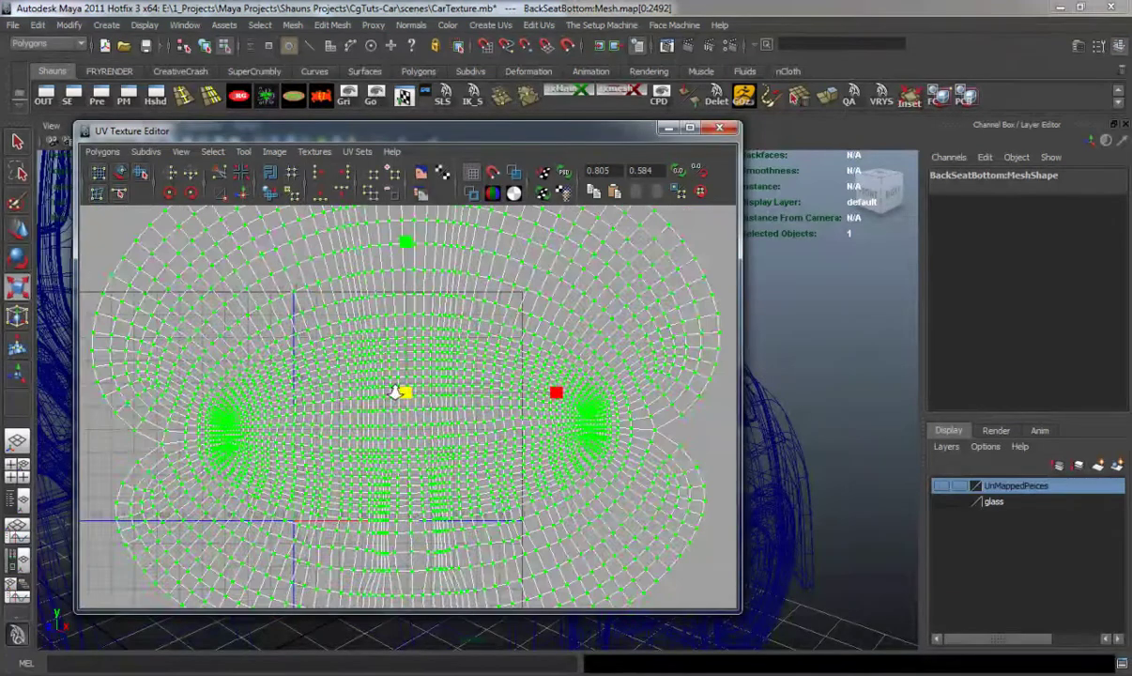
pyautogui.press('e')
pyautogui.moveTo(545, 338); pyautogui.dragTo(543, 340)
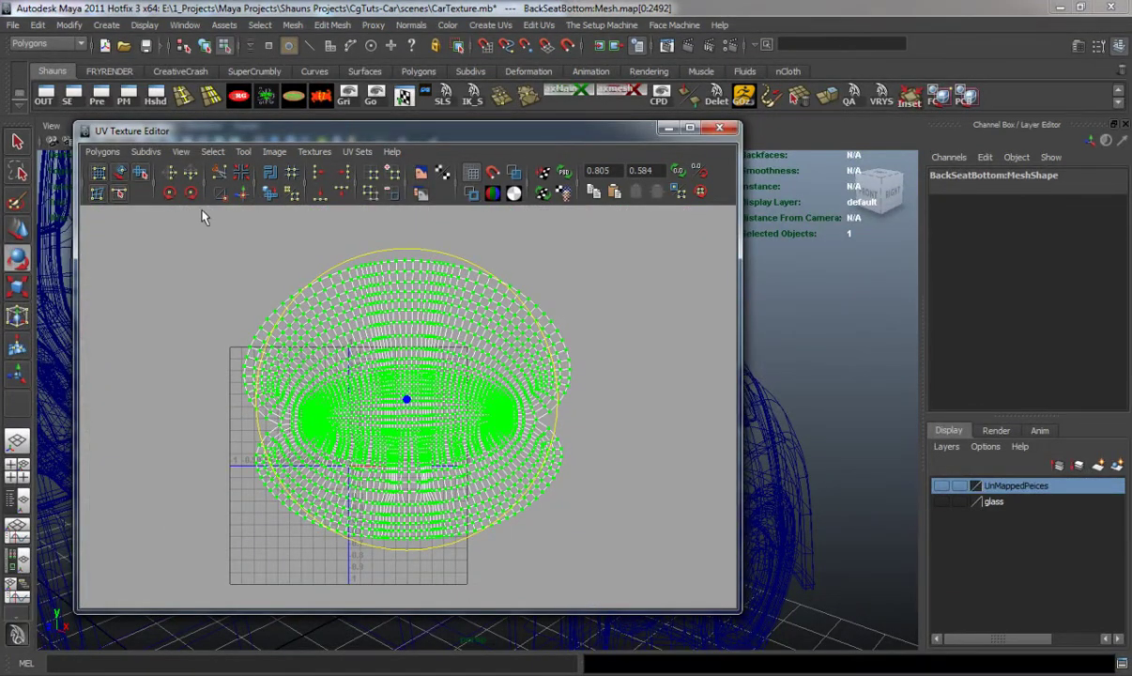
# Step: Unfold the seat bottom's selected UVs with the Smooth UV Tool
pyautogui.press('1')
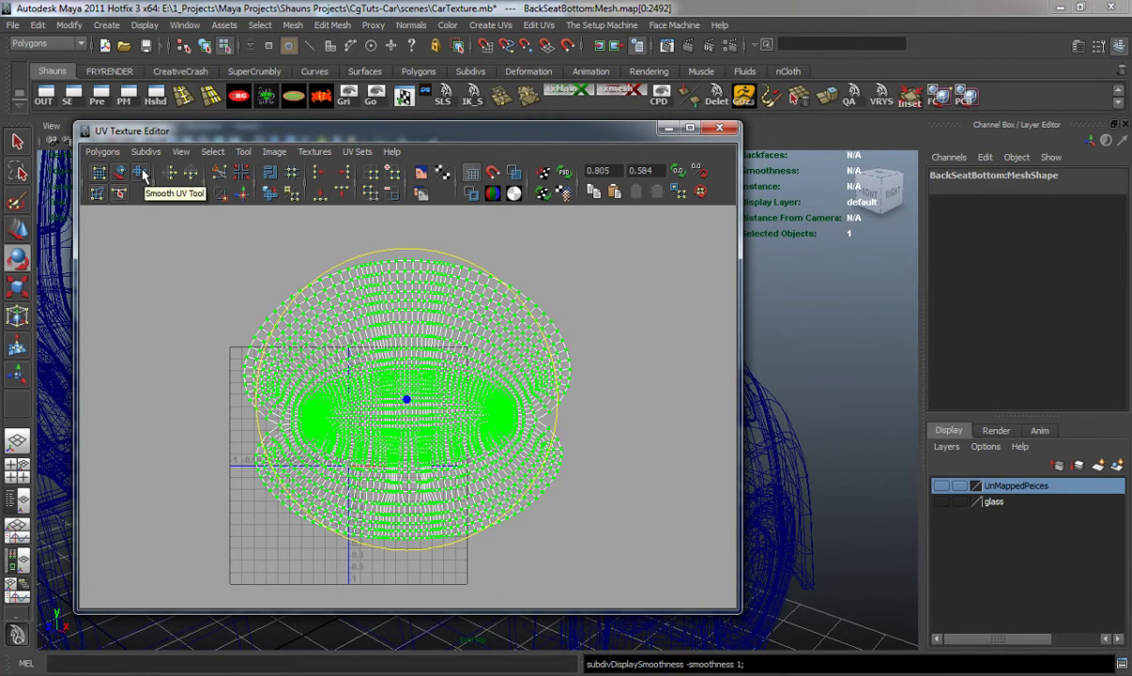
pyautogui.click(142, 173)
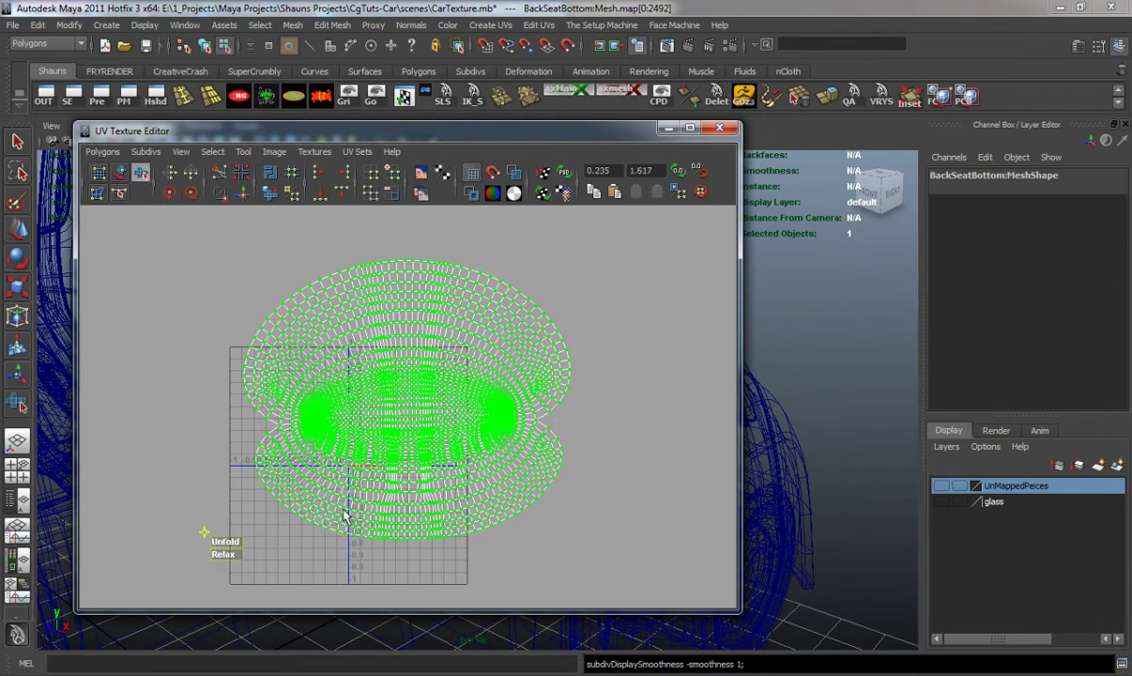
pyautogui.moveTo(226, 541); pyautogui.dragTo(314, 545)
pyautogui.moveTo(502, 527); pyautogui.dragTo(502, 528)
pyautogui.scroll(4, 419, 483)
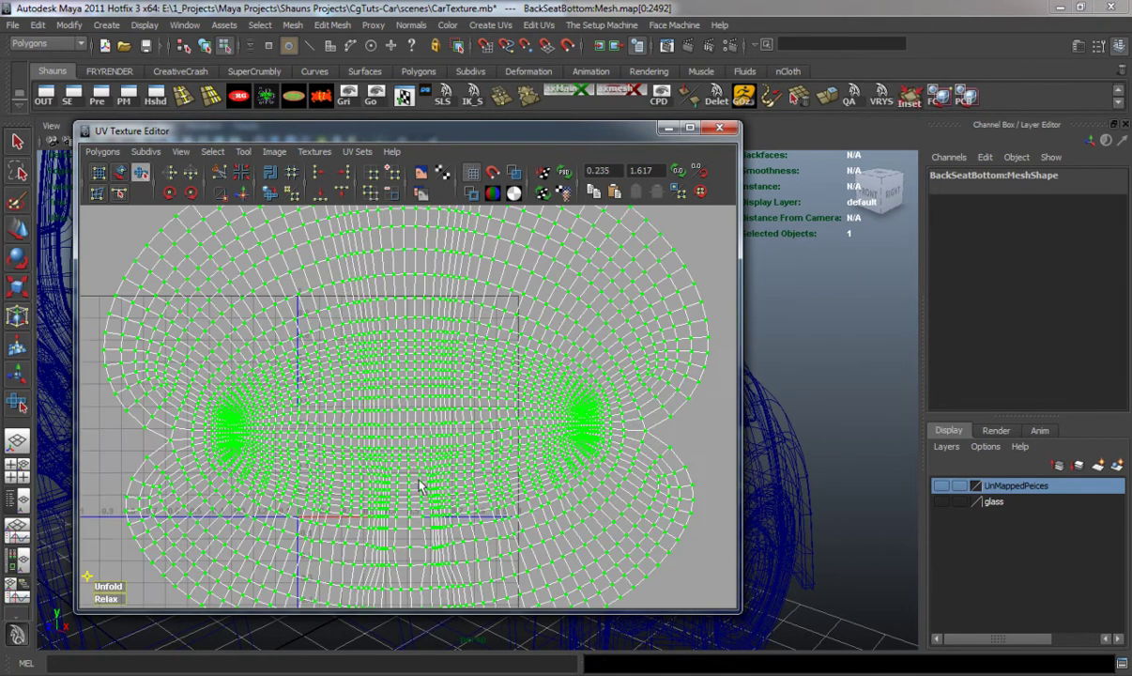
# Step: Move the UV window aside and examine the checker pattern on the seat bottom from the front in textured shading
pyautogui.moveTo(422, 123); pyautogui.dragTo(422, 152)
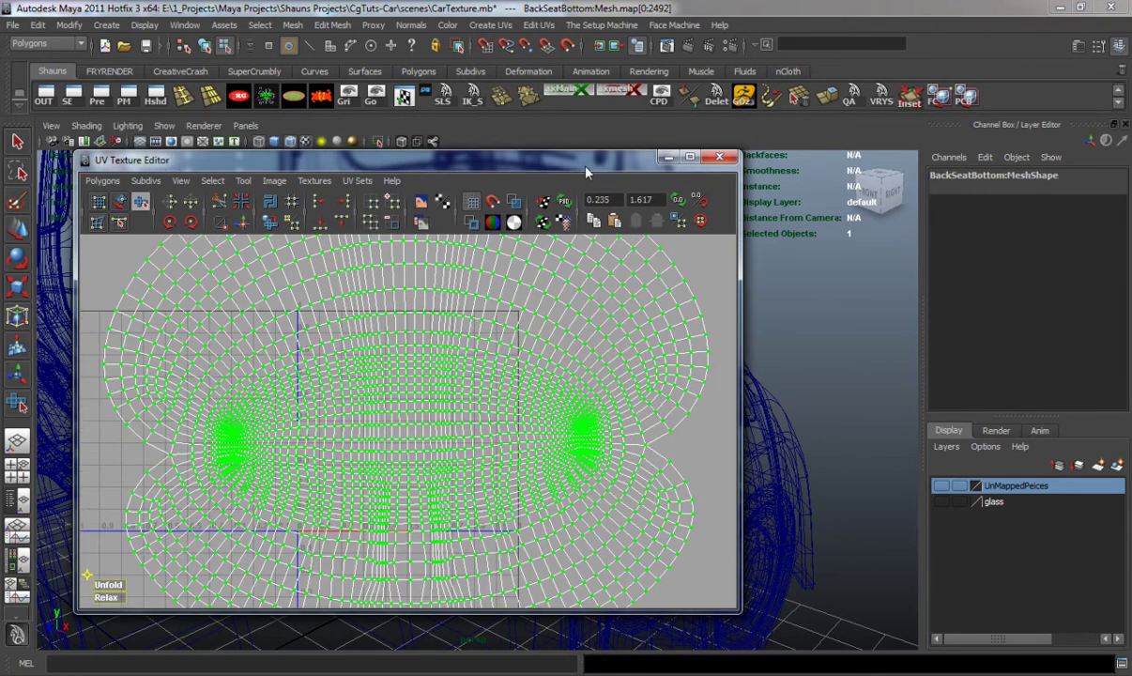
pyautogui.moveTo(556, 161); pyautogui.dragTo(1131, 132)
pyautogui.keyDown('alt'); pyautogui.moveTo(381, 321); pyautogui.dragTo(344, 377); pyautogui.keyUp('alt')
pyautogui.keyDown('alt'); pyautogui.moveTo(343, 376); pyautogui.dragTo(424, 390, button='right'); pyautogui.keyUp('alt')
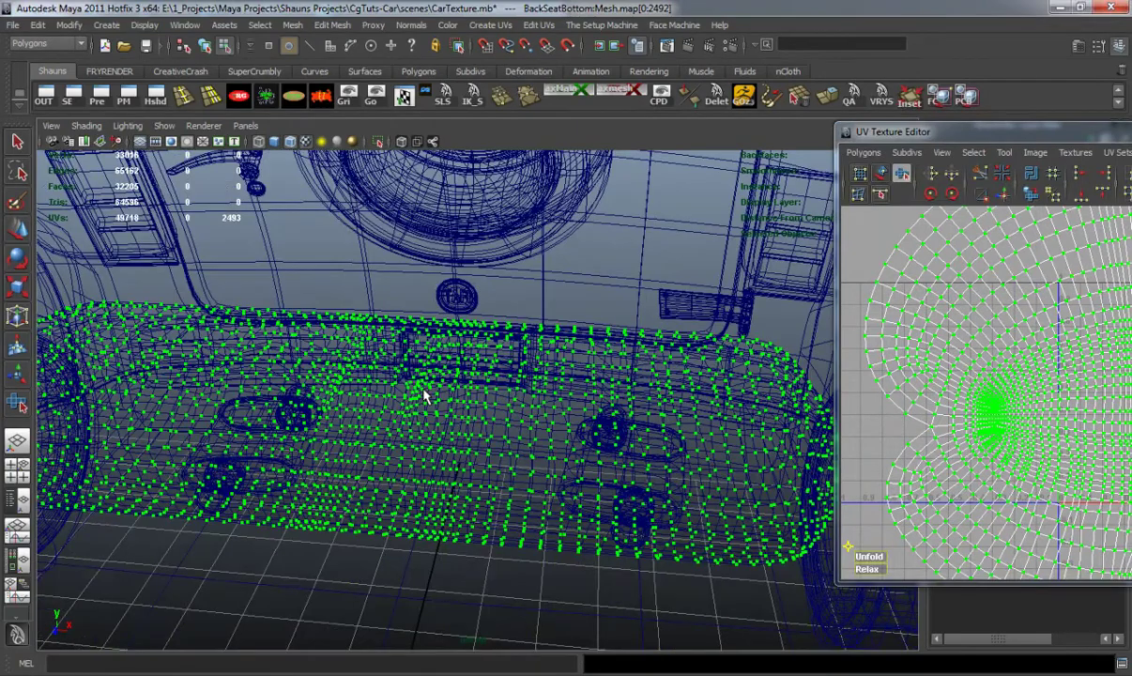
pyautogui.keyDown('alt'); pyautogui.moveTo(424, 389); pyautogui.dragTo(418, 403); pyautogui.keyUp('alt')
pyautogui.press('w')
pyautogui.press('5')
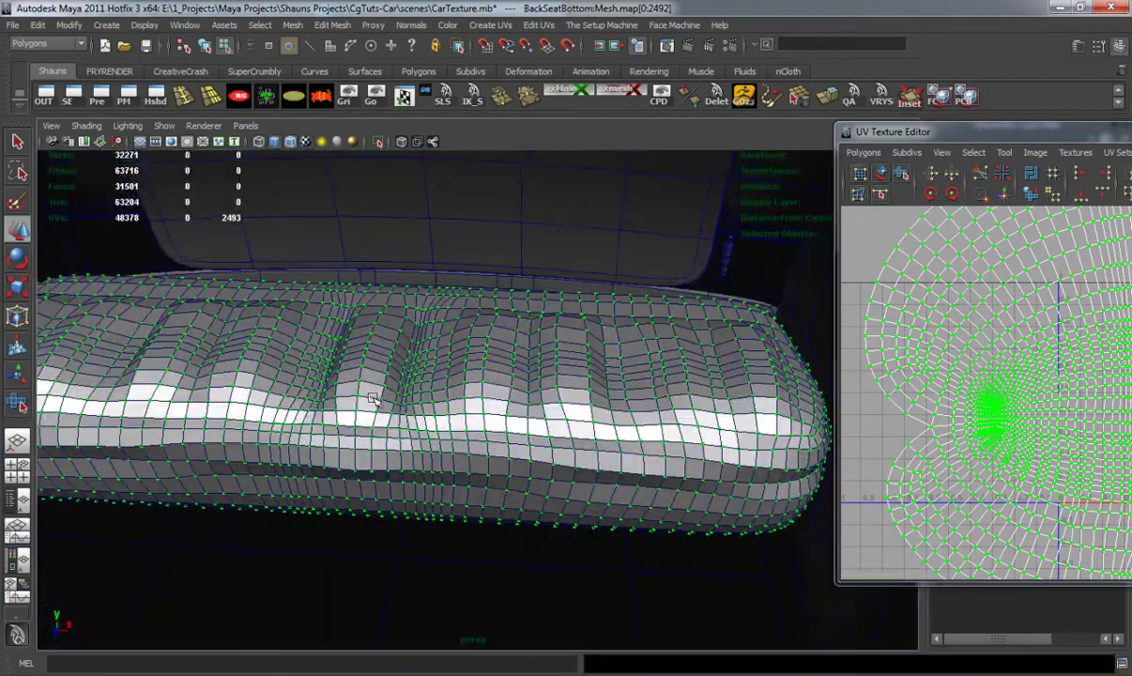
pyautogui.press('6')
pyautogui.moveTo(342, 389)
pyautogui.keyDown('alt'); pyautogui.mouseDown(button='right')
pyautogui.moveTo(418, 402)
pyautogui.moveTo(381, 396)
pyautogui.mouseUp(button='right'); pyautogui.keyUp('alt')
pyautogui.press('r')
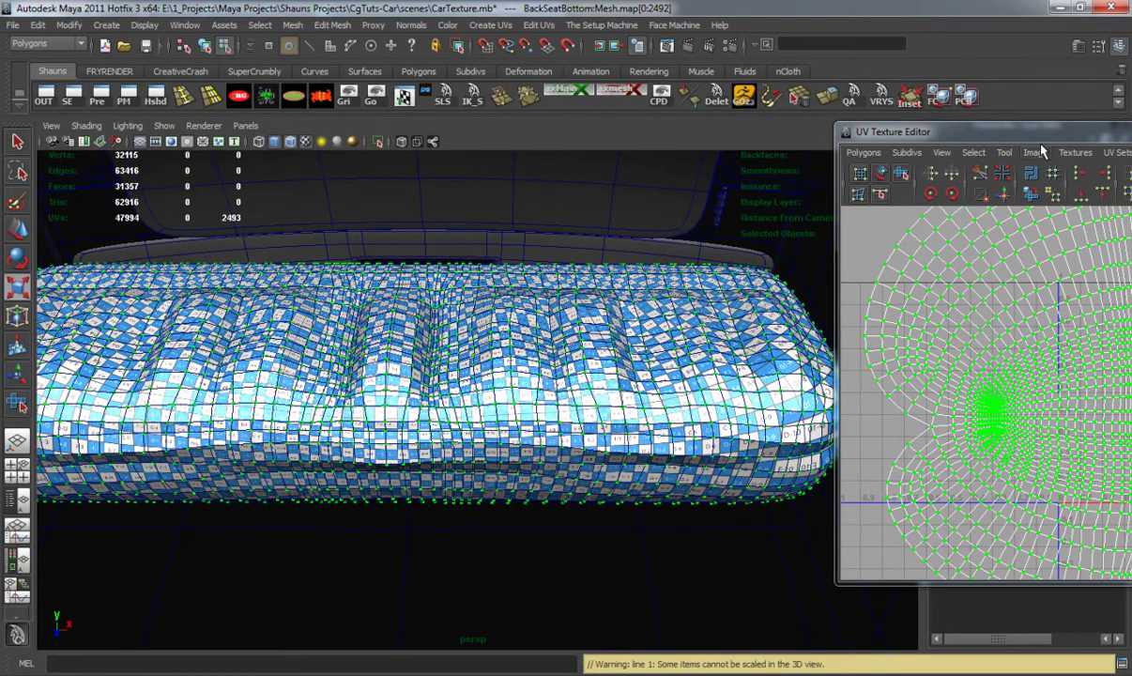
# Step: Scale the seat bottom's UV shell down to fit inside the 0 to 1 square and adjust its rotation slightly
pyautogui.moveTo(1037, 132); pyautogui.dragTo(661, 126)
pyautogui.moveTo(797, 374); pyautogui.dragTo(696, 369)
pyautogui.moveTo(694, 371); pyautogui.dragTo(692, 372, button='middle')
pyautogui.press('e')
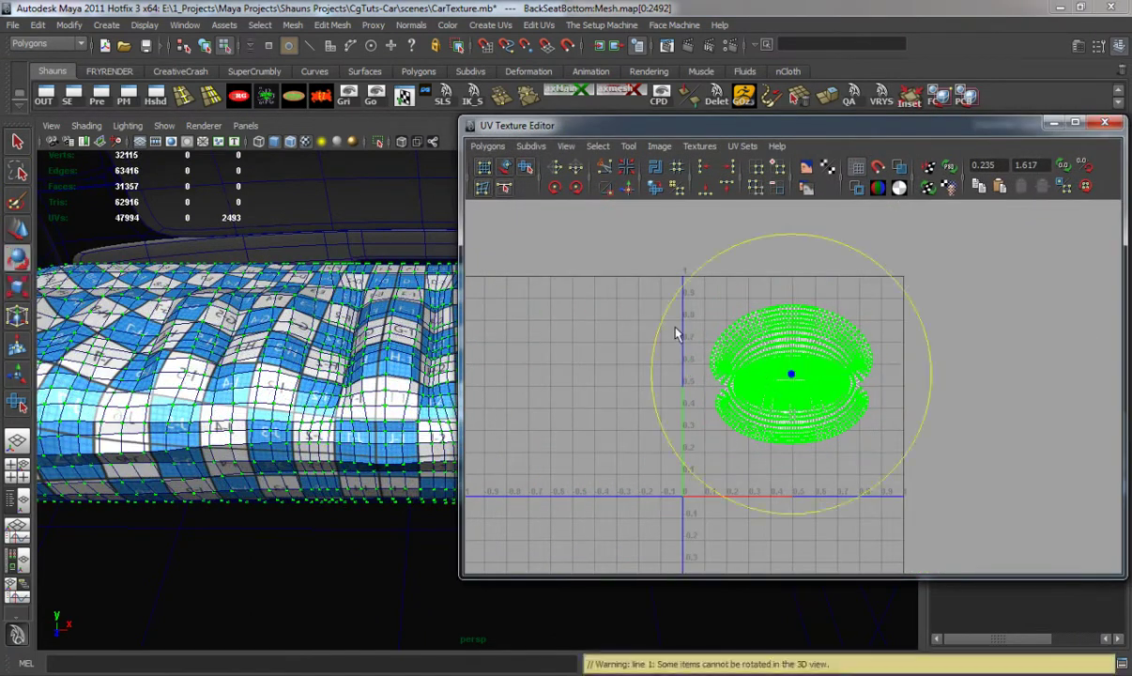
pyautogui.moveTo(666, 319); pyautogui.dragTo(669, 315, button='middle')
pyautogui.press('w')
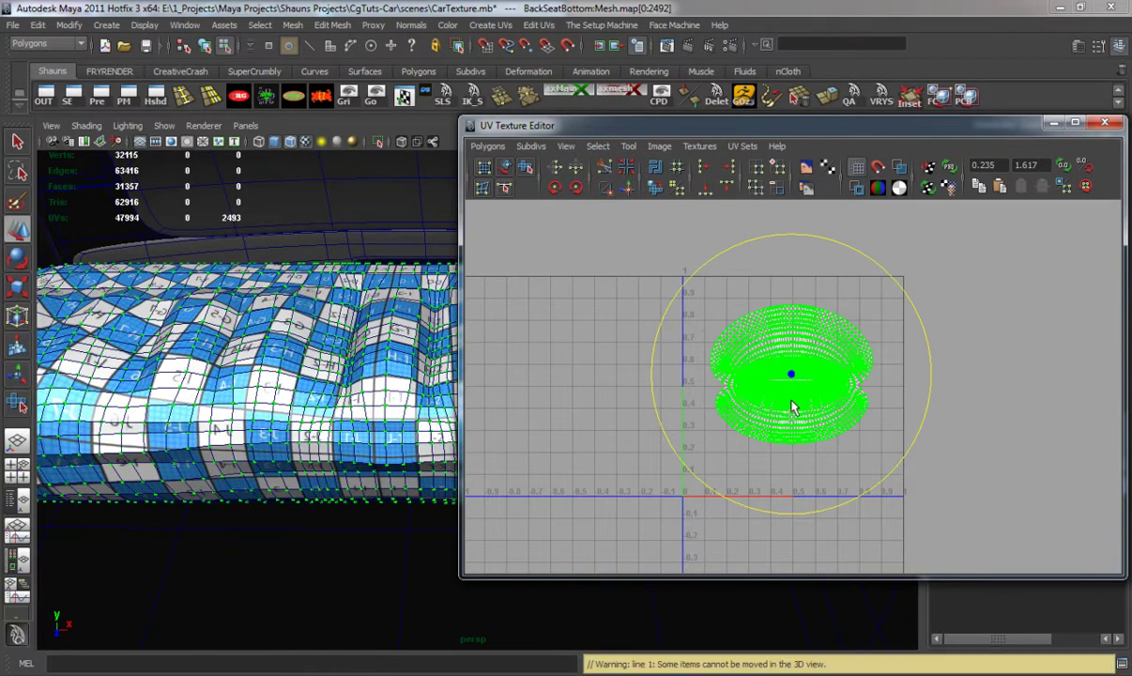
# Step: Enlarge the seat bottom's UV shell to nearly fill the 0 to 1 square's width and shift it slightly down
pyautogui.keyDown('alt'); pyautogui.moveTo(778, 392); pyautogui.dragTo(725, 405, button='right'); pyautogui.keyUp('alt')
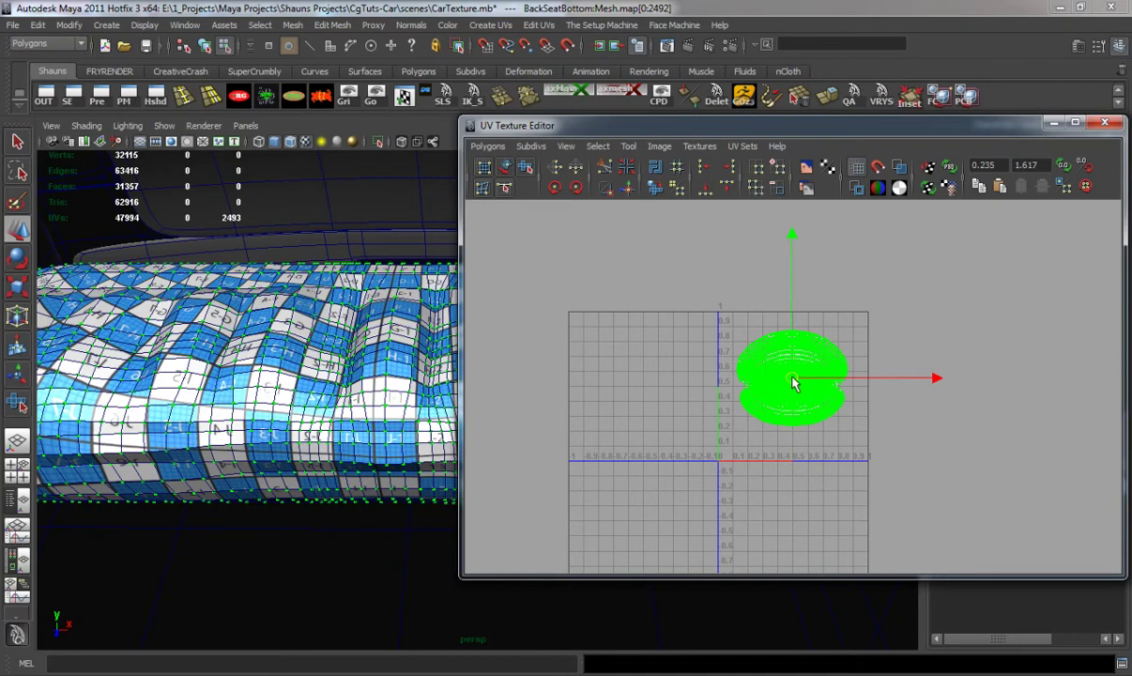
pyautogui.press('r')
pyautogui.moveTo(791, 380); pyautogui.dragTo(831, 392)
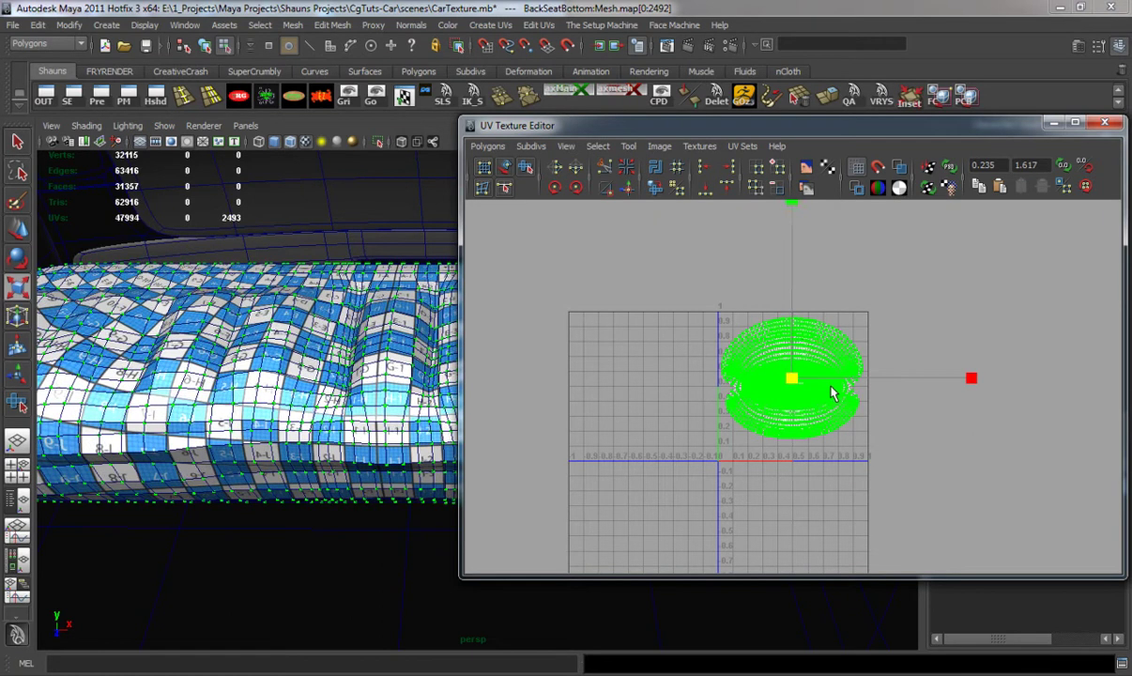
pyautogui.press('w')
pyautogui.moveTo(793, 243); pyautogui.dragTo(793, 247)
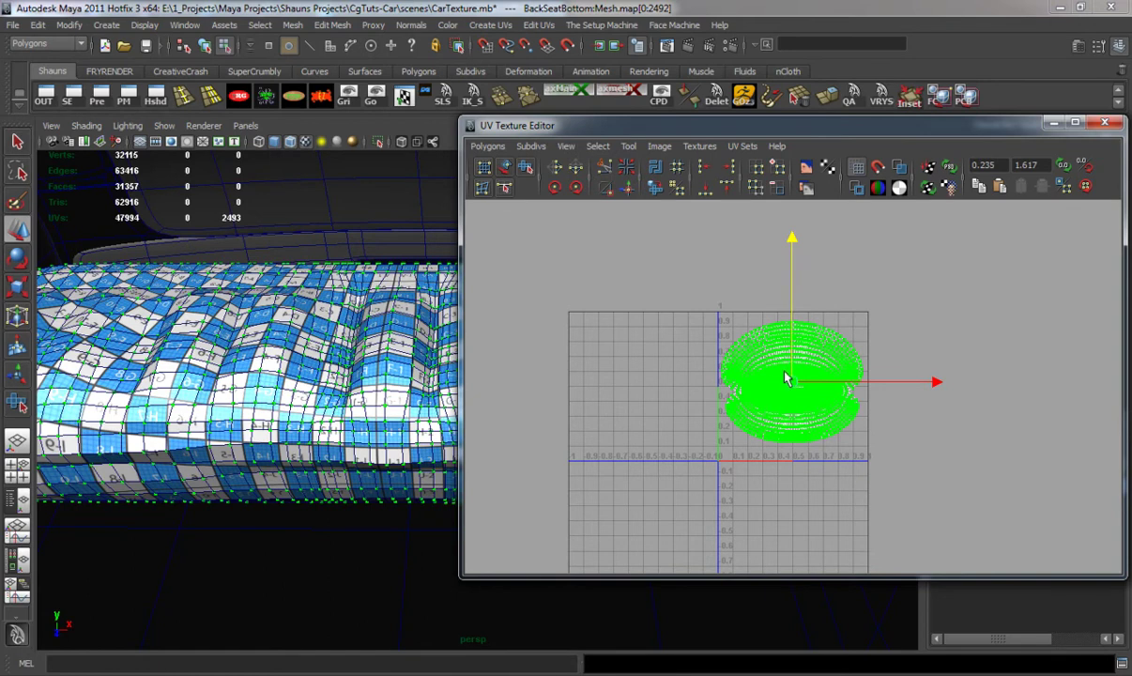
# Step: Move the UV window clear of the model and import BackSeatTop.obj from the project's data folder
pyautogui.moveTo(785, 132); pyautogui.dragTo(911, 52)
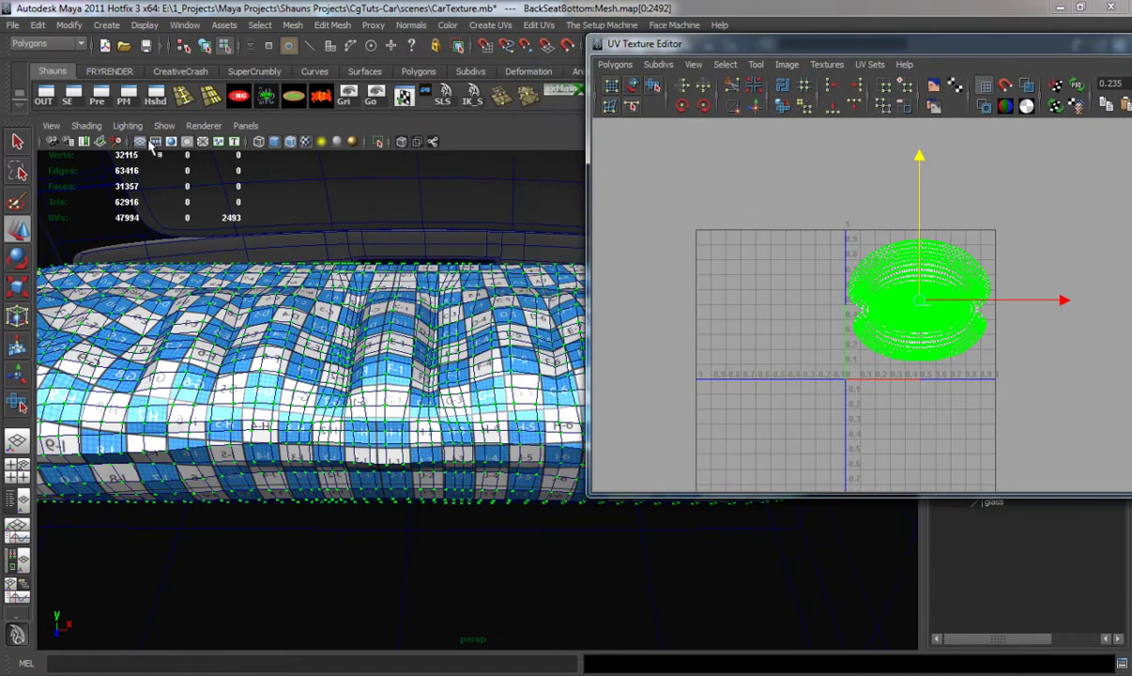
pyautogui.click(13, 25)
pyautogui.click(39, 142)
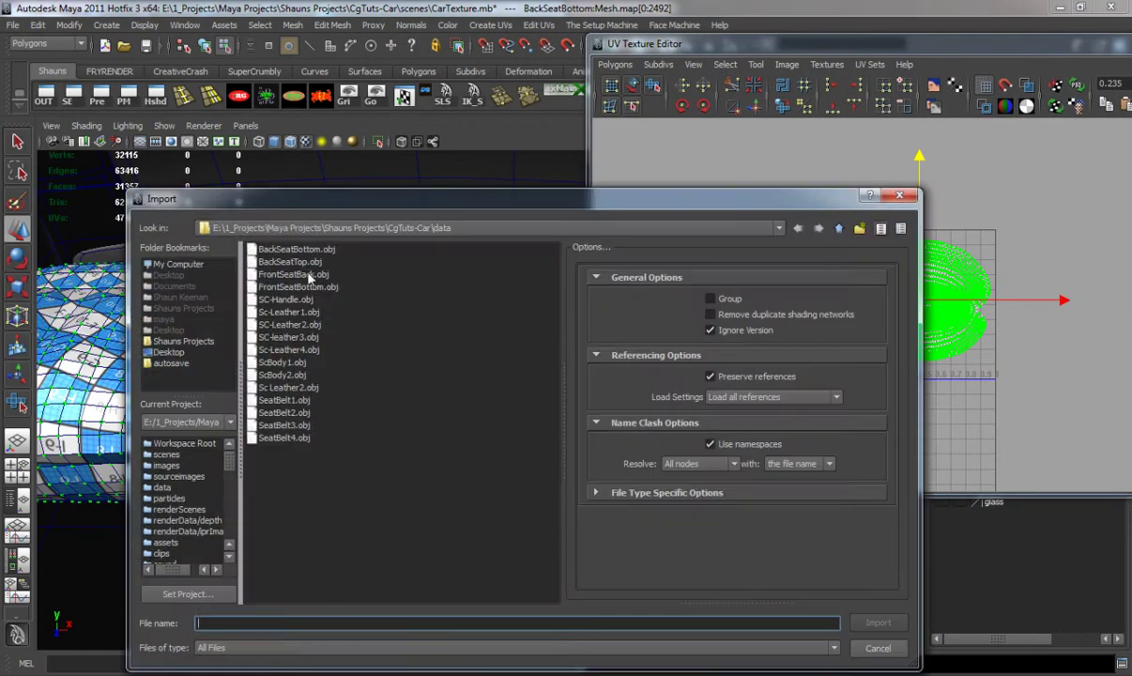
pyautogui.doubleClick(301, 263)
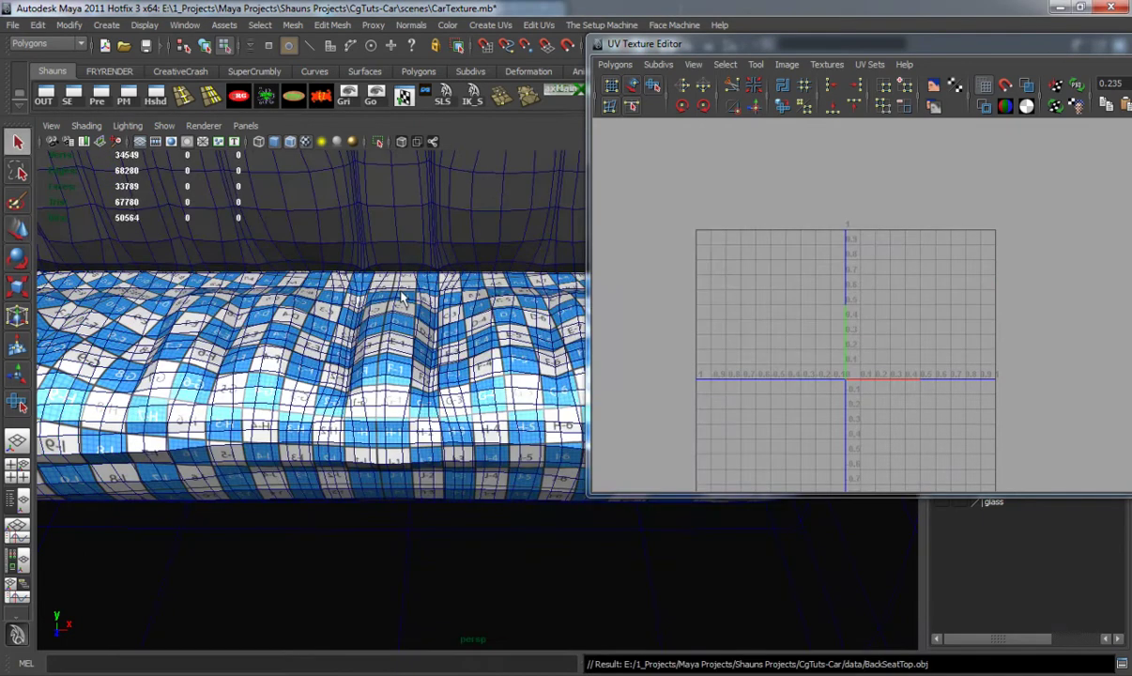
# Step: Assign the checker material to the imported back seat top
pyautogui.keyDown('alt'); pyautogui.moveTo(376, 275); pyautogui.dragTo(336, 255); pyautogui.keyUp('alt')
pyautogui.scroll(-3, 353, 275)
pyautogui.scroll(3, 324, 310)
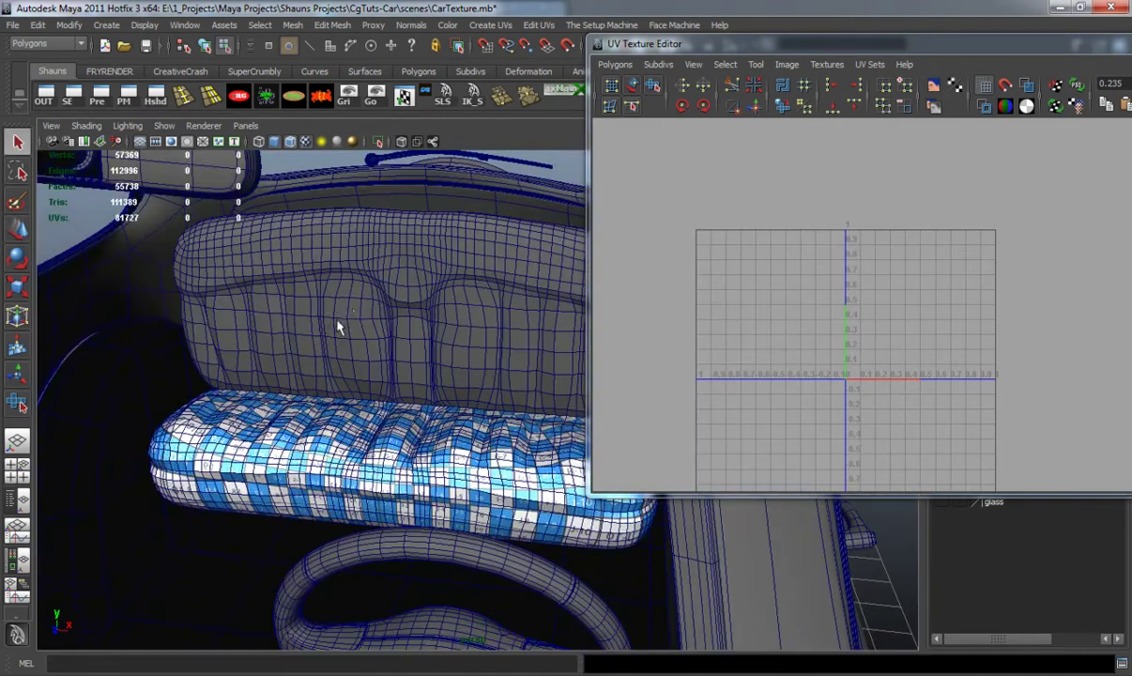
pyautogui.click(296, 245)
pyautogui.moveTo(306, 249); pyautogui.dragTo(337, 231, button='right')
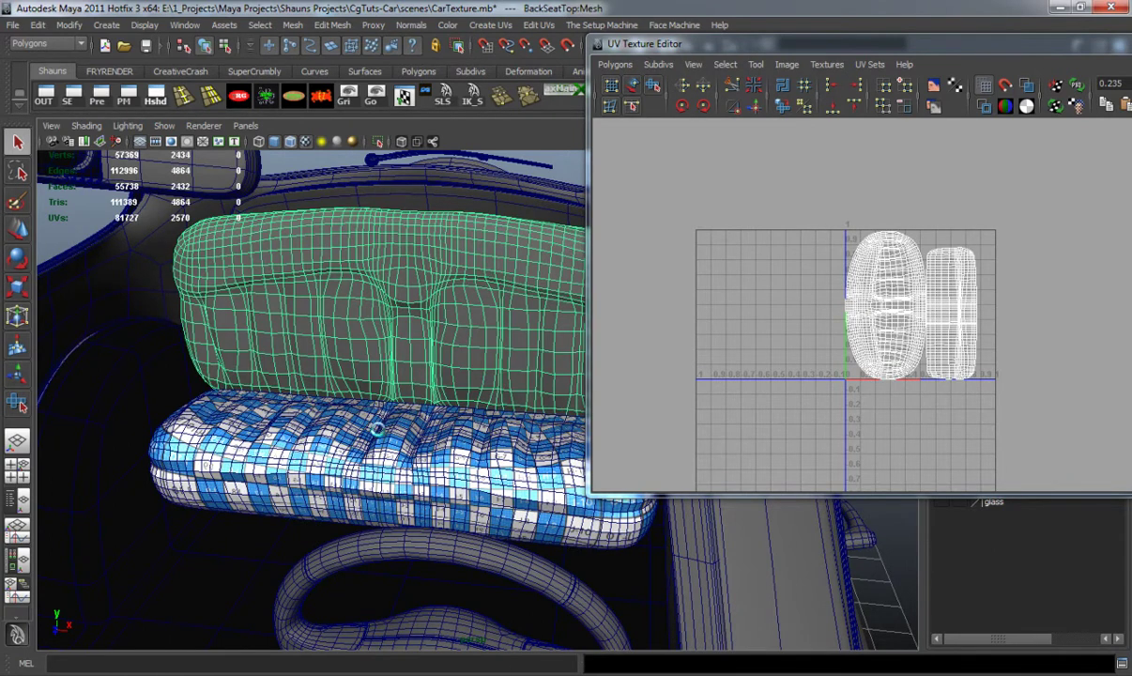
pyautogui.hotkey('shift', 'h')
pyautogui.moveTo(60, 154); pyautogui.dragTo(94, 132, button='right')
pyautogui.click(443, 60)
pyautogui.keyDown('alt'); pyautogui.moveTo(358, 355); pyautogui.dragTo(395, 372); pyautogui.keyUp('alt')
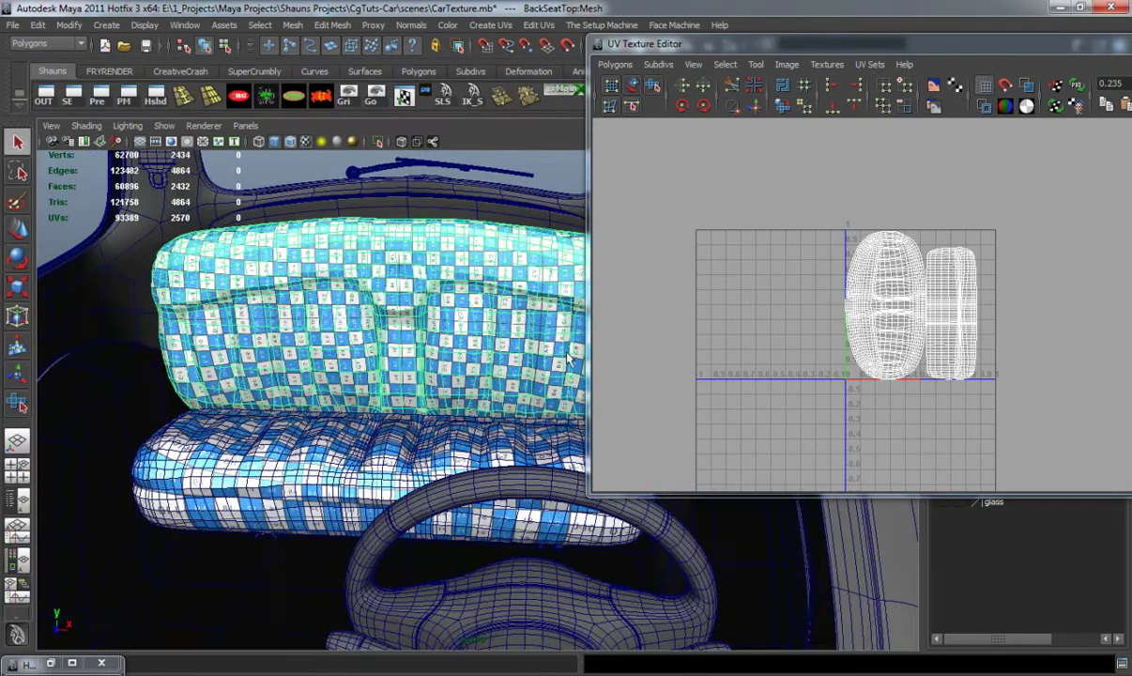
# Step: Select both seat parts and move the seat bottom's UV shell out beside the 0 to 1 square, on its negative U side
pyautogui.moveTo(413, 373); pyautogui.dragTo(420, 337, button='right')
pyautogui.click(394, 415)
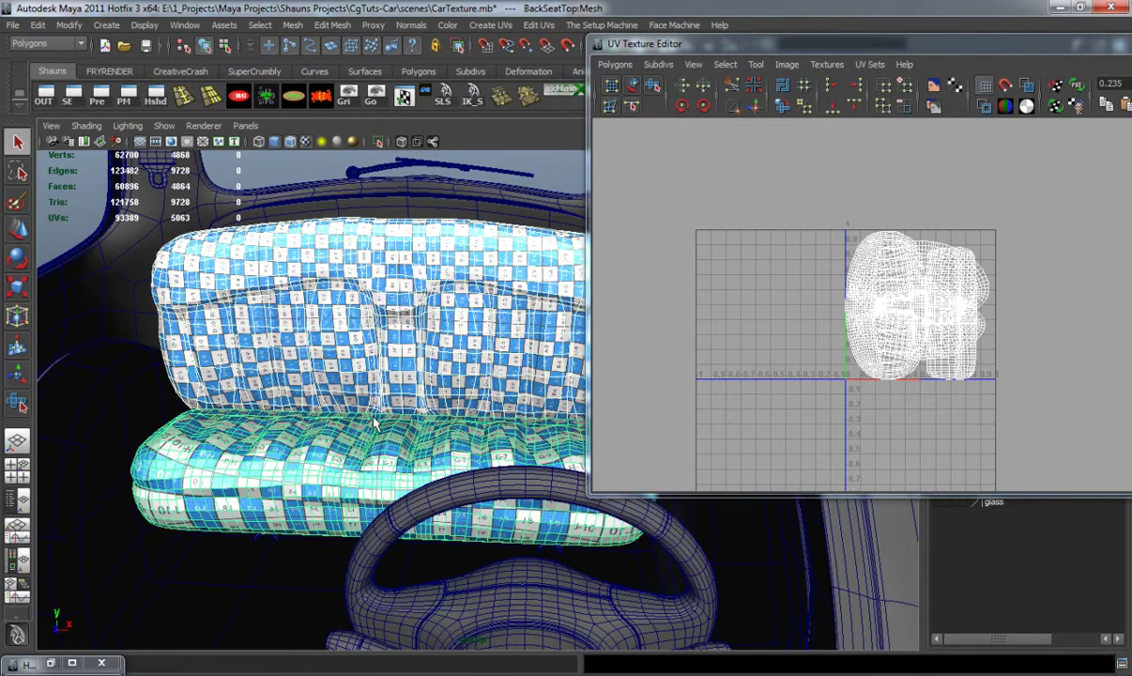
pyautogui.scroll(4, 395, 416)
pyautogui.moveTo(927, 240); pyautogui.dragTo(940, 301, button='right')
pyautogui.click(926, 246)
pyautogui.press('1')
pyautogui.press('w')
pyautogui.moveTo(1059, 301); pyautogui.dragTo(844, 306)
# Step: Select all UVs of the seat top's two shells and rotate them a quarter turn counterclockwise
pyautogui.moveTo(879, 270); pyautogui.dragTo(935, 267, button='right')
pyautogui.moveTo(983, 325); pyautogui.dragTo(892, 242)
pyautogui.keyDown('ctrl'); pyautogui.moveTo(901, 288); pyautogui.dragTo(931, 279, button='right'); pyautogui.keyUp('ctrl')
pyautogui.press('e')
pyautogui.moveTo(794, 235); pyautogui.dragTo(857, 396)
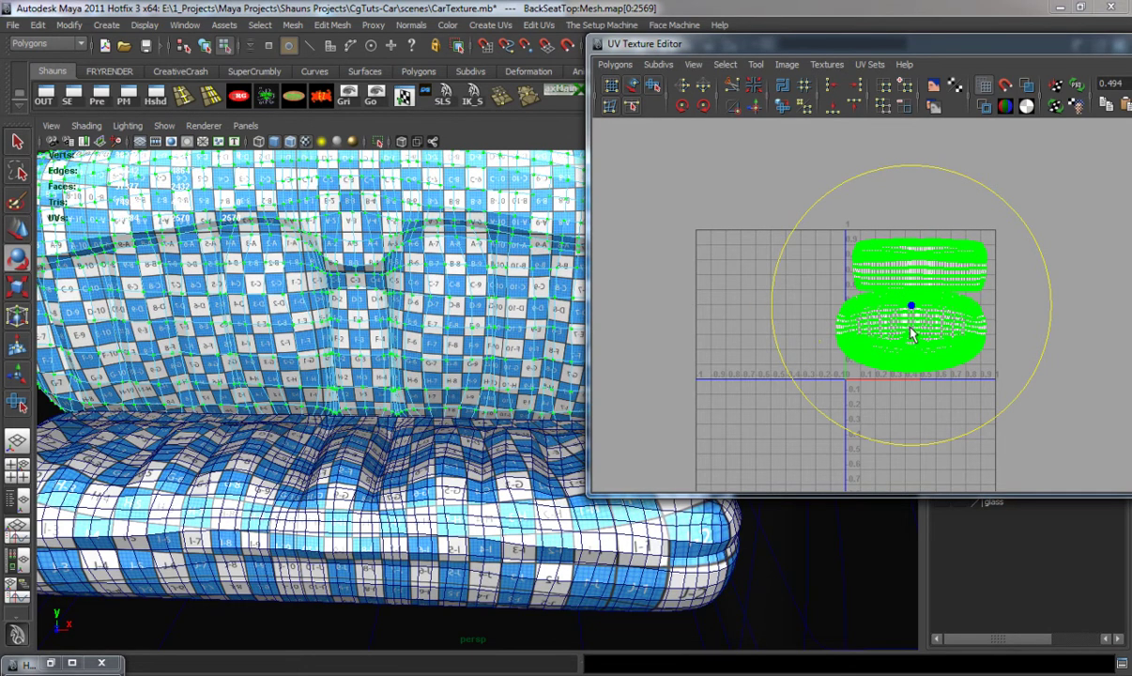
# Step: Shift the seat top's larger shell to fit within the 0 to 1 square and move the smaller shell below it
pyautogui.moveTo(852, 318); pyautogui.dragTo(991, 380)
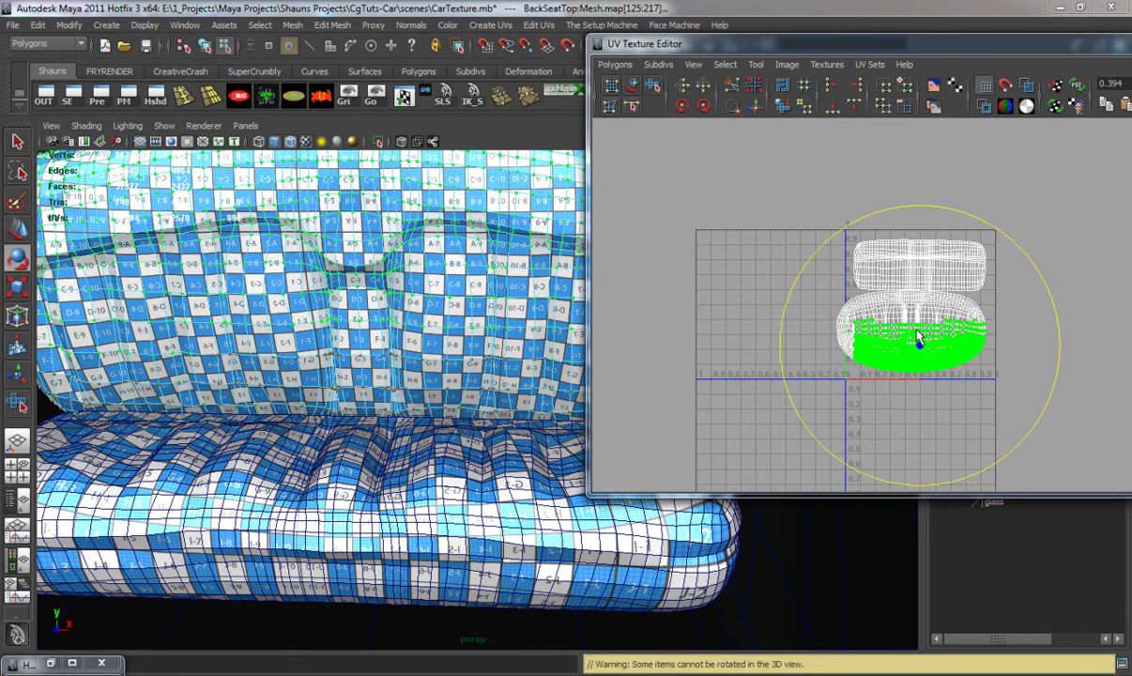
pyautogui.keyDown('ctrl'); pyautogui.moveTo(917, 335); pyautogui.dragTo(917, 329, button='right'); pyautogui.keyUp('ctrl')
pyautogui.press('w')
pyautogui.moveTo(920, 336); pyautogui.dragTo(923, 341)
pyautogui.moveTo(939, 273); pyautogui.dragTo(848, 236)
pyautogui.keyDown('ctrl'); pyautogui.moveTo(895, 262); pyautogui.dragTo(943, 240, button='right'); pyautogui.keyUp('ctrl')
pyautogui.moveTo(916, 144); pyautogui.dragTo(923, 283)
# Step: Select the lower edge UVs of the seat top's smaller shell and examine the seat back in wireframe, shaded and textured display
pyautogui.moveTo(823, 439); pyautogui.dragTo(1053, 474)
pyautogui.moveTo(375, 328)
pyautogui.keyDown('alt'); pyautogui.mouseDown()
pyautogui.moveTo(475, 352)
pyautogui.moveTo(365, 354)
pyautogui.moveTo(470, 347)
pyautogui.moveTo(427, 331)
pyautogui.moveTo(357, 354)
pyautogui.moveTo(412, 355)
pyautogui.mouseUp(); pyautogui.keyUp('alt')
pyautogui.press('4')
pyautogui.keyDown('alt'); pyautogui.moveTo(412, 355); pyautogui.dragTo(422, 402, button='middle'); pyautogui.keyUp('alt')
pyautogui.press('5')
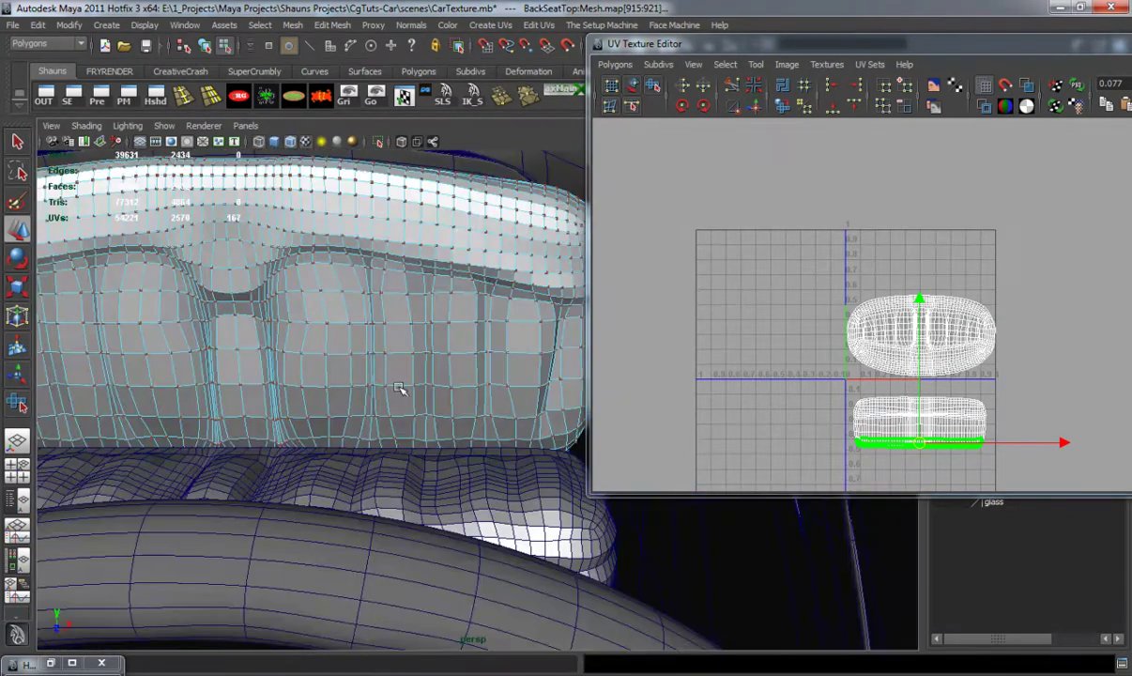
pyautogui.press('6')
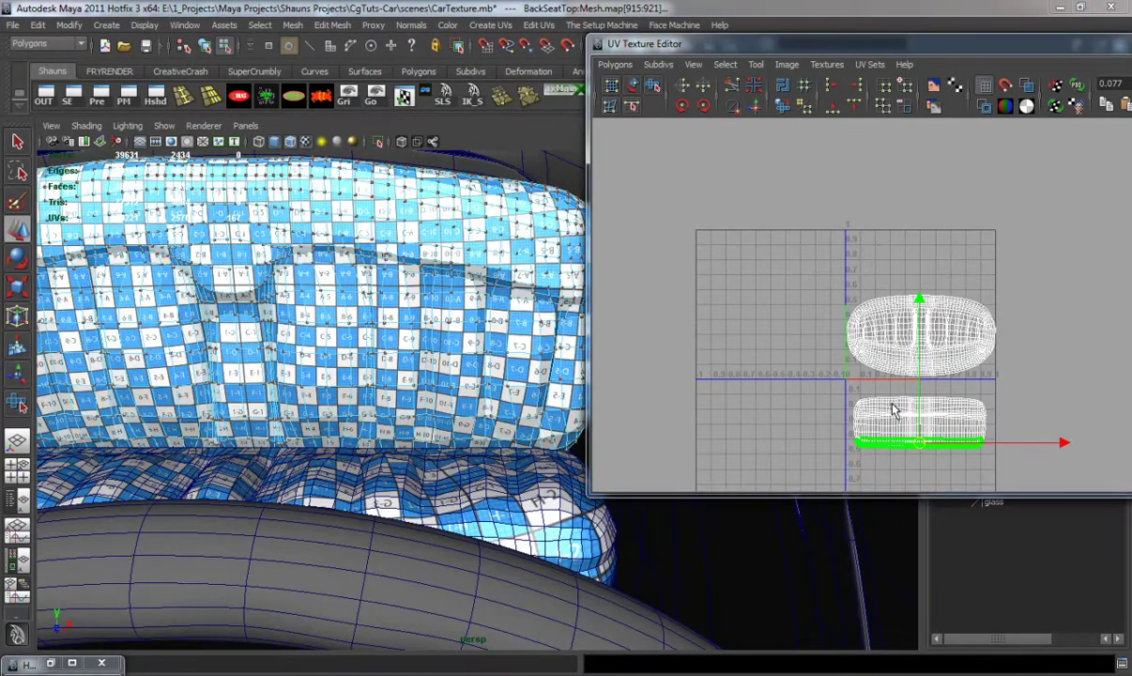
# Step: Select both shells of the seat top and move them together up and out past the 0 to 1 square's positive U edge
pyautogui.keyDown('ctrl'); pyautogui.moveTo(890, 404); pyautogui.dragTo(930, 397, button='right'); pyautogui.keyUp('ctrl')
pyautogui.keyDown('shift'); pyautogui.moveTo(879, 318); pyautogui.dragTo(928, 356); pyautogui.keyUp('shift')
pyautogui.keyDown('ctrl'); pyautogui.moveTo(890, 366); pyautogui.dragTo(934, 350, button='right'); pyautogui.keyUp('ctrl')
pyautogui.moveTo(922, 374); pyautogui.dragTo(1053, 283)
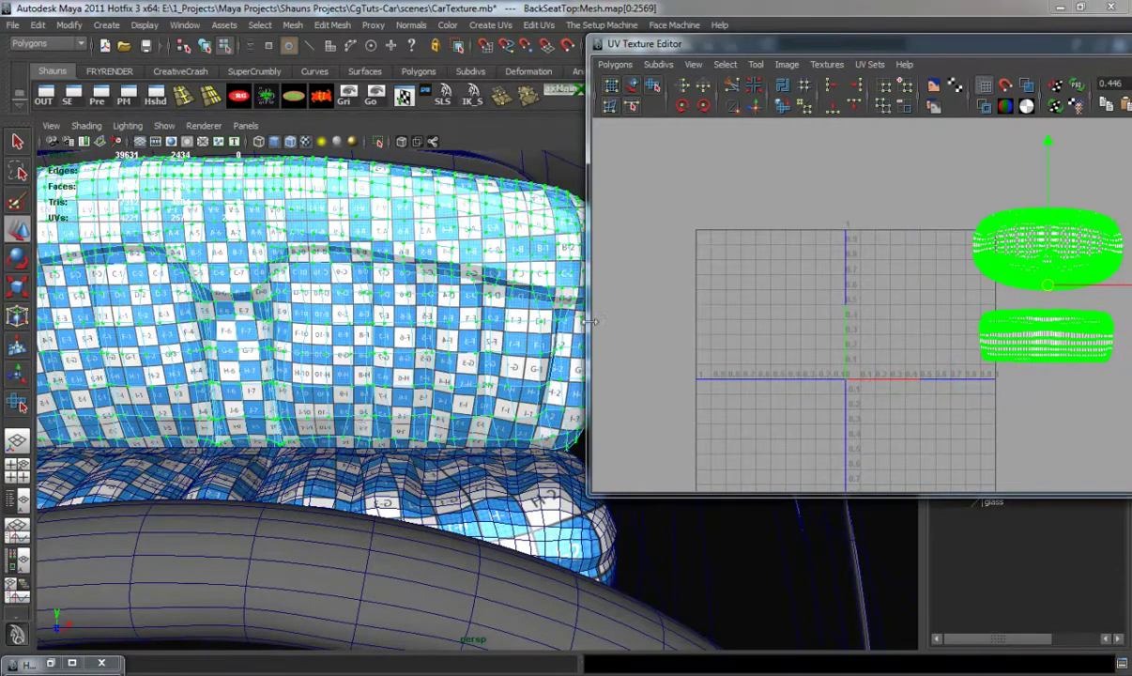
# Step: Show the seat bottom's UVs alongside the seat top's and shift all the shells slightly in the positive U direction
pyautogui.click(373, 449)
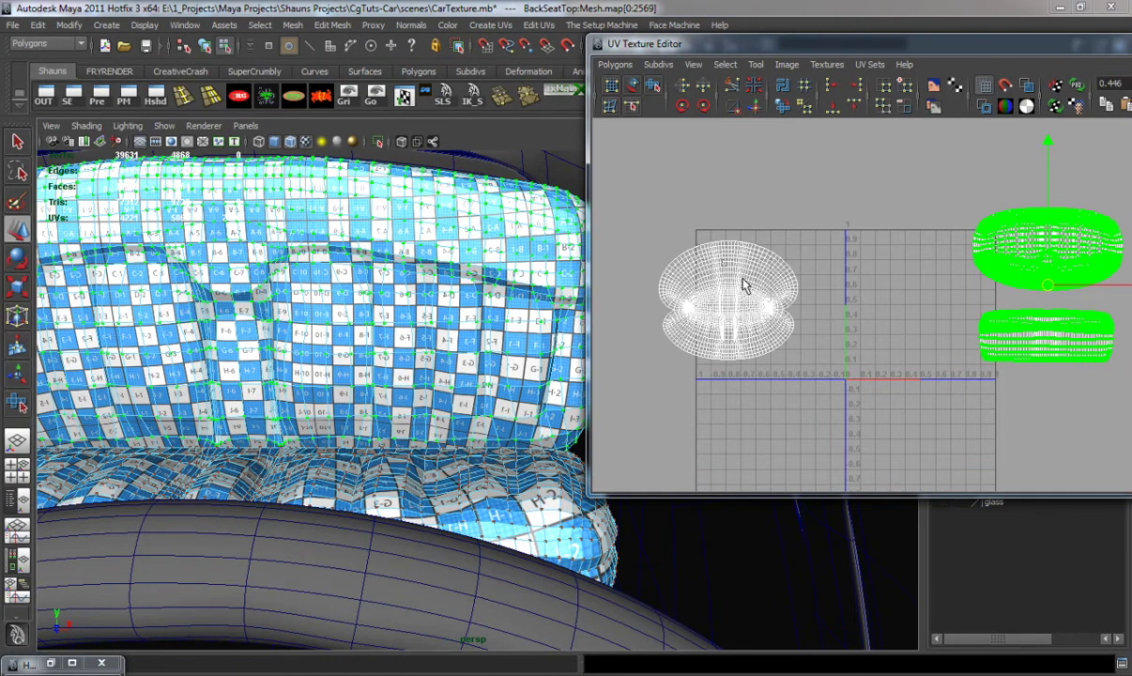
pyautogui.moveTo(805, 324); pyautogui.dragTo(805, 325)
pyautogui.moveTo(676, 184); pyautogui.dragTo(1033, 431)
pyautogui.keyDown('ctrl'); pyautogui.moveTo(826, 291); pyautogui.dragTo(866, 276, button='right'); pyautogui.keyUp('ctrl')
pyautogui.moveTo(849, 289); pyautogui.dragTo(915, 283)
# Step: Select both seat top shells and move them horizontally until they sit right beside the seat bottom's shell
pyautogui.moveTo(982, 217); pyautogui.dragTo(1076, 368)
pyautogui.click(1030, 282)
pyautogui.keyDown('ctrl'); pyautogui.moveTo(1031, 274); pyautogui.dragTo(1051, 267, button='right'); pyautogui.keyUp('ctrl')
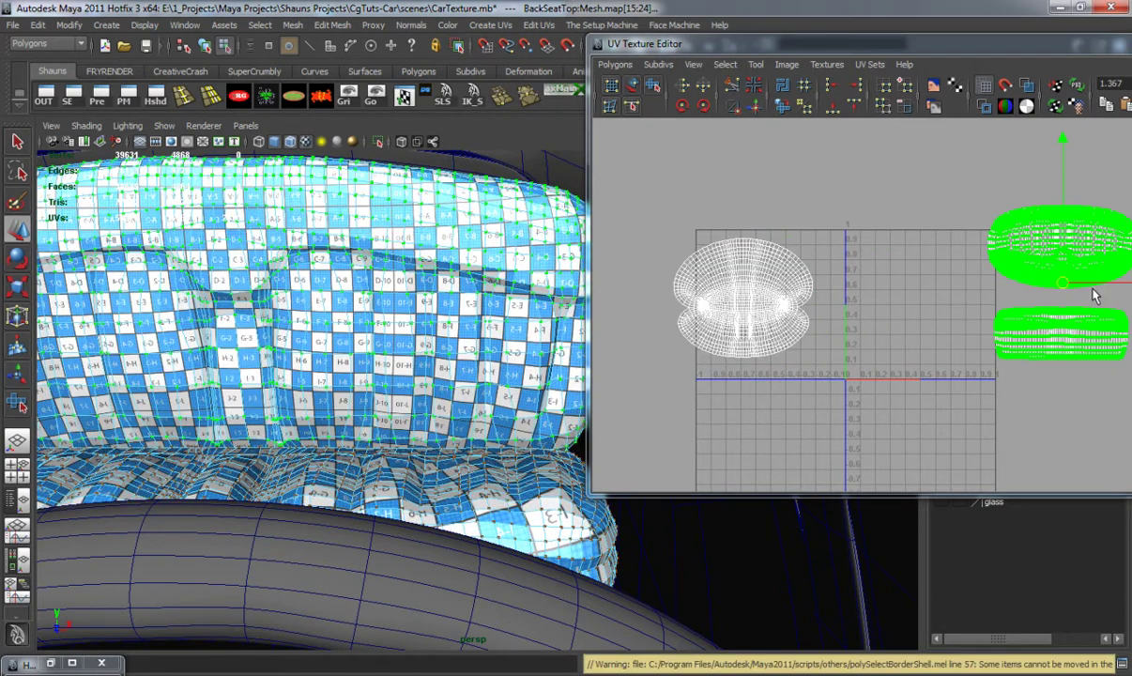
pyautogui.moveTo(1100, 289); pyautogui.dragTo(922, 300)
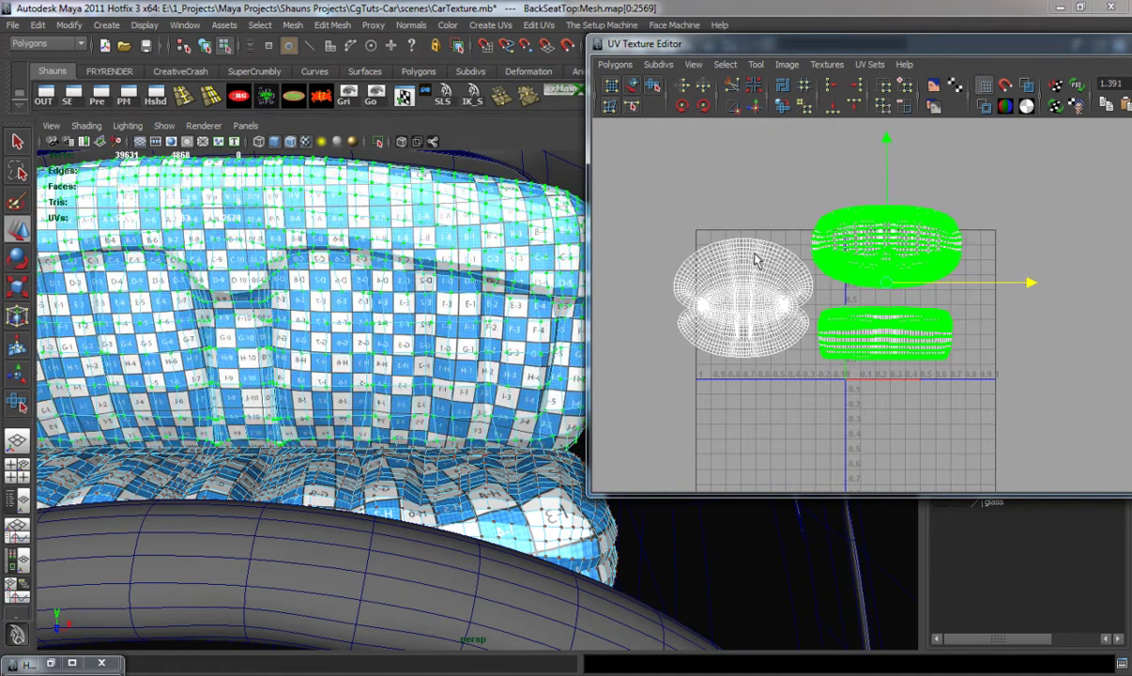
# Step: Select the seat bottom's UV shell and nudge it up to line up beside the seat top's shells
pyautogui.moveTo(723, 255); pyautogui.dragTo(765, 312)
pyautogui.keyDown('ctrl'); pyautogui.moveTo(765, 311); pyautogui.dragTo(817, 303, button='right'); pyautogui.keyUp('ctrl')
pyautogui.moveTo(874, 298); pyautogui.dragTo(877, 299)
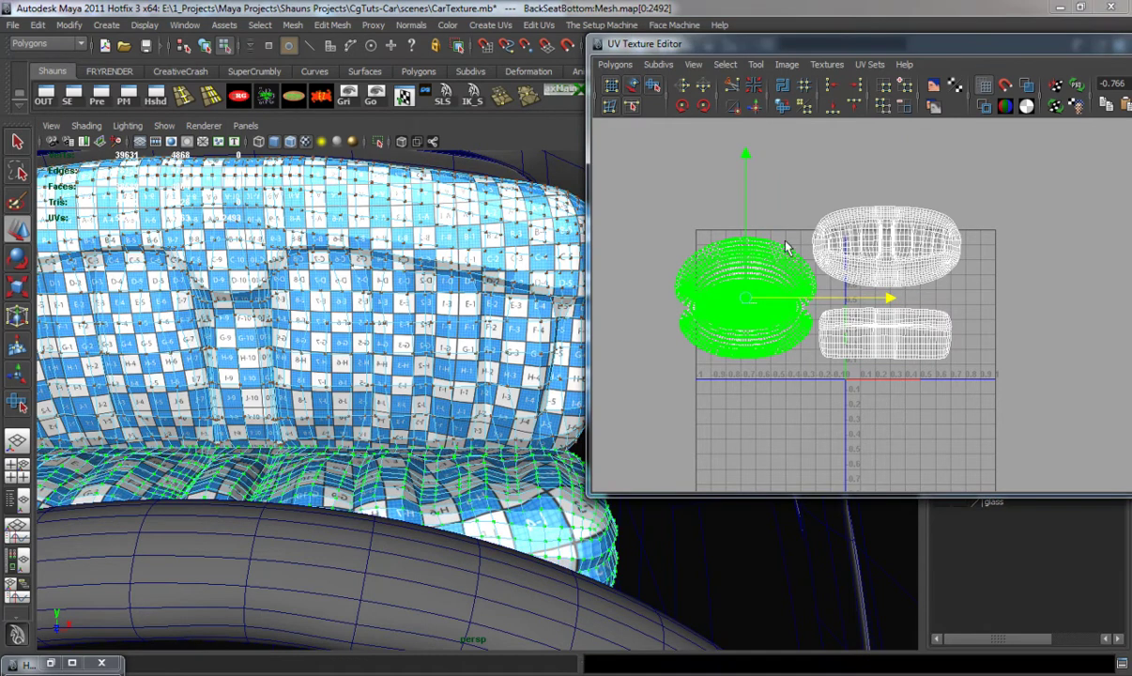
pyautogui.moveTo(748, 178); pyautogui.dragTo(748, 156)
pyautogui.moveTo(890, 289); pyautogui.dragTo(884, 291)
# Step: Select the seat top's smaller shell and move it up closer beneath the larger one
pyautogui.moveTo(815, 344); pyautogui.dragTo(926, 370)
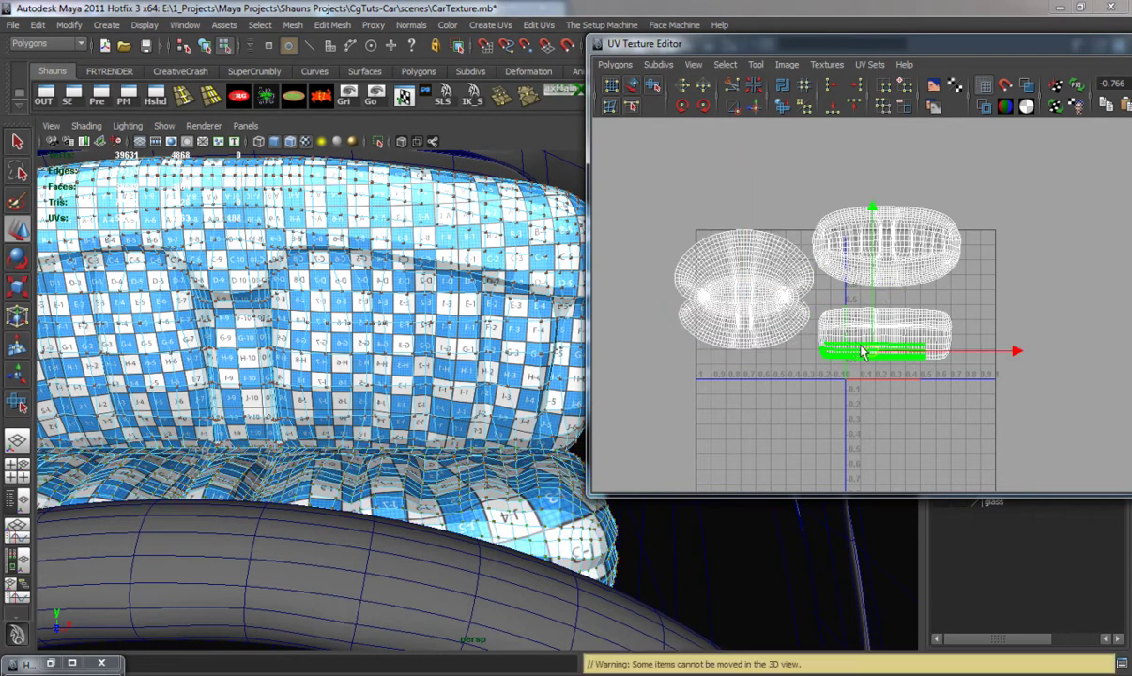
pyautogui.keyDown('ctrl'); pyautogui.moveTo(859, 341); pyautogui.dragTo(840, 314, button='right'); pyautogui.keyUp('ctrl')
pyautogui.moveTo(890, 199); pyautogui.dragTo(887, 182)
pyautogui.moveTo(1026, 317); pyautogui.dragTo(1027, 319)
# Step: Select all the back seat's UV shells, scale them down together and move them in the positive U direction
pyautogui.moveTo(693, 193); pyautogui.dragTo(950, 365)
pyautogui.keyDown('ctrl'); pyautogui.moveTo(819, 283); pyautogui.dragTo(866, 316, button='right'); pyautogui.keyUp('ctrl')
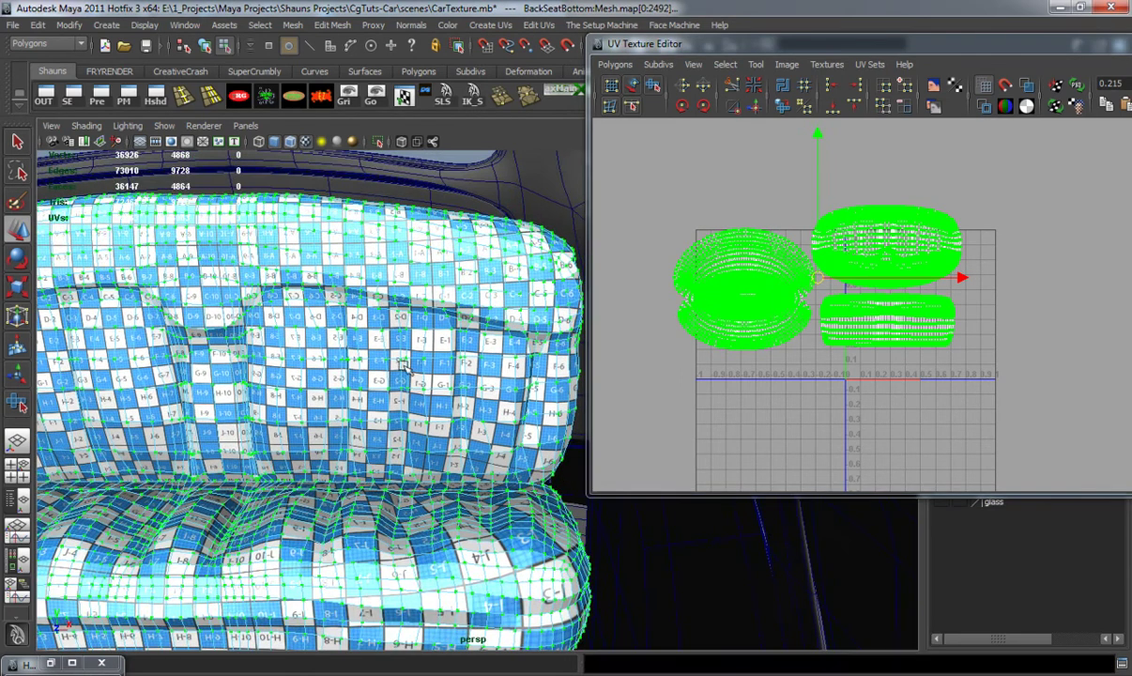
pyautogui.press('r')
pyautogui.moveTo(813, 282); pyautogui.dragTo(755, 283)
pyautogui.press('w')
pyautogui.moveTo(960, 281); pyautogui.dragTo(1061, 279)
pyautogui.press('r')
pyautogui.press('w')
# Step: Scale the back seat shells down further and shift them in positive U and V to fit inside the UV square's upper half
pyautogui.keyDown('alt'); pyautogui.moveTo(972, 293); pyautogui.dragTo(886, 327, button='middle'); pyautogui.keyUp('alt')
pyautogui.keyDown('alt'); pyautogui.moveTo(886, 327); pyautogui.dragTo(897, 328, button='right'); pyautogui.keyUp('alt')
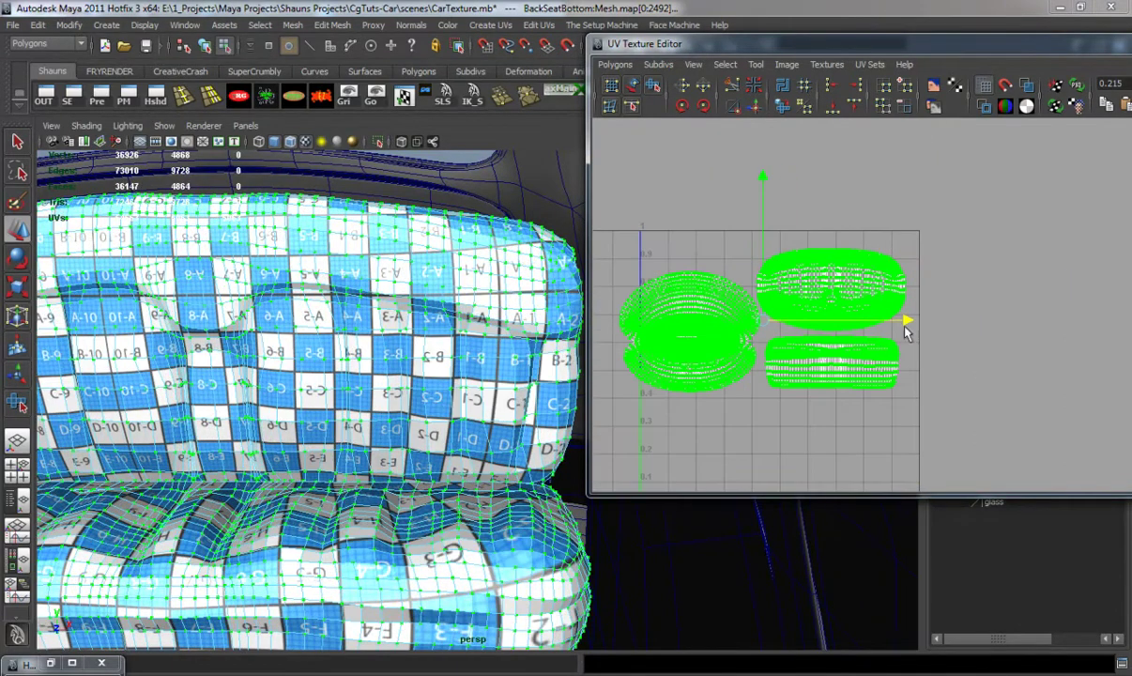
pyautogui.moveTo(909, 320); pyautogui.dragTo(919, 320)
pyautogui.press('r')
pyautogui.moveTo(778, 324); pyautogui.dragTo(759, 325)
pyautogui.press('w')
pyautogui.moveTo(916, 321); pyautogui.dragTo(922, 321)
pyautogui.press('w')
pyautogui.moveTo(772, 197); pyautogui.dragTo(776, 177)
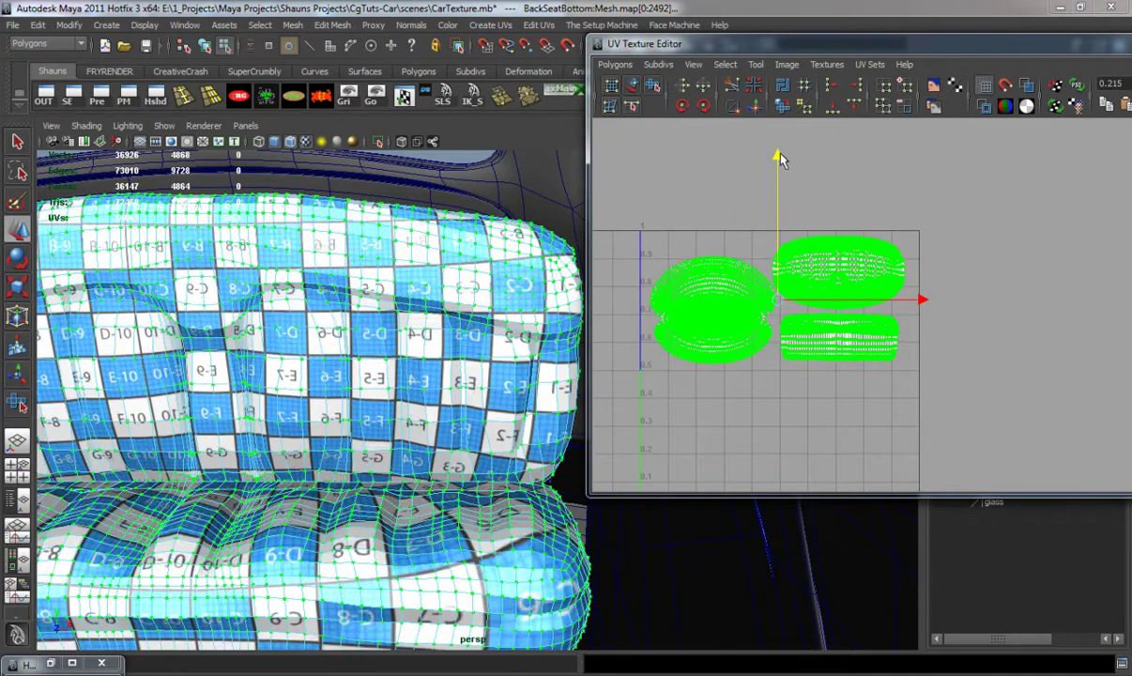
# Step: Enlarge the back seat shells slightly about their centre so they fill more of the UV square's upper half
pyautogui.moveTo(917, 54); pyautogui.dragTo(808, 54)
pyautogui.keyDown('alt'); pyautogui.moveTo(733, 291); pyautogui.dragTo(664, 351, button='right'); pyautogui.keyUp('alt')
pyautogui.keyDown('alt'); pyautogui.moveTo(664, 351); pyautogui.dragTo(743, 315, button='middle'); pyautogui.keyUp('alt')
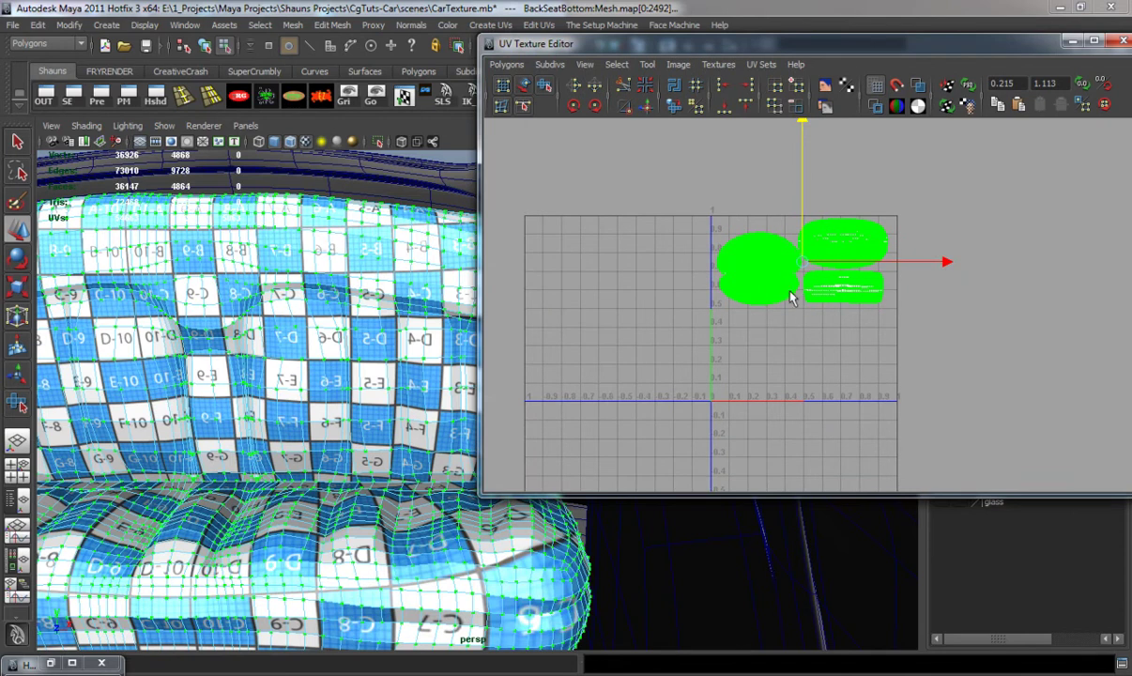
pyautogui.scroll(6, 790, 293)
pyautogui.keyDown('alt'); pyautogui.moveTo(781, 261); pyautogui.dragTo(795, 387, button='middle'); pyautogui.keyUp('alt')
pyautogui.scroll(-1, 736, 344)
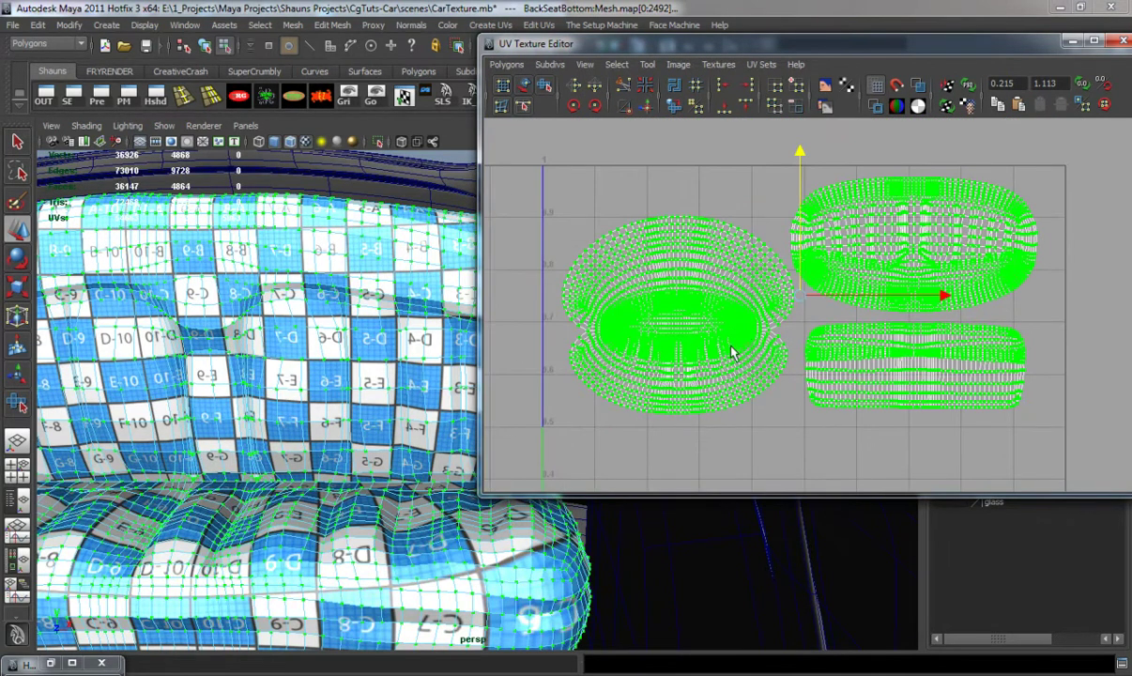
pyautogui.press('r')
pyautogui.moveTo(799, 297)
pyautogui.mouseDown()
pyautogui.moveTo(816, 300)
pyautogui.moveTo(799, 295)
pyautogui.mouseUp()
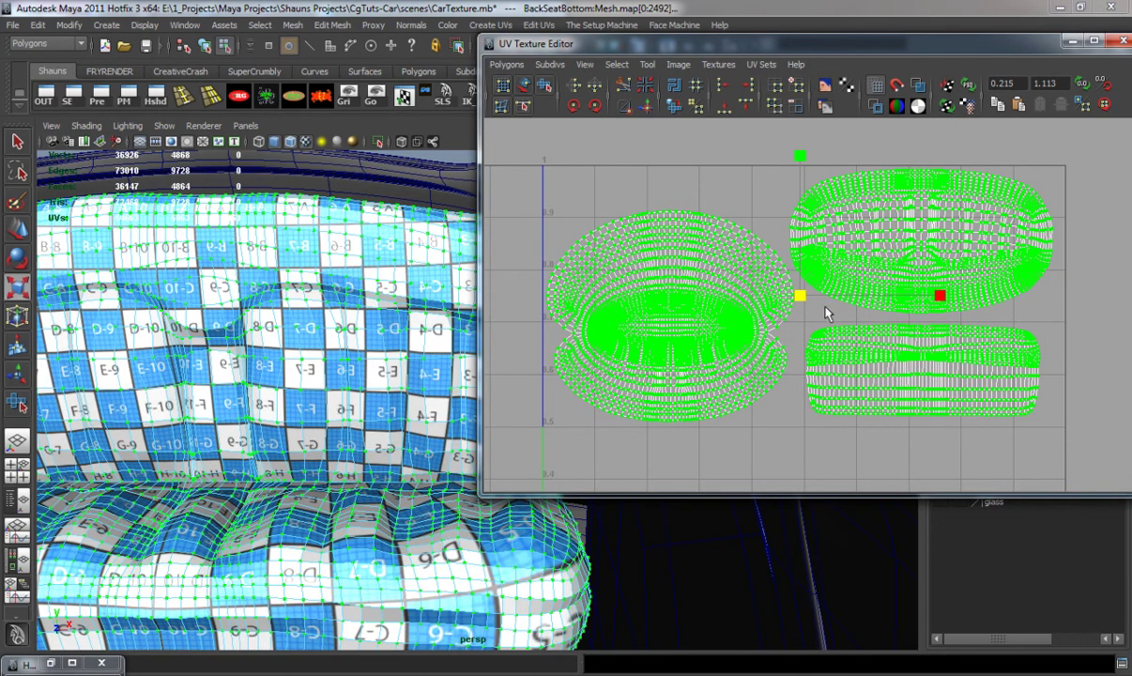
pyautogui.scroll(-3, 798, 310)
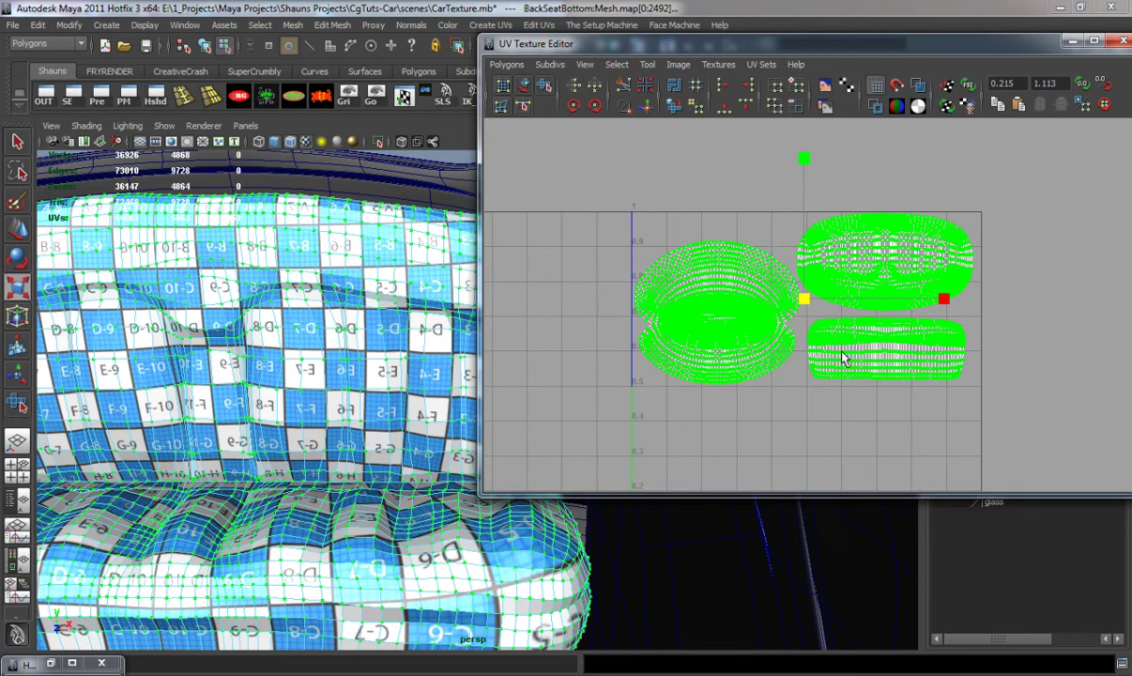
# Step: Deselect the back seat and import FrontSeatBack.obj from the project's data folder into the scene
pyautogui.moveTo(728, 44); pyautogui.dragTo(1131, 42)
pyautogui.keyDown('alt'); pyautogui.moveTo(474, 326); pyautogui.dragTo(381, 302); pyautogui.keyUp('alt')
pyautogui.keyDown('alt'); pyautogui.moveTo(382, 301); pyautogui.dragTo(180, 261, button='right'); pyautogui.keyUp('alt')
pyautogui.click(497, 383)
pyautogui.keyDown('alt'); pyautogui.moveTo(625, 409); pyautogui.dragTo(690, 402, button='right'); pyautogui.keyUp('alt')
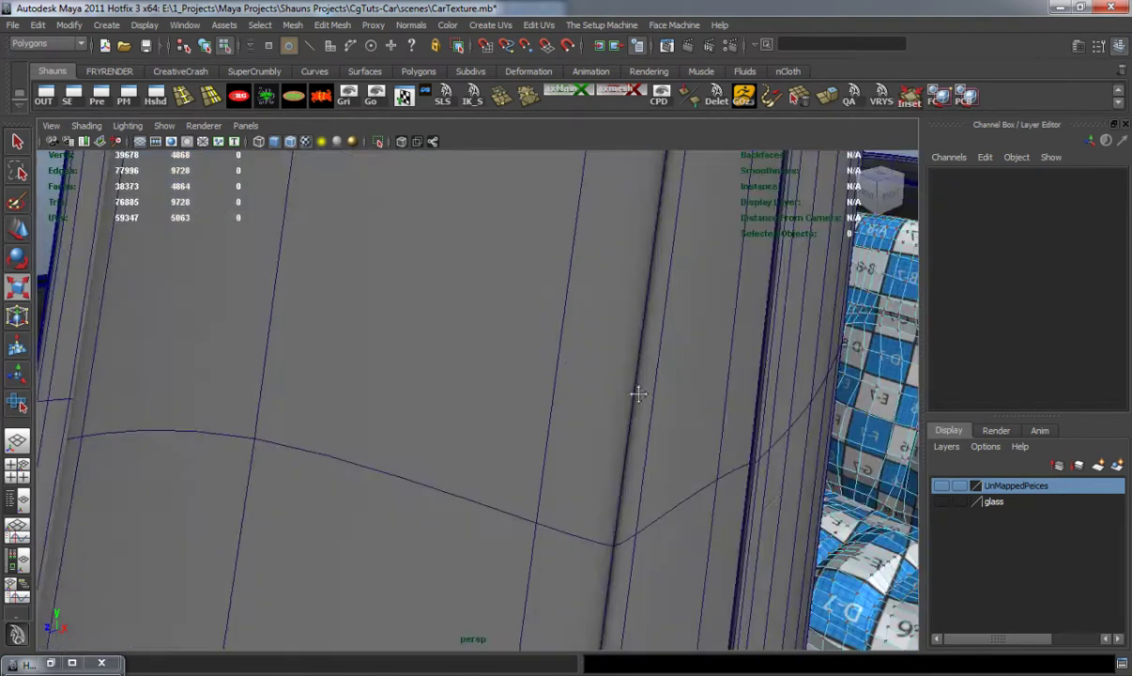
pyautogui.keyDown('alt'); pyautogui.moveTo(690, 402); pyautogui.dragTo(525, 361, button='middle'); pyautogui.keyUp('alt')
pyautogui.keyDown('alt'); pyautogui.moveTo(526, 362); pyautogui.dragTo(614, 313, button='right'); pyautogui.keyUp('alt')
pyautogui.keyDown('alt'); pyautogui.moveTo(526, 355); pyautogui.dragTo(494, 335); pyautogui.keyUp('alt')
pyautogui.click(13, 25)
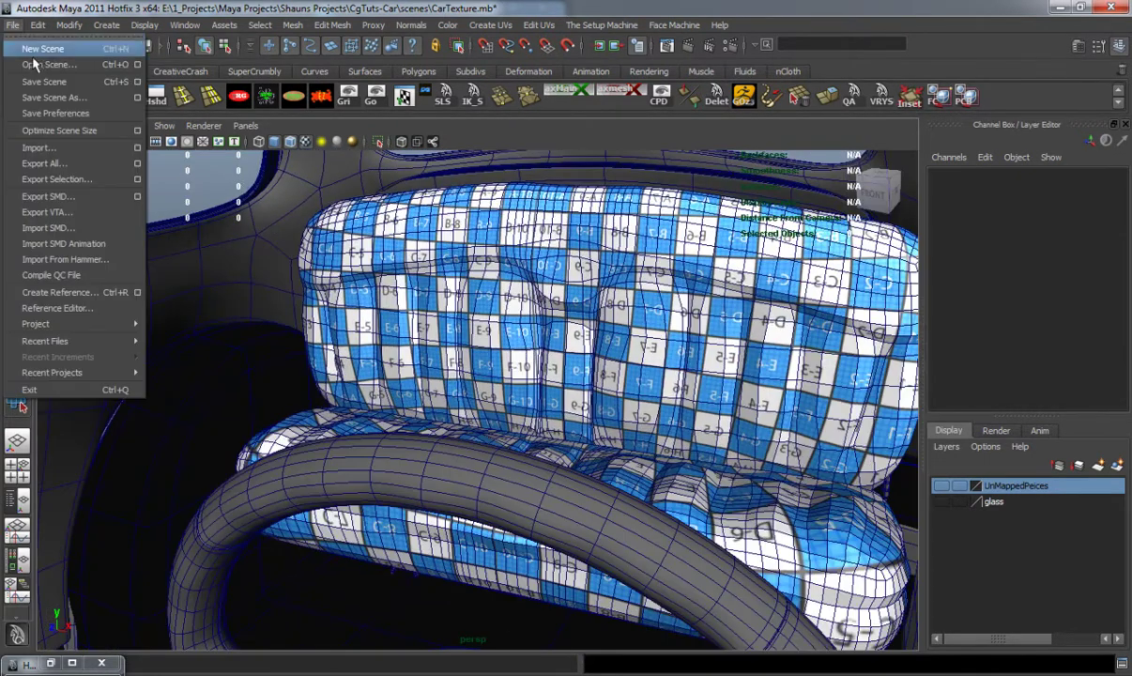
pyautogui.click(52, 148)
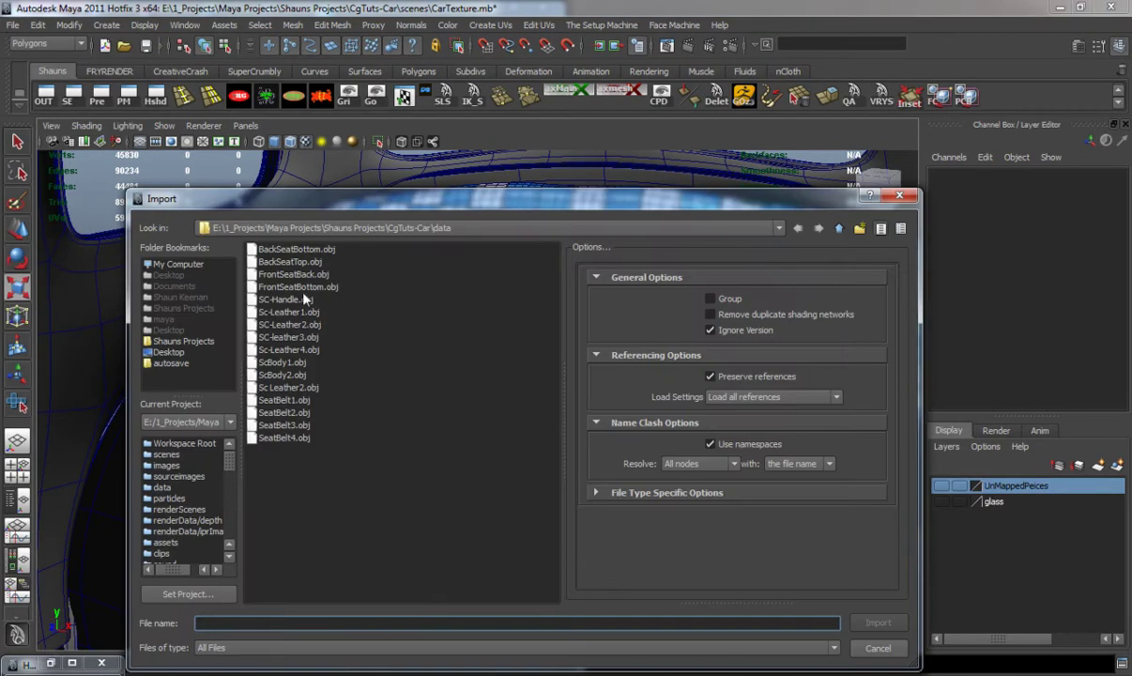
pyautogui.doubleClick(288, 274)
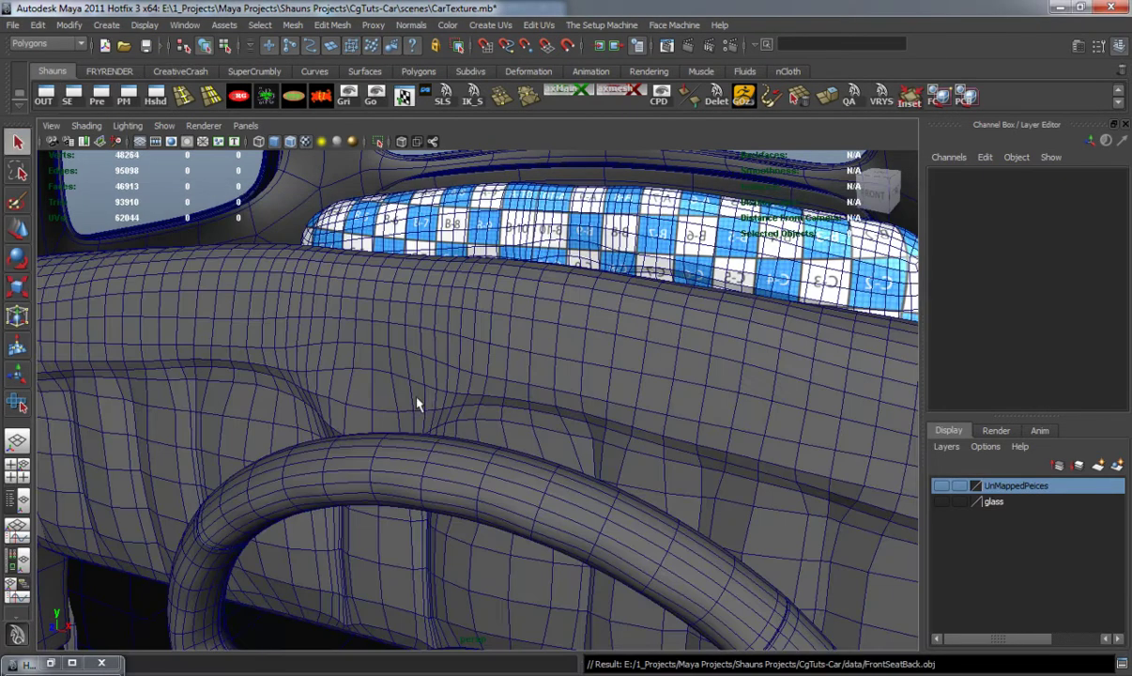
# Step: Select the front seat back and assign it the existing blinn1 checker material
pyautogui.keyDown('alt'); pyautogui.moveTo(429, 421); pyautogui.dragTo(374, 366); pyautogui.keyUp('alt')
pyautogui.click(442, 346)
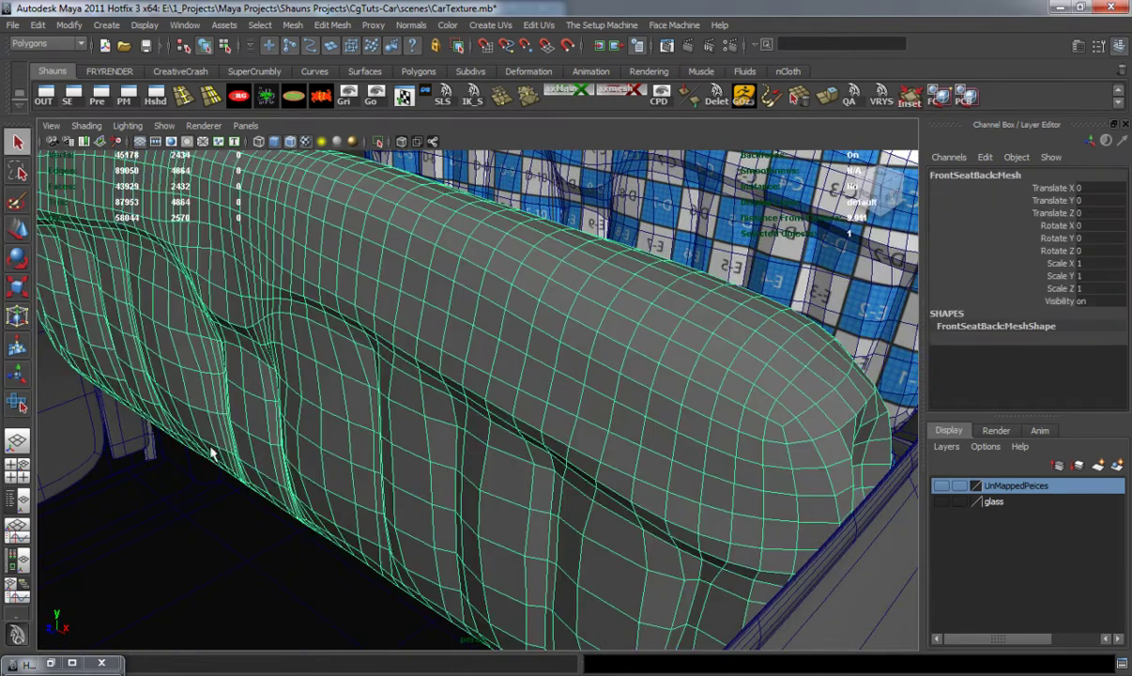
pyautogui.click(52, 663)
pyautogui.moveTo(71, 161); pyautogui.dragTo(80, 141, button='right')
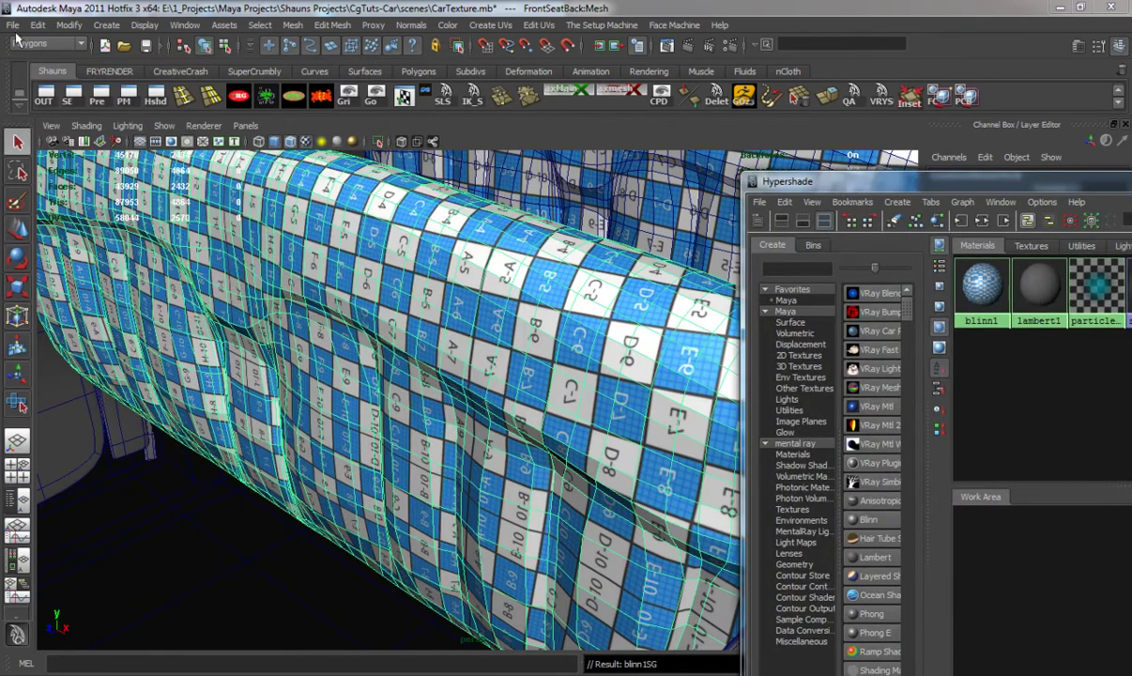
# Step: Import FrontSeatBottom.obj and assign it the blinn1 checker material
pyautogui.click(13, 24)
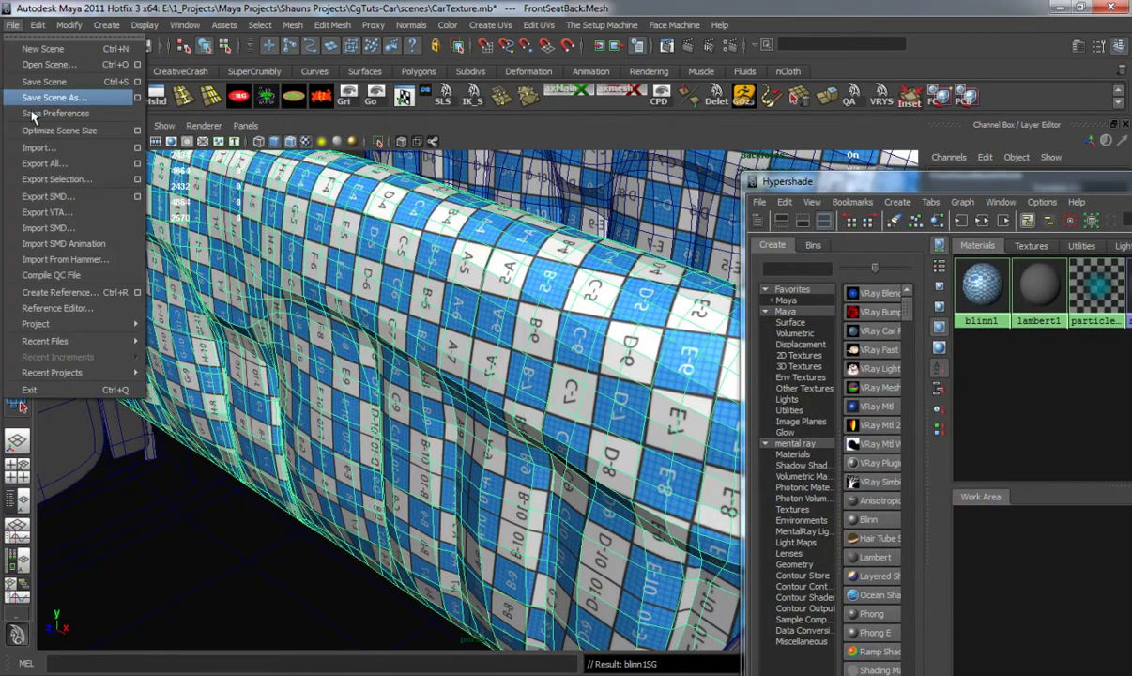
pyautogui.click(37, 147)
pyautogui.doubleClick(297, 287)
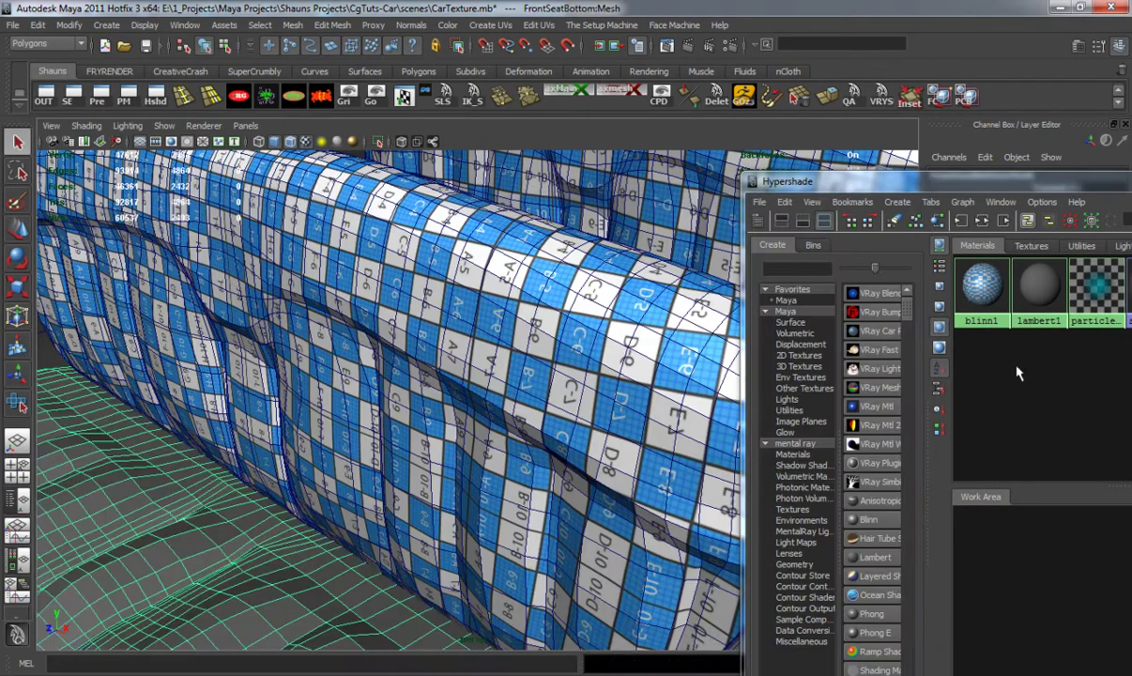
pyautogui.moveTo(981, 286); pyautogui.dragTo(918, 250, button='right')
pyautogui.moveTo(972, 188); pyautogui.dragTo(606, 141)
pyautogui.click(848, 131)
# Step: Show the front seat bottom's UVs beside a close view of the front seats and rotate its whole shell a quarter turn clockwise
pyautogui.keyDown('alt'); pyautogui.moveTo(373, 366); pyautogui.dragTo(367, 407, button='right'); pyautogui.keyUp('alt')
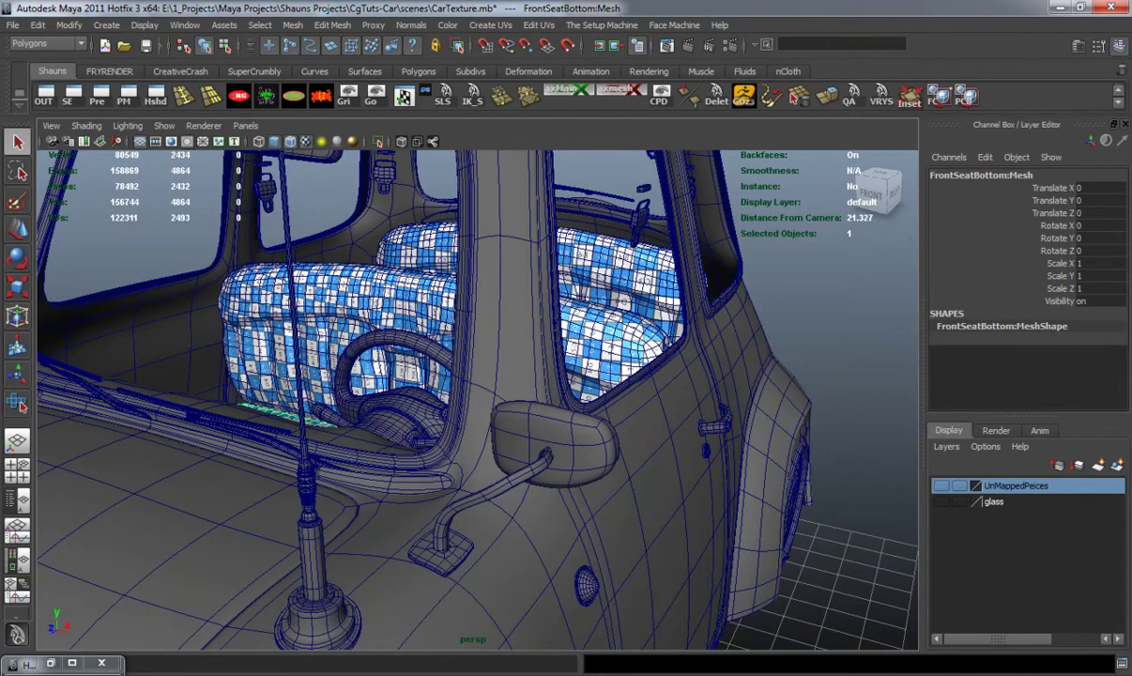
pyautogui.moveTo(743, 117); pyautogui.dragTo(598, 92)
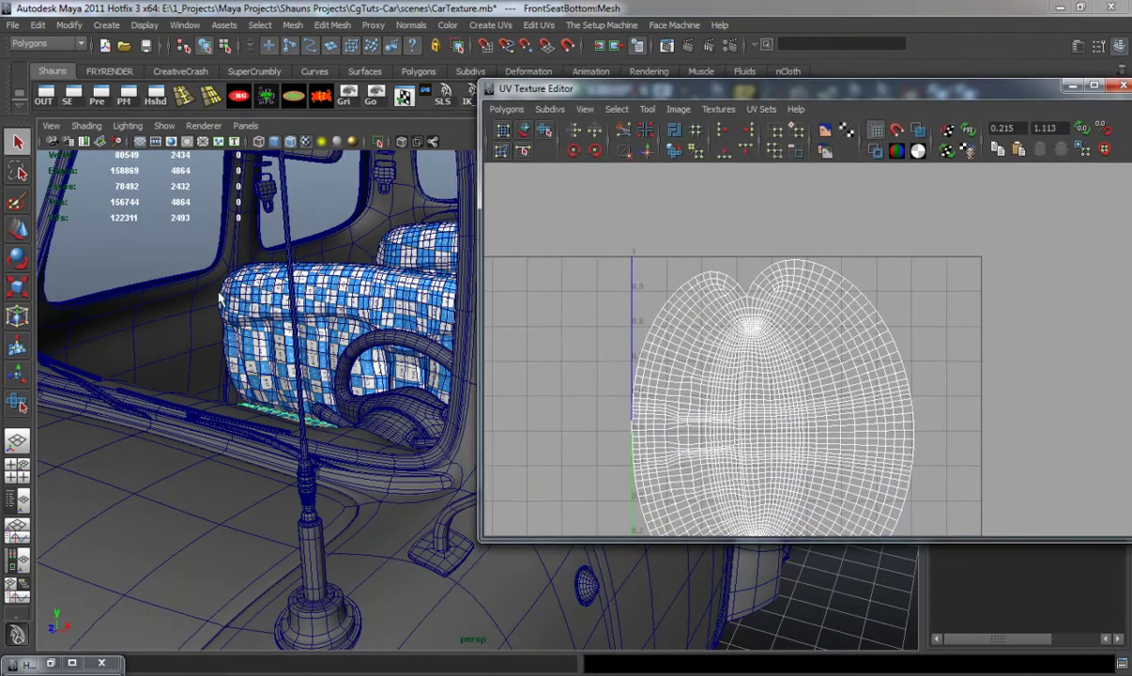
pyautogui.keyDown('alt'); pyautogui.moveTo(198, 304); pyautogui.dragTo(136, 379, button='middle'); pyautogui.keyUp('alt')
pyautogui.keyDown('alt'); pyautogui.moveTo(136, 380); pyautogui.dragTo(213, 354, button='right'); pyautogui.keyUp('alt')
pyautogui.keyDown('alt'); pyautogui.moveTo(212, 354); pyautogui.dragTo(425, 326); pyautogui.keyUp('alt')
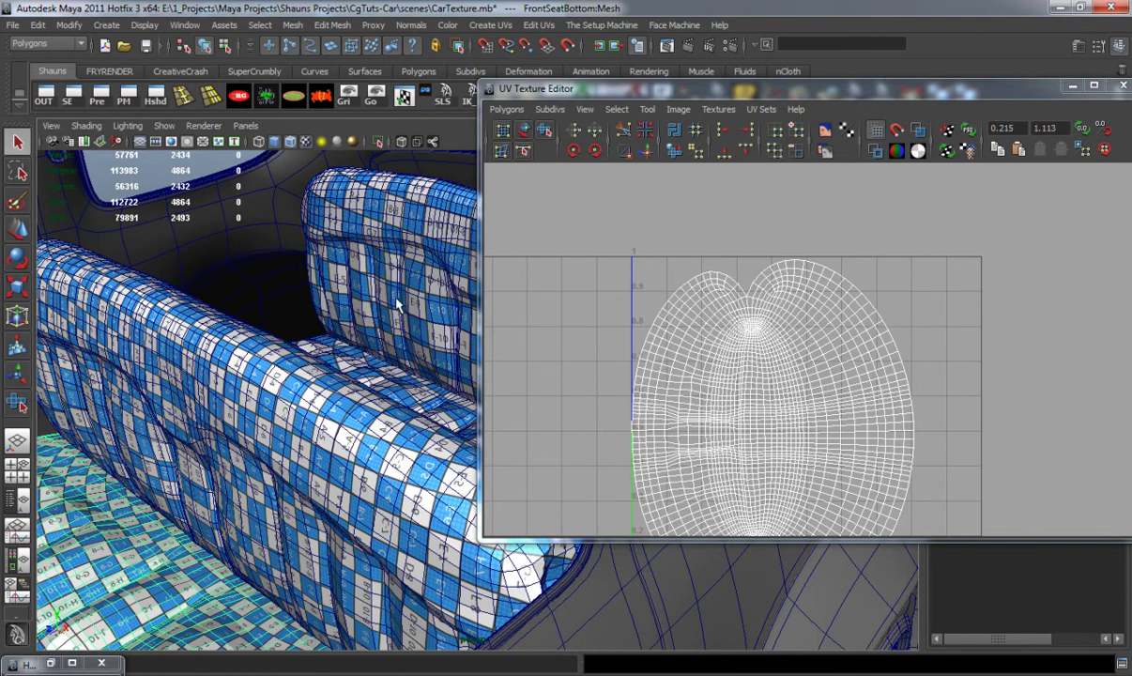
pyautogui.keyDown('alt'); pyautogui.moveTo(395, 311); pyautogui.dragTo(334, 386); pyautogui.keyUp('alt')
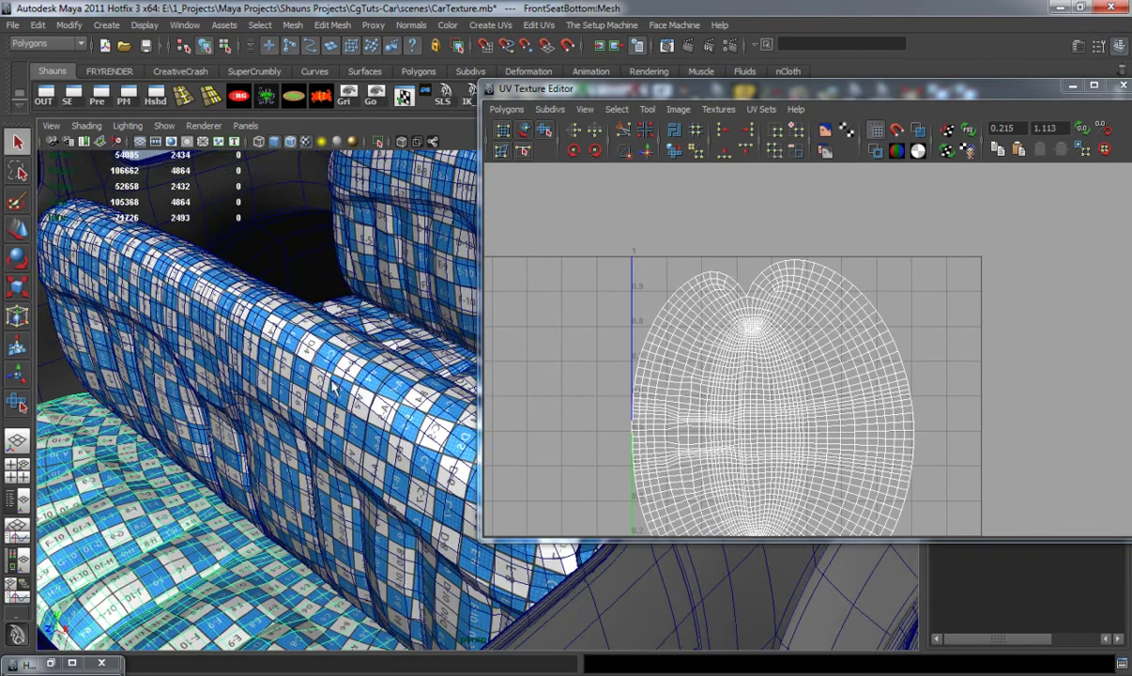
pyautogui.moveTo(737, 366); pyautogui.dragTo(794, 362, button='right')
pyautogui.moveTo(810, 422); pyautogui.dragTo(749, 354)
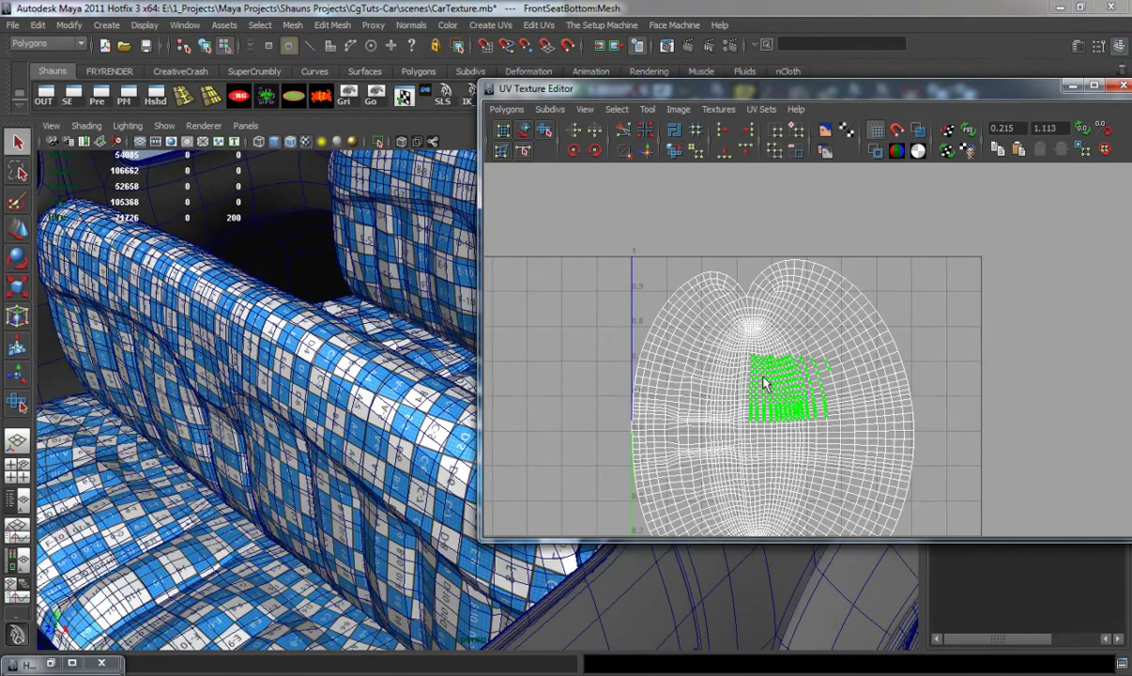
pyautogui.keyDown('ctrl'); pyautogui.moveTo(763, 377); pyautogui.dragTo(771, 403, button='right'); pyautogui.keyUp('ctrl')
pyautogui.press('w')
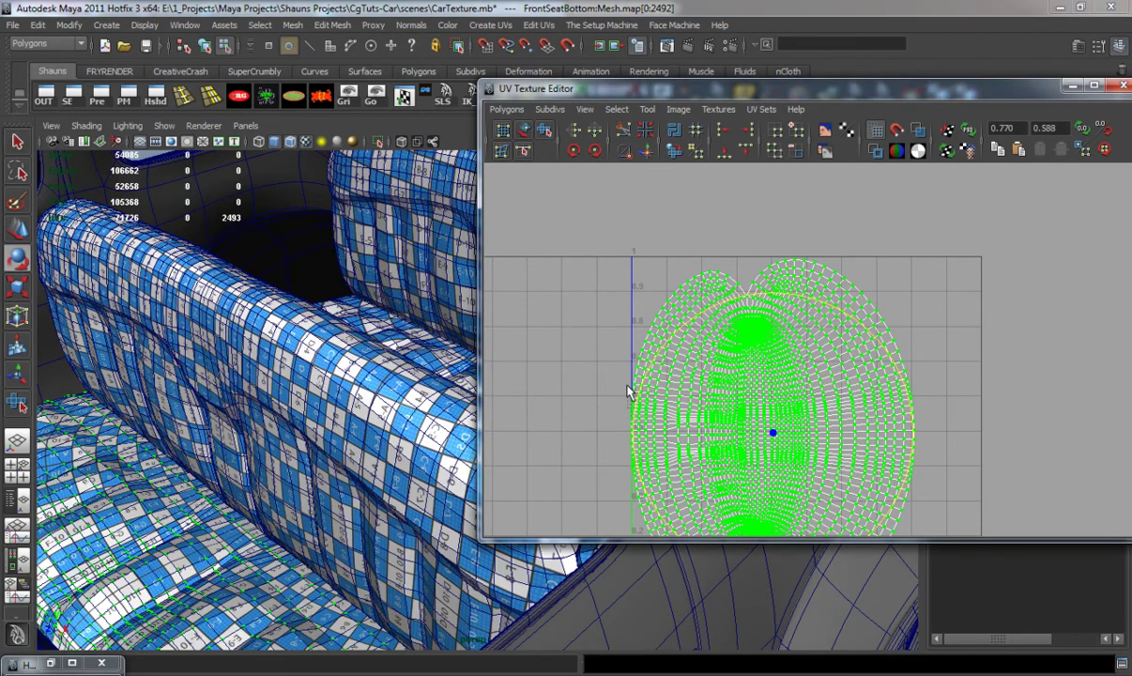
pyautogui.moveTo(644, 385); pyautogui.dragTo(815, 361)
# Step: Move the front seat bottom's shell in the negative U direction, outside the 0 to 1 UV square
pyautogui.scroll(-2, 812, 355)
pyautogui.keyDown('alt'); pyautogui.moveTo(812, 354); pyautogui.dragTo(833, 302, button='middle'); pyautogui.keyUp('alt')
pyautogui.press('w')
pyautogui.moveTo(932, 366); pyautogui.dragTo(699, 368)
pyautogui.press('f')
pyautogui.press('e')
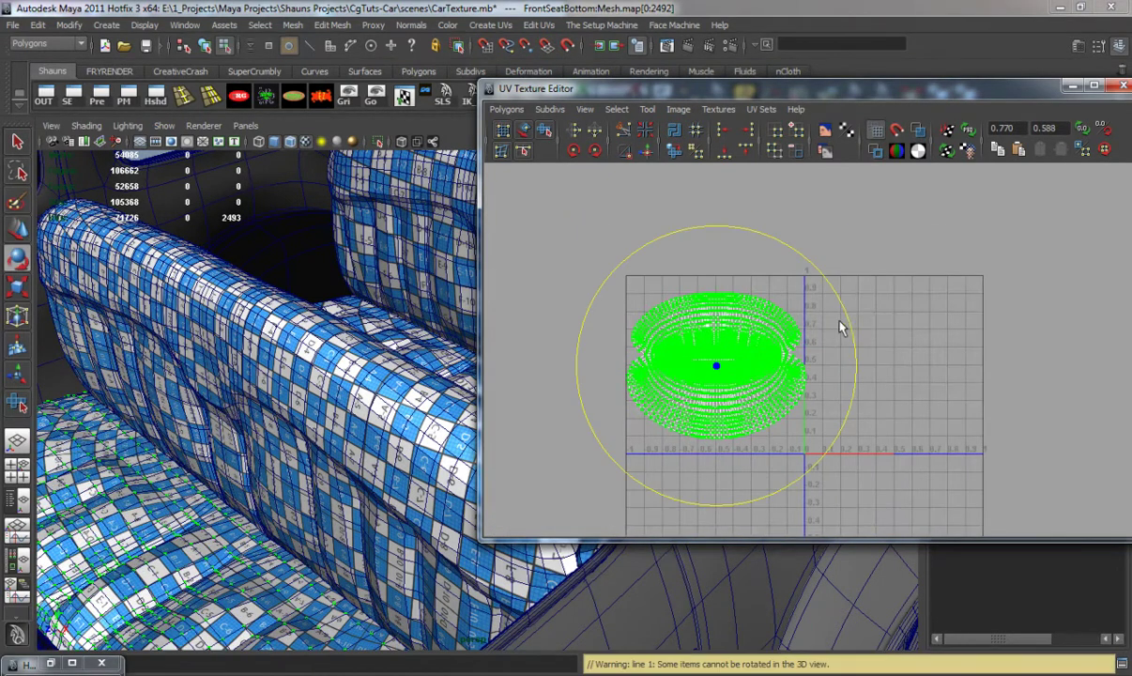
pyautogui.press('w')
pyautogui.moveTo(849, 366); pyautogui.dragTo(807, 368)
# Step: Select all of the front seat back's UVs and rotate both shells until they lie horizontally
pyautogui.moveTo(858, 357); pyautogui.dragTo(918, 358, button='right')
pyautogui.moveTo(941, 386); pyautogui.dragTo(853, 311)
pyautogui.doubleClick(862, 376)
pyautogui.press('e')
pyautogui.moveTo(737, 344); pyautogui.dragTo(870, 283)
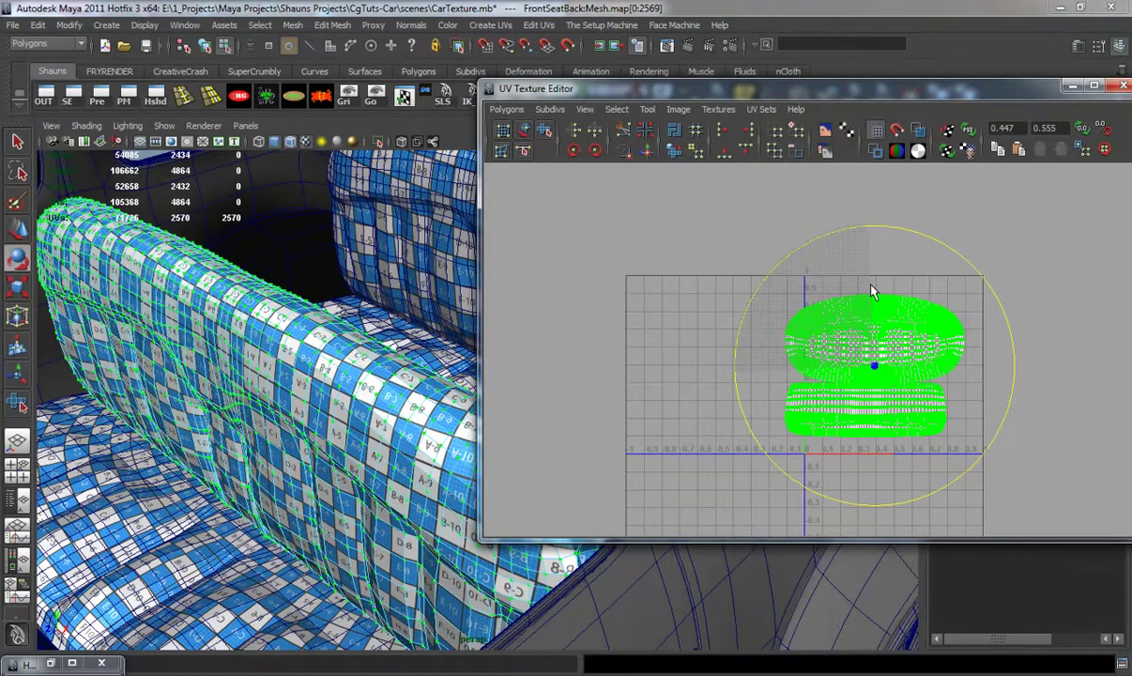
# Step: Move the front seat back's shells down and over, directly beneath the front seat bottom's shell, with both parts' UVs shown
pyautogui.press('w')
pyautogui.scroll(-2, 860, 379)
pyautogui.keyDown('alt'); pyautogui.moveTo(860, 379); pyautogui.dragTo(892, 340, button='middle'); pyautogui.keyUp('alt')
pyautogui.moveTo(893, 329); pyautogui.dragTo(803, 463)
pyautogui.keyDown('shift'); pyautogui.click(208, 564); pyautogui.keyUp('shift')
pyautogui.keyDown('alt'); pyautogui.moveTo(291, 474); pyautogui.dragTo(313, 470); pyautogui.keyUp('alt')
pyautogui.moveTo(799, 460); pyautogui.dragTo(740, 445)
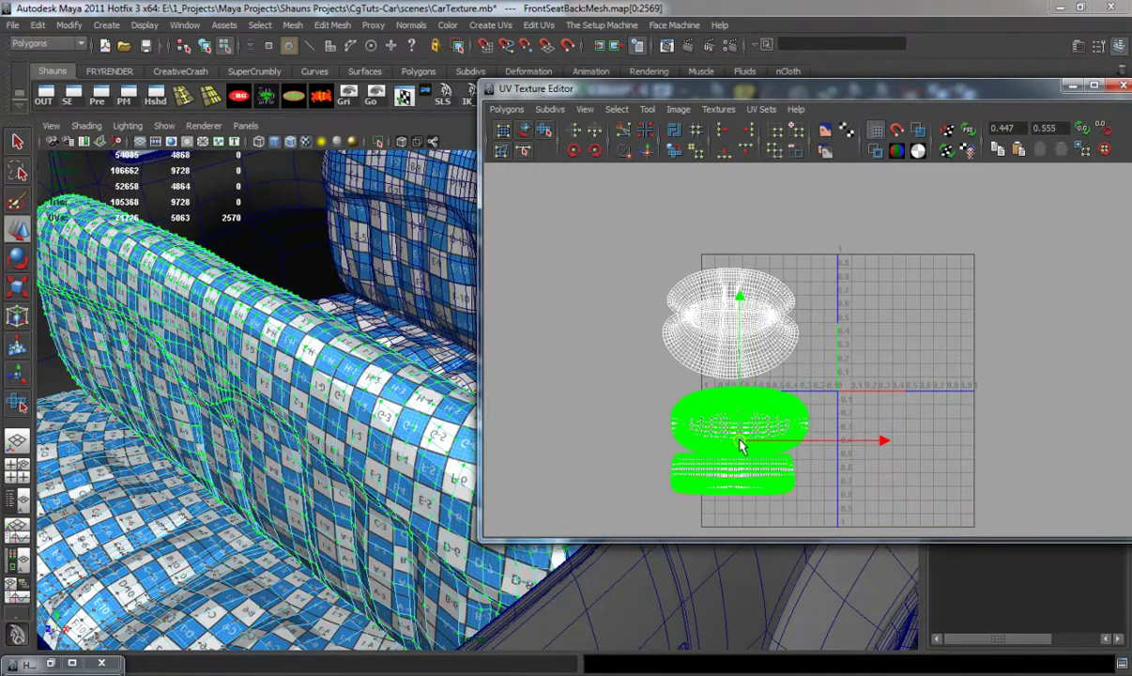
# Step: Select the front seat back's smaller shell and nudge it down to separate and centre it beneath the larger one
pyautogui.moveTo(736, 497); pyautogui.dragTo(668, 467)
pyautogui.keyDown('ctrl'); pyautogui.moveTo(709, 477); pyautogui.dragTo(735, 463, button='right'); pyautogui.keyUp('ctrl')
pyautogui.moveTo(877, 474); pyautogui.dragTo(880, 474)
pyautogui.moveTo(741, 330); pyautogui.dragTo(748, 359)
pyautogui.moveTo(886, 483); pyautogui.dragTo(878, 484)
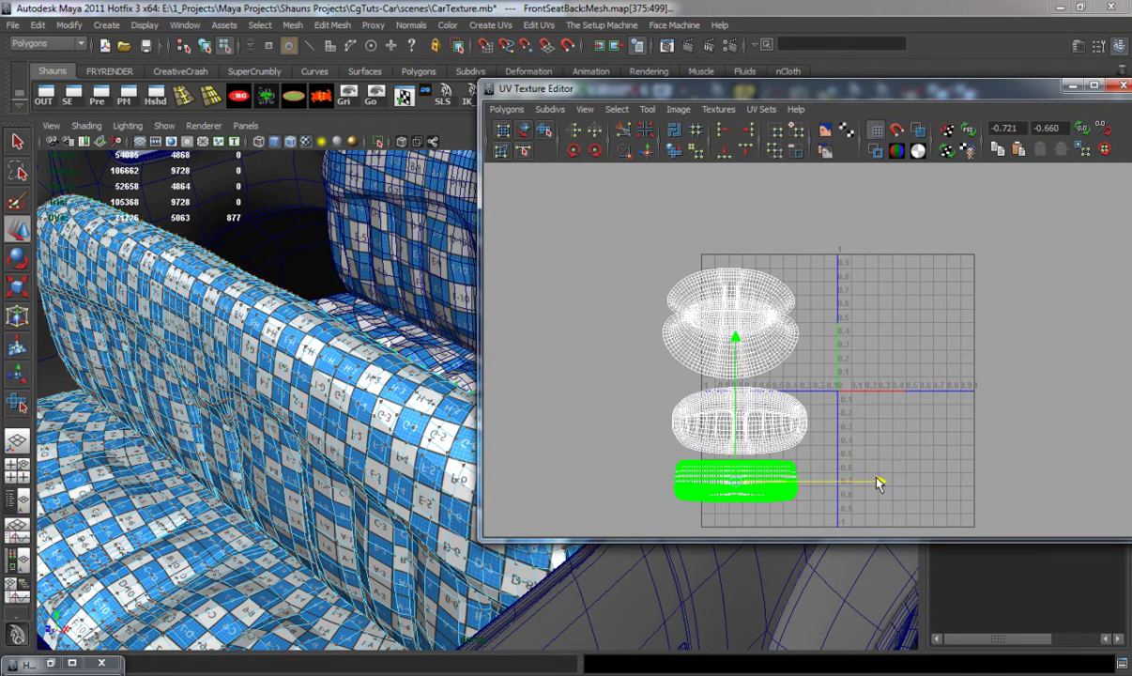
# Step: Show the back seat's UVs alongside the front seat's and select all the front seat shells
pyautogui.keyDown('shift'); pyautogui.click(405, 293); pyautogui.keyUp('shift')
pyautogui.keyDown('alt'); pyautogui.moveTo(403, 330); pyautogui.dragTo(384, 351); pyautogui.keyUp('alt')
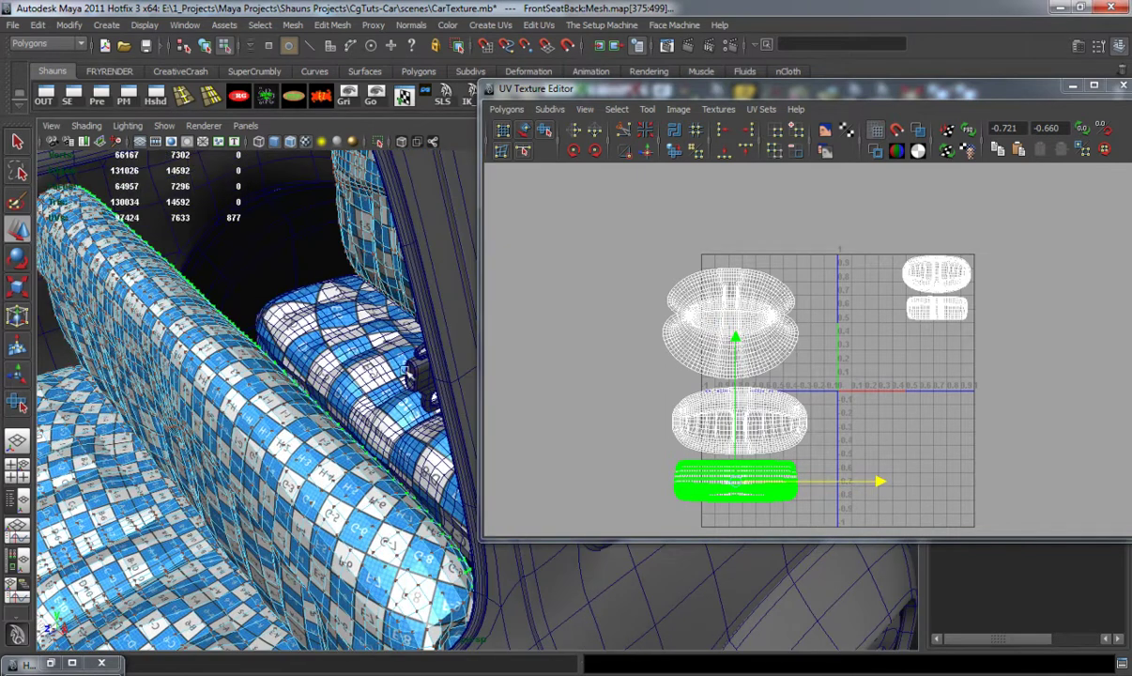
pyautogui.keyDown('shift'); pyautogui.click(340, 348); pyautogui.keyUp('shift')
pyautogui.moveTo(637, 302); pyautogui.dragTo(794, 509)
pyautogui.keyDown('ctrl'); pyautogui.moveTo(710, 335); pyautogui.dragTo(715, 308, button='right'); pyautogui.keyUp('ctrl')
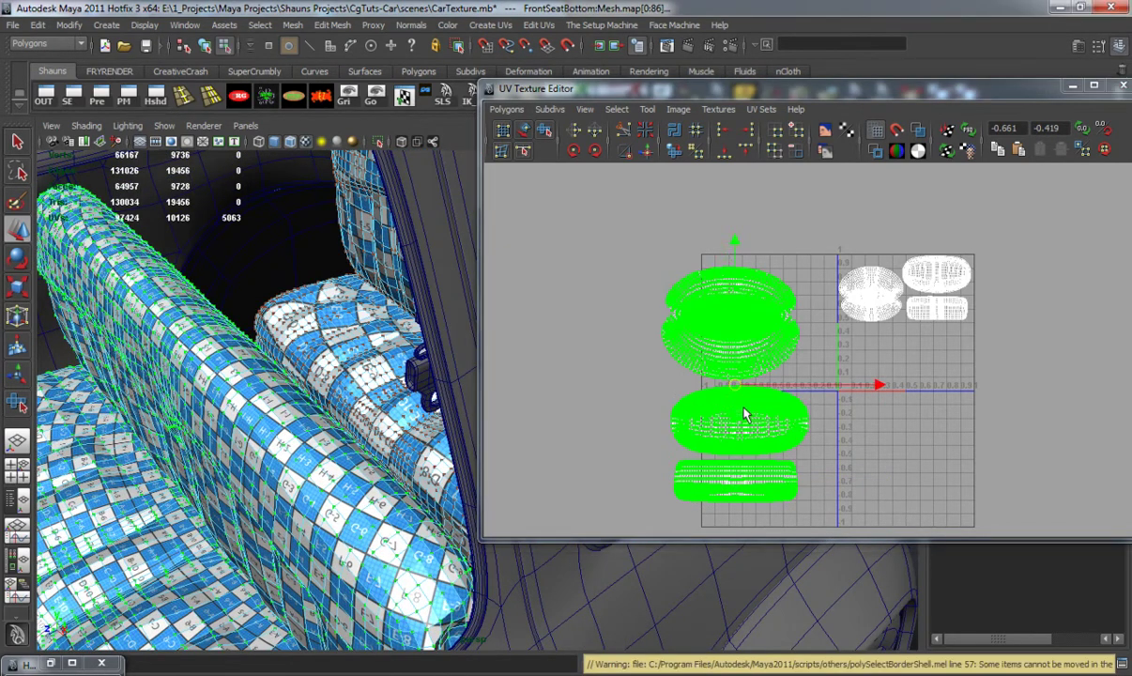
# Step: Scale the front seat shells down to match the back seat's checker size and place them beneath the back seat bottom's shell
pyautogui.press('r')
pyautogui.moveTo(733, 384); pyautogui.dragTo(879, 341)
pyautogui.press('w')
pyautogui.keyDown('alt'); pyautogui.moveTo(769, 394); pyautogui.dragTo(869, 418, button='right'); pyautogui.keyUp('alt')
pyautogui.keyDown('alt'); pyautogui.moveTo(882, 291); pyautogui.dragTo(787, 293, button='middle'); pyautogui.keyUp('alt')
pyautogui.press('r')
pyautogui.moveTo(802, 386); pyautogui.dragTo(799, 359)
pyautogui.press('w')
pyautogui.press('r')
pyautogui.press('w')
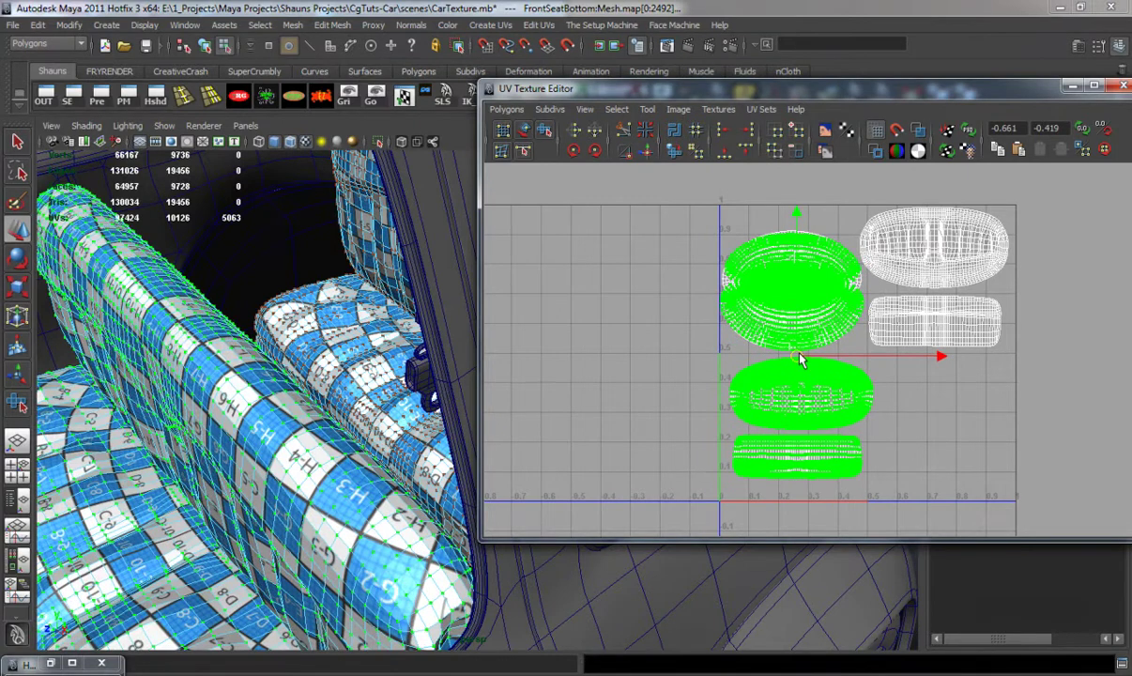
pyautogui.press('r')
pyautogui.moveTo(798, 359); pyautogui.dragTo(736, 415)
# Step: Select the front seat bottom's shell, rotate it half a turn and nudge it slightly in the positive U direction
pyautogui.press('w')
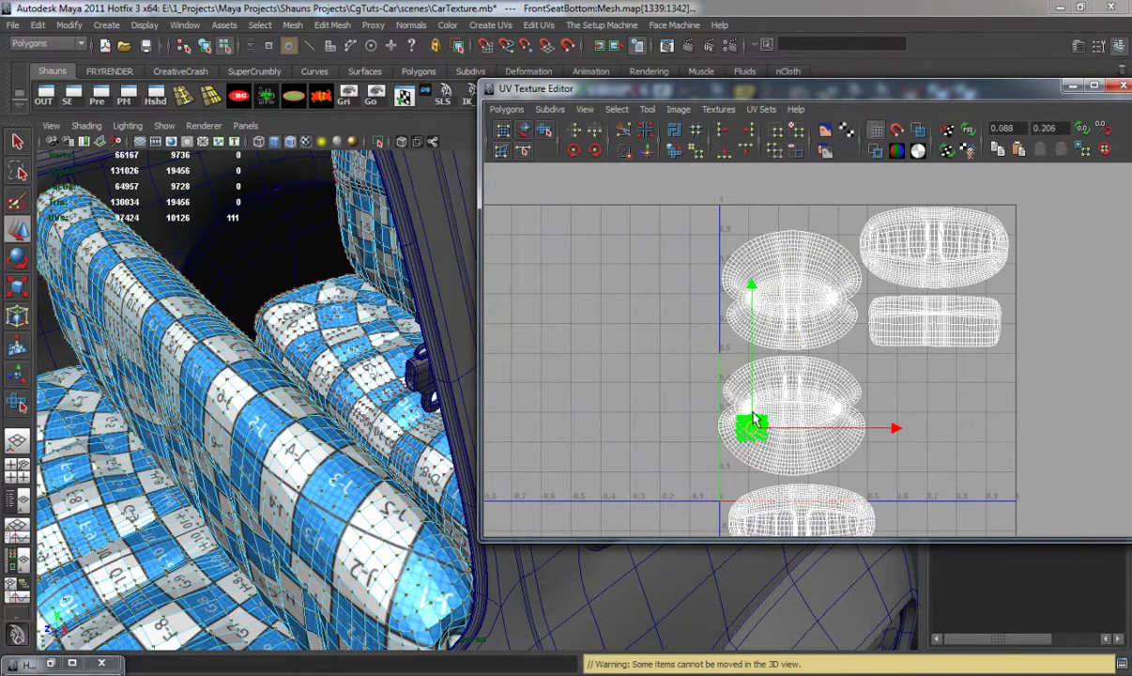
pyautogui.keyDown('ctrl'); pyautogui.moveTo(752, 415); pyautogui.dragTo(795, 391, button='right'); pyautogui.keyUp('ctrl')
pyautogui.press('e')
pyautogui.moveTo(880, 311); pyautogui.dragTo(738, 488)
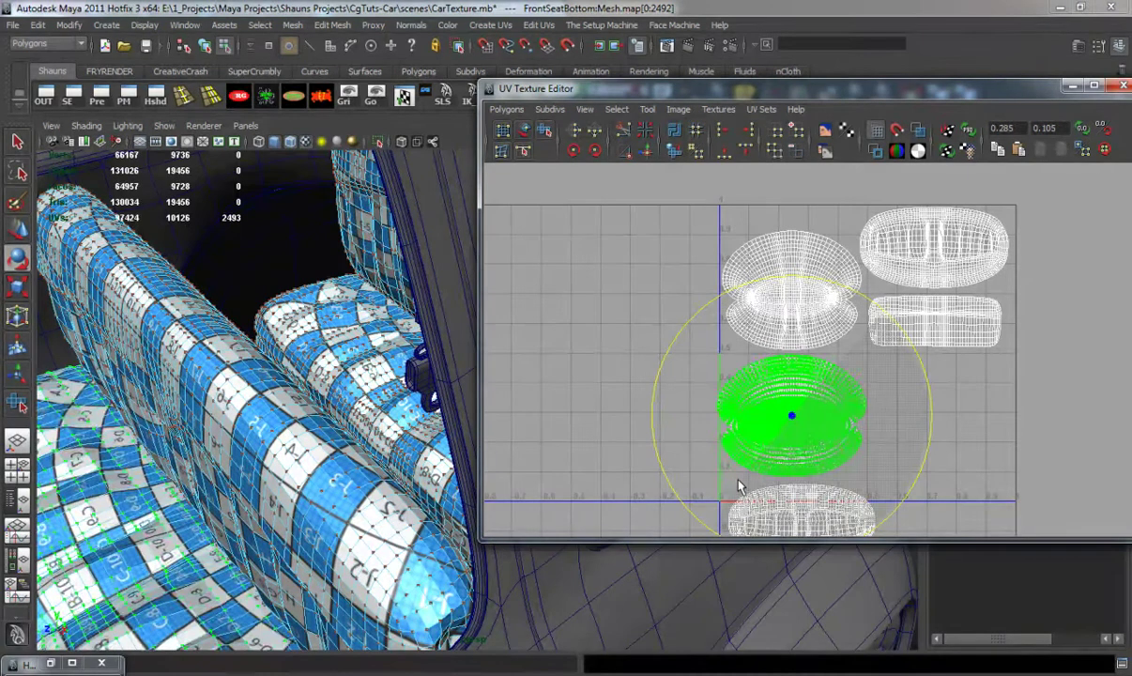
pyautogui.press('w')
pyautogui.moveTo(796, 414); pyautogui.dragTo(801, 415)
# Step: Move both front seat back shells up beside the front seat bottom's shell, in the UV square's lower half
pyautogui.scroll(-2, 754, 390)
pyautogui.keyDown('alt'); pyautogui.moveTo(659, 377); pyautogui.dragTo(633, 282, button='middle'); pyautogui.keyUp('alt')
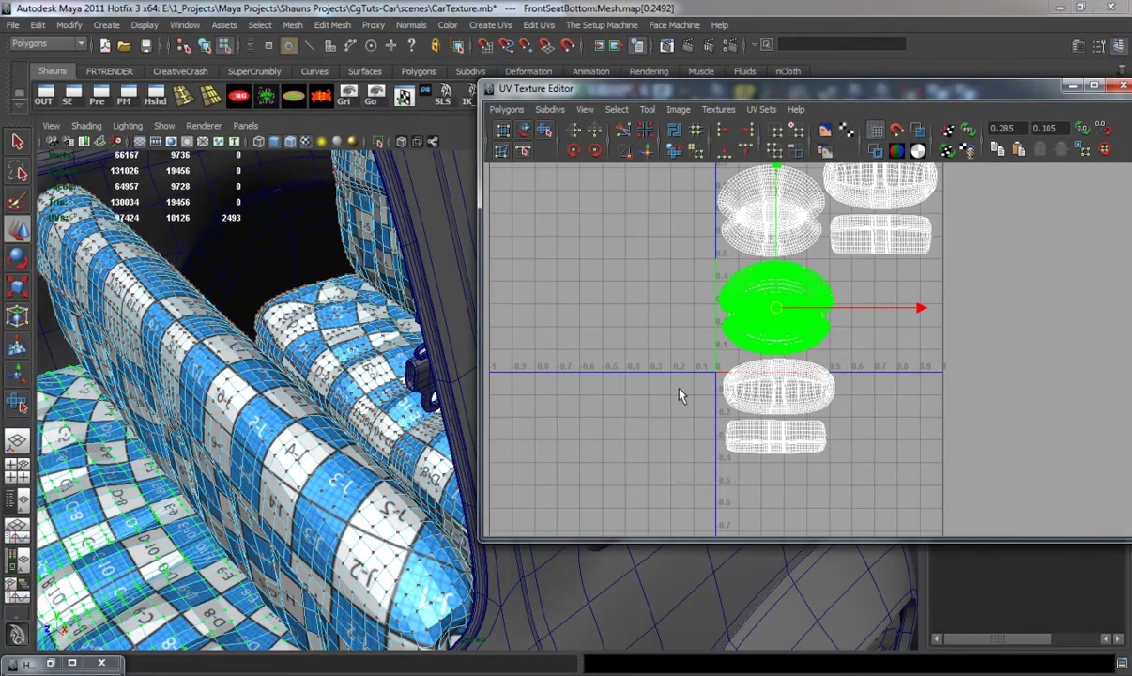
pyautogui.moveTo(702, 379); pyautogui.dragTo(837, 459)
pyautogui.keyDown('ctrl'); pyautogui.moveTo(776, 406); pyautogui.dragTo(818, 385, button='right'); pyautogui.keyUp('ctrl')
pyautogui.moveTo(780, 416); pyautogui.dragTo(889, 317)
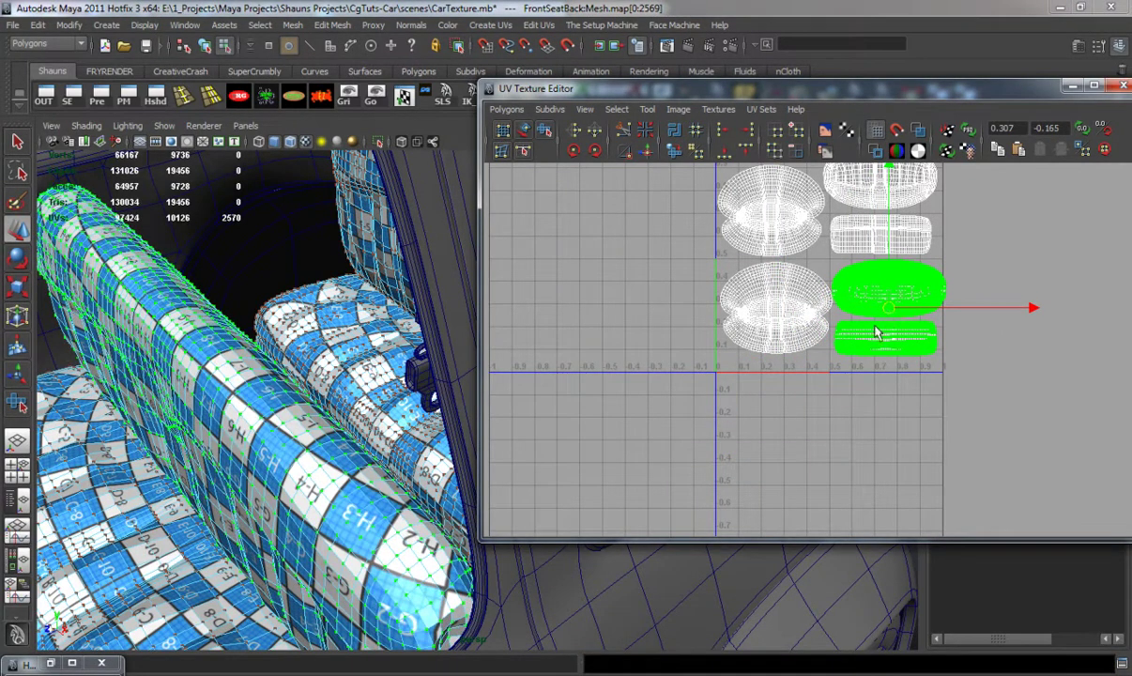
pyautogui.keyDown('alt'); pyautogui.moveTo(876, 333); pyautogui.dragTo(828, 411, button='right'); pyautogui.keyUp('alt')
pyautogui.keyDown('alt'); pyautogui.moveTo(826, 413); pyautogui.dragTo(837, 374, button='middle'); pyautogui.keyUp('alt')
pyautogui.moveTo(1020, 387); pyautogui.dragTo(1015, 385)
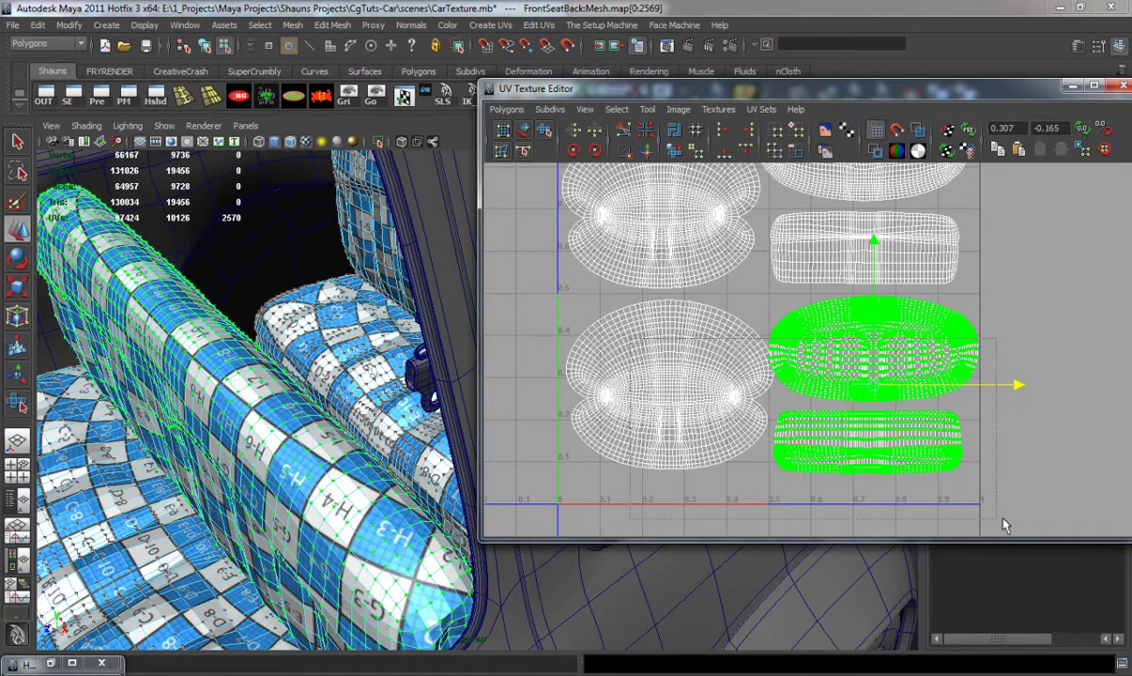
# Step: Select all the front seat shells and scale them down slightly together
pyautogui.moveTo(943, 517); pyautogui.dragTo(984, 522)
pyautogui.keyDown('ctrl'); pyautogui.moveTo(771, 397); pyautogui.dragTo(824, 378, button='right'); pyautogui.keyUp('ctrl')
pyautogui.press('r')
pyautogui.moveTo(770, 390); pyautogui.dragTo(765, 388)
# Step: Select the front seat bottom's shell and nudge it in the negative U direction, away from the seat back's shells
pyautogui.click(629, 483)
pyautogui.moveTo(621, 389); pyautogui.dragTo(692, 467)
pyautogui.keyDown('ctrl'); pyautogui.moveTo(685, 406); pyautogui.dragTo(736, 387, button='right'); pyautogui.keyUp('ctrl')
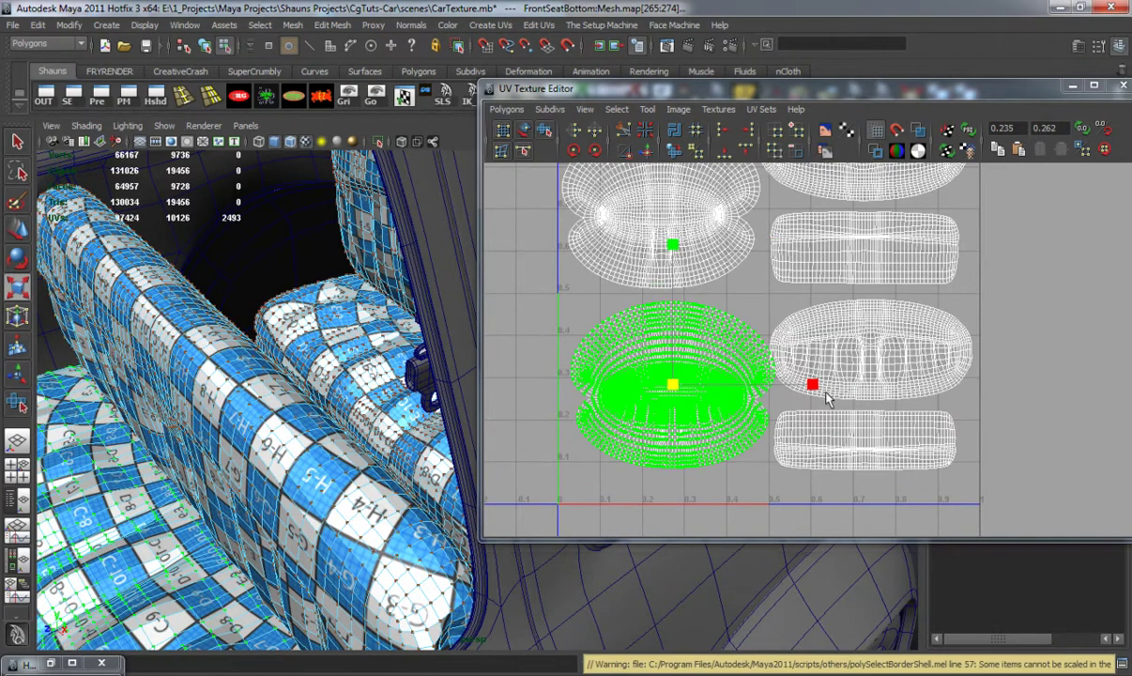
pyautogui.press('w')
pyautogui.moveTo(817, 384); pyautogui.dragTo(807, 383)
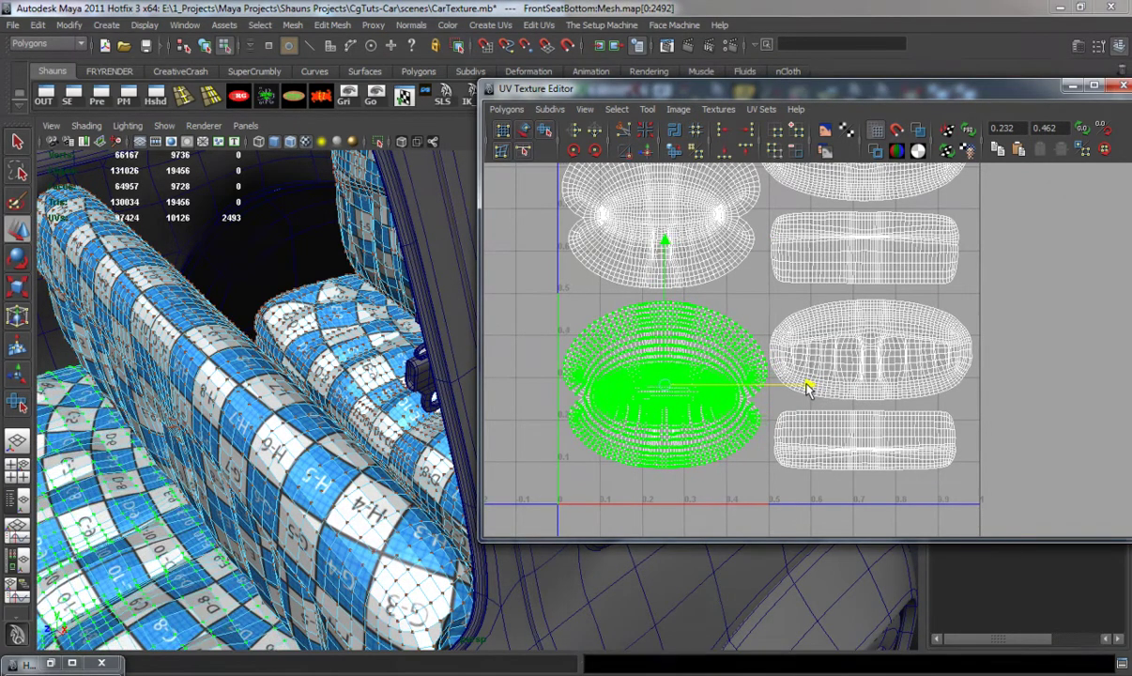
# Step: Select the front seat back's lower, narrower shell and nudge it slightly in the positive U direction
pyautogui.keyDown('alt'); pyautogui.moveTo(726, 352); pyautogui.dragTo(740, 390, button='middle'); pyautogui.keyUp('alt')
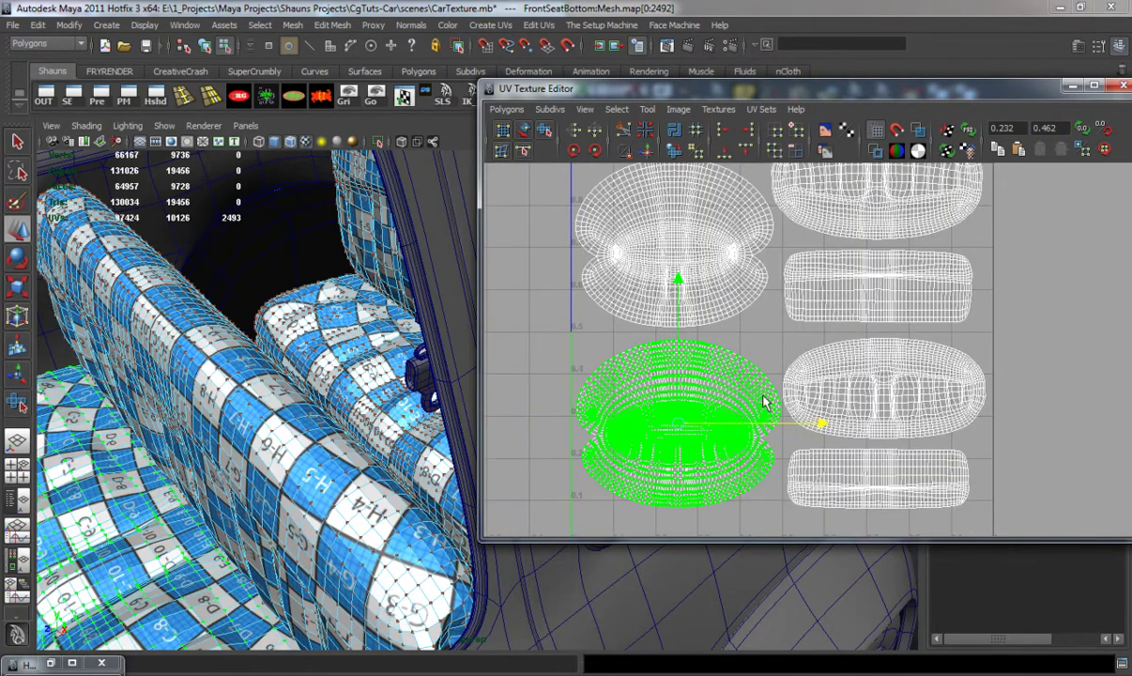
pyautogui.keyDown('alt'); pyautogui.moveTo(1024, 491); pyautogui.dragTo(1002, 438, button='middle'); pyautogui.keyUp('alt')
pyautogui.click(1003, 437)
pyautogui.moveTo(915, 406); pyautogui.dragTo(824, 458)
pyautogui.keyDown('ctrl'); pyautogui.moveTo(855, 420); pyautogui.dragTo(930, 437, button='right'); pyautogui.keyUp('ctrl')
pyautogui.moveTo(1000, 424); pyautogui.dragTo(1013, 424)
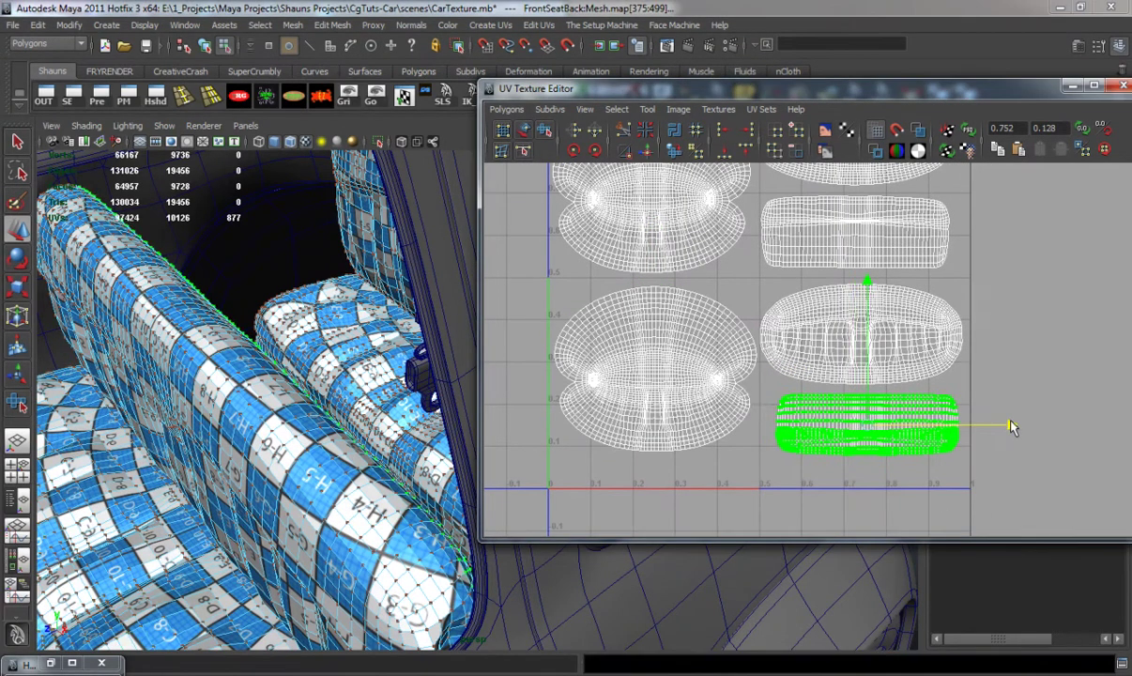
# Step: Select the front seat back's larger shell and nudge it slightly in the positive U direction
pyautogui.scroll(-1, 845, 375)
pyautogui.keyDown('alt'); pyautogui.moveTo(829, 327); pyautogui.dragTo(833, 364, button='middle'); pyautogui.keyUp('alt')
pyautogui.moveTo(824, 352); pyautogui.dragTo(854, 381)
pyautogui.keyDown('ctrl'); pyautogui.moveTo(832, 359); pyautogui.dragTo(856, 347, button='right'); pyautogui.keyUp('ctrl')
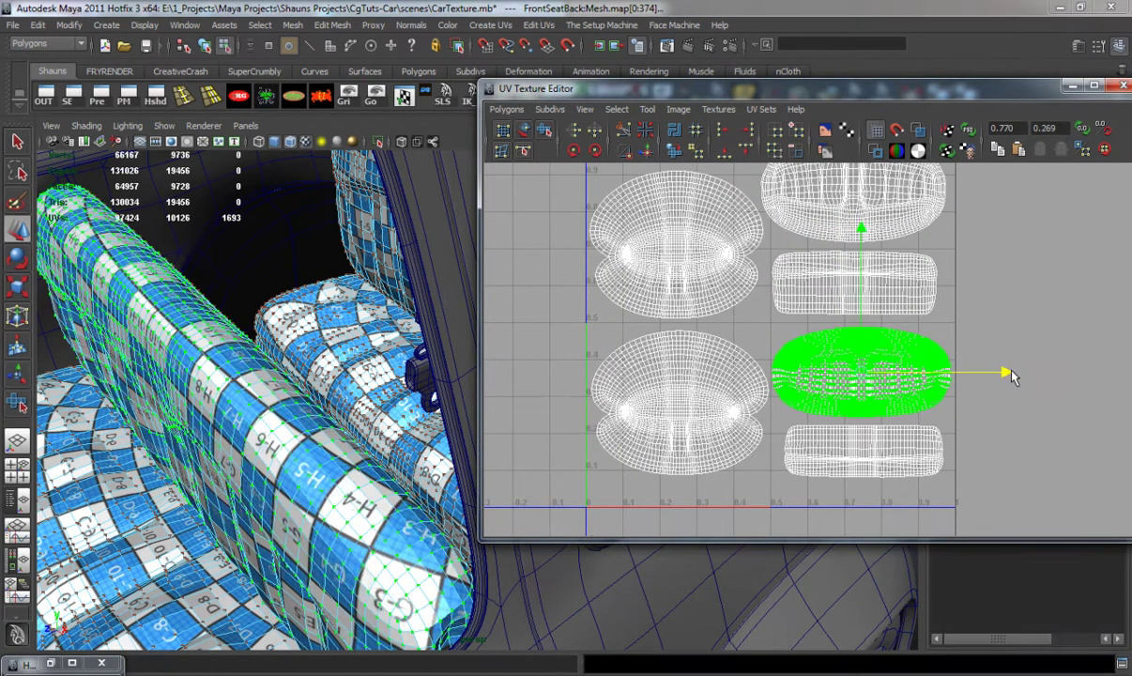
pyautogui.scroll(-3, 770, 357)
pyautogui.click(660, 339)
pyautogui.scroll(2, 751, 346)
pyautogui.scroll(2, 783, 378)
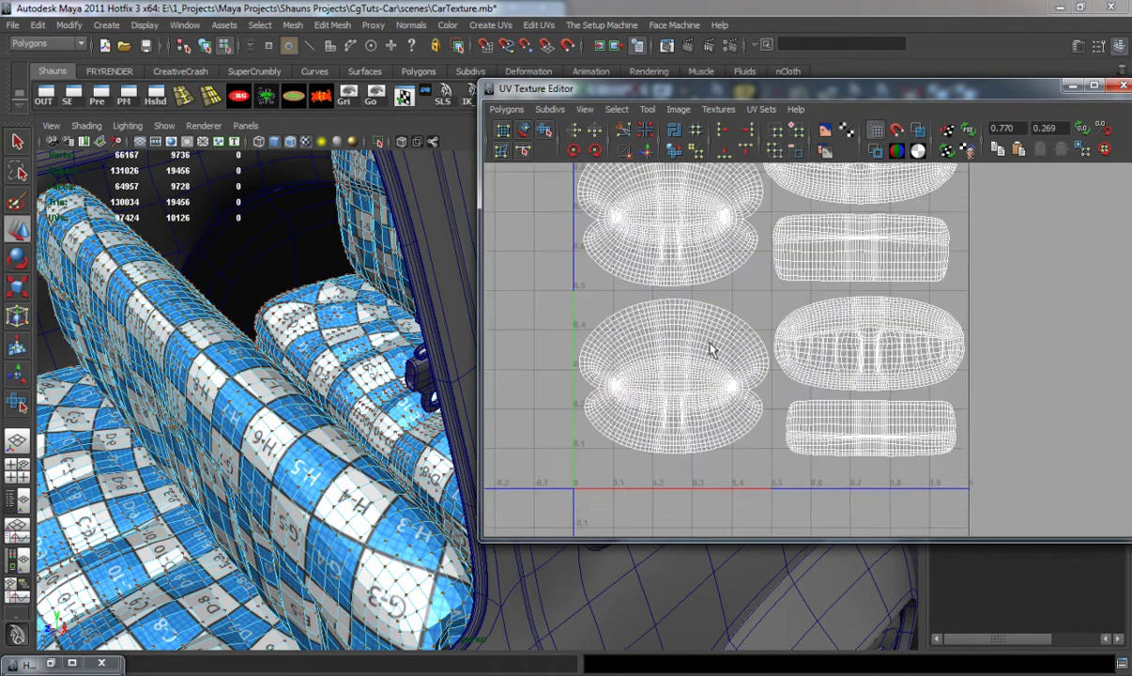
pyautogui.click(878, 323)
pyautogui.keyDown('ctrl'); pyautogui.moveTo(887, 328); pyautogui.dragTo(958, 318, button='right'); pyautogui.keyUp('ctrl')
pyautogui.click(1015, 345)
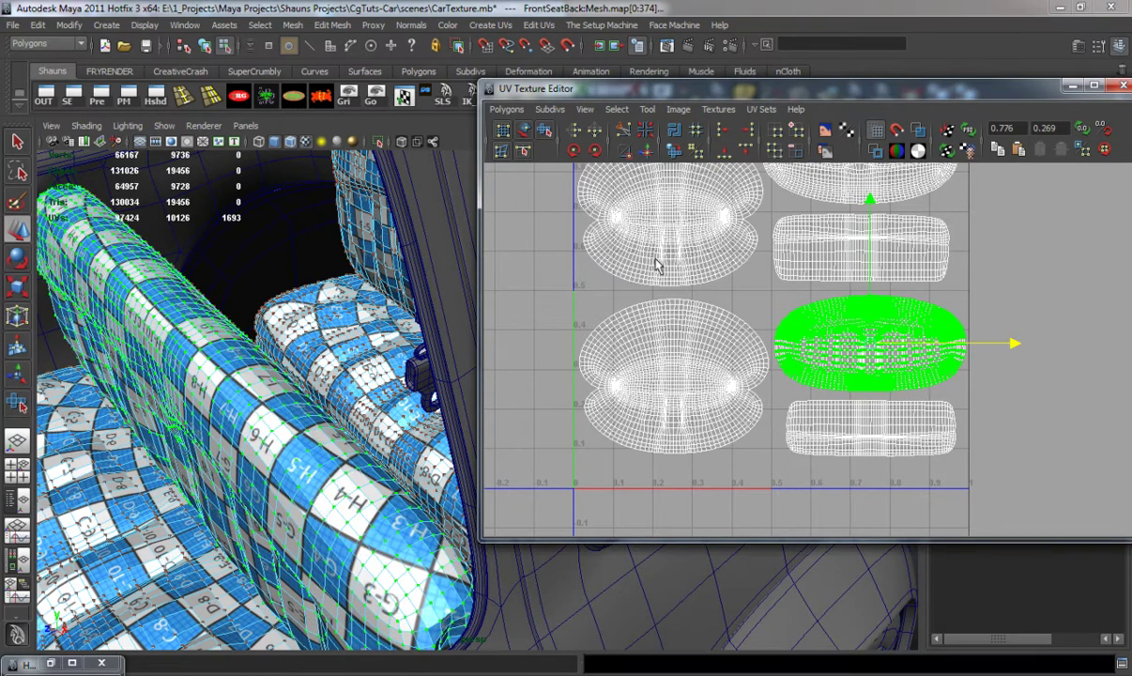
# Step: Examine the spacing between the packed seat shells and the borders of the UV square
pyautogui.scroll(-4, 739, 302)
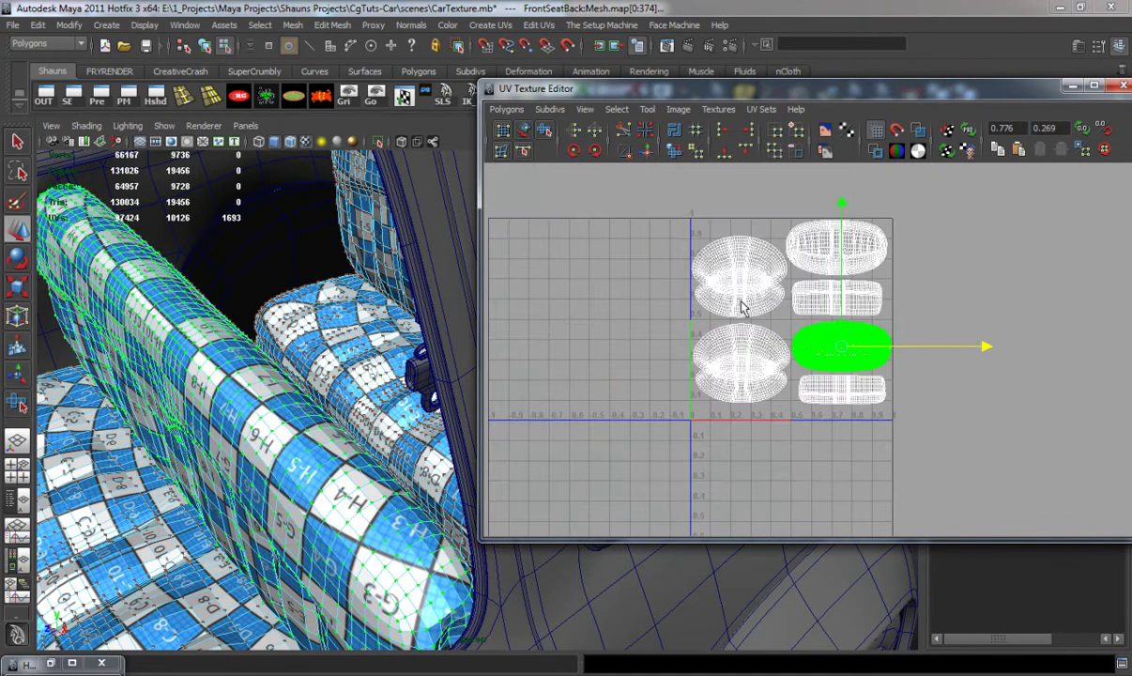
pyautogui.click(632, 339)
pyautogui.scroll(5, 790, 371)
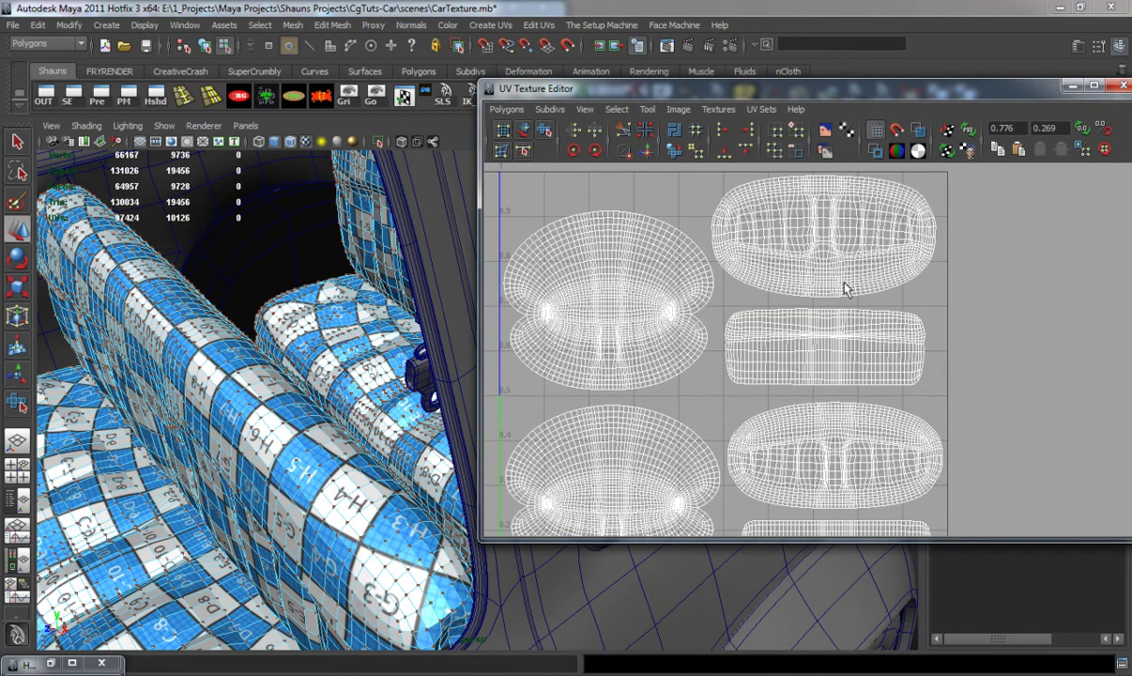
pyautogui.scroll(8, 845, 289)
pyautogui.scroll(-10, 899, 434)
pyautogui.keyDown('alt'); pyautogui.moveTo(795, 416); pyautogui.dragTo(781, 395, button='middle'); pyautogui.keyUp('alt')
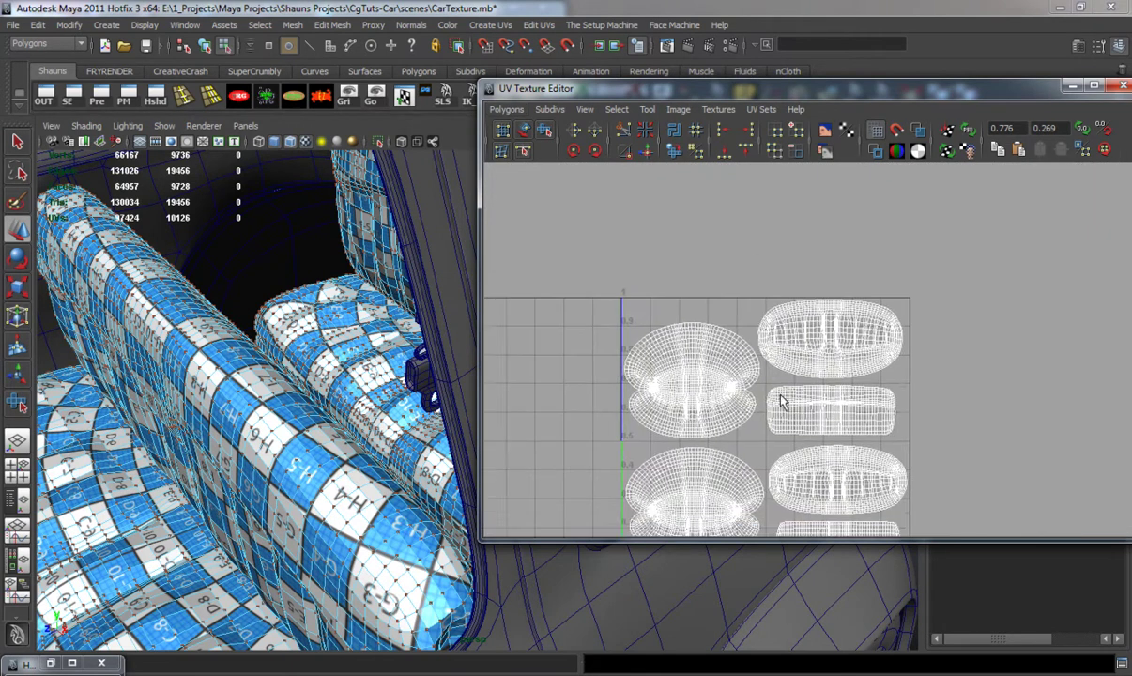
pyautogui.scroll(4, 780, 395)
pyautogui.scroll(2, 787, 311)
pyautogui.keyDown('alt'); pyautogui.moveTo(684, 383); pyautogui.dragTo(810, 386, button='middle'); pyautogui.keyUp('alt')
pyautogui.keyDown('alt'); pyautogui.moveTo(951, 525); pyautogui.dragTo(842, 180, button='middle'); pyautogui.keyUp('alt')
pyautogui.keyDown('alt'); pyautogui.moveTo(940, 336); pyautogui.dragTo(722, 400, button='middle'); pyautogui.keyUp('alt')
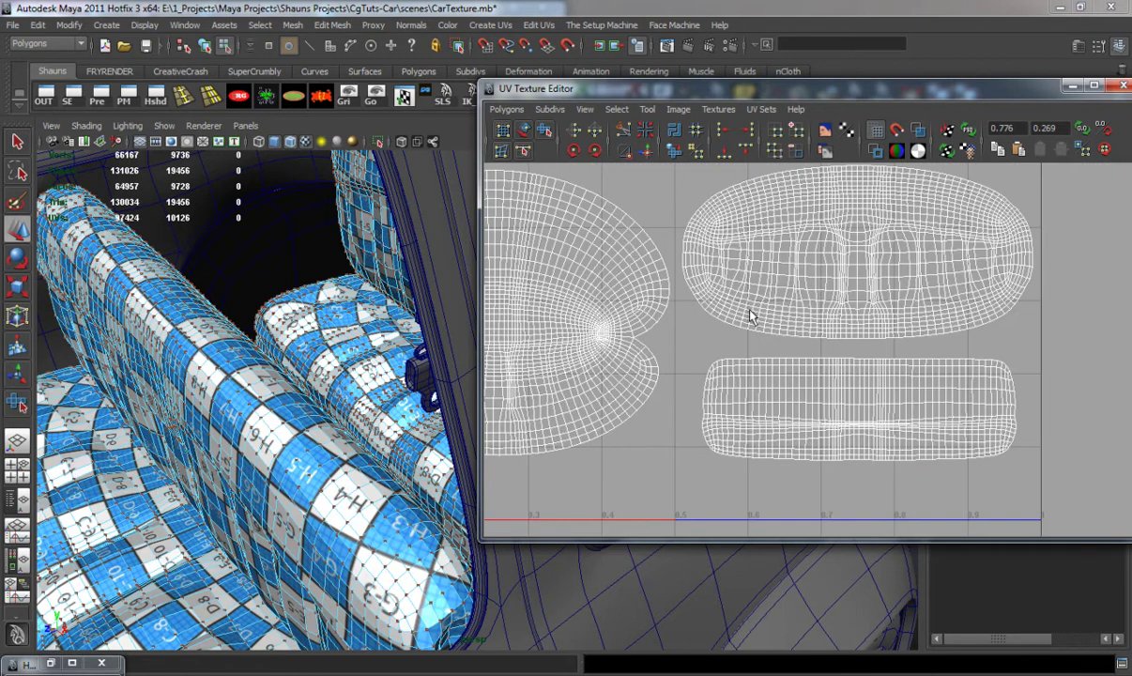
pyautogui.scroll(-3, 751, 317)
pyautogui.scroll(6, 791, 359)
pyautogui.keyDown('alt'); pyautogui.moveTo(866, 422); pyautogui.dragTo(868, 299, button='middle'); pyautogui.keyUp('alt')
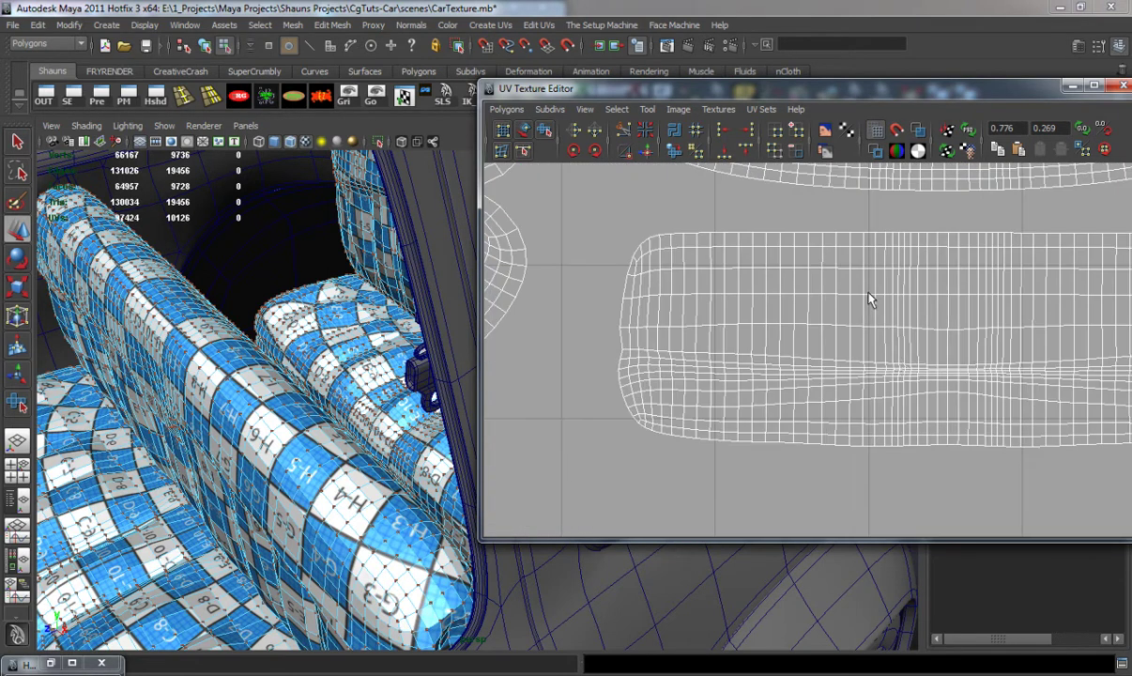
pyautogui.scroll(-5, 872, 385)
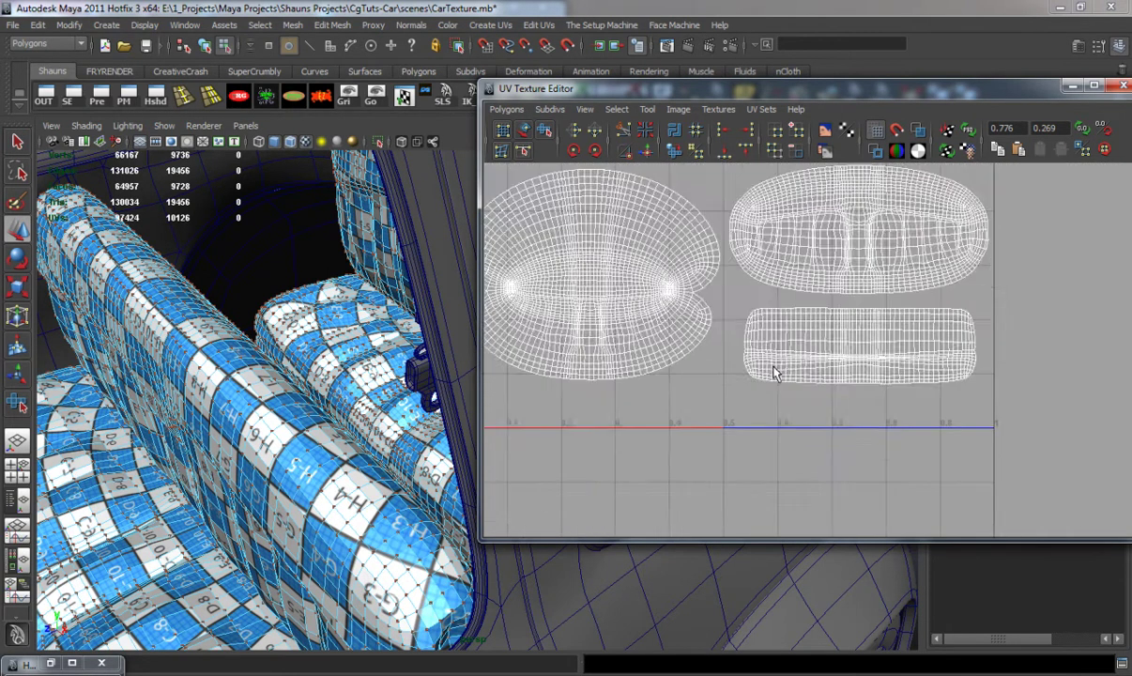
pyautogui.keyDown('alt'); pyautogui.moveTo(776, 380); pyautogui.dragTo(787, 407, button='middle'); pyautogui.keyUp('alt')
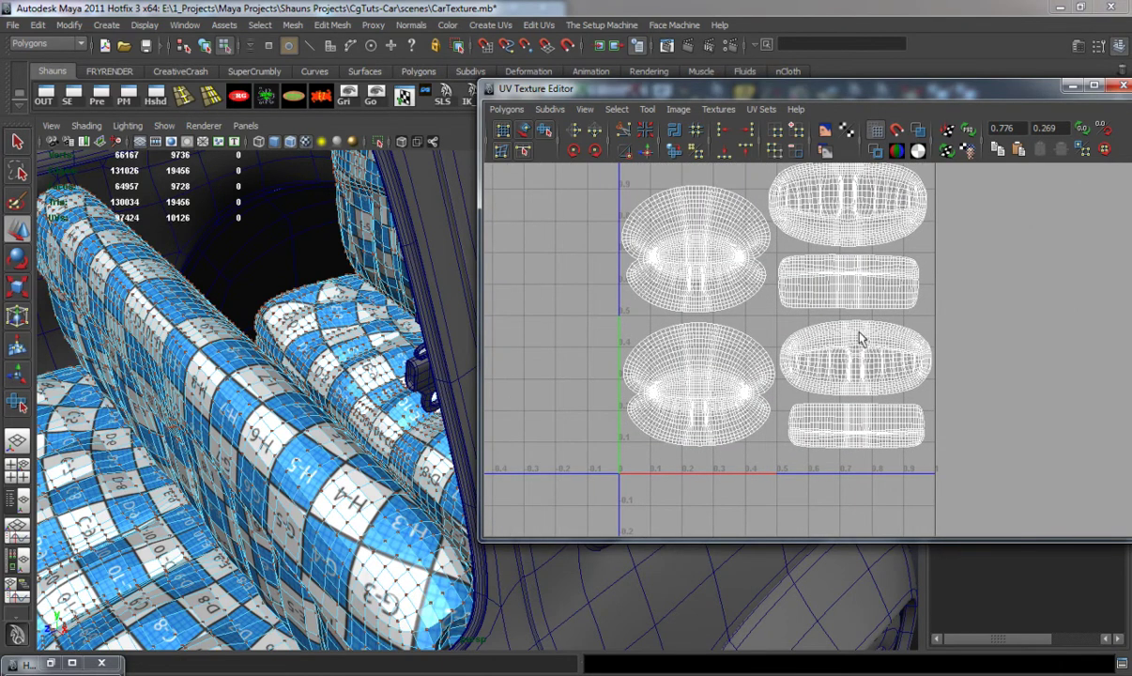
pyautogui.click(822, 286)
pyautogui.keyDown('ctrl'); pyautogui.moveTo(822, 286); pyautogui.dragTo(841, 286, button='right'); pyautogui.keyUp('ctrl')
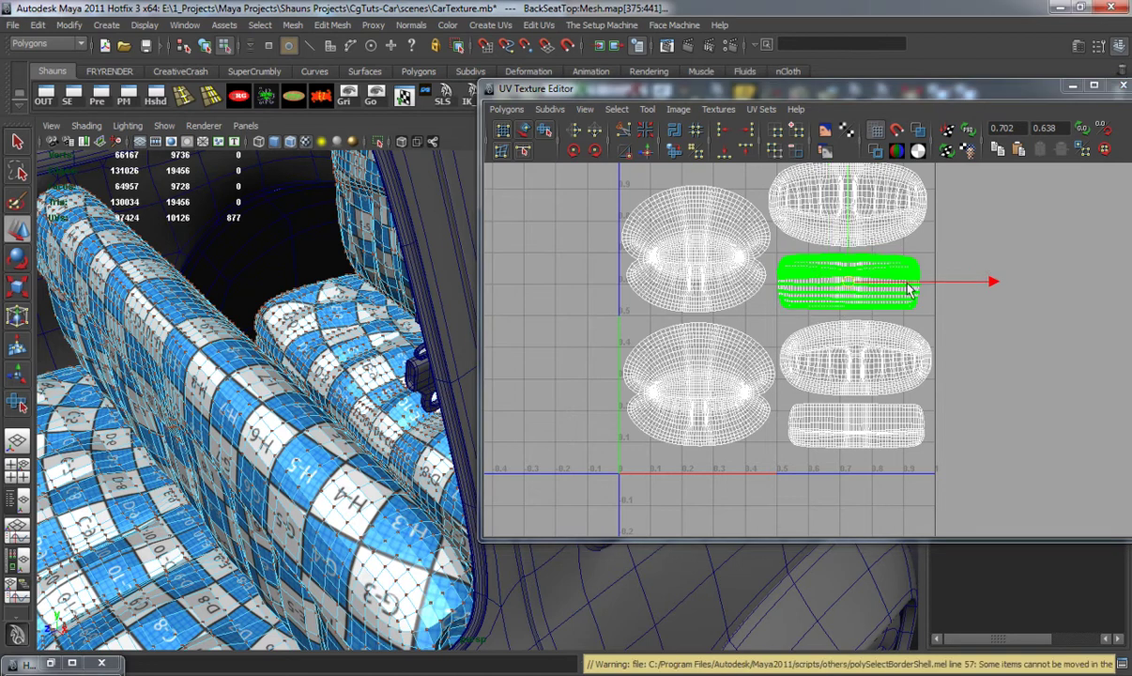
# Step: Return to object selection on the front seat and import SeatBelt1.obj from the project's data folder
pyautogui.moveTo(922, 88); pyautogui.dragTo(1131, 150)
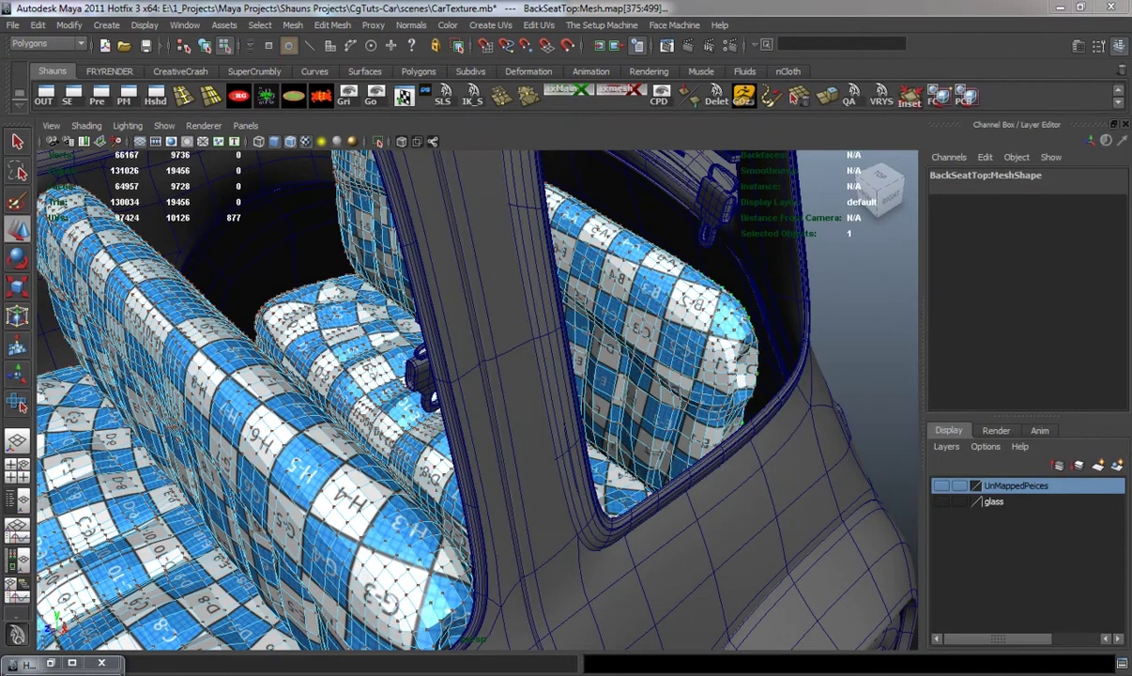
pyautogui.keyDown('alt'); pyautogui.moveTo(452, 306); pyautogui.dragTo(508, 318, button='right'); pyautogui.keyUp('alt')
pyautogui.keyDown('alt'); pyautogui.moveTo(508, 318); pyautogui.dragTo(489, 299); pyautogui.keyUp('alt')
pyautogui.moveTo(488, 299); pyautogui.dragTo(554, 276, button='right')
pyautogui.click(429, 342)
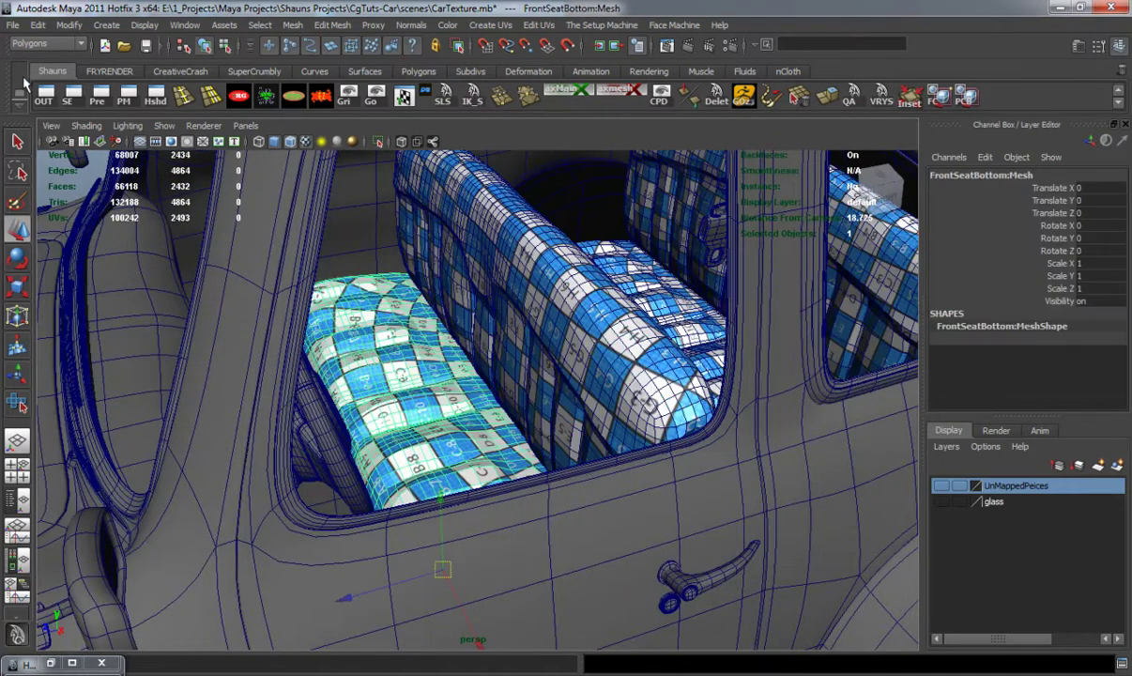
pyautogui.click(13, 24)
pyautogui.click(42, 132)
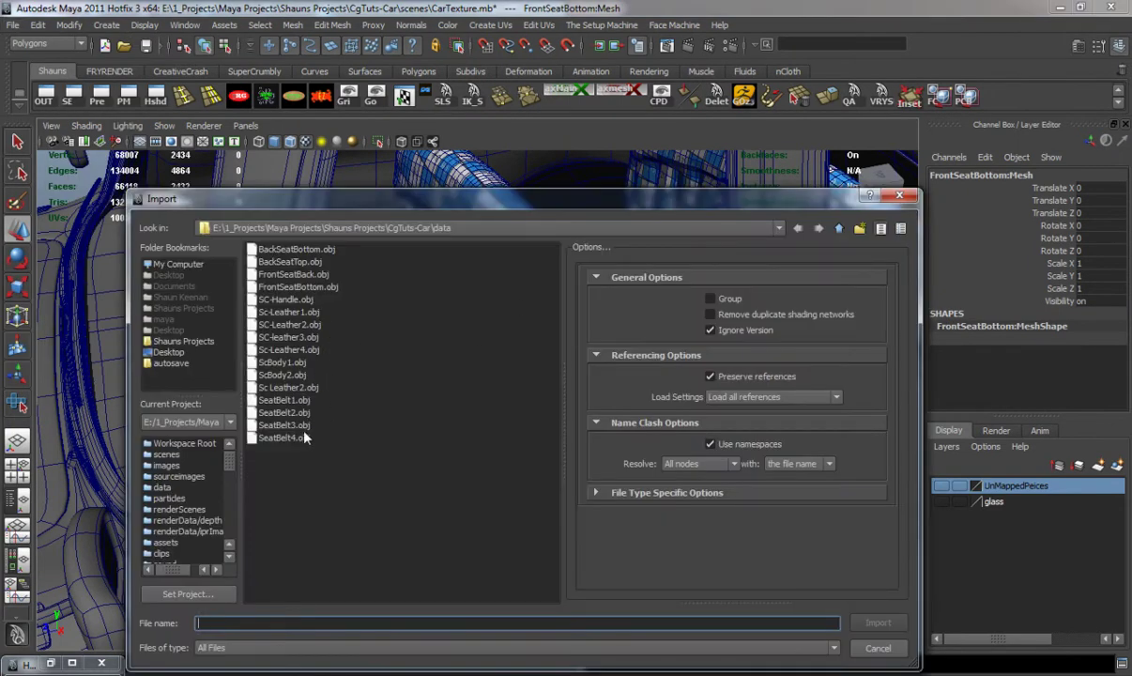
pyautogui.moveTo(412, 195); pyautogui.dragTo(405, 112)
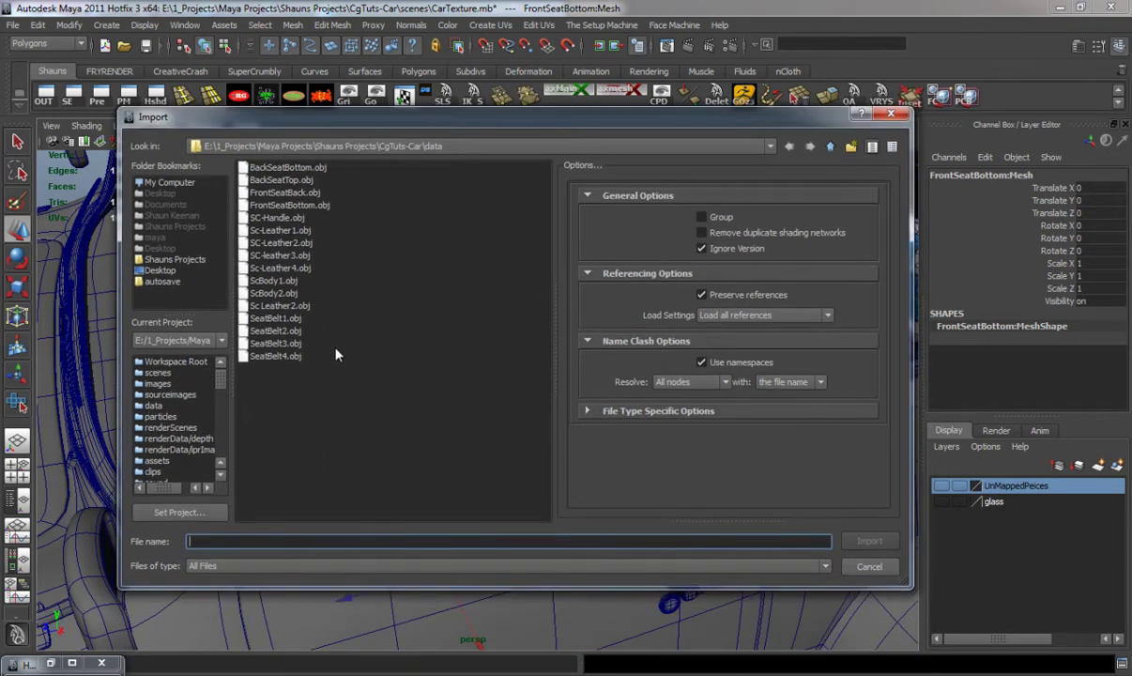
pyautogui.doubleClick(280, 324)
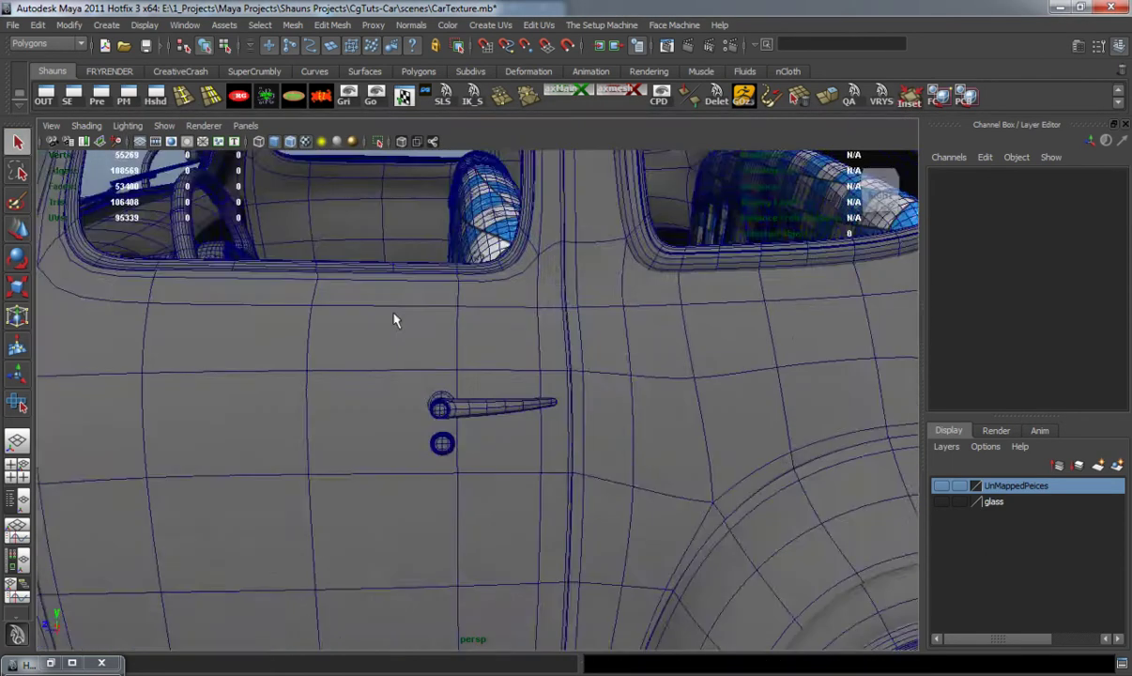
# Step: Import SeatBelt2.obj, SeatBelt3.obj and SeatBelt4.obj into the scene
pyautogui.keyDown('alt'); pyautogui.moveTo(395, 319); pyautogui.dragTo(424, 374); pyautogui.keyUp('alt')
pyautogui.keyDown('alt'); pyautogui.moveTo(440, 368); pyautogui.dragTo(439, 407, button='middle'); pyautogui.keyUp('alt')
pyautogui.keyDown('alt'); pyautogui.moveTo(466, 377); pyautogui.dragTo(495, 373); pyautogui.keyUp('alt')
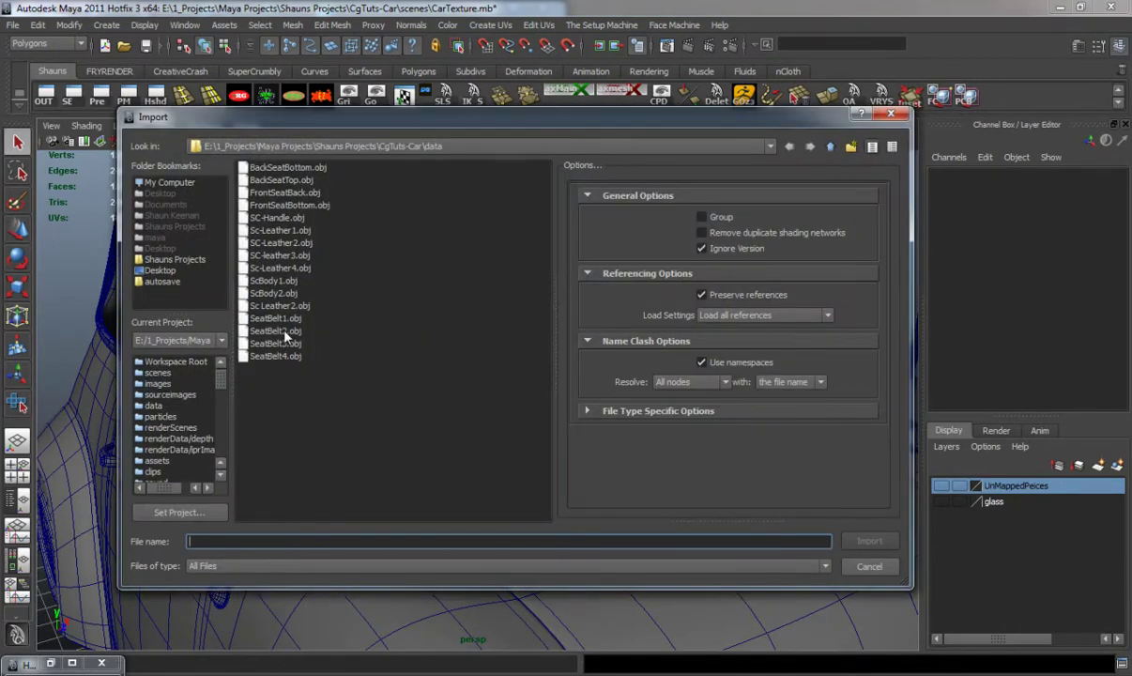
pyautogui.doubleClick(284, 332)
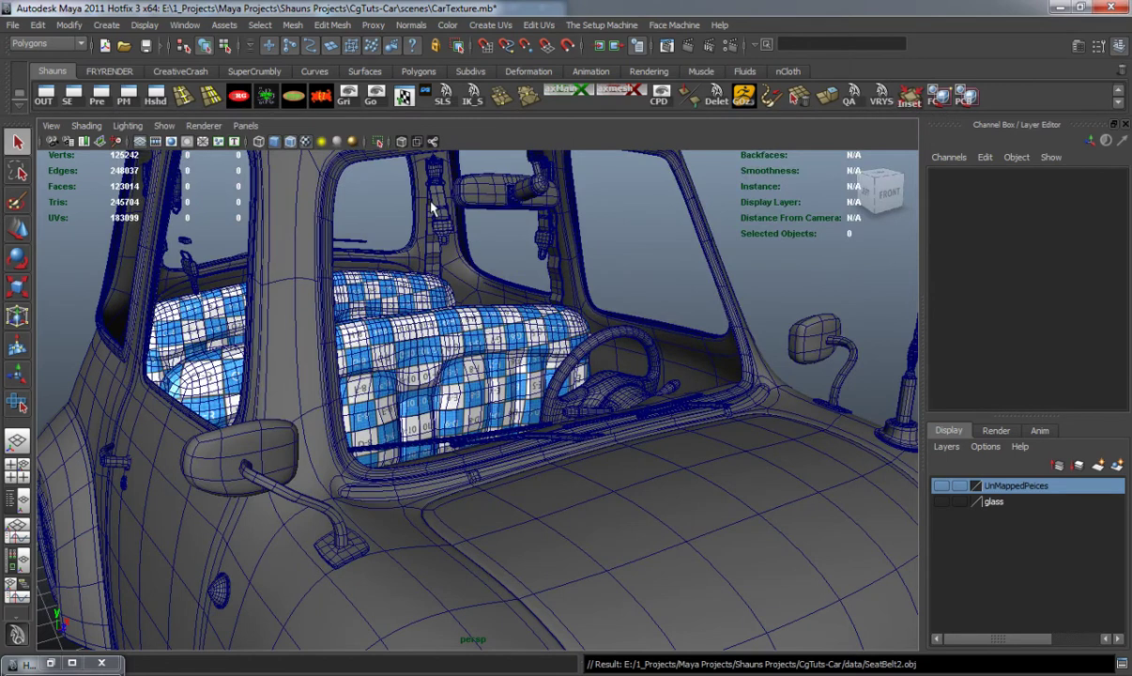
pyautogui.press('g')
pyautogui.doubleClick(293, 344)
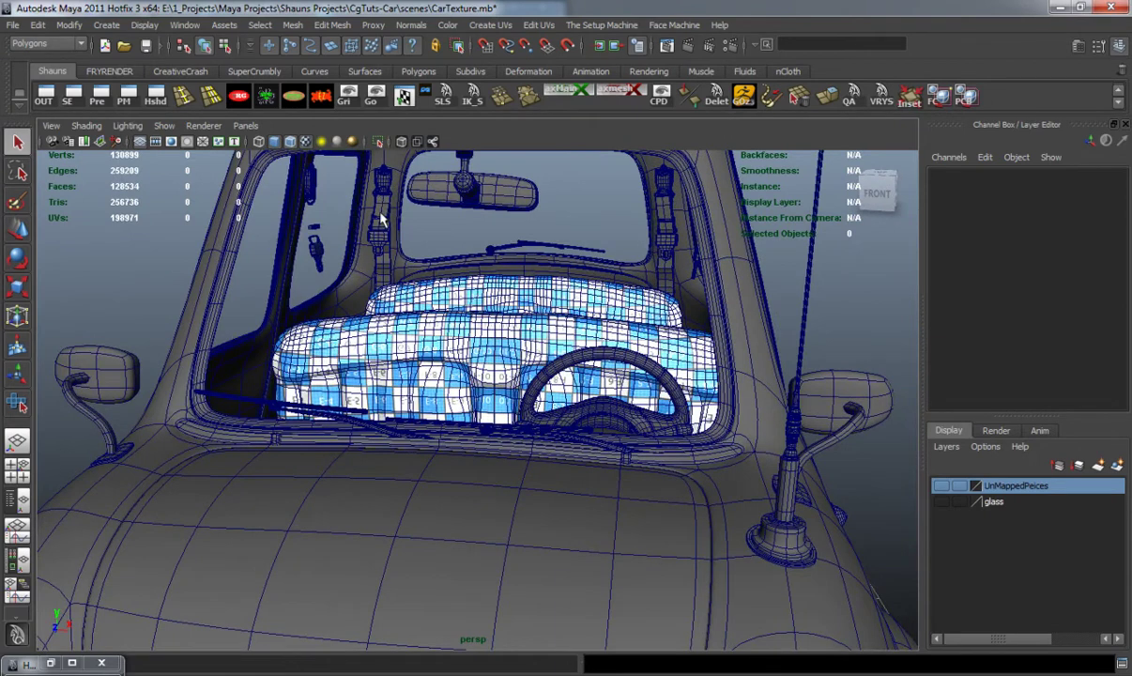
pyautogui.hotkey('ctrl', 'i')
pyautogui.doubleClick(282, 357)
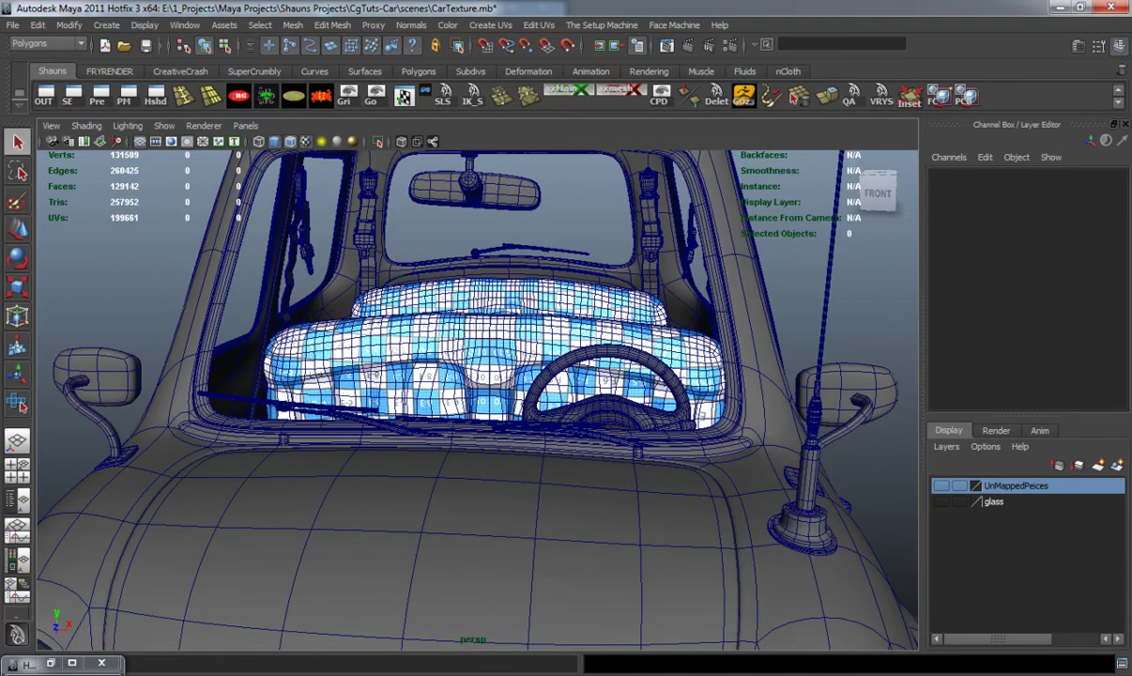
# Step: Bring back the UV Texture Editor and examine the UV layouts of SeatBelt1 and SeatBelt2 together
pyautogui.moveTo(1131, 75); pyautogui.dragTo(829, 123)
pyautogui.keyDown('alt'); pyautogui.moveTo(441, 235); pyautogui.dragTo(517, 256); pyautogui.keyUp('alt')
pyautogui.click(525, 259)
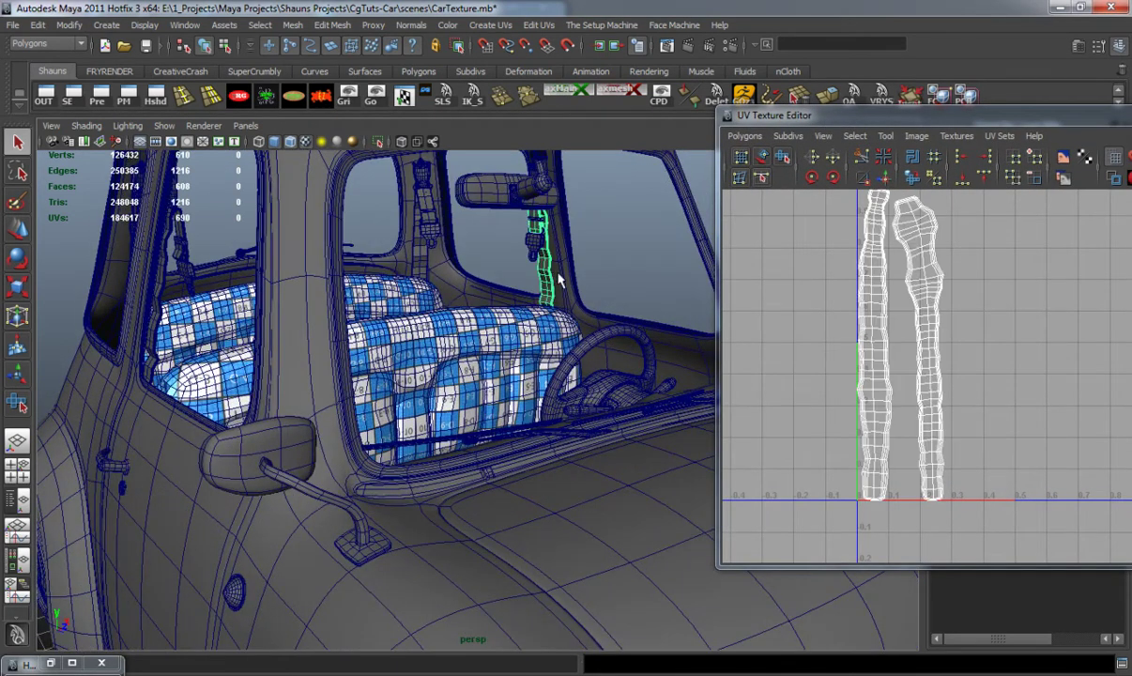
pyautogui.keyDown('shift'); pyautogui.click(416, 246); pyautogui.keyUp('shift')
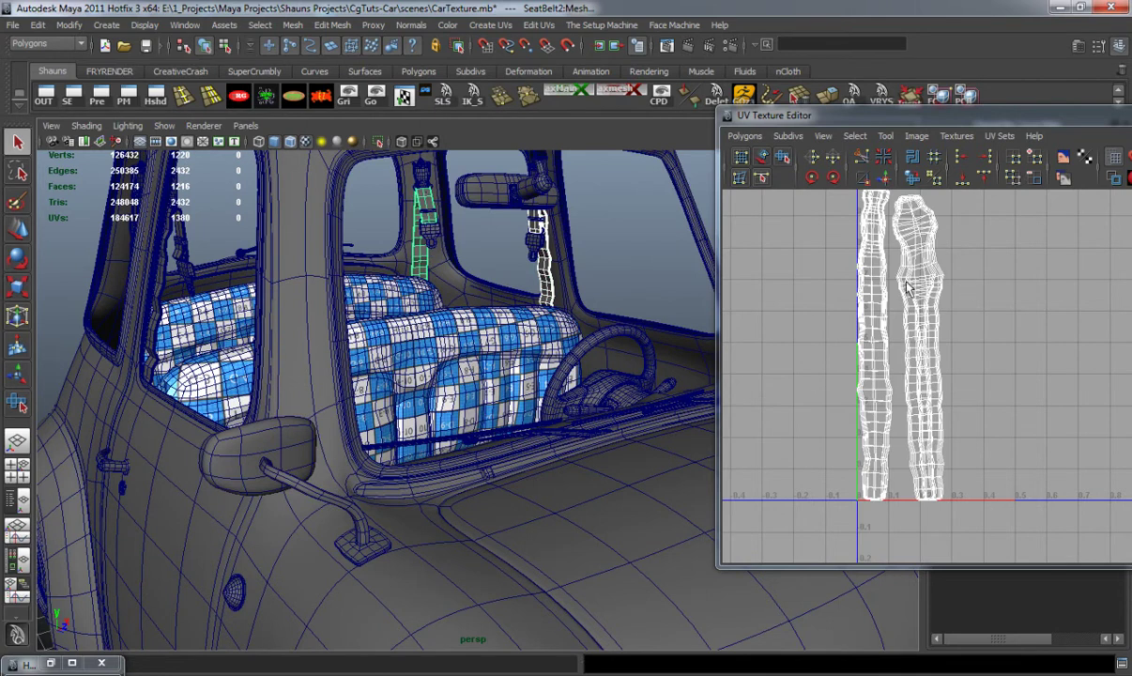
pyautogui.scroll(-2, 921, 318)
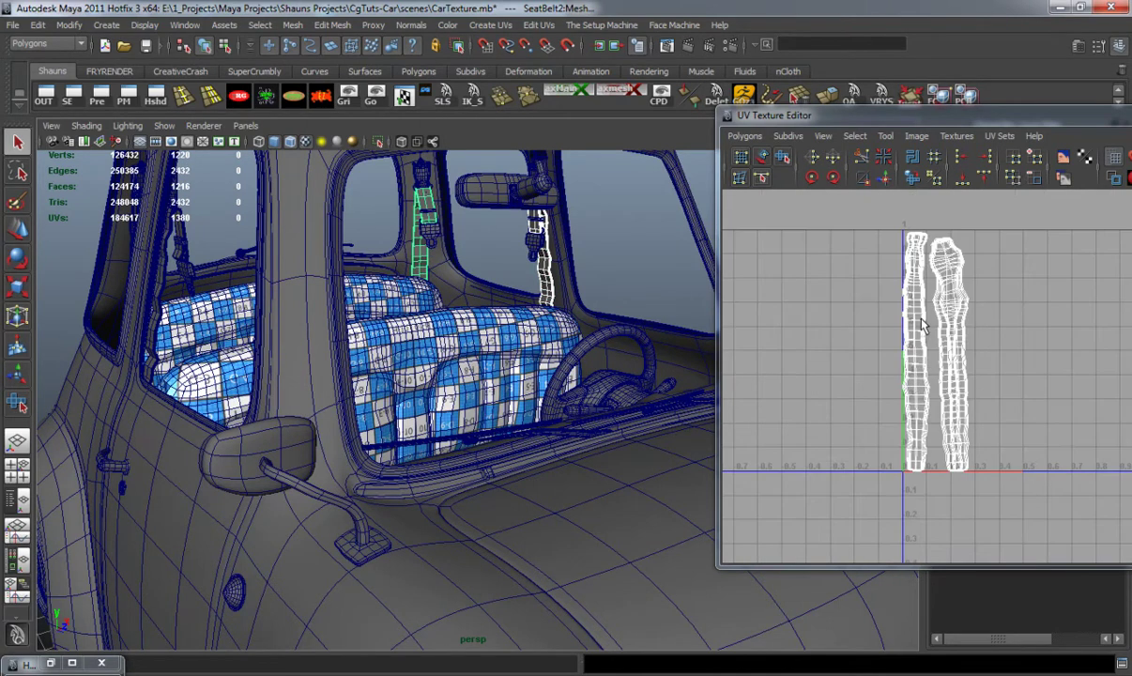
pyautogui.keyDown('alt'); pyautogui.moveTo(924, 341); pyautogui.dragTo(887, 314, button='middle'); pyautogui.keyUp('alt')
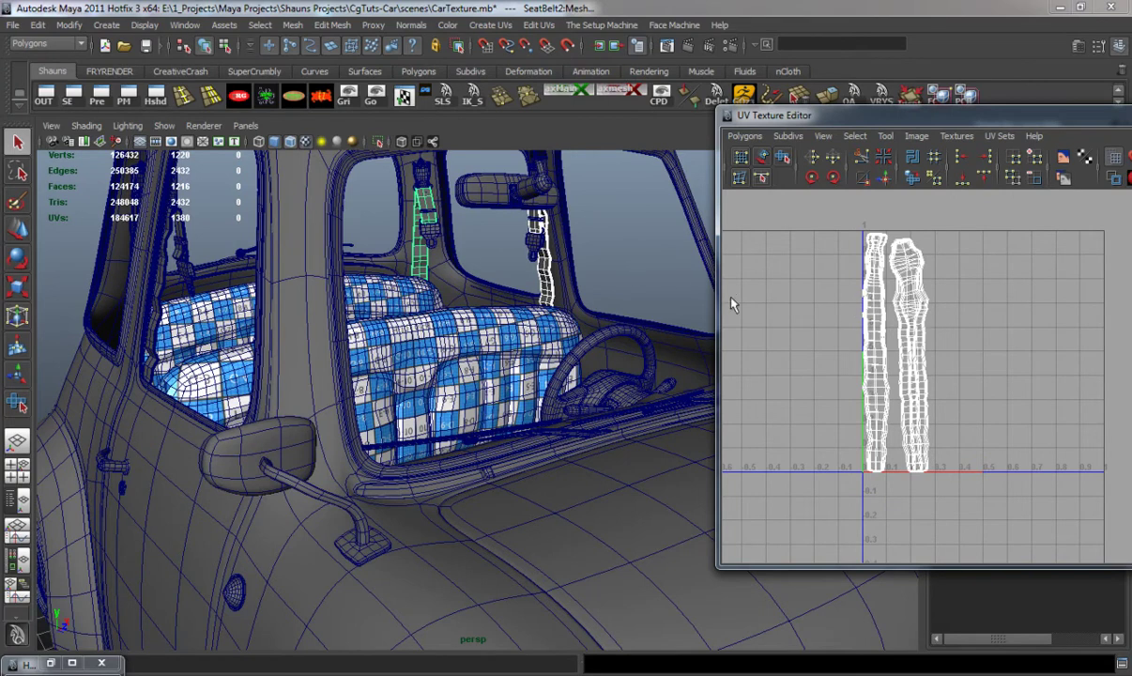
# Step: Select all of SeatBelt1's UVs and move them out of the UV square in the negative U direction
pyautogui.press('z')
pyautogui.moveTo(879, 289); pyautogui.dragTo(962, 266, button='right')
pyautogui.scroll(-1, 948, 324)
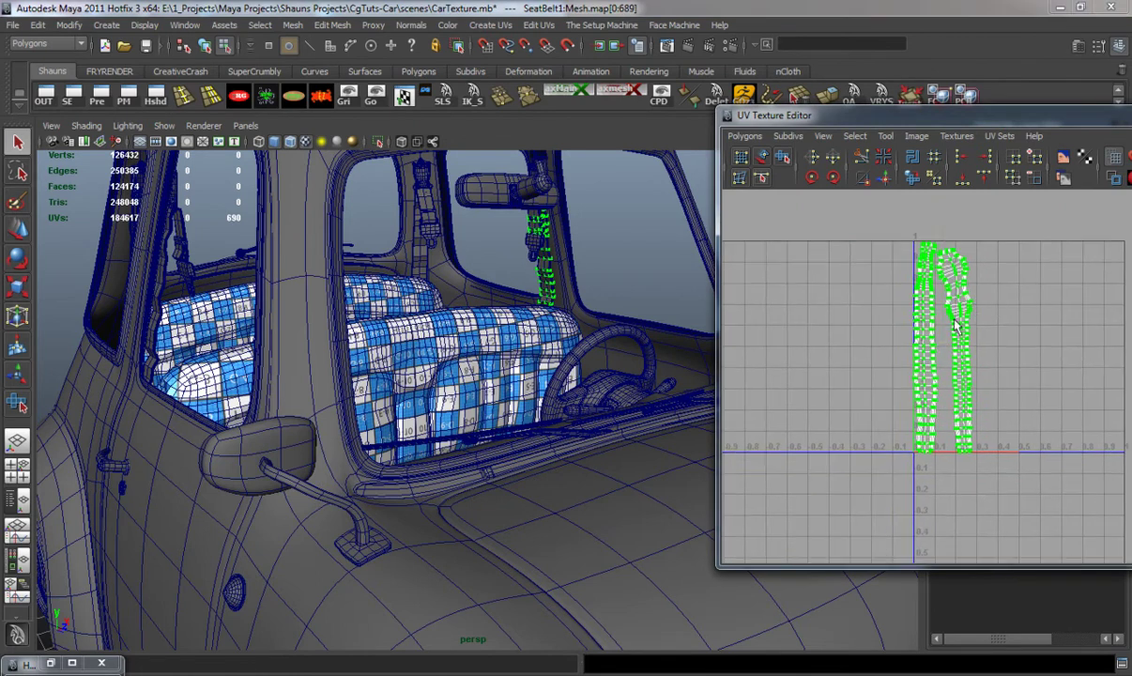
pyautogui.press('w')
pyautogui.moveTo(1023, 347); pyautogui.dragTo(920, 347)
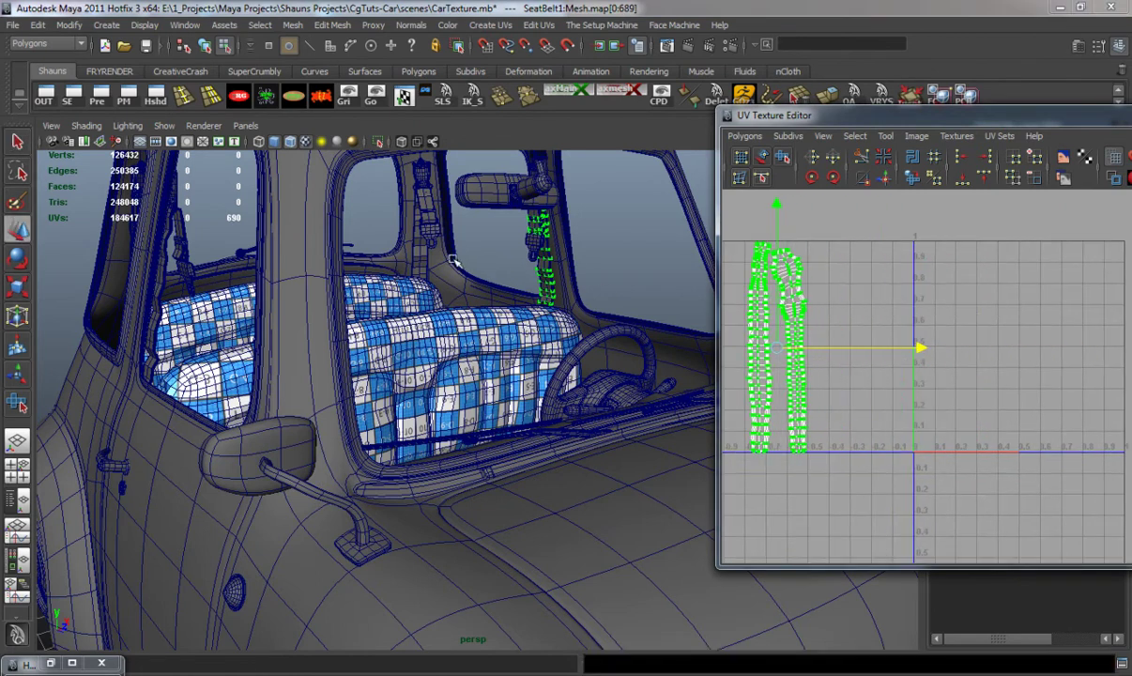
# Step: Select SeatBelt2's UV shells and move them in the negative U direction, beside SeatBelt1's shells
pyautogui.keyDown('shift'); pyautogui.click(420, 253); pyautogui.keyUp('shift')
pyautogui.moveTo(920, 266); pyautogui.dragTo(978, 266, button='right')
pyautogui.moveTo(895, 235); pyautogui.dragTo(1003, 298)
pyautogui.keyDown('ctrl'); pyautogui.moveTo(897, 254); pyautogui.dragTo(975, 253, button='right'); pyautogui.keyUp('ctrl')
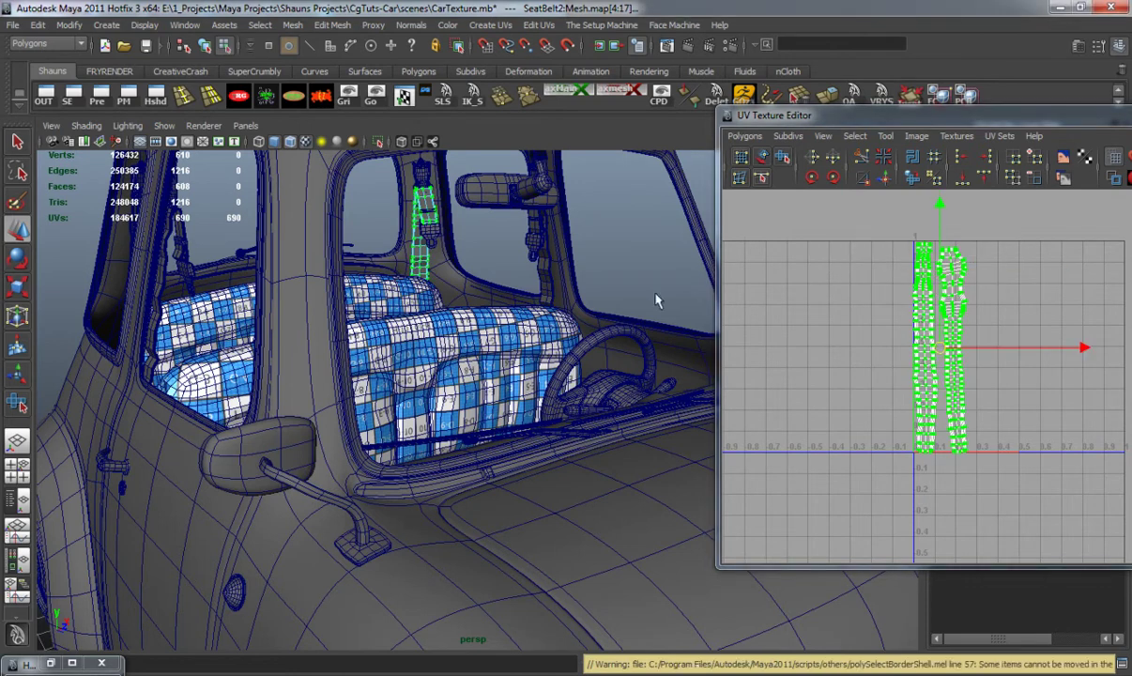
pyautogui.keyDown('shift'); pyautogui.click(546, 282); pyautogui.keyUp('shift')
pyautogui.moveTo(1075, 347); pyautogui.dragTo(986, 351)
# Step: Add SeatBelt3 to the selection and move its UV shells in the negative U direction, beside SeatBelt2's shells
pyautogui.keyDown('alt'); pyautogui.moveTo(639, 339); pyautogui.dragTo(329, 244); pyautogui.keyUp('alt')
pyautogui.keyDown('shift'); pyautogui.click(348, 259); pyautogui.keyUp('shift')
pyautogui.click(349, 261)
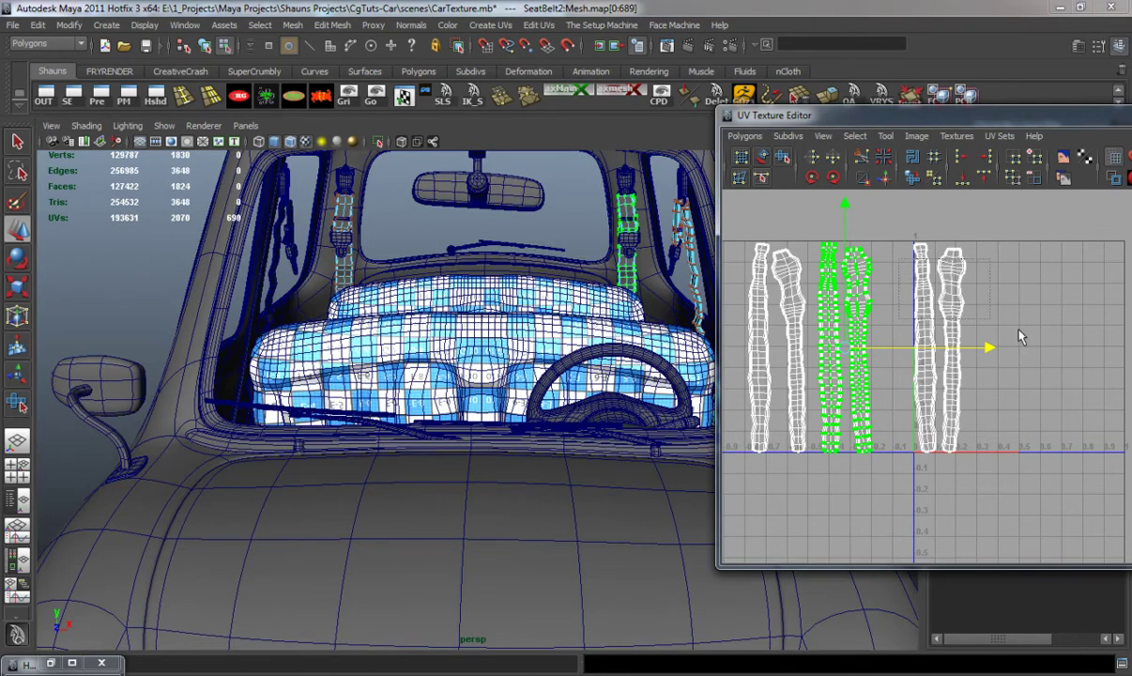
pyautogui.keyDown('ctrl'); pyautogui.moveTo(954, 280); pyautogui.dragTo(1044, 316, button='right'); pyautogui.keyUp('ctrl')
pyautogui.moveTo(1082, 349); pyautogui.dragTo(1049, 353)
# Step: Add SeatBelt4 to the selection and move its UV shells in the positive U direction, clear of SeatBelt3's shells
pyautogui.keyDown('alt'); pyautogui.moveTo(586, 336); pyautogui.dragTo(442, 319); pyautogui.keyUp('alt')
pyautogui.keyDown('shift'); pyautogui.click(410, 281); pyautogui.keyUp('shift')
pyautogui.keyDown('alt'); pyautogui.moveTo(937, 262); pyautogui.dragTo(995, 314, button='right'); pyautogui.keyUp('alt')
pyautogui.keyDown('alt'); pyautogui.moveTo(915, 263); pyautogui.dragTo(925, 354, button='middle'); pyautogui.keyUp('alt')
pyautogui.keyDown('alt'); pyautogui.moveTo(926, 354); pyautogui.dragTo(967, 366, button='right'); pyautogui.keyUp('alt')
pyautogui.click(878, 305)
pyautogui.keyDown('shift'); pyautogui.moveTo(944, 324); pyautogui.dragTo(997, 358); pyautogui.keyUp('shift')
pyautogui.keyDown('alt'); pyautogui.moveTo(937, 401); pyautogui.dragTo(867, 383, button='right'); pyautogui.keyUp('alt')
pyautogui.keyDown('alt'); pyautogui.moveTo(867, 383); pyautogui.dragTo(961, 315, button='middle'); pyautogui.keyUp('alt')
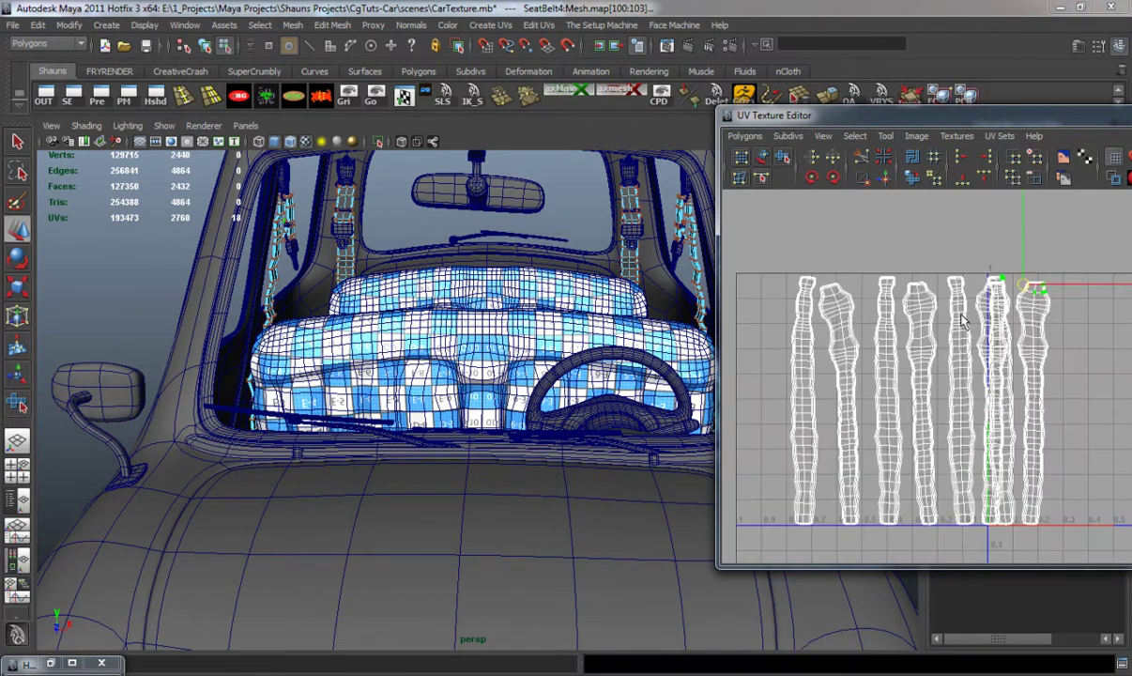
pyautogui.keyDown('ctrl'); pyautogui.moveTo(960, 344); pyautogui.dragTo(1021, 325, button='right'); pyautogui.keyUp('ctrl')
pyautogui.keyDown('alt'); pyautogui.moveTo(1022, 383); pyautogui.dragTo(969, 375, button='right'); pyautogui.keyUp('alt')
pyautogui.keyDown('alt'); pyautogui.moveTo(969, 376); pyautogui.dragTo(936, 343, button='middle'); pyautogui.keyUp('alt')
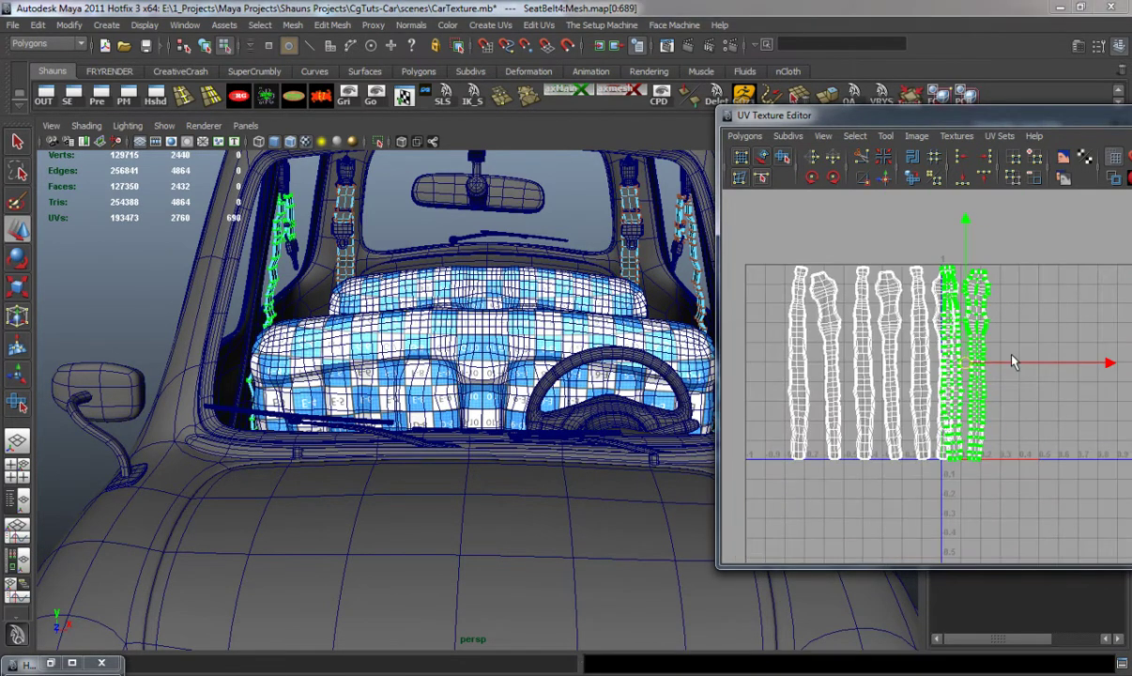
pyautogui.moveTo(1109, 366); pyautogui.dragTo(1129, 366)
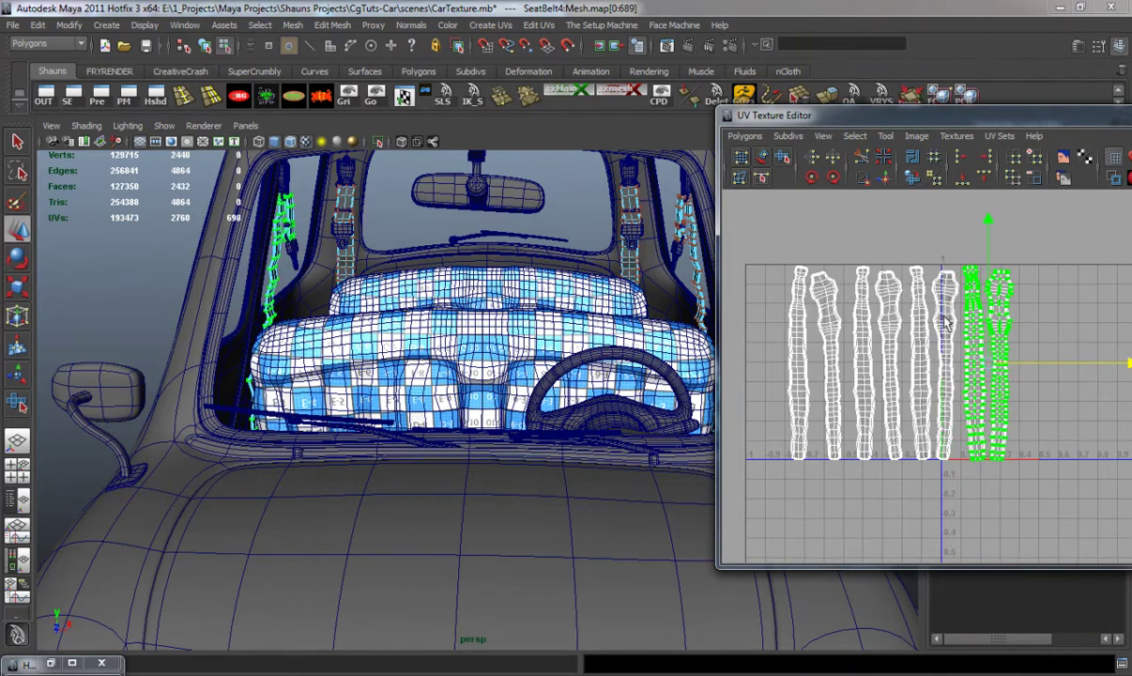
# Step: Select the UV shells of all four seat belts, move them into the UV square and scale them down slightly together
pyautogui.moveTo(819, 368); pyautogui.dragTo(1100, 498)
pyautogui.keyDown('ctrl'); pyautogui.moveTo(873, 362); pyautogui.dragTo(924, 344, button='right'); pyautogui.keyUp('ctrl')
pyautogui.scroll(-1, 920, 370)
pyautogui.moveTo(1006, 360); pyautogui.dragTo(1124, 355)
pyautogui.press('r')
pyautogui.moveTo(972, 356); pyautogui.dragTo(1034, 354)
pyautogui.scroll(2, 963, 356)
pyautogui.press('w')
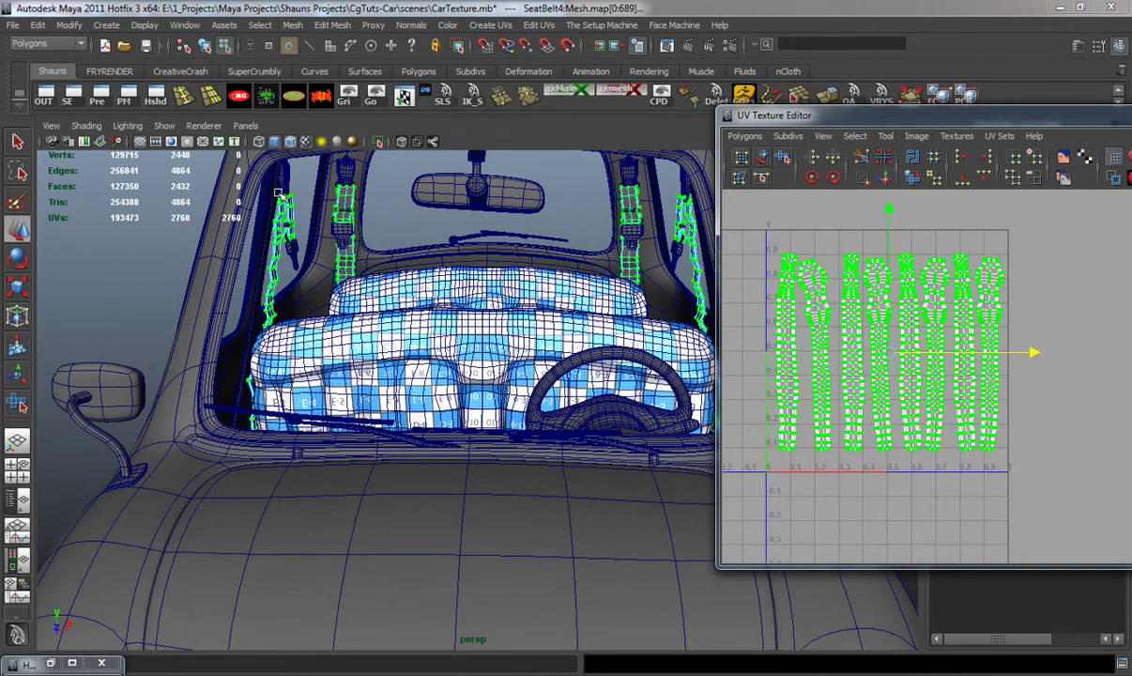
pyautogui.keyDown('alt'); pyautogui.moveTo(374, 310); pyautogui.dragTo(364, 270); pyautogui.keyUp('alt')
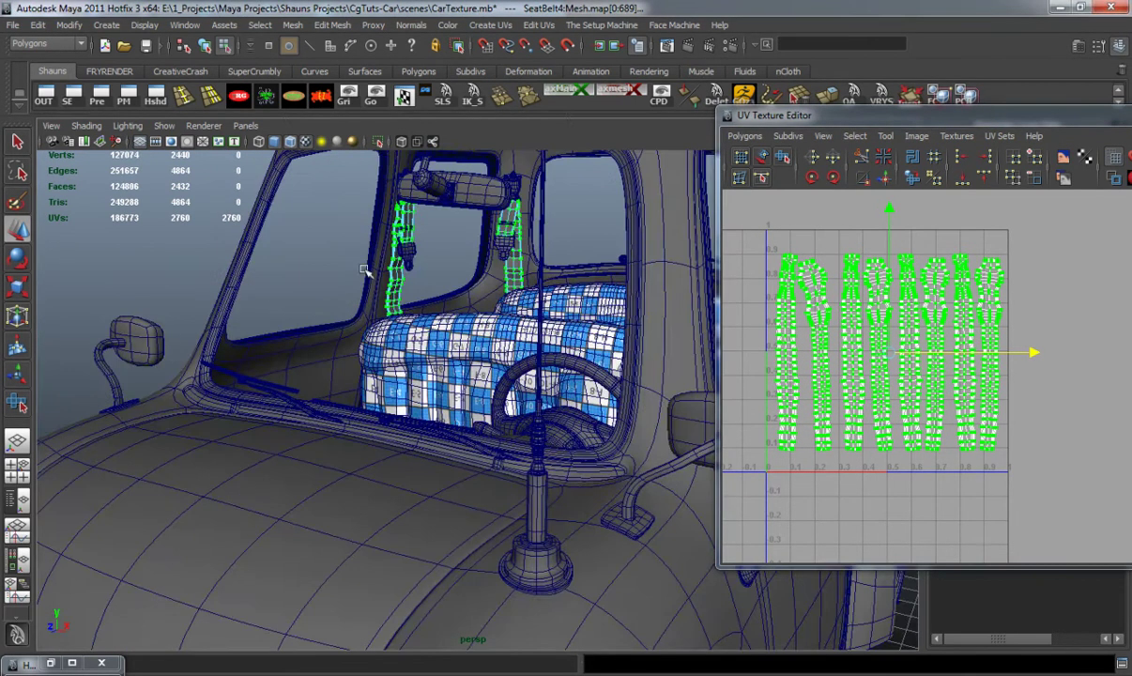
# Step: Select all four seat belts as objects and assign them the blinn1 checker material
pyautogui.moveTo(401, 226); pyautogui.dragTo(433, 203, button='right')
pyautogui.click(403, 224)
pyautogui.keyDown('shift'); pyautogui.click(507, 220); pyautogui.keyUp('shift')
pyautogui.keyDown('alt'); pyautogui.moveTo(497, 280); pyautogui.dragTo(460, 257); pyautogui.keyUp('alt')
pyautogui.keyDown('shift'); pyautogui.click(451, 235); pyautogui.keyUp('shift')
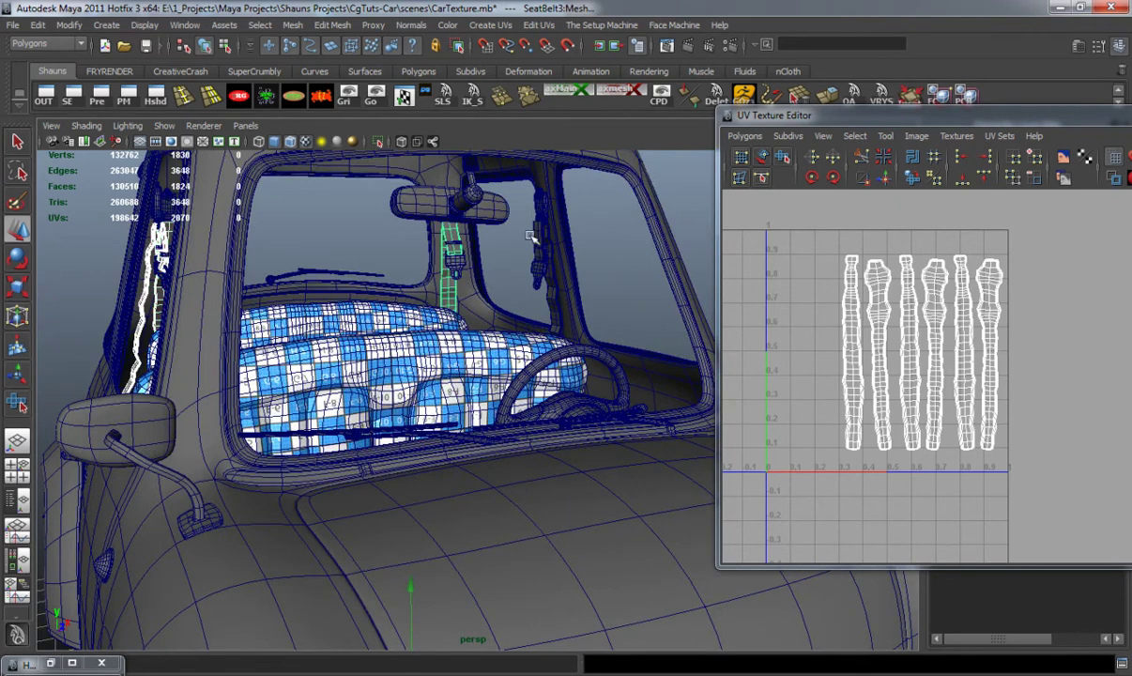
pyautogui.keyDown('shift'); pyautogui.click(539, 237); pyautogui.keyUp('shift')
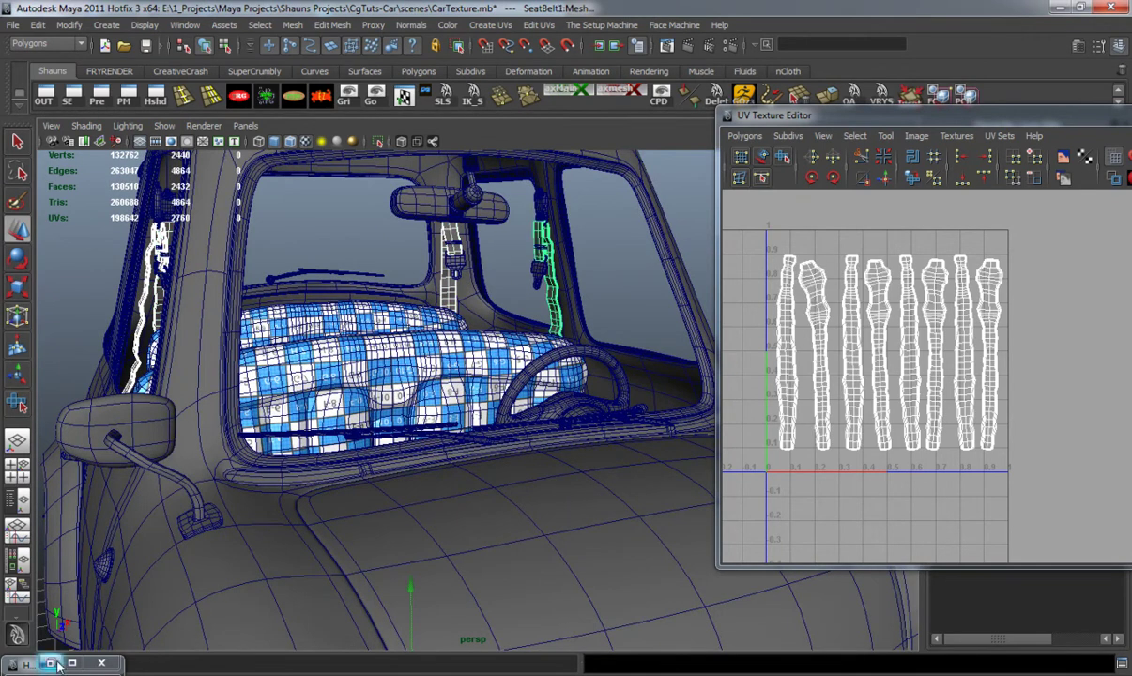
pyautogui.click(51, 663)
pyautogui.moveTo(496, 131); pyautogui.dragTo(746, 105)
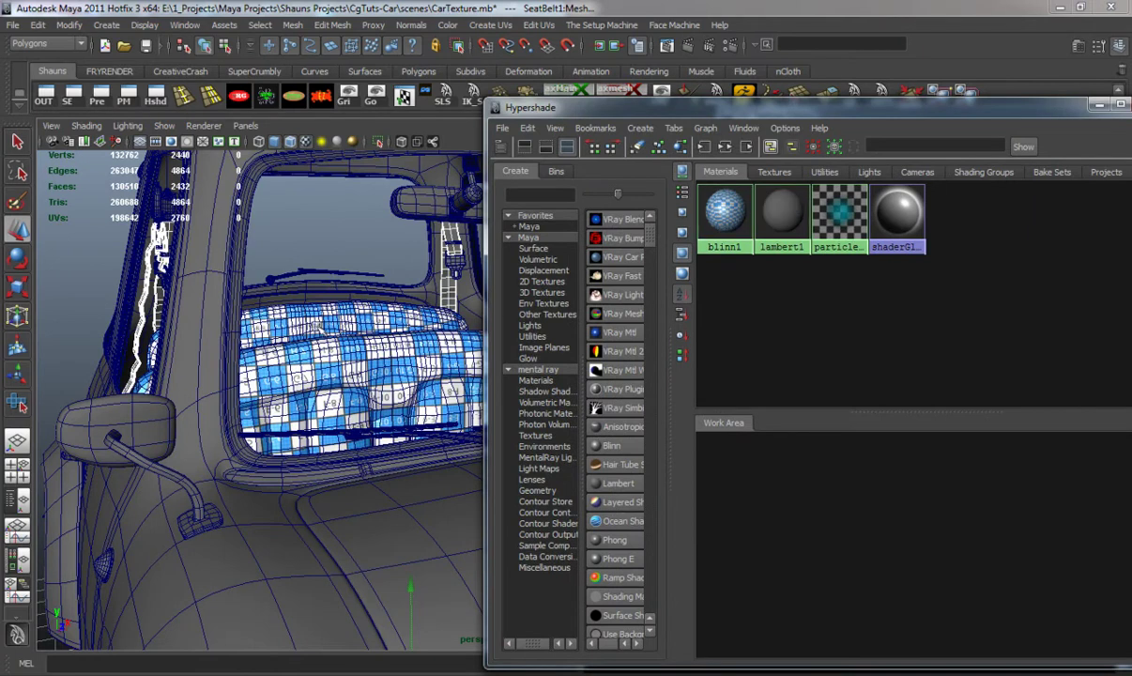
pyautogui.moveTo(735, 203); pyautogui.dragTo(731, 166, button='right')
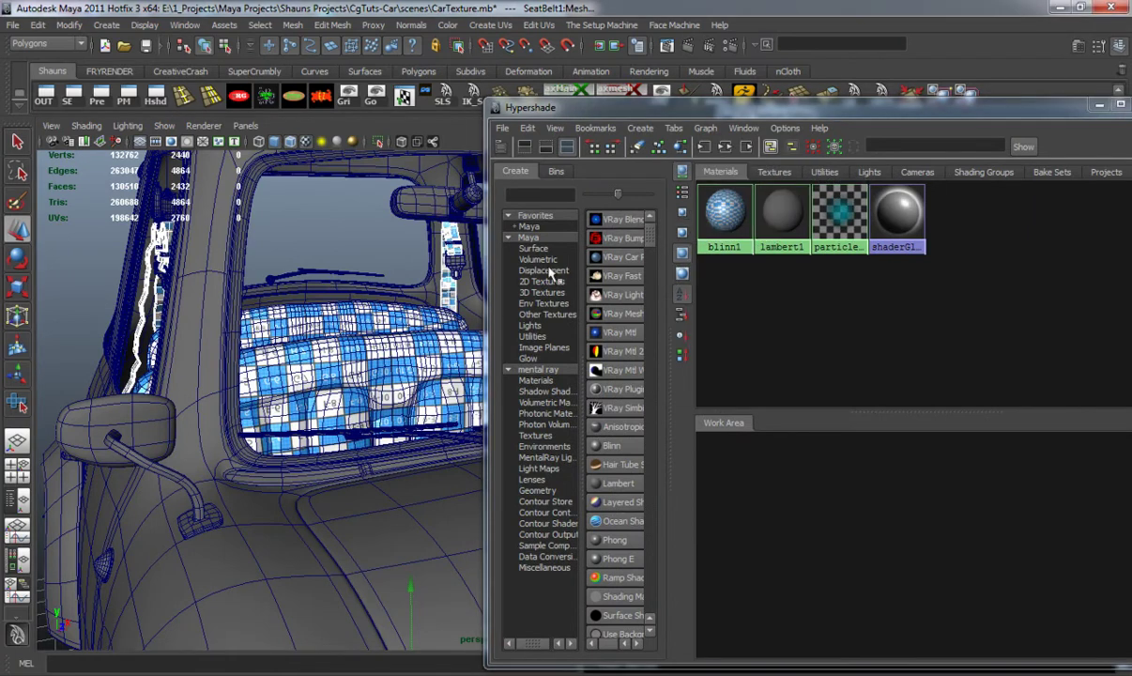
pyautogui.moveTo(1080, 114); pyautogui.dragTo(820, 130)
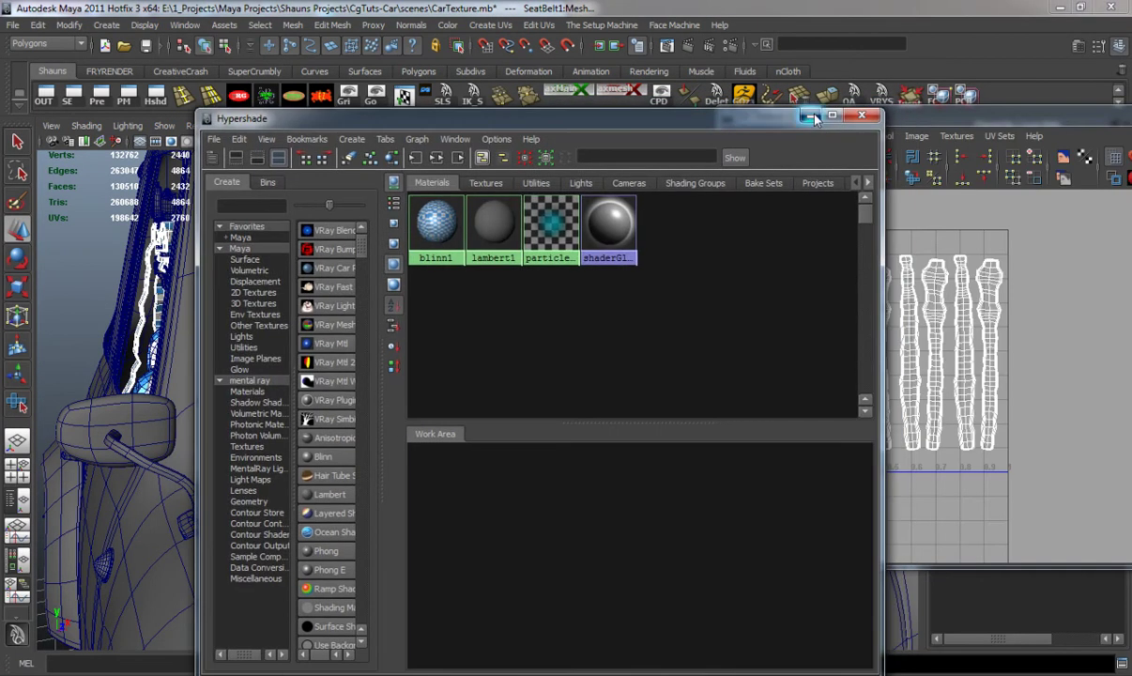
pyautogui.click(813, 116)
# Step: Select SeatBelt1 and examine the checker pattern along both of its strap sections for stretching and scale
pyautogui.keyDown('alt'); pyautogui.moveTo(235, 394); pyautogui.dragTo(338, 419, button='right'); pyautogui.keyUp('alt')
pyautogui.press('3')
pyautogui.click(647, 346)
pyautogui.keyDown('alt'); pyautogui.moveTo(469, 397); pyautogui.dragTo(387, 412); pyautogui.keyUp('alt')
pyautogui.keyDown('alt'); pyautogui.moveTo(387, 412); pyautogui.dragTo(236, 437, button='right'); pyautogui.keyUp('alt')
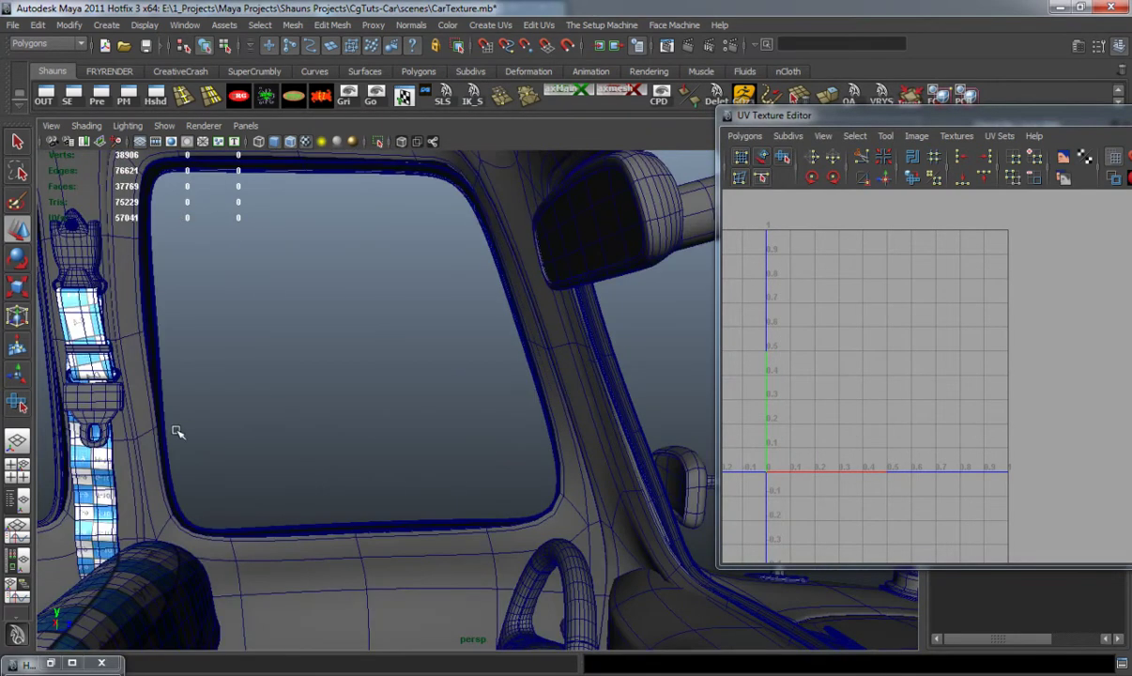
pyautogui.click(98, 465)
pyautogui.press('f')
pyautogui.keyDown('alt'); pyautogui.moveTo(109, 460); pyautogui.dragTo(248, 374, button='right'); pyautogui.keyUp('alt')
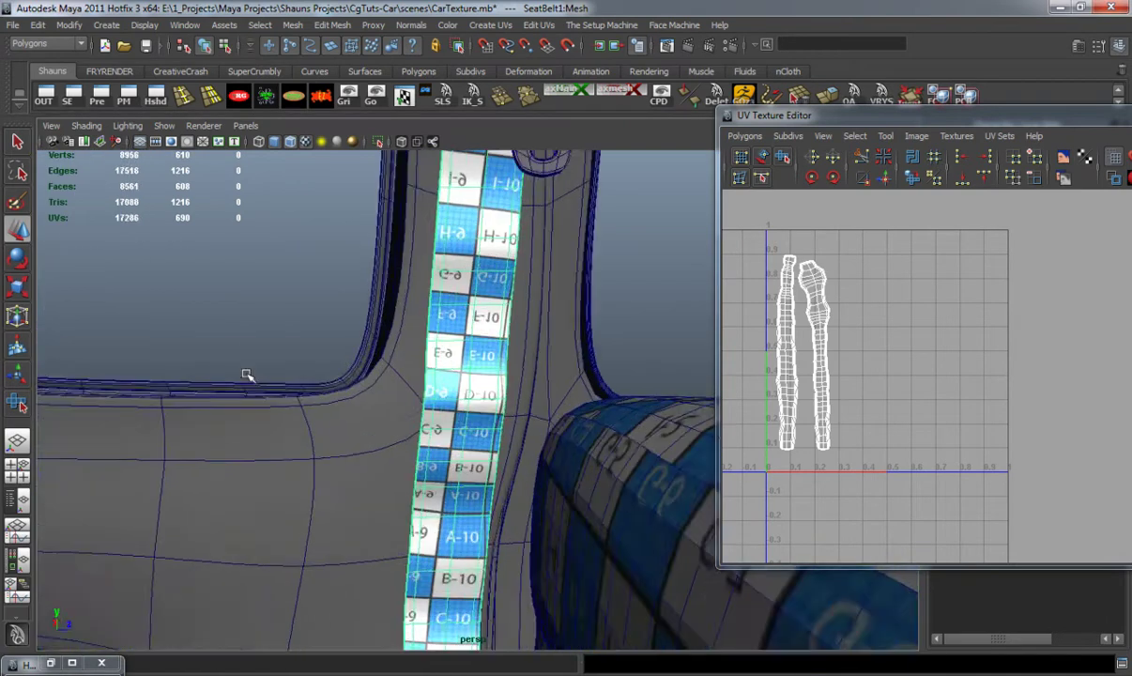
pyautogui.keyDown('alt'); pyautogui.moveTo(248, 373); pyautogui.dragTo(251, 522, button='middle'); pyautogui.keyUp('alt')
pyautogui.keyDown('alt'); pyautogui.moveTo(285, 423); pyautogui.dragTo(416, 515); pyautogui.keyUp('alt')
pyautogui.keyDown('alt'); pyautogui.moveTo(417, 515); pyautogui.dragTo(413, 394, button='right'); pyautogui.keyUp('alt')
pyautogui.keyDown('alt'); pyautogui.moveTo(413, 394); pyautogui.dragTo(366, 216, button='middle'); pyautogui.keyUp('alt')
pyautogui.keyDown('alt'); pyautogui.moveTo(366, 216); pyautogui.dragTo(416, 409, button='right'); pyautogui.keyUp('alt')
pyautogui.keyDown('alt'); pyautogui.moveTo(417, 409); pyautogui.dragTo(265, 400); pyautogui.keyUp('alt')
pyautogui.keyDown('alt'); pyautogui.moveTo(266, 401); pyautogui.dragTo(420, 437, button='middle'); pyautogui.keyUp('alt')
pyautogui.keyDown('alt'); pyautogui.moveTo(419, 437); pyautogui.dragTo(361, 424, button='right'); pyautogui.keyUp('alt')
pyautogui.keyDown('alt'); pyautogui.moveTo(361, 424); pyautogui.dragTo(314, 348); pyautogui.keyUp('alt')
pyautogui.keyDown('alt'); pyautogui.moveTo(314, 349); pyautogui.dragTo(349, 434, button='middle'); pyautogui.keyUp('alt')
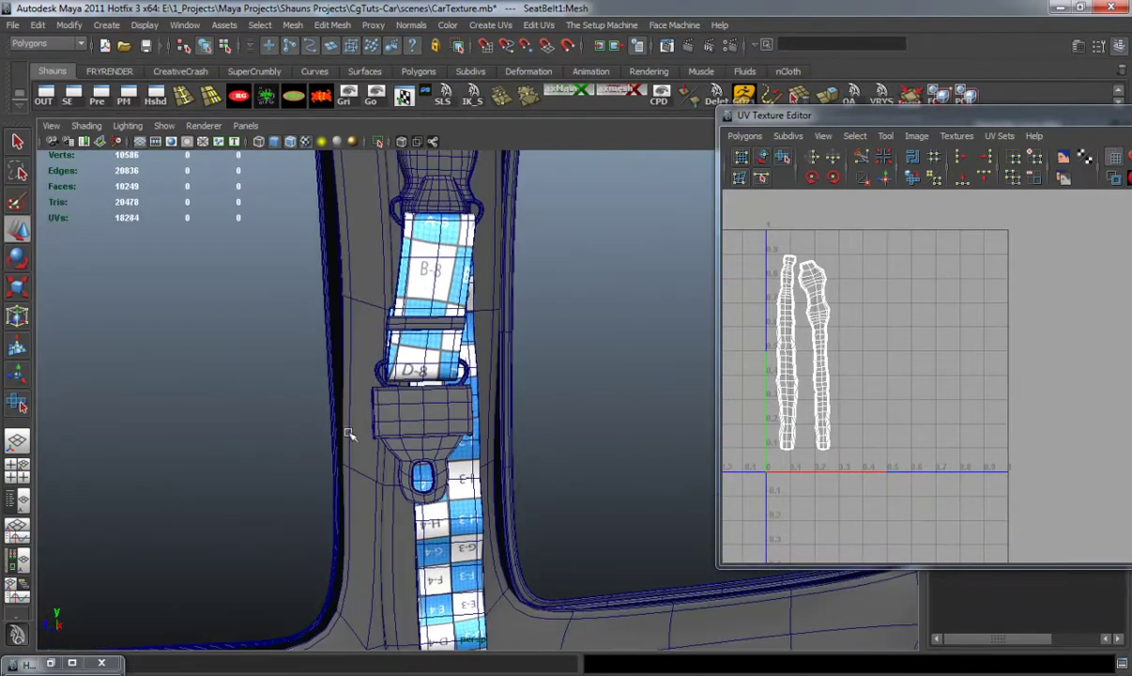
pyautogui.keyDown('alt'); pyautogui.moveTo(523, 346); pyautogui.dragTo(391, 450, button='right'); pyautogui.keyUp('alt')
pyautogui.keyDown('alt'); pyautogui.moveTo(392, 450); pyautogui.dragTo(466, 303); pyautogui.keyUp('alt')
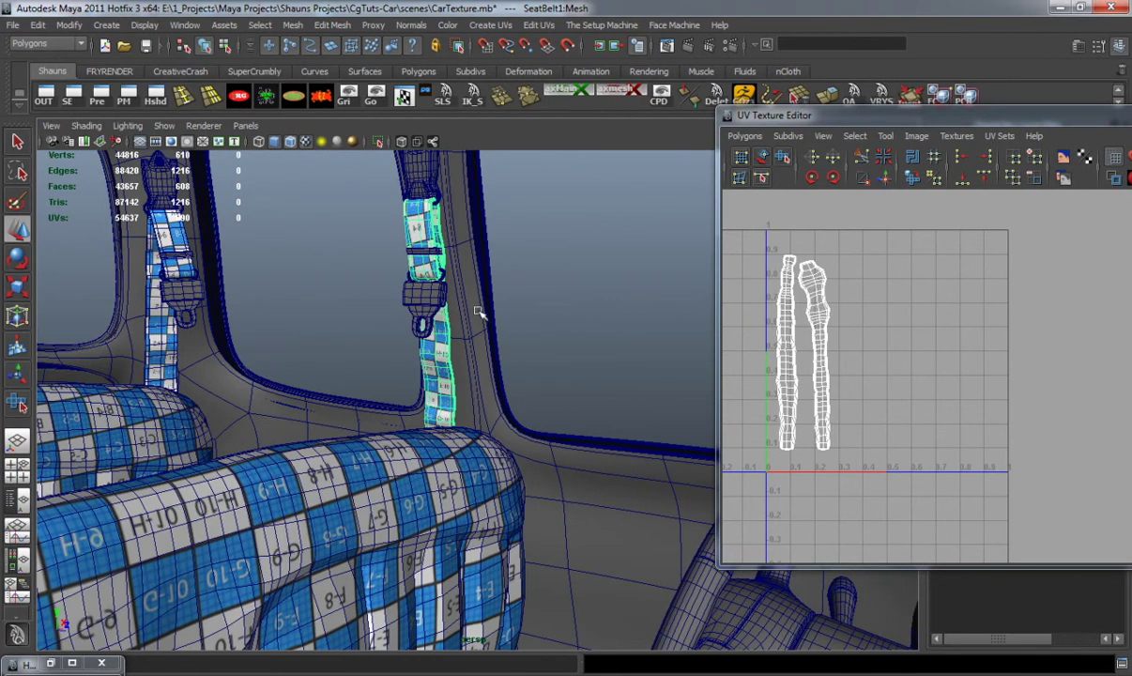
# Step: Examine the shape of SeatBelt1's two UV shells in the UV Texture Editor, from their upper ends down their full length
pyautogui.moveTo(861, 110); pyautogui.dragTo(579, 139)
pyautogui.scroll(2, 410, 335)
pyautogui.keyDown('alt'); pyautogui.moveTo(410, 334); pyautogui.dragTo(694, 385, button='middle'); pyautogui.keyUp('alt')
pyautogui.scroll(3, 694, 385)
pyautogui.scroll(2, 549, 310)
pyautogui.keyDown('alt'); pyautogui.moveTo(549, 310); pyautogui.dragTo(614, 441, button='middle'); pyautogui.keyUp('alt')
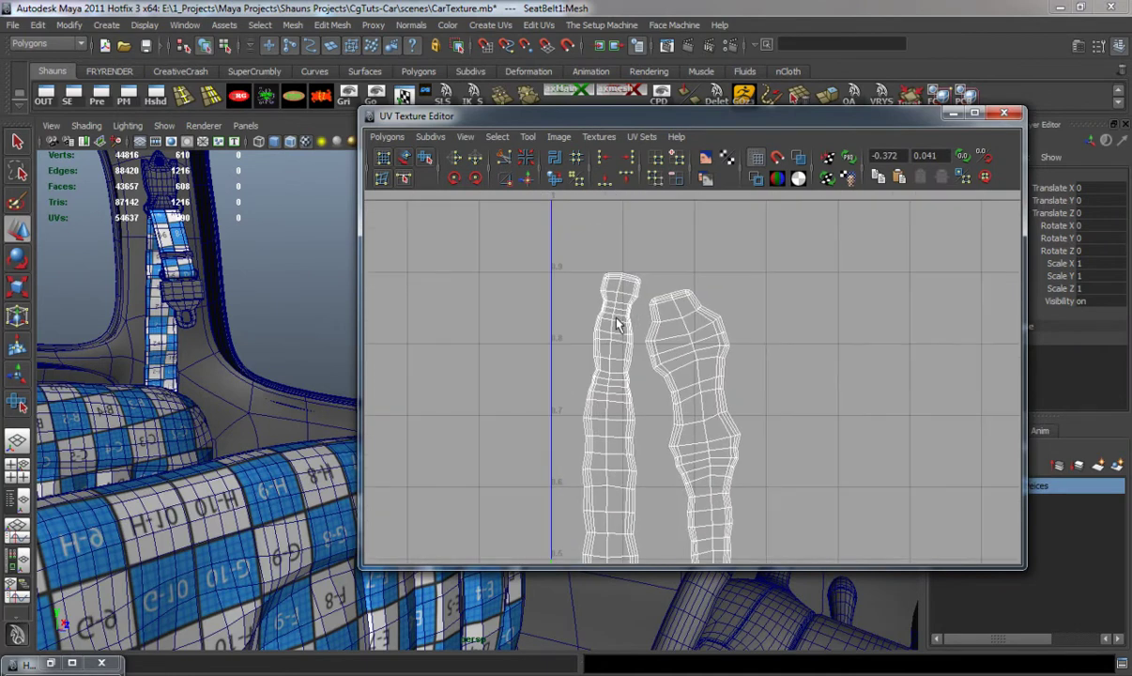
pyautogui.scroll(-5, 620, 345)
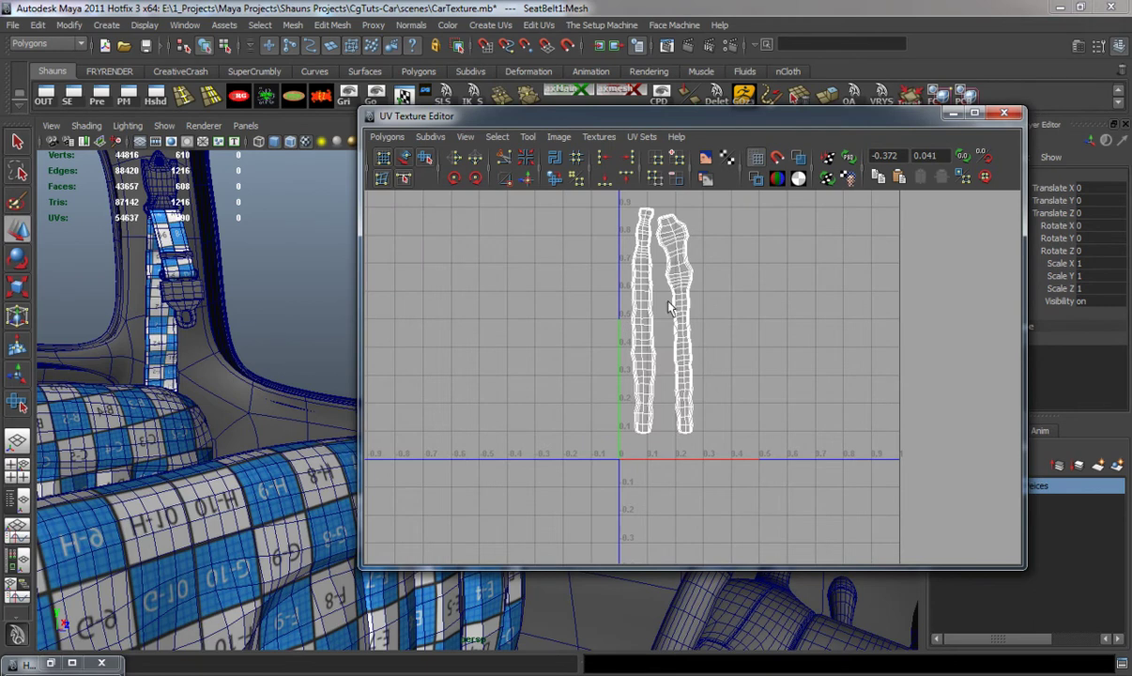
pyautogui.scroll(2, 675, 313)
pyautogui.keyDown('alt'); pyautogui.moveTo(682, 338); pyautogui.dragTo(688, 409, button='middle'); pyautogui.keyUp('alt')
pyautogui.scroll(3, 660, 336)
pyautogui.keyDown('alt'); pyautogui.moveTo(637, 226); pyautogui.dragTo(672, 415, button='middle'); pyautogui.keyUp('alt')
pyautogui.scroll(2, 672, 421)
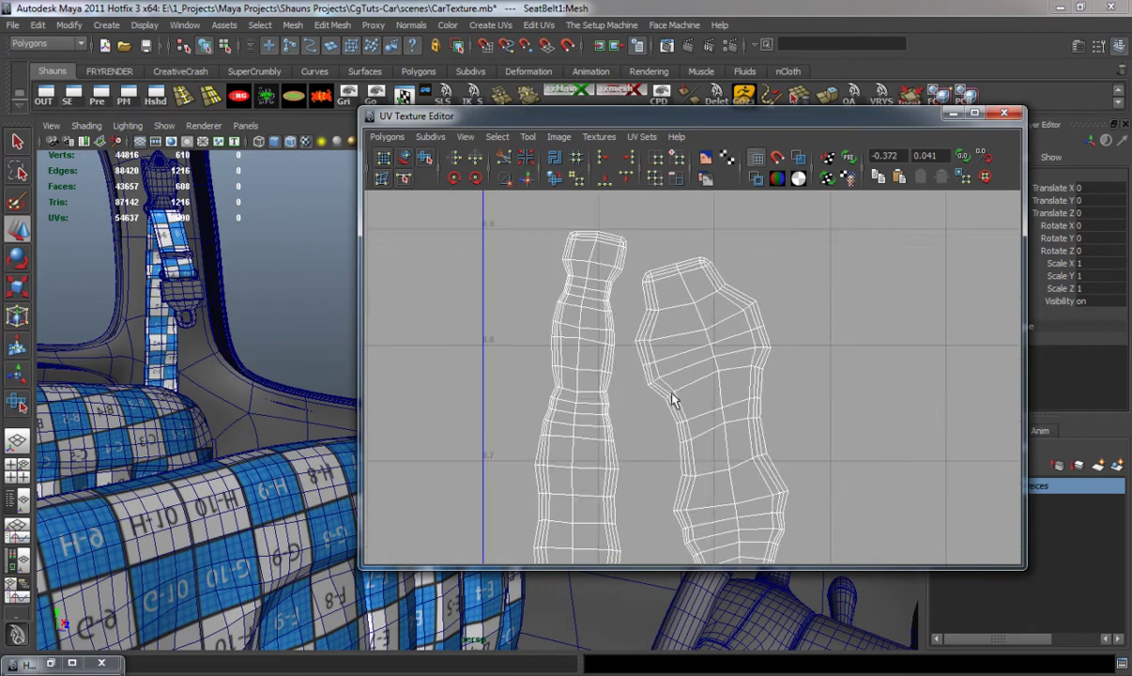
pyautogui.scroll(-6, 710, 377)
pyautogui.moveTo(708, 424)
pyautogui.keyDown('alt'); pyautogui.mouseDown(button='middle')
pyautogui.moveTo(699, 353)
pyautogui.moveTo(709, 432)
pyautogui.mouseUp(button='middle'); pyautogui.keyUp('alt')
pyautogui.scroll(4, 710, 432)
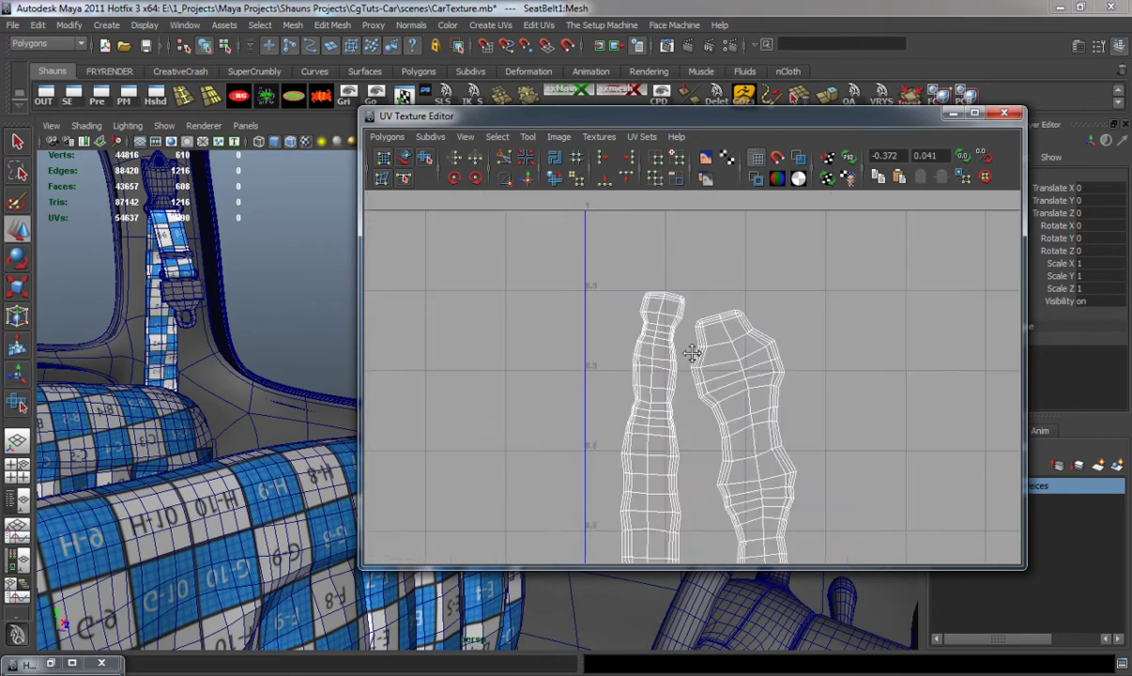
pyautogui.scroll(-3, 705, 368)
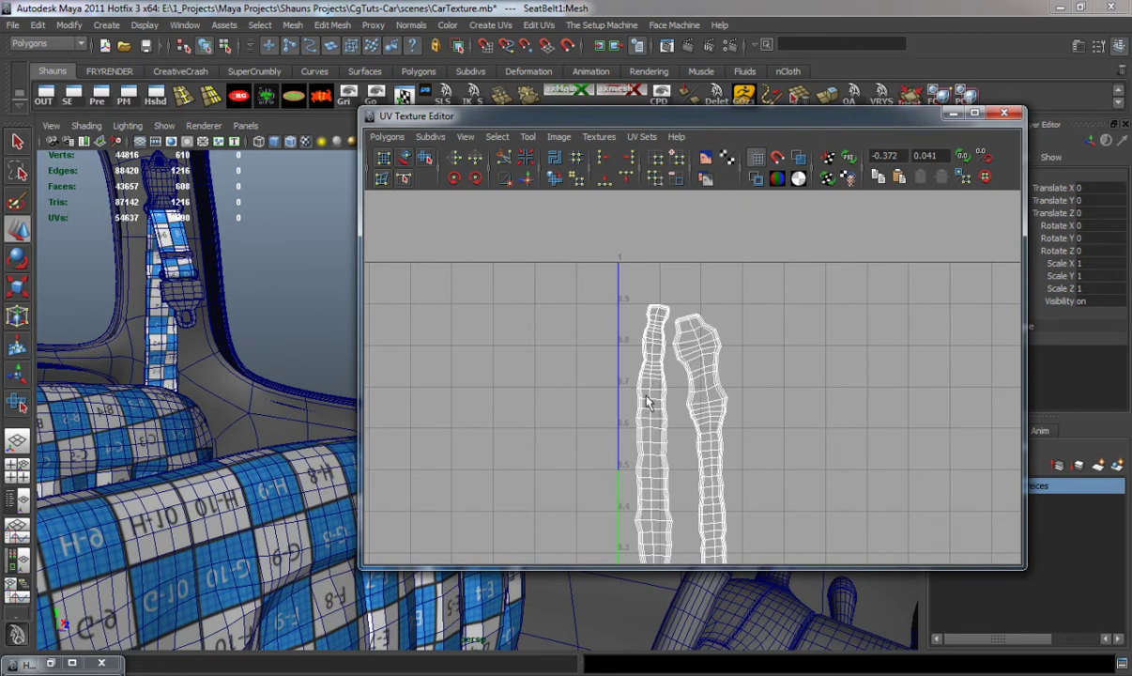
pyautogui.scroll(-2, 674, 468)
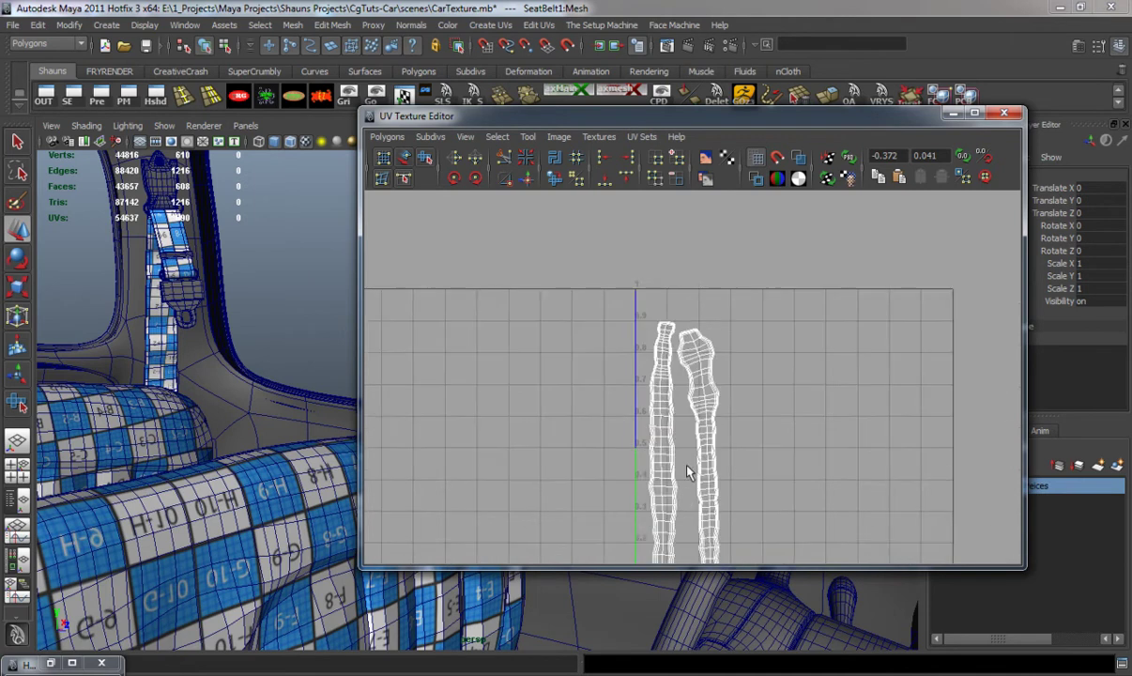
pyautogui.keyDown('alt'); pyautogui.moveTo(687, 468); pyautogui.dragTo(689, 381, button='middle'); pyautogui.keyUp('alt')
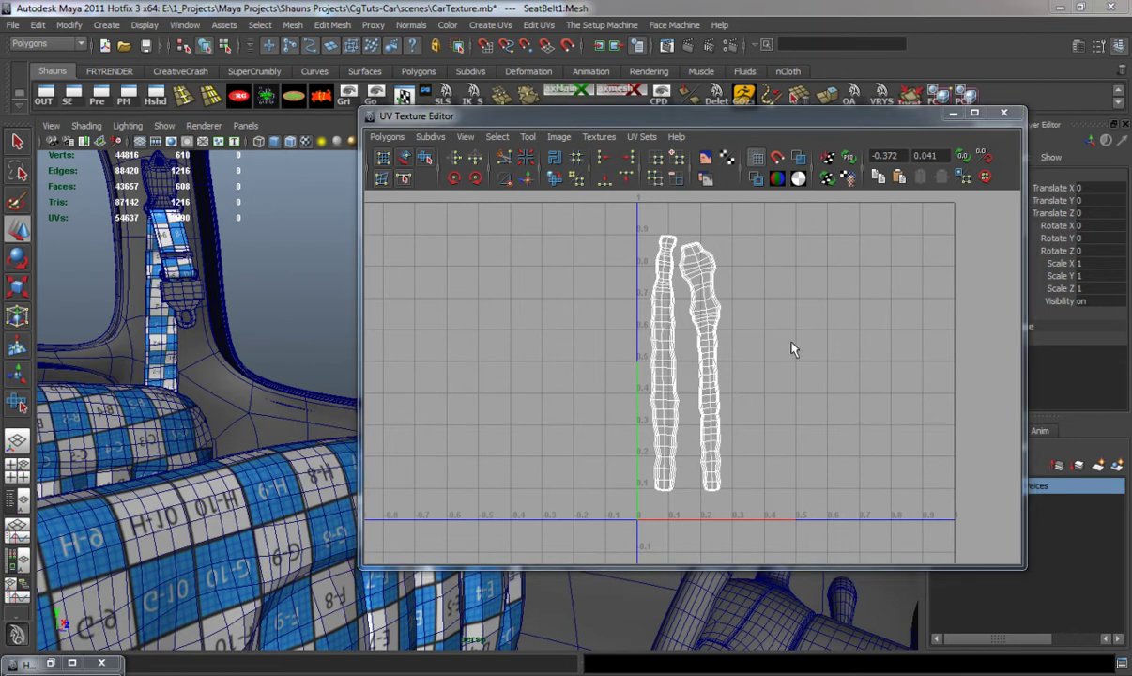
pyautogui.moveTo(678, 113); pyautogui.dragTo(1131, 122)
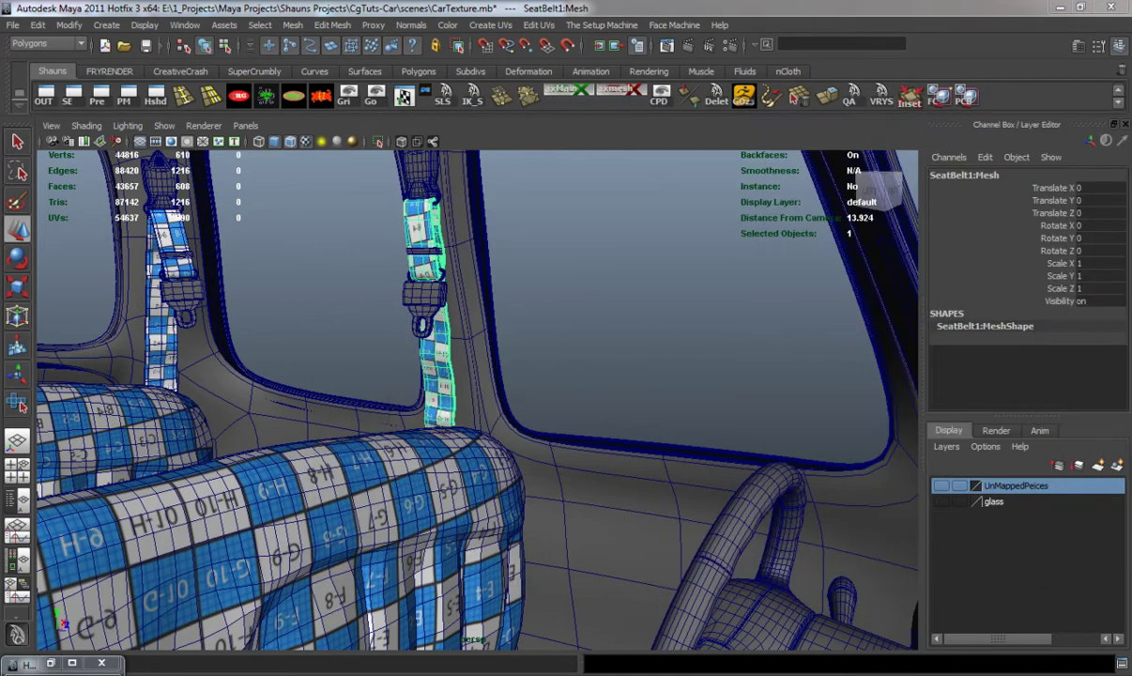
# Step: Clear the seat belt selection, import ScBody1.obj and select the imported suitcase body on the roof rack
pyautogui.keyDown('alt'); pyautogui.moveTo(387, 305); pyautogui.dragTo(270, 344); pyautogui.keyUp('alt')
pyautogui.scroll(-6, 261, 341)
pyautogui.click(270, 343)
pyautogui.scroll(3, 338, 286)
pyautogui.keyDown('alt'); pyautogui.moveTo(323, 185); pyautogui.dragTo(324, 260, button='middle'); pyautogui.keyUp('alt')
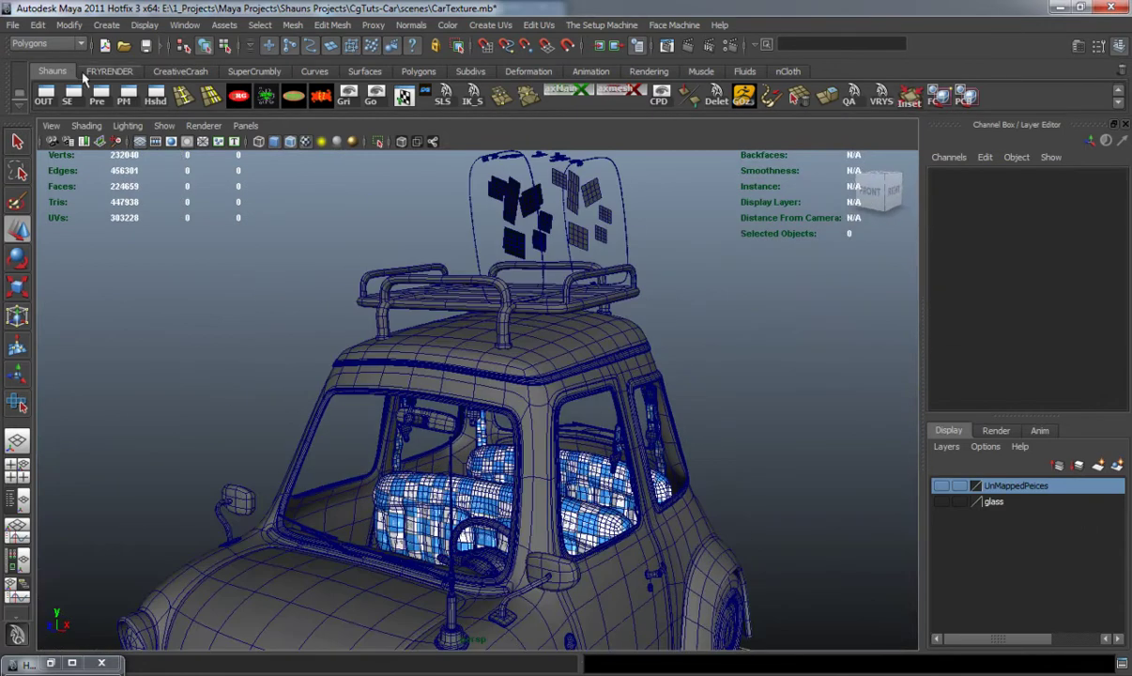
pyautogui.click(13, 24)
pyautogui.click(56, 155)
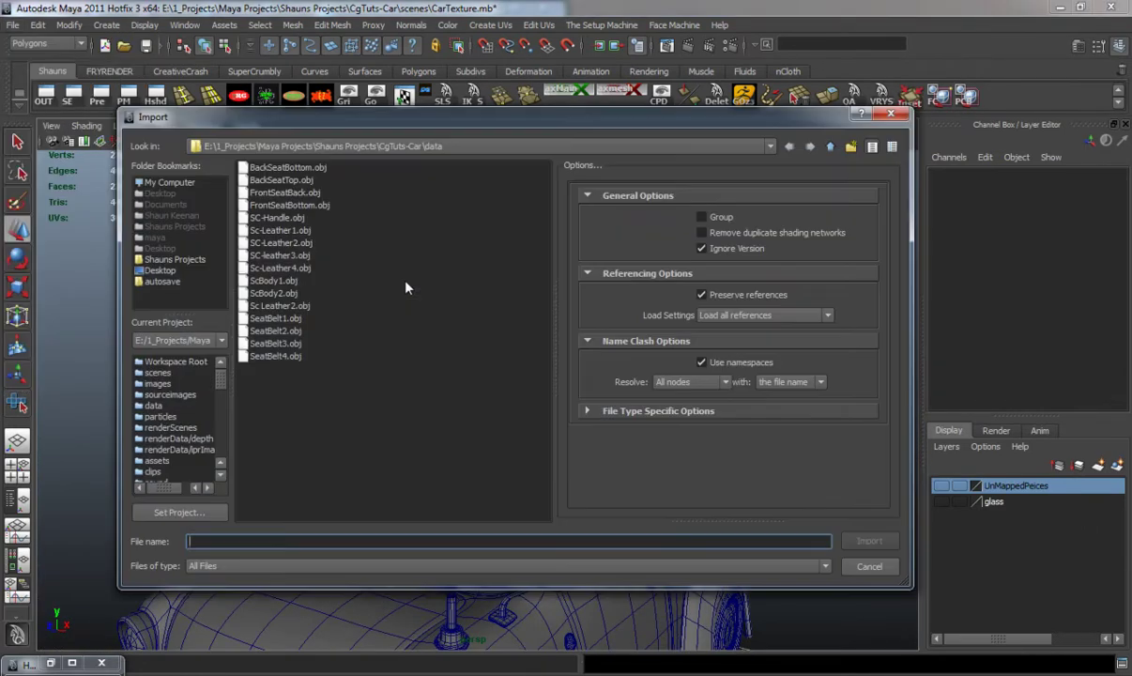
pyautogui.doubleClick(276, 282)
pyautogui.keyDown('alt'); pyautogui.moveTo(535, 307); pyautogui.dragTo(533, 425, button='middle'); pyautogui.keyUp('alt')
pyautogui.scroll(4, 533, 425)
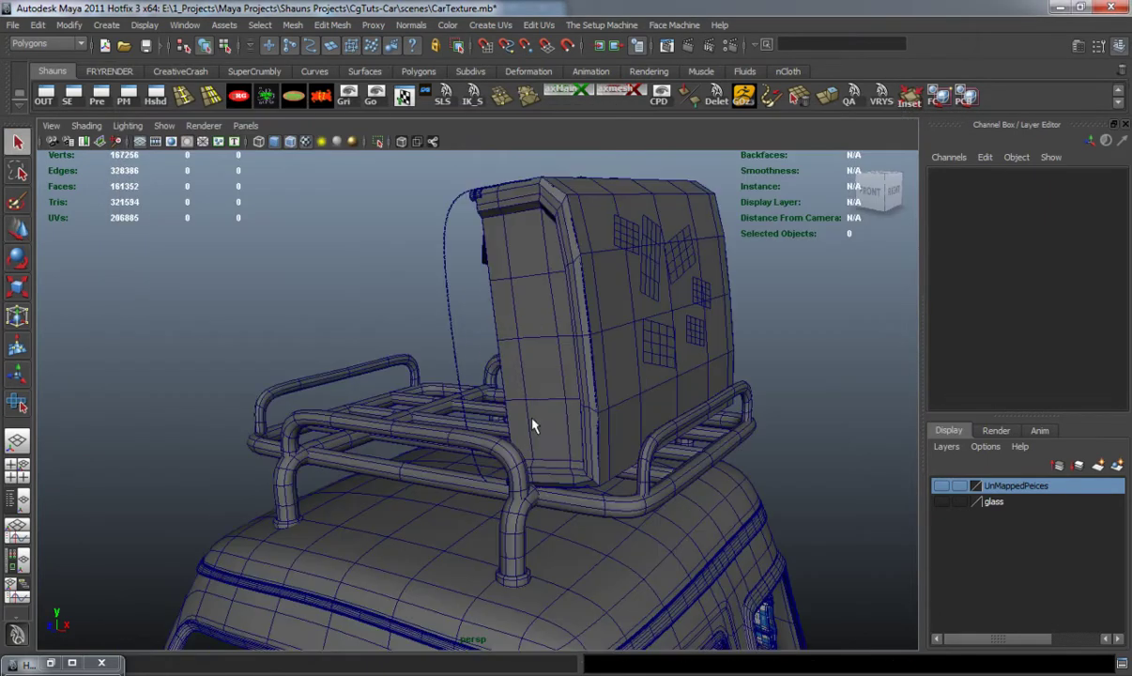
pyautogui.keyDown('alt'); pyautogui.moveTo(533, 424); pyautogui.dragTo(539, 414); pyautogui.keyUp('alt')
pyautogui.click(540, 416)
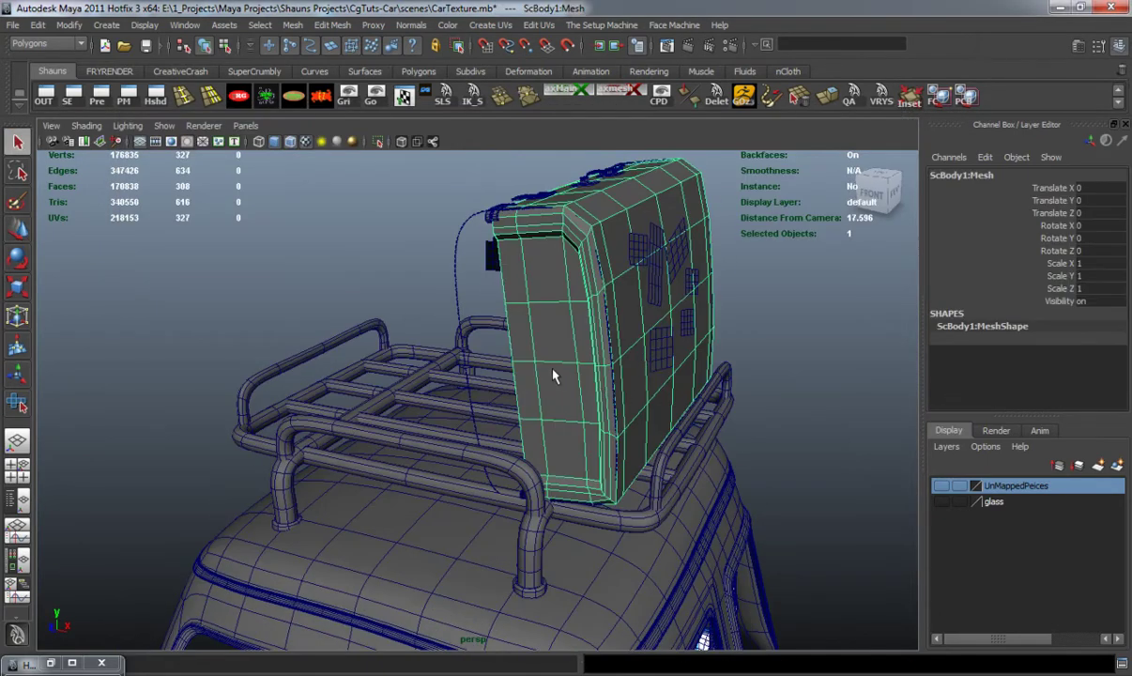
# Step: Import ScBody2.obj and select both suitcase body halves together
pyautogui.click(14, 24)
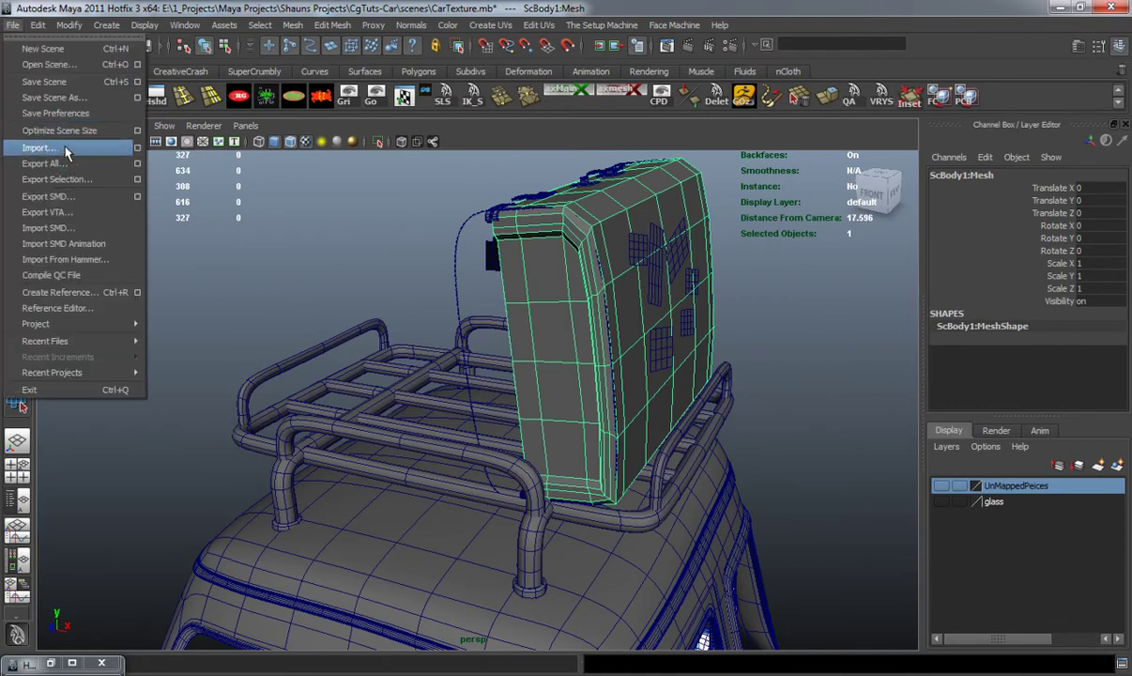
pyautogui.click(58, 144)
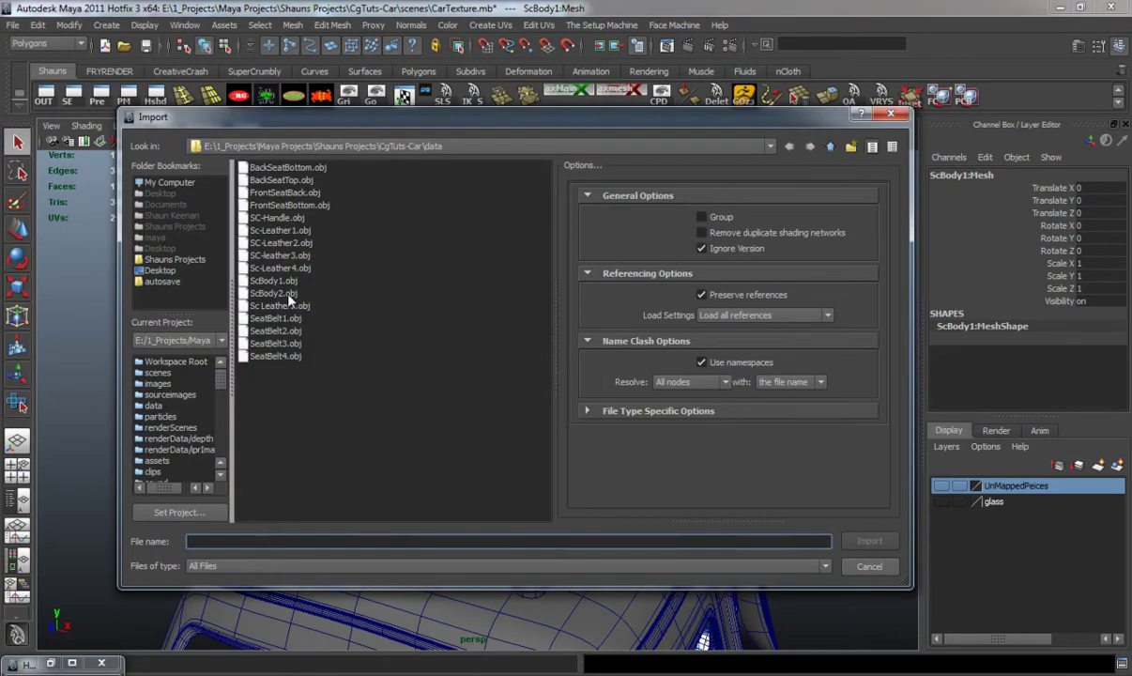
pyautogui.doubleClick(289, 296)
pyautogui.moveTo(444, 367)
pyautogui.keyDown('alt'); pyautogui.mouseDown()
pyautogui.moveTo(392, 396)
pyautogui.moveTo(434, 351)
pyautogui.mouseUp(); pyautogui.keyUp('alt')
pyautogui.click(436, 352)
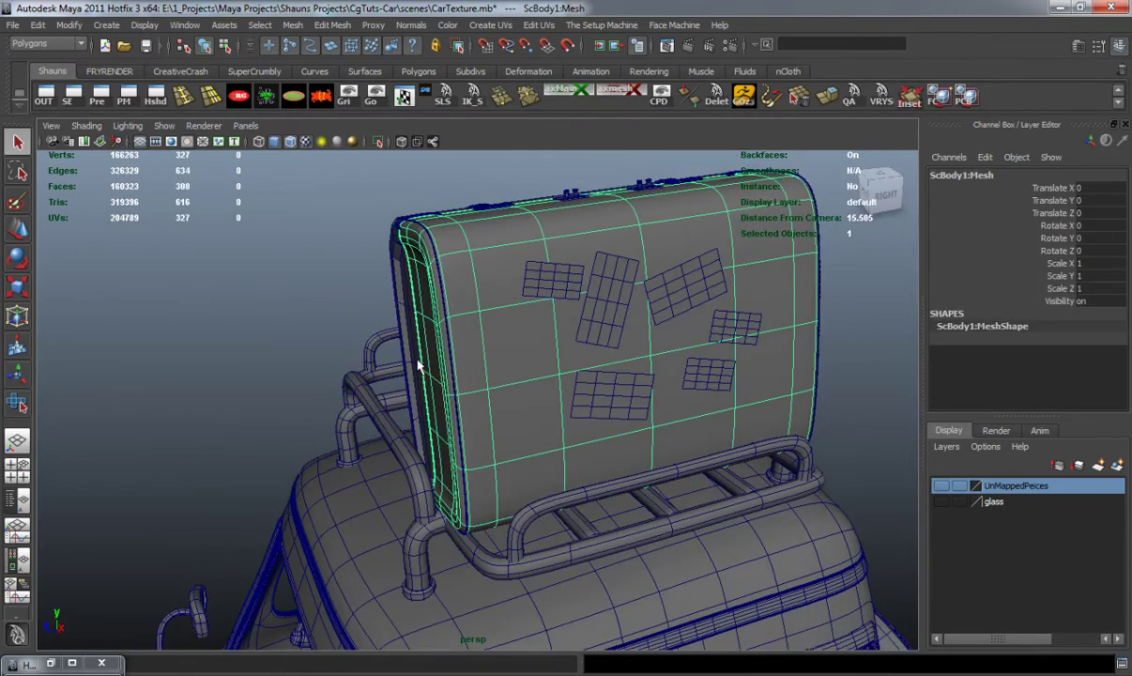
pyautogui.click(418, 368)
pyautogui.keyDown('alt'); pyautogui.moveTo(418, 368); pyautogui.dragTo(333, 230); pyautogui.keyUp('alt')
pyautogui.click(333, 230)
pyautogui.click(554, 313)
pyautogui.keyDown('shift'); pyautogui.click(518, 333); pyautogui.keyUp('shift')
pyautogui.keyDown('alt'); pyautogui.moveTo(527, 349); pyautogui.dragTo(507, 365); pyautogui.keyUp('alt')
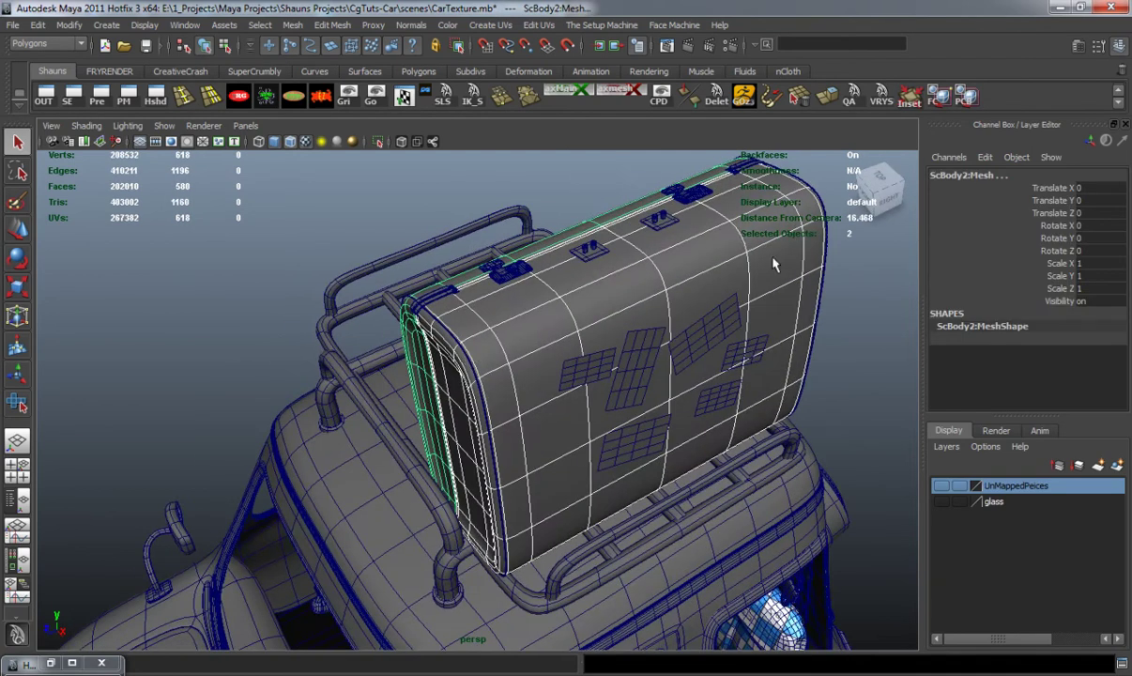
# Step: Show the UVs of both suitcase halves, select ScBody1's UV shell and rotate it until it lies level
pyautogui.click(404, 96)
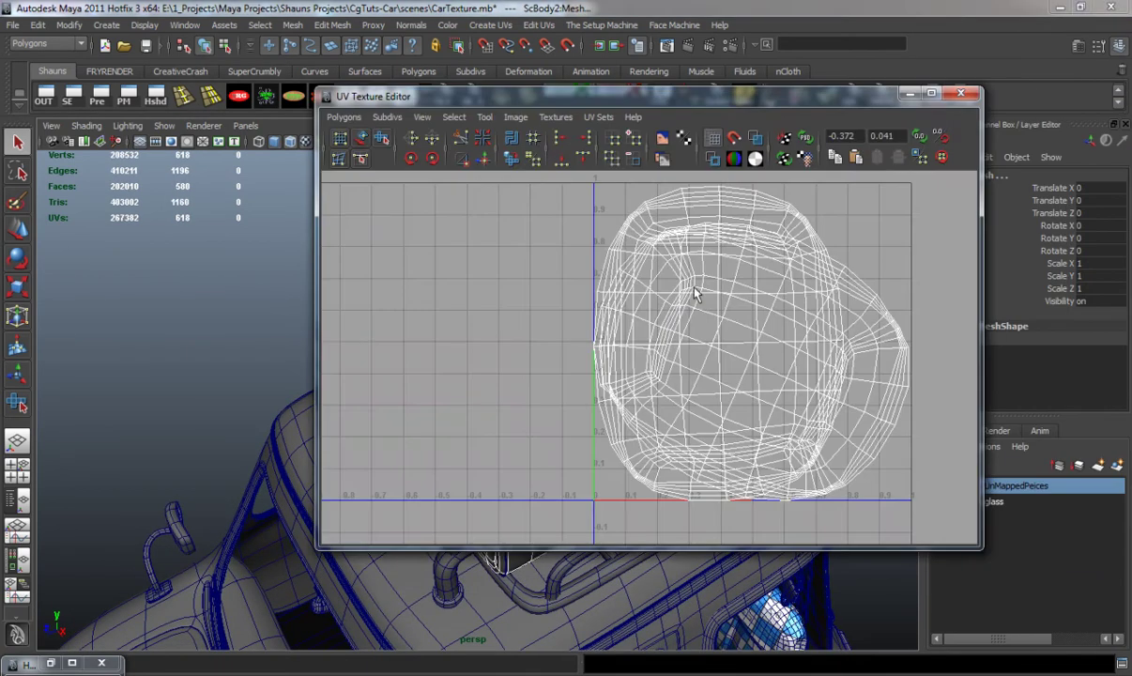
pyautogui.moveTo(695, 292); pyautogui.dragTo(773, 271, button='right')
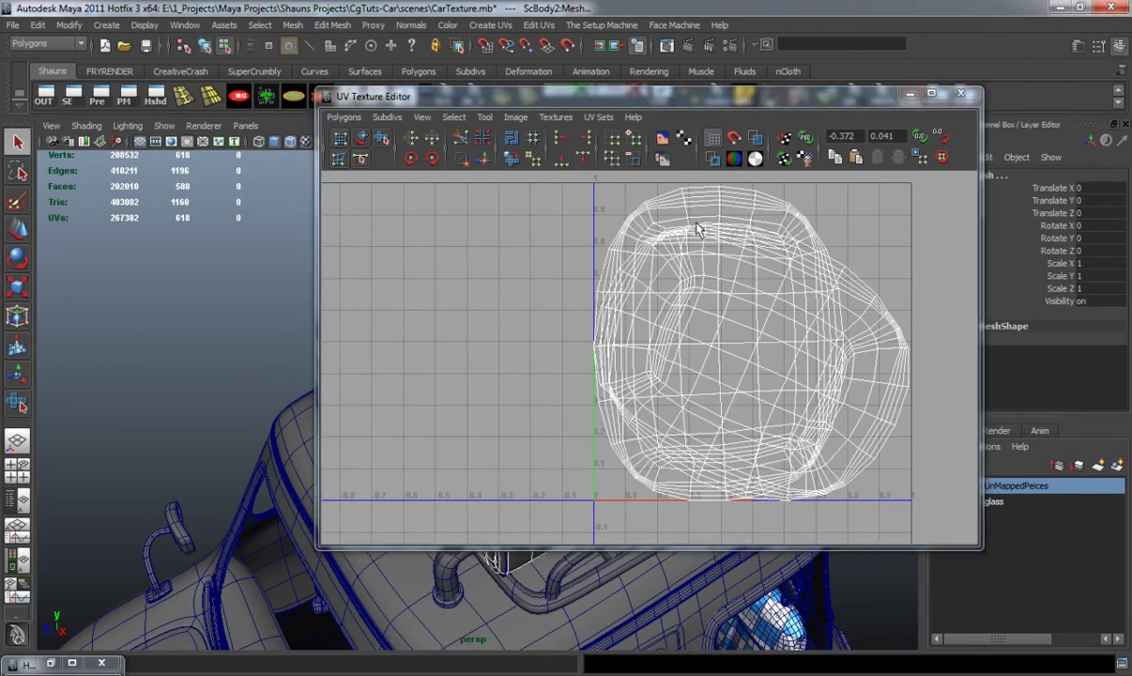
pyautogui.moveTo(866, 290); pyautogui.dragTo(892, 329)
pyautogui.keyDown('ctrl'); pyautogui.moveTo(868, 307); pyautogui.dragTo(812, 340, button='right'); pyautogui.keyUp('ctrl')
pyautogui.press('e')
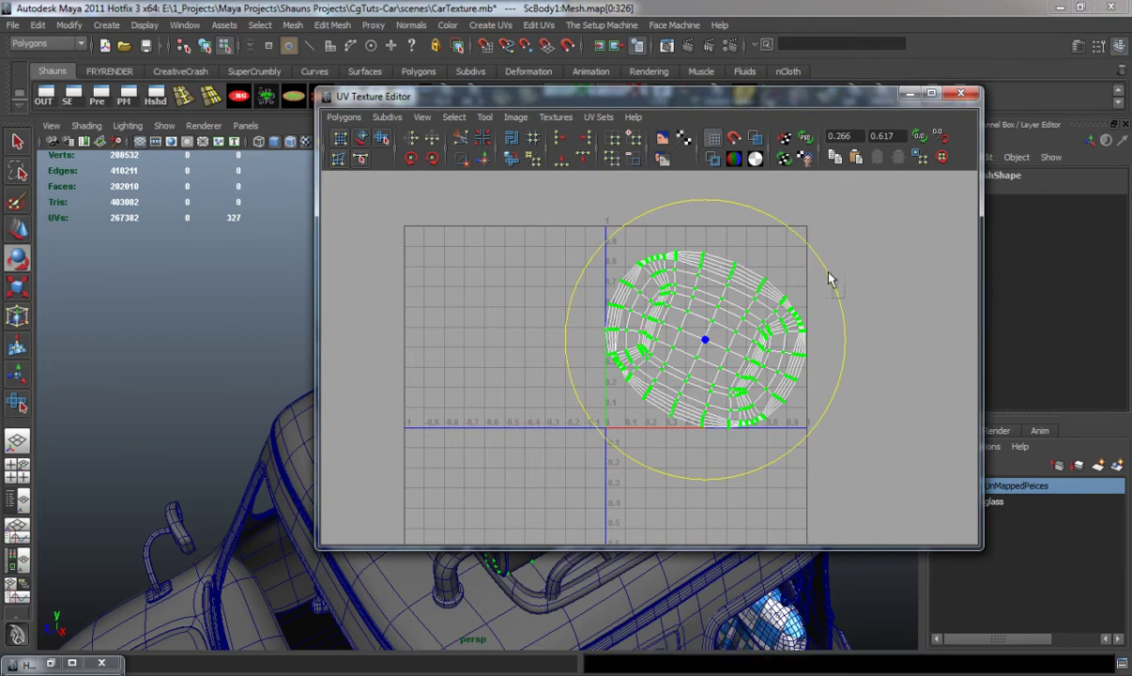
pyautogui.moveTo(804, 256)
pyautogui.mouseDown()
pyautogui.moveTo(836, 286)
pyautogui.moveTo(794, 251)
pyautogui.mouseUp()
# Step: Move ScBody1's UV shell in the negative U direction, out of the UV square
pyautogui.press('w')
pyautogui.moveTo(787, 328); pyautogui.dragTo(536, 328)
pyautogui.moveTo(684, 100); pyautogui.dragTo(1072, 117)
# Step: Select ScBody2's whole UV shell, add ScBody1 to the display and rotate ScBody2's shell a quarter turn to lie horizontally
pyautogui.keyDown('alt'); pyautogui.moveTo(540, 310); pyautogui.dragTo(623, 314); pyautogui.keyUp('alt')
pyautogui.keyDown('shift'); pyautogui.click(525, 239); pyautogui.keyUp('shift')
pyautogui.keyDown('alt'); pyautogui.moveTo(998, 325); pyautogui.dragTo(881, 334, button='middle'); pyautogui.keyUp('alt')
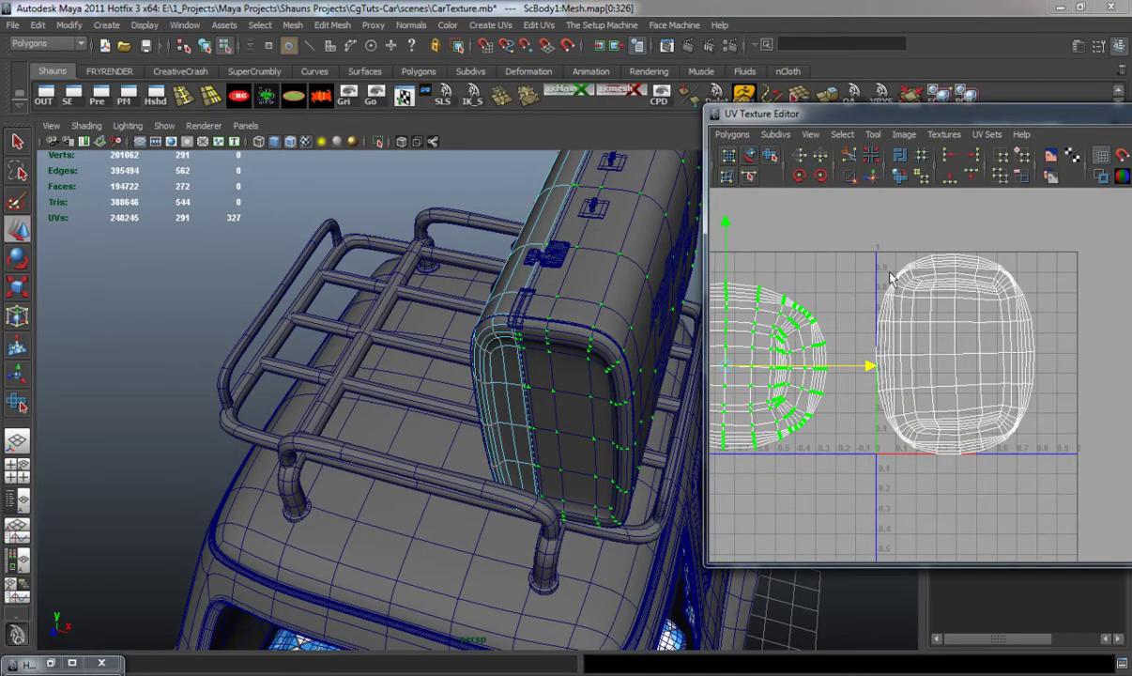
pyautogui.moveTo(890, 273); pyautogui.dragTo(967, 326)
pyautogui.keyDown('ctrl'); pyautogui.moveTo(901, 286); pyautogui.dragTo(987, 306, button='right'); pyautogui.keyUp('ctrl')
pyautogui.press('e')
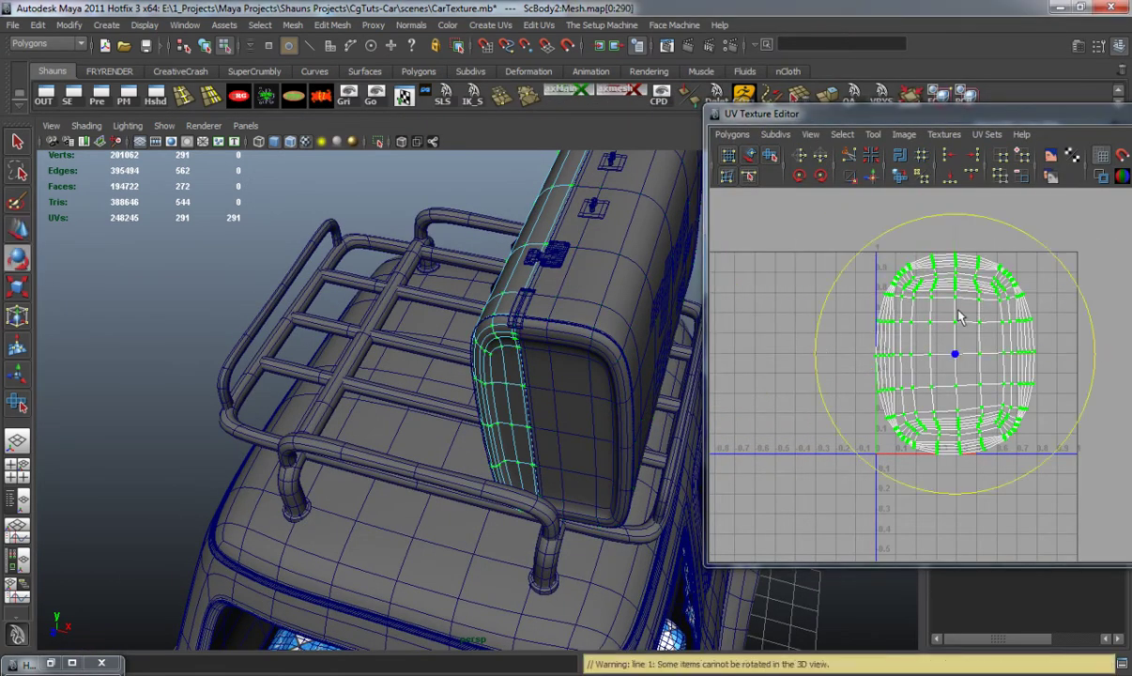
pyautogui.keyDown('shift'); pyautogui.click(614, 314); pyautogui.keyUp('shift')
pyautogui.moveTo(864, 256); pyautogui.dragTo(840, 462)
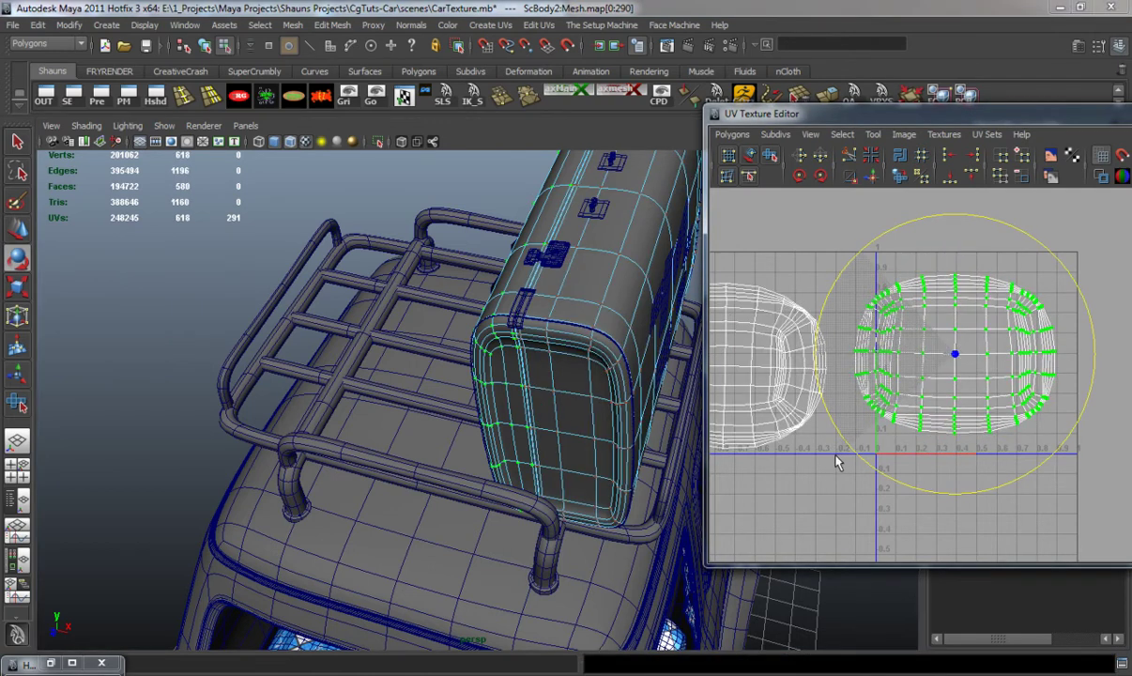
# Step: Move ScBody2's UV shell outside the UV square, directly above ScBody1's shell
pyautogui.scroll(-2, 884, 435)
pyautogui.keyDown('alt'); pyautogui.moveTo(885, 435); pyautogui.dragTo(935, 439, button='middle'); pyautogui.keyUp('alt')
pyautogui.press('w')
pyautogui.moveTo(1030, 364); pyautogui.dragTo(852, 241)
pyautogui.keyDown('alt'); pyautogui.moveTo(800, 383); pyautogui.dragTo(829, 385, button='middle'); pyautogui.keyUp('alt')
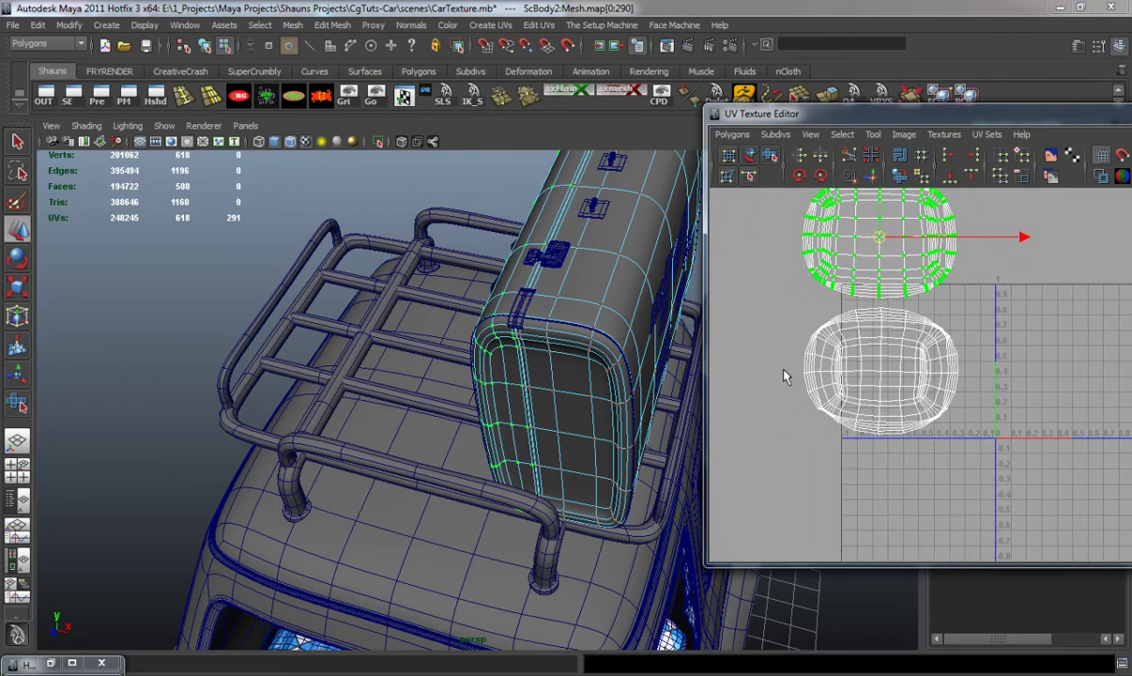
# Step: Select ScBody1's whole UV shell and adjust its alignment slightly beneath ScBody2's shell
pyautogui.moveTo(785, 372); pyautogui.dragTo(883, 432)
pyautogui.keyDown('ctrl'); pyautogui.moveTo(833, 391); pyautogui.dragTo(865, 373, button='right'); pyautogui.keyUp('ctrl')
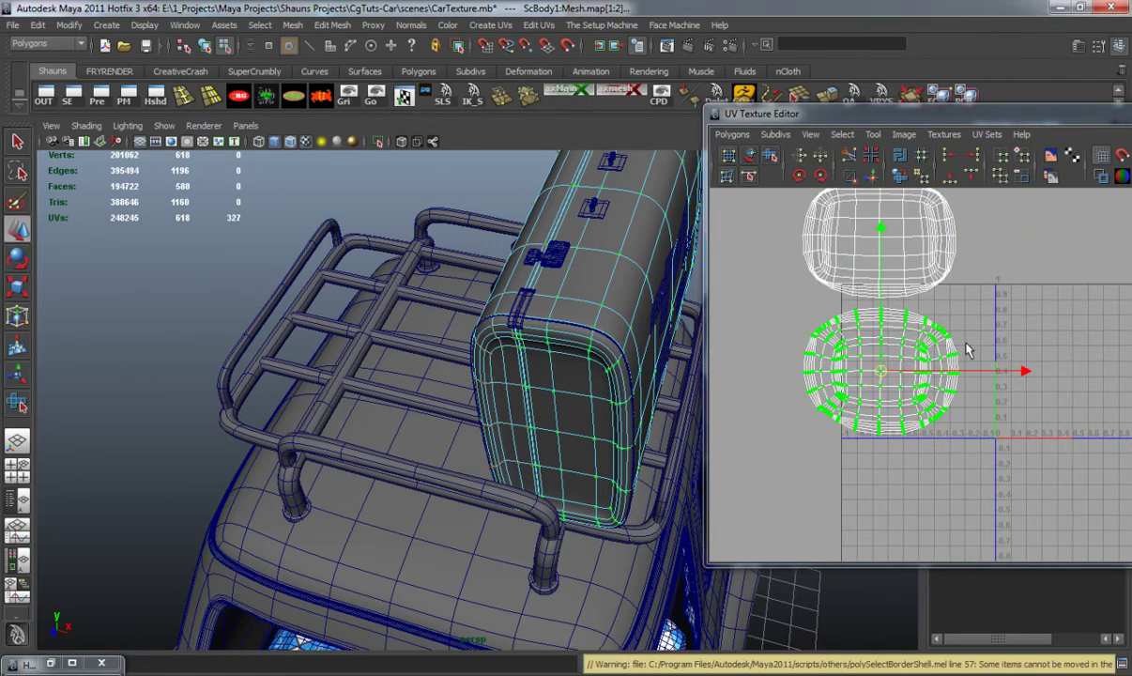
pyautogui.press('e')
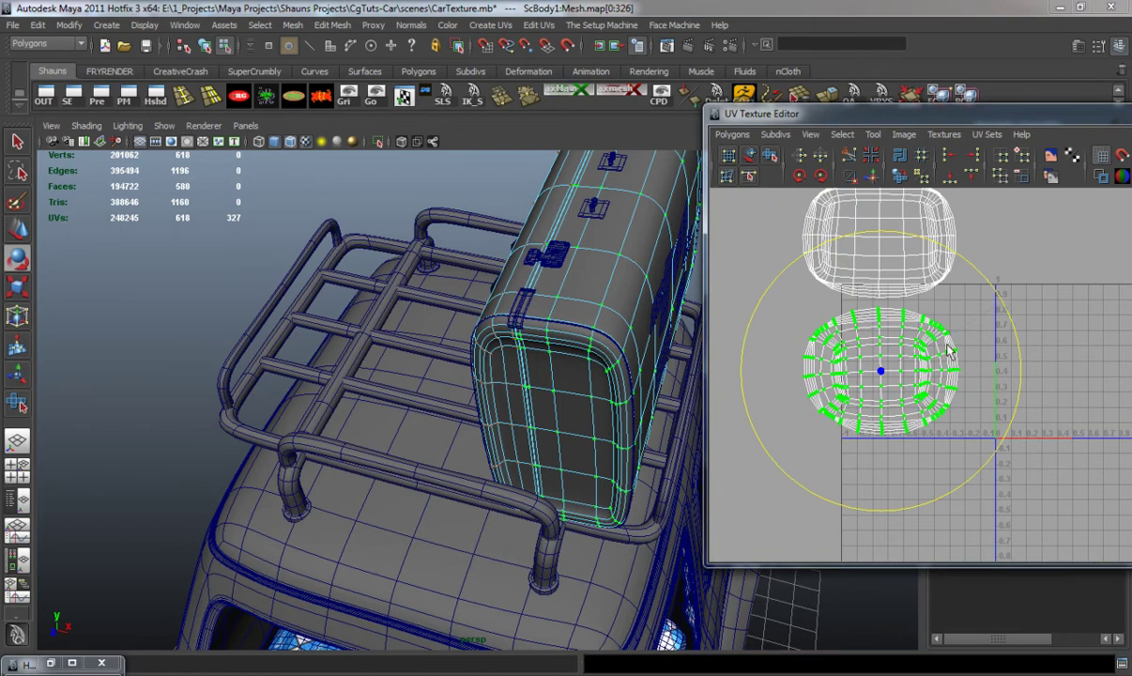
pyautogui.press('w')
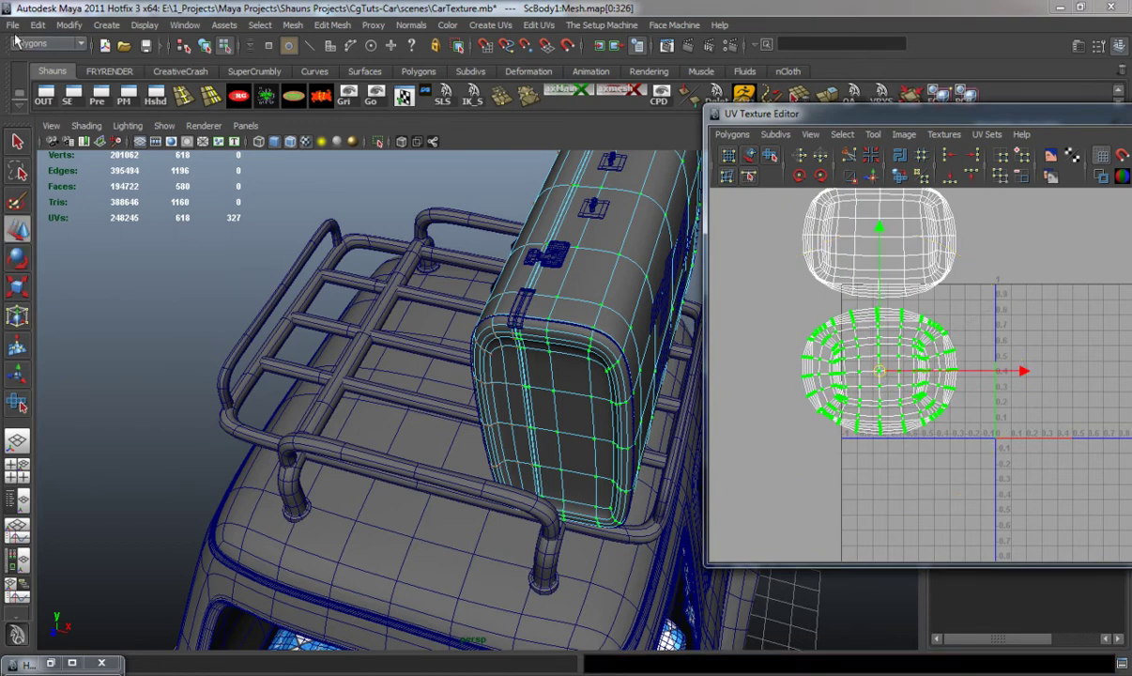
# Step: Import Sc-Leather1.obj and add the imported leather strap mesh to the current suitcase body selection
pyautogui.click(13, 24)
pyautogui.click(42, 160)
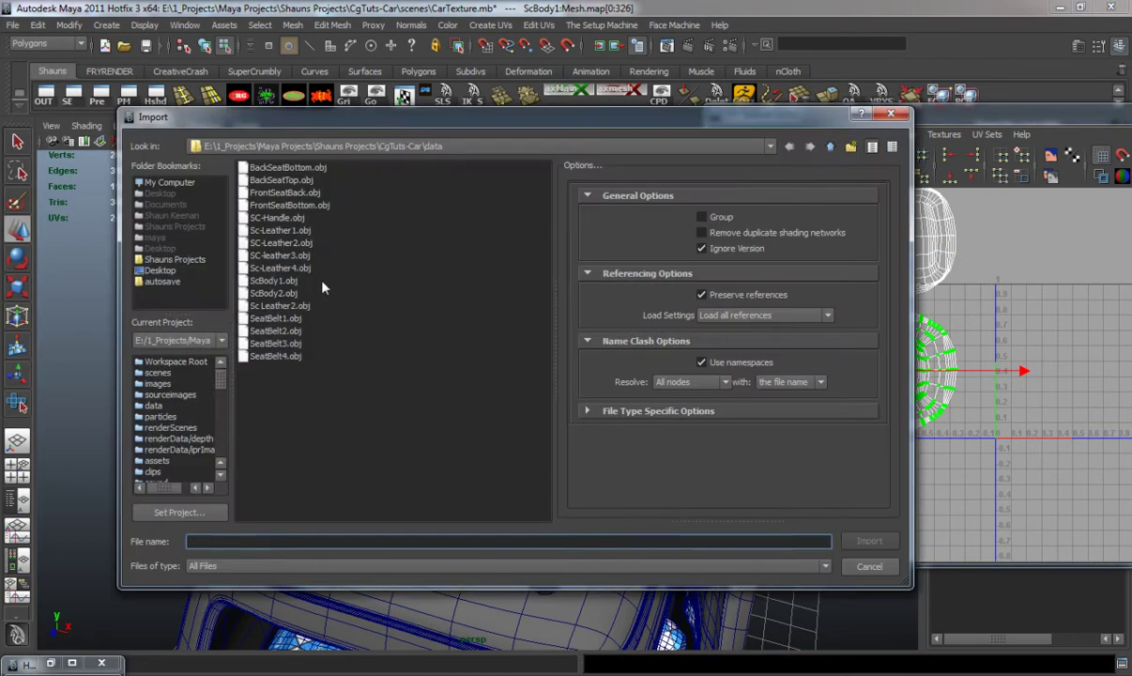
pyautogui.doubleClick(299, 229)
pyautogui.press('f')
pyautogui.keyDown('alt'); pyautogui.moveTo(394, 348); pyautogui.dragTo(267, 380); pyautogui.keyUp('alt')
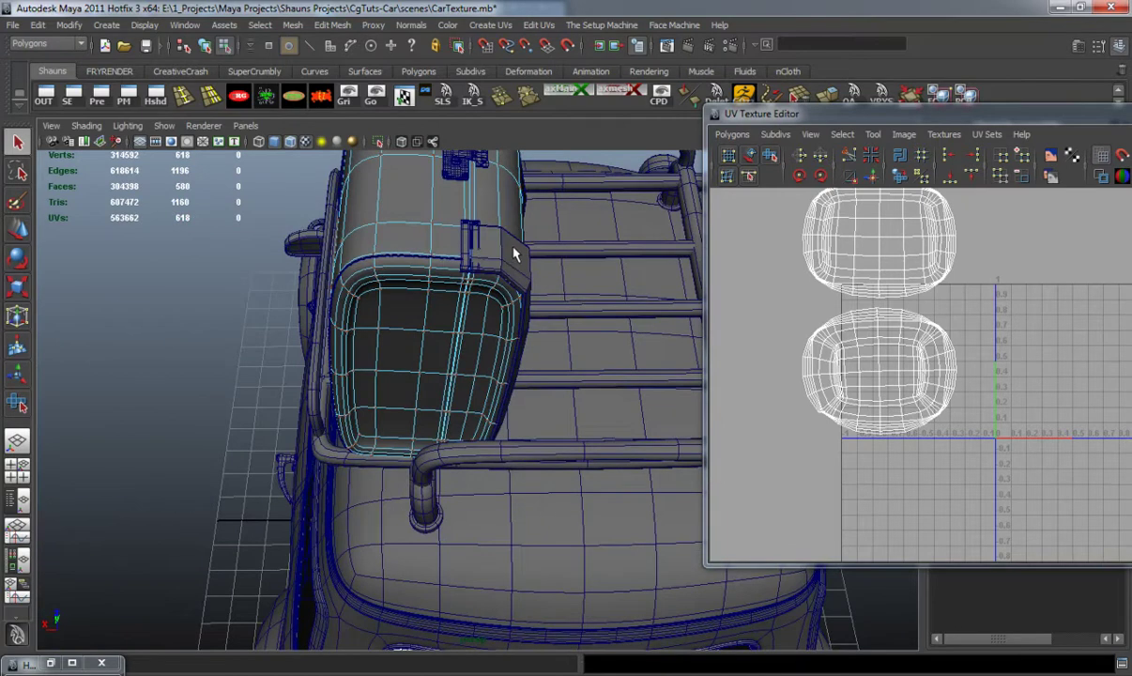
pyautogui.keyDown('shift'); pyautogui.click(514, 254); pyautogui.keyUp('shift')
pyautogui.press('3')
# Step: Select Sc_Leather1's whole UV shell and scale it up well beyond the UV square
pyautogui.moveTo(980, 326); pyautogui.dragTo(1020, 296, button='right')
pyautogui.moveTo(855, 116); pyautogui.dragTo(619, 110)
pyautogui.moveTo(779, 298); pyautogui.dragTo(834, 269, button='right')
pyautogui.press('r')
pyautogui.moveTo(781, 356); pyautogui.dragTo(919, 388)
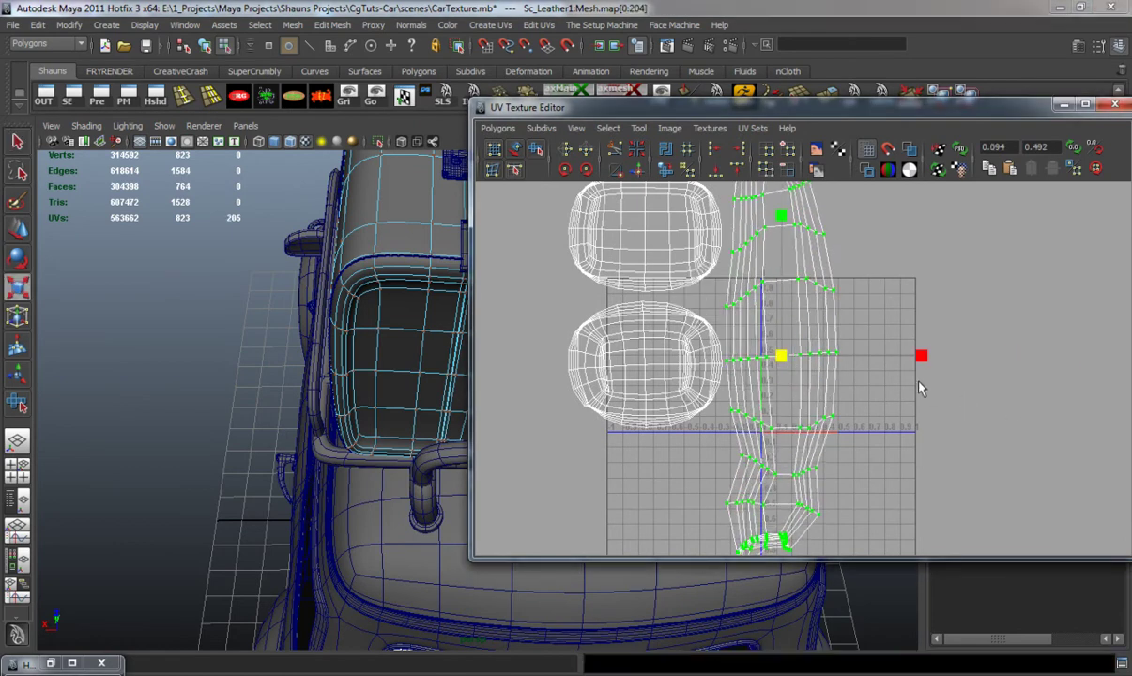
# Step: Unfold Sc_Leather1's UV shell with the Smooth UV tool, including a separate pass on the UVs at its lower end
pyautogui.click(537, 151)
pyautogui.moveTo(707, 535); pyautogui.dragTo(1028, 536)
pyautogui.keyDown('alt'); pyautogui.moveTo(882, 413); pyautogui.dragTo(899, 174, button='middle'); pyautogui.keyUp('alt')
pyautogui.scroll(3, 871, 319)
pyautogui.keyDown('alt'); pyautogui.moveTo(869, 313); pyautogui.dragTo(871, 362, button='right'); pyautogui.keyUp('alt')
pyautogui.moveTo(655, 279); pyautogui.dragTo(914, 400)
pyautogui.moveTo(678, 365); pyautogui.dragTo(769, 377)
# Step: Smooth the UVs at the upper end of Sc_Leather1's shell, and reselect the whole shell for unfolding
pyautogui.keyDown('alt'); pyautogui.moveTo(858, 353); pyautogui.dragTo(818, 243, button='right'); pyautogui.keyUp('alt')
pyautogui.keyDown('alt'); pyautogui.moveTo(806, 188); pyautogui.dragTo(822, 328, button='middle'); pyautogui.keyUp('alt')
pyautogui.keyDown('alt'); pyautogui.moveTo(822, 328); pyautogui.dragTo(819, 264, button='right'); pyautogui.keyUp('alt')
pyautogui.keyDown('alt'); pyautogui.moveTo(819, 264); pyautogui.dragTo(834, 443, button='middle'); pyautogui.keyUp('alt')
pyautogui.keyDown('alt'); pyautogui.moveTo(756, 322); pyautogui.dragTo(796, 304, button='right'); pyautogui.keyUp('alt')
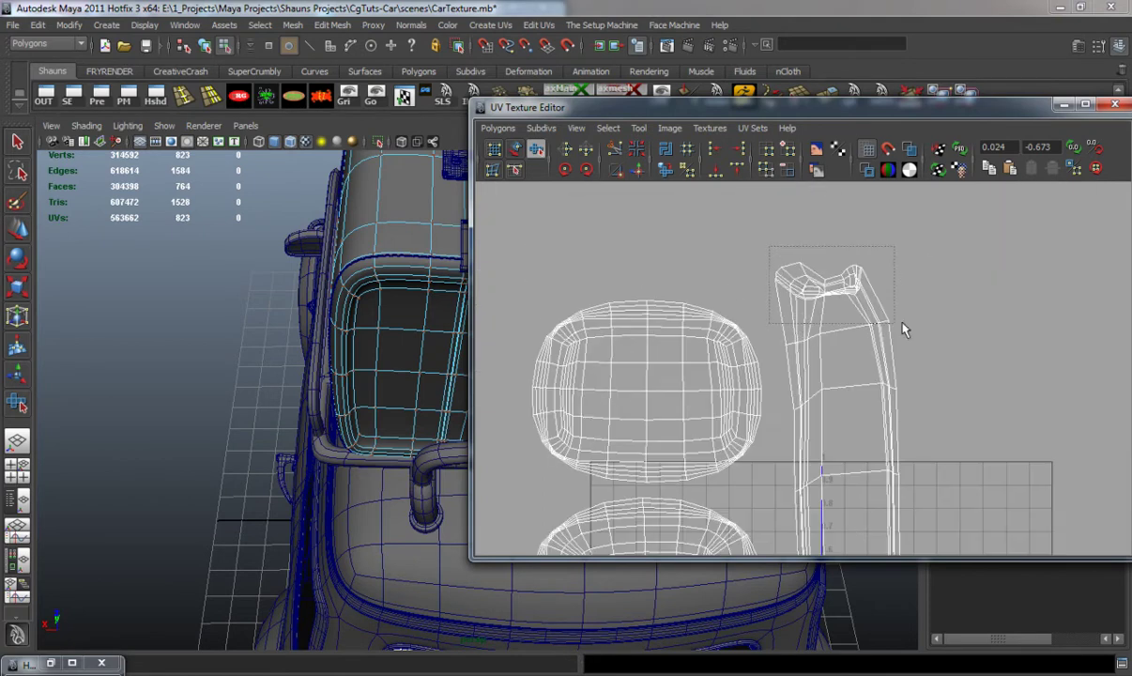
pyautogui.moveTo(756, 328); pyautogui.dragTo(773, 332)
pyautogui.moveTo(779, 362)
pyautogui.keyDown('ctrl'); pyautogui.mouseDown(button='right')
pyautogui.moveTo(772, 355)
pyautogui.moveTo(783, 378)
pyautogui.mouseUp(button='right'); pyautogui.keyUp('ctrl')
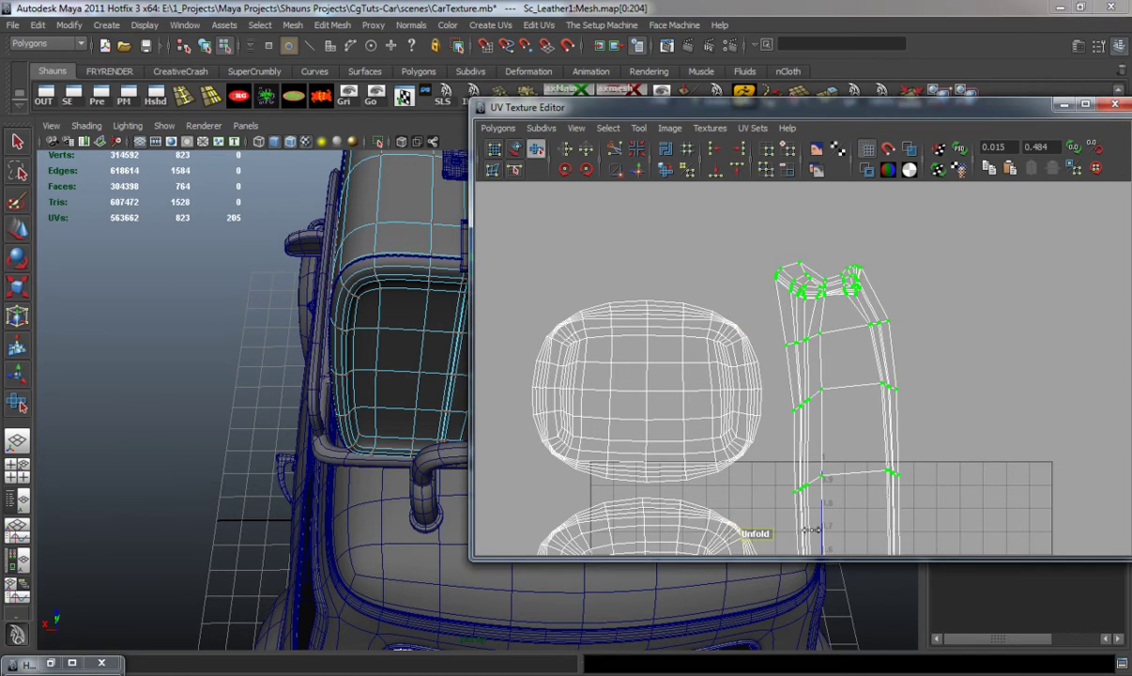
# Step: Scale Sc_Leather1's UV shell down to about one UV unit tall and move it past the body shells in negative U
pyautogui.keyDown('alt'); pyautogui.moveTo(999, 501); pyautogui.dragTo(869, 392, button='right'); pyautogui.keyUp('alt')
pyautogui.keyDown('alt'); pyautogui.moveTo(870, 391); pyautogui.dragTo(879, 305, button='middle'); pyautogui.keyUp('alt')
pyautogui.press('r')
pyautogui.moveTo(832, 383); pyautogui.dragTo(741, 377)
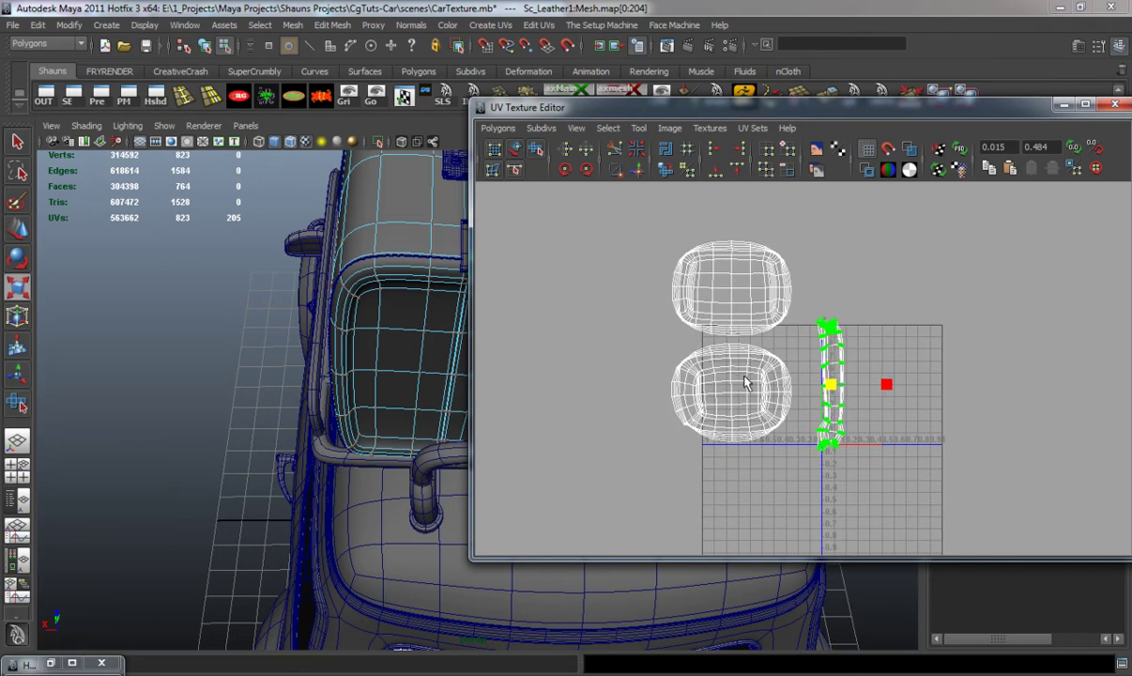
pyautogui.press('w')
pyautogui.moveTo(824, 385); pyautogui.dragTo(577, 363)
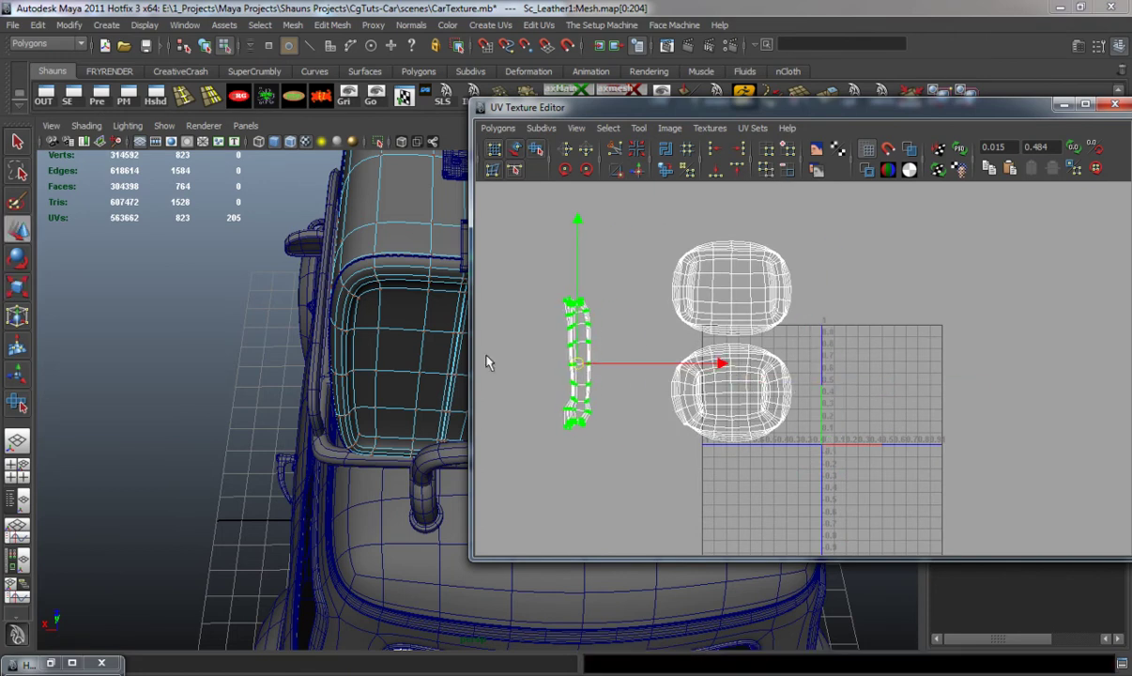
# Step: Import SC-Leather2.obj and show the new strap mesh in smooth preview
pyautogui.keyDown('alt'); pyautogui.moveTo(347, 348); pyautogui.dragTo(381, 331); pyautogui.keyUp('alt')
pyautogui.keyDown('alt'); pyautogui.moveTo(381, 332); pyautogui.dragTo(258, 399, button='middle'); pyautogui.keyUp('alt')
pyautogui.keyDown('alt'); pyautogui.moveTo(259, 399); pyautogui.dragTo(216, 343); pyautogui.keyUp('alt')
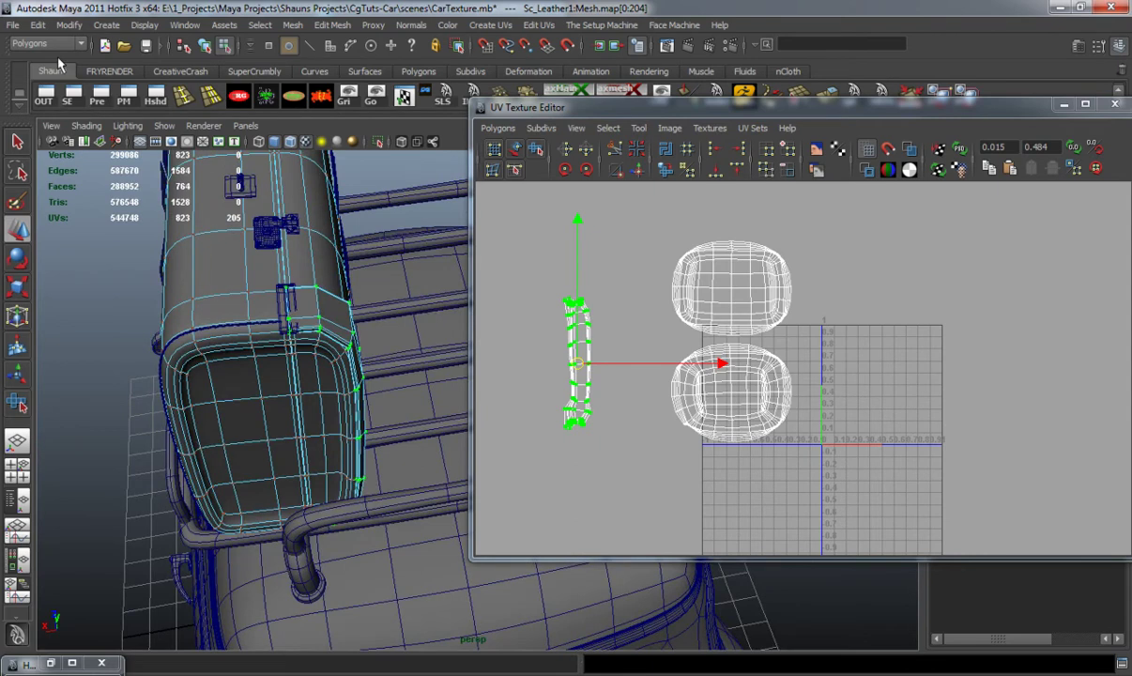
pyautogui.click(14, 25)
pyautogui.click(40, 147)
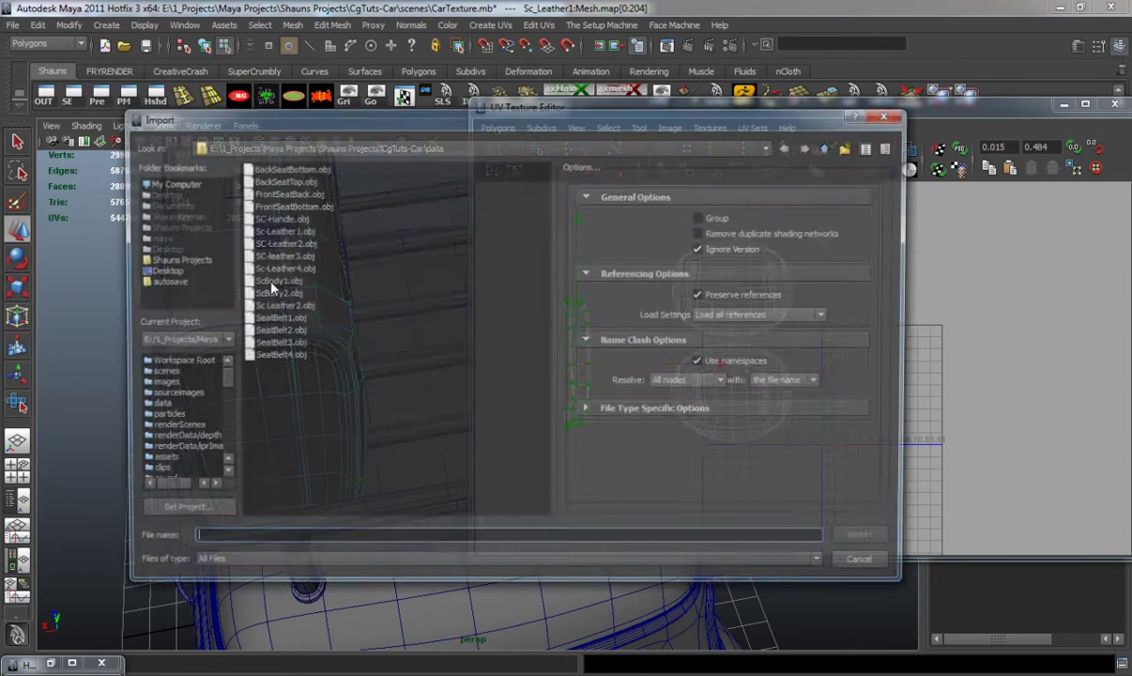
pyautogui.doubleClick(275, 243)
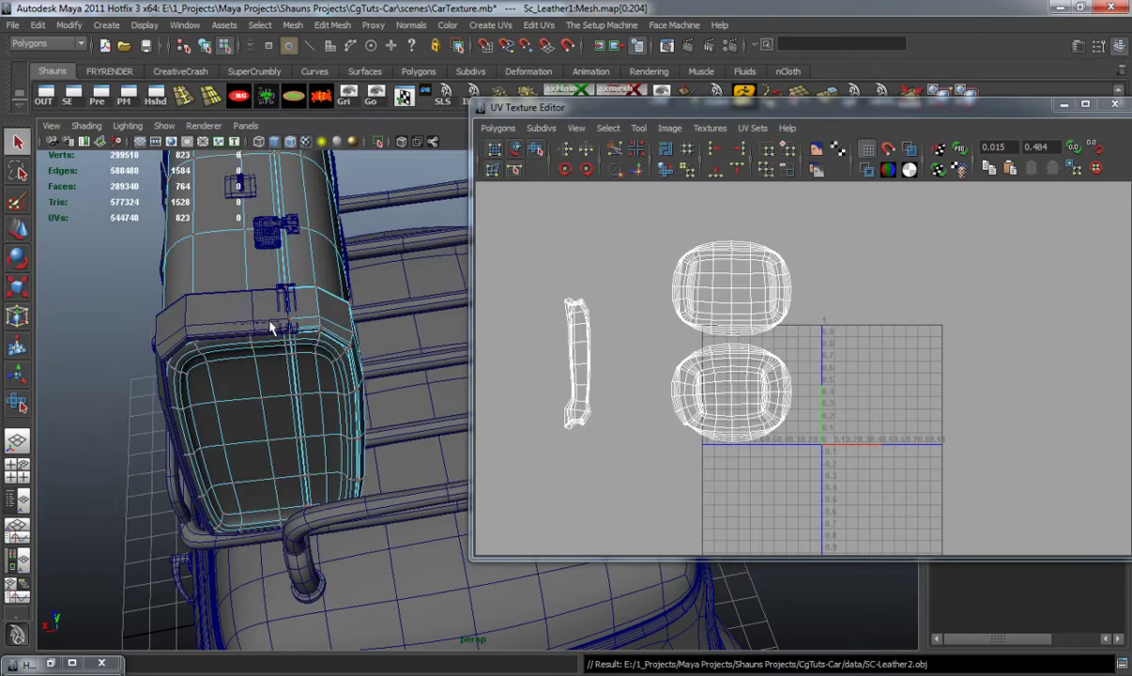
pyautogui.click(253, 366)
pyautogui.press('3')
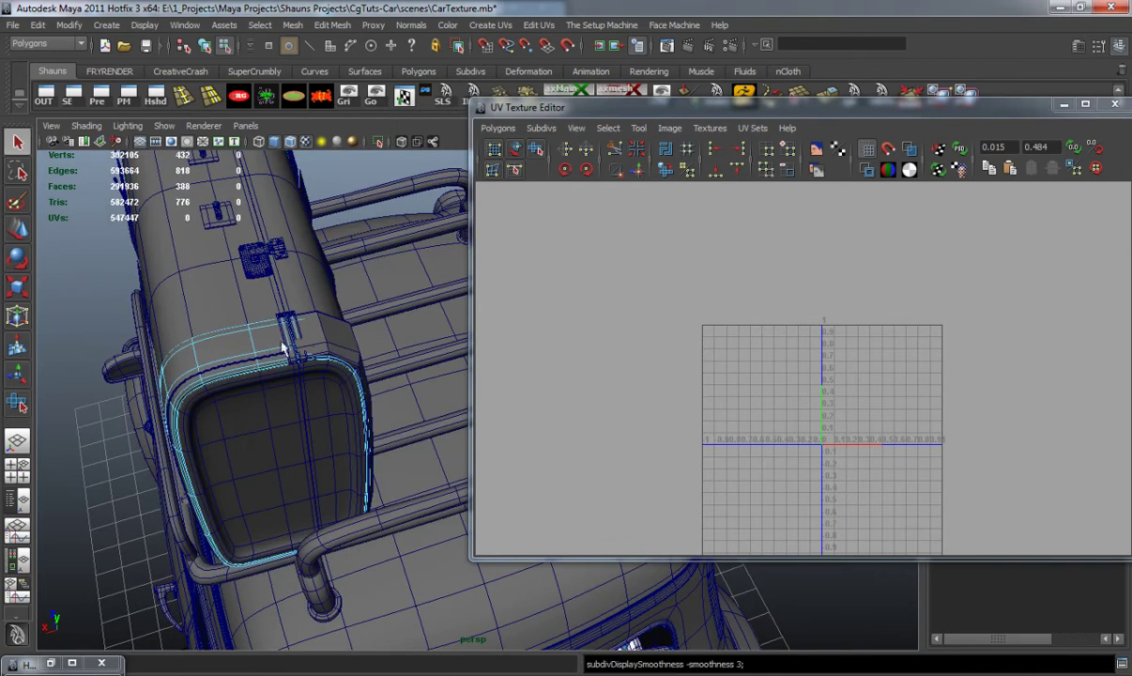
# Step: Show Sc_Leather1 in smooth preview and delete the imported SC_Leather2 strap mesh
pyautogui.click(331, 343)
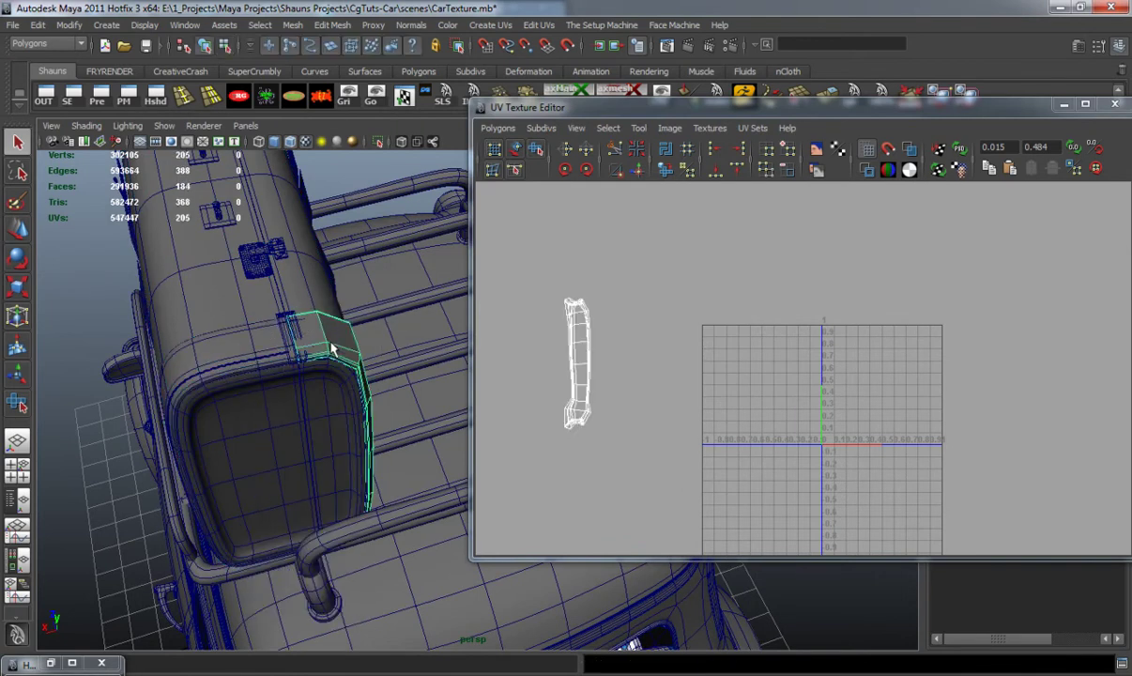
pyautogui.press('3')
pyautogui.moveTo(251, 346); pyautogui.dragTo(282, 328, button='right')
pyautogui.click(248, 341)
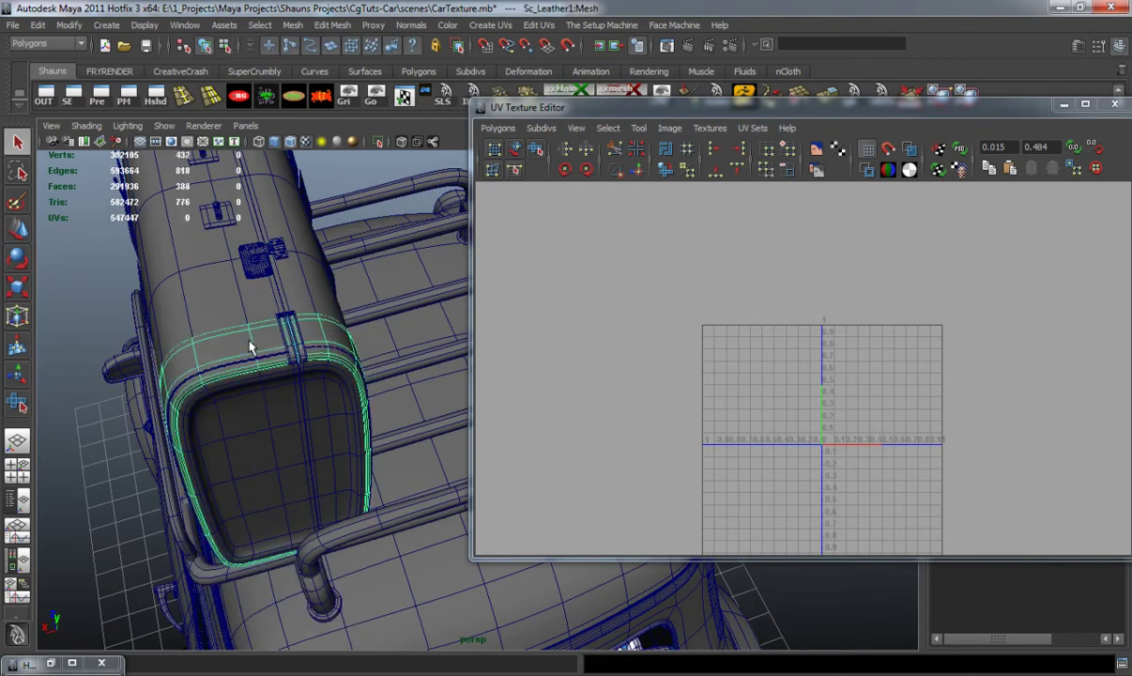
pyautogui.scroll(-3, 834, 408)
pyautogui.scroll(2, 837, 432)
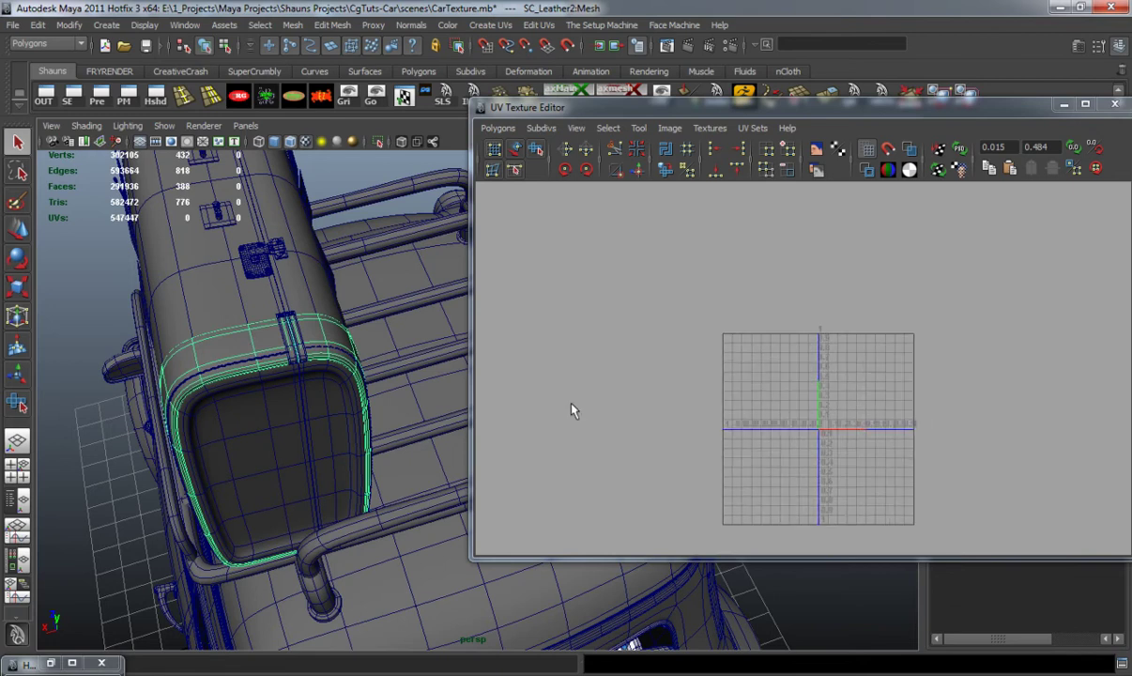
pyautogui.click(570, 405)
# Step: Import Sc Leather2.obj and show the new strap mesh in smooth preview
pyautogui.click(20, 27)
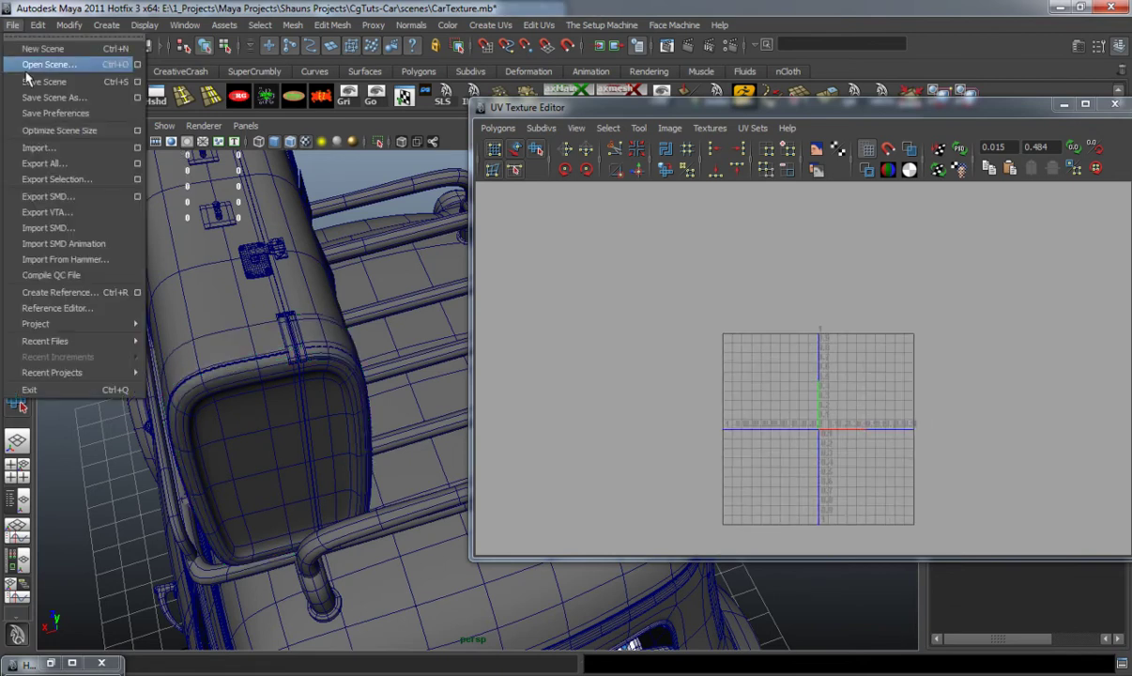
pyautogui.click(38, 144)
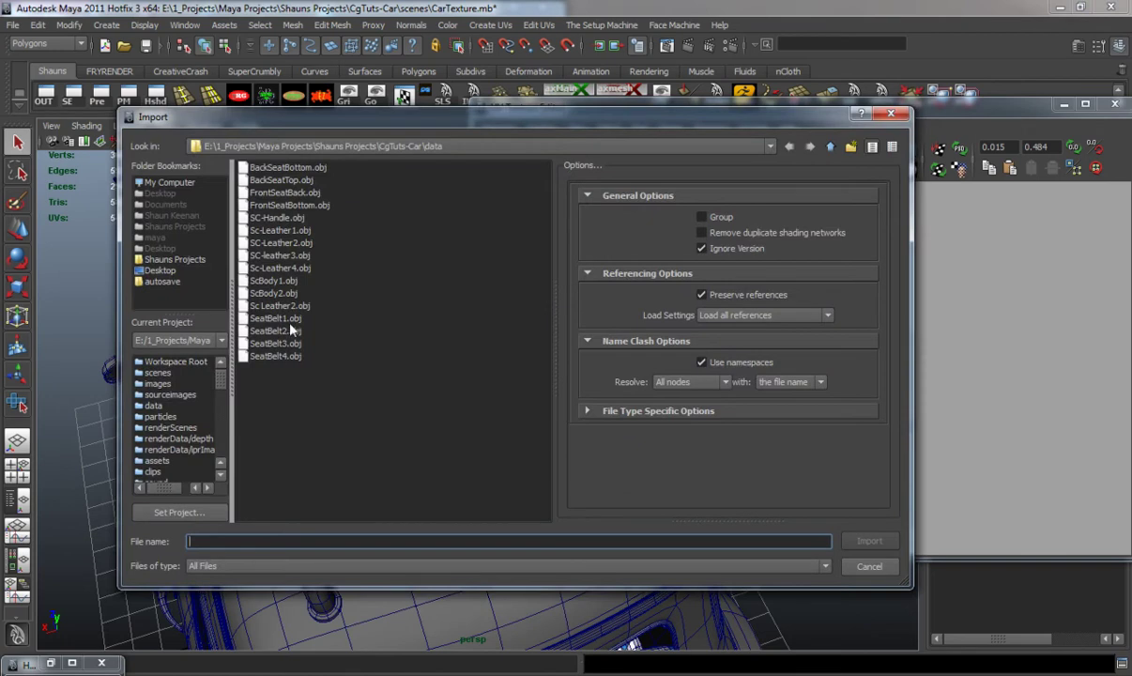
pyautogui.doubleClick(279, 305)
pyautogui.click(241, 346)
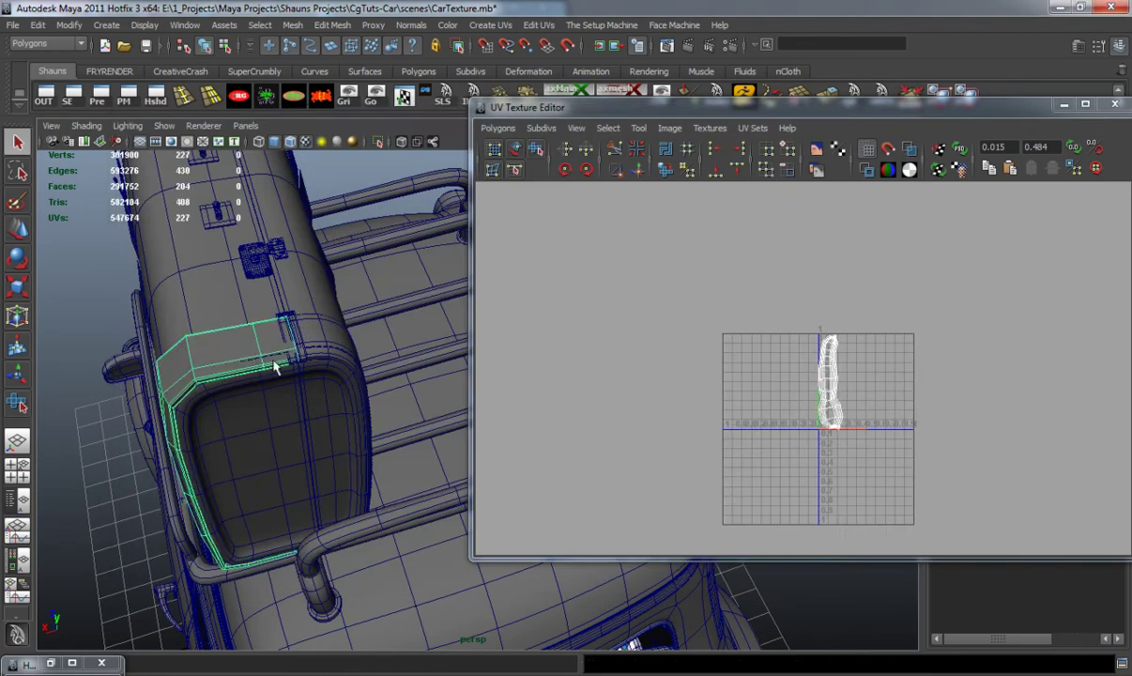
pyautogui.press('3')
# Step: Add both suitcase bodies and Sc_Leather1 to the UV display, and select Sc_Leather2's whole UV shell
pyautogui.keyDown('shift'); pyautogui.click(287, 274); pyautogui.keyUp('shift')
pyautogui.keyDown('shift'); pyautogui.click(306, 312); pyautogui.keyUp('shift')
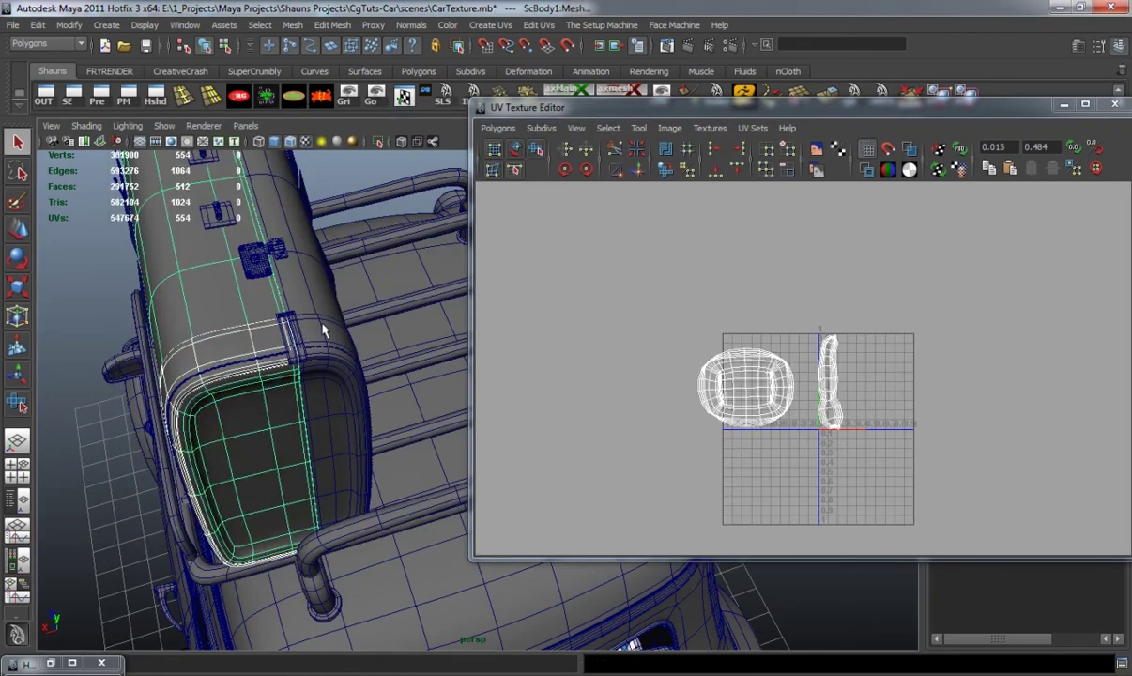
pyautogui.keyDown('shift'); pyautogui.click(321, 328); pyautogui.keyUp('shift')
pyautogui.moveTo(836, 354); pyautogui.dragTo(892, 354, button='right')
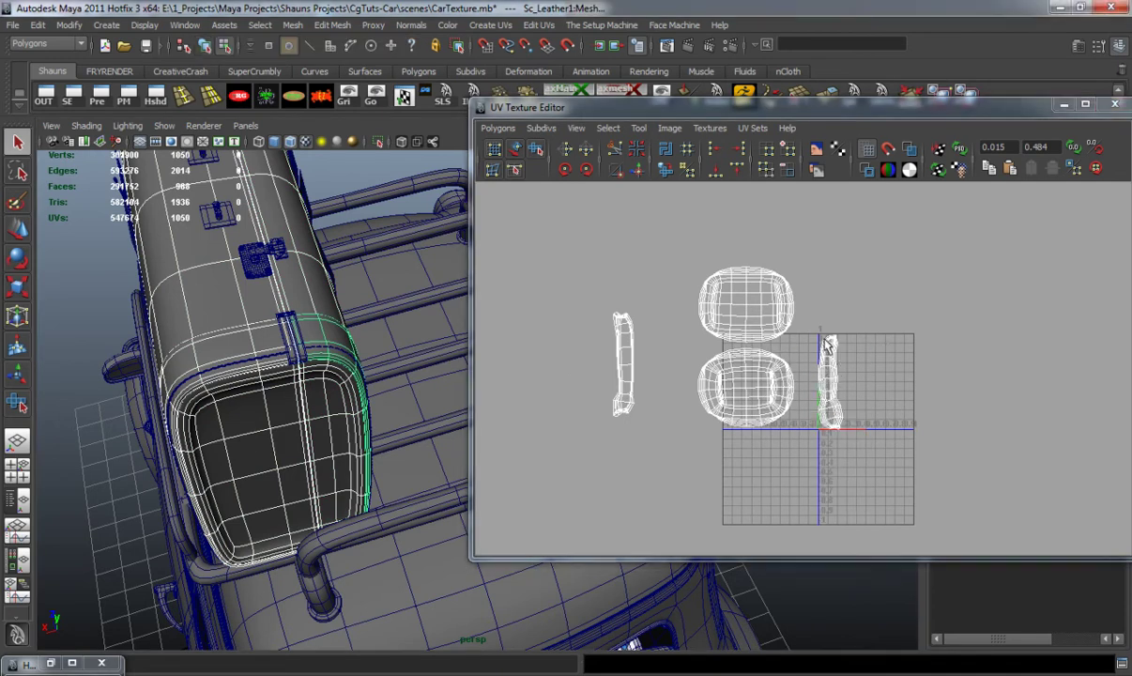
pyautogui.moveTo(819, 335); pyautogui.dragTo(838, 368)
pyautogui.keyDown('ctrl'); pyautogui.moveTo(855, 347); pyautogui.dragTo(725, 353, button='right'); pyautogui.keyUp('ctrl')
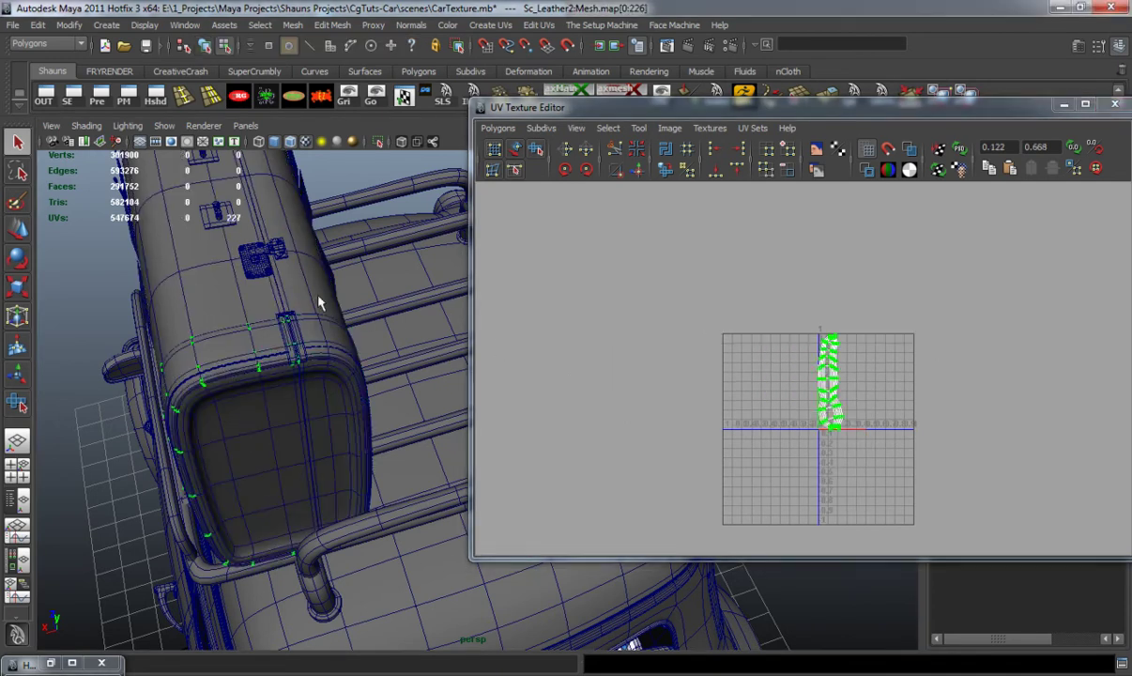
# Step: Redisplay the other suitcase parts' UVs and move Sc_Leather2's shell beside Sc_Leather1's, enlarging it slightly to a similar height
pyautogui.keyDown('shift'); pyautogui.click(327, 334); pyautogui.keyUp('shift')
pyautogui.keyDown('shift'); pyautogui.click(295, 331); pyautogui.keyUp('shift')
pyautogui.keyDown('shift'); pyautogui.click(217, 314); pyautogui.keyUp('shift')
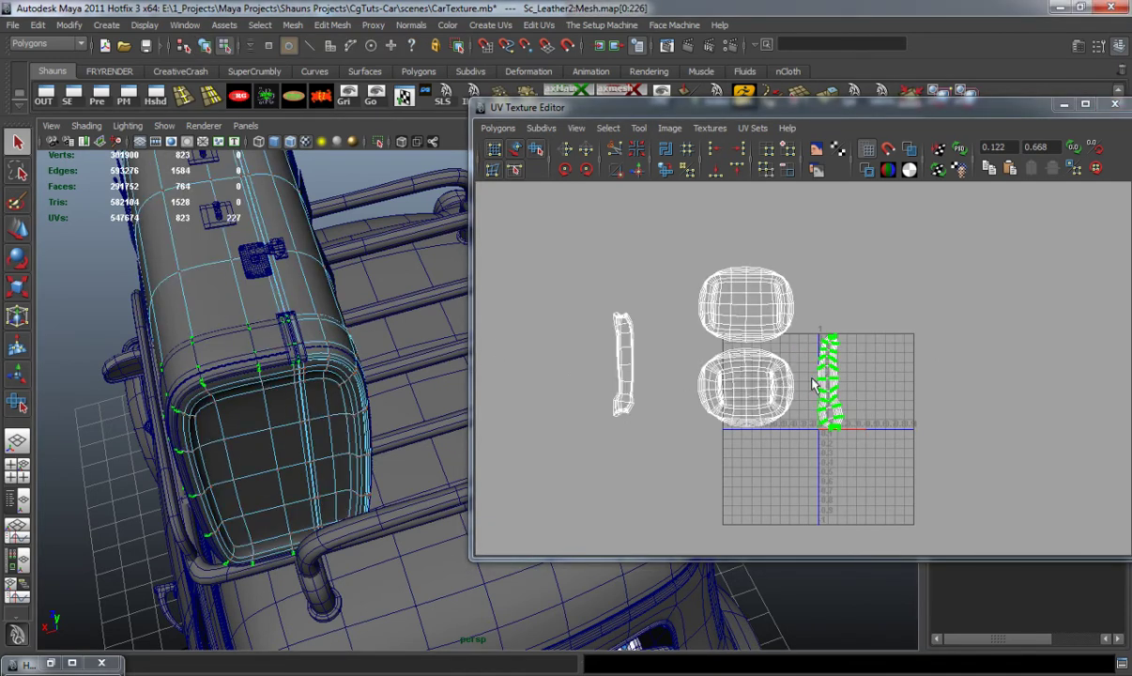
pyautogui.press('w')
pyautogui.moveTo(814, 383); pyautogui.dragTo(591, 372)
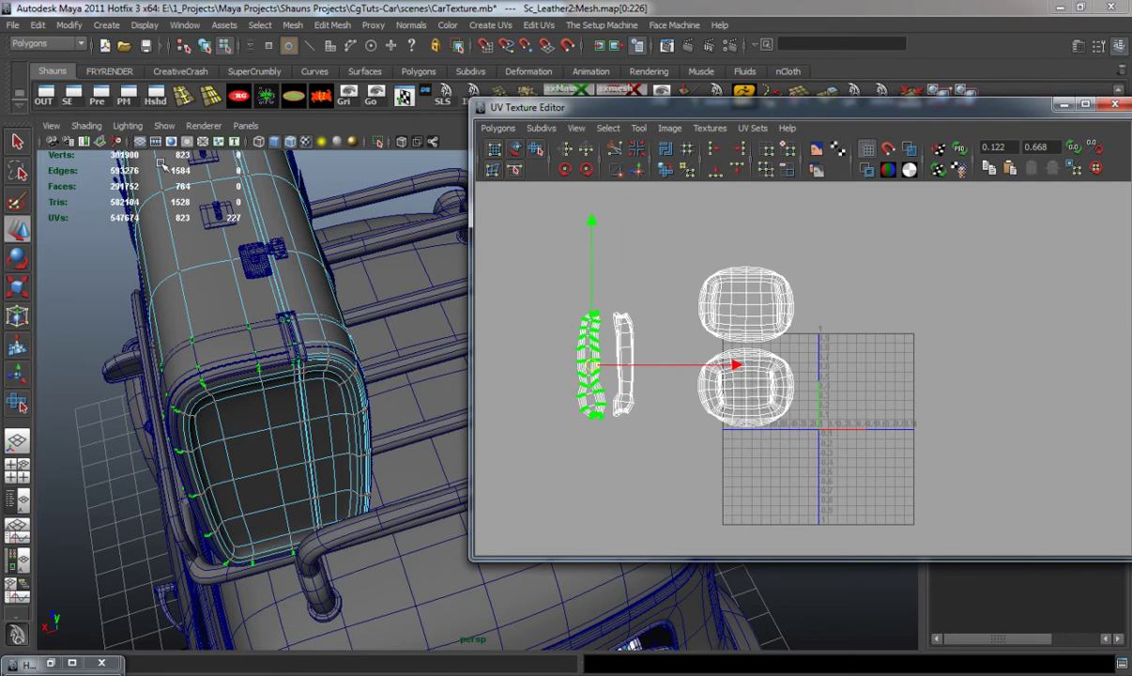
# Step: Import SC-leather3.obj and add the new strap mesh to the UV display with the suitcase parts
pyautogui.click(13, 24)
pyautogui.click(42, 146)
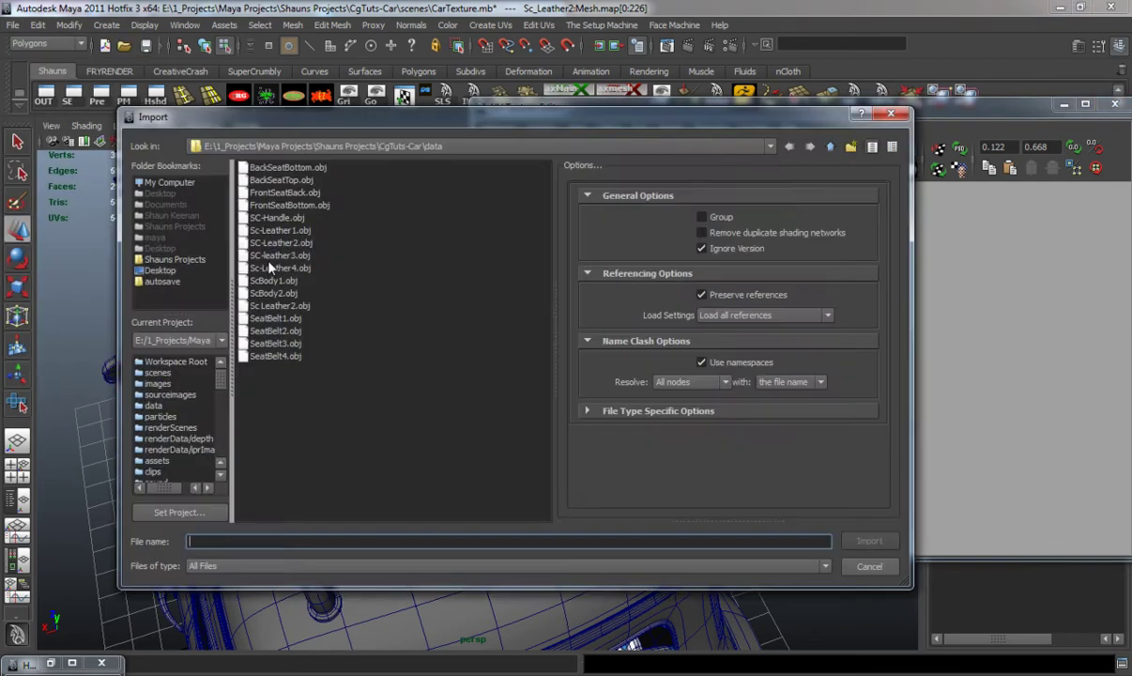
pyautogui.doubleClick(274, 256)
pyautogui.keyDown('alt'); pyautogui.moveTo(346, 303); pyautogui.dragTo(262, 393); pyautogui.keyUp('alt')
pyautogui.keyDown('shift'); pyautogui.click(192, 359); pyautogui.keyUp('shift')
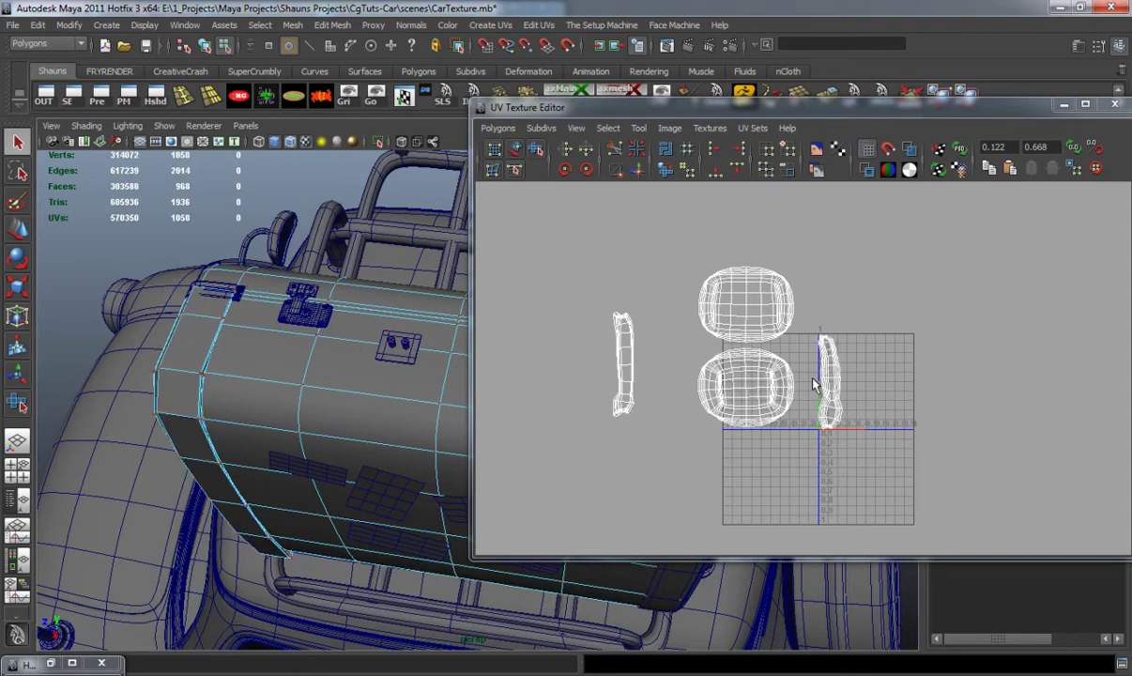
# Step: Select SC_leather3's whole UV shell, redisplay Sc_Leather2, and move the slightly enlarged shell beside Sc_Leather2's in negative U
pyautogui.keyDown('ctrl'); pyautogui.moveTo(829, 366); pyautogui.dragTo(884, 337, button='right'); pyautogui.keyUp('ctrl')
pyautogui.keyDown('alt'); pyautogui.moveTo(384, 409); pyautogui.dragTo(306, 400); pyautogui.keyUp('alt')
pyautogui.keyDown('shift'); pyautogui.click(351, 393); pyautogui.keyUp('shift')
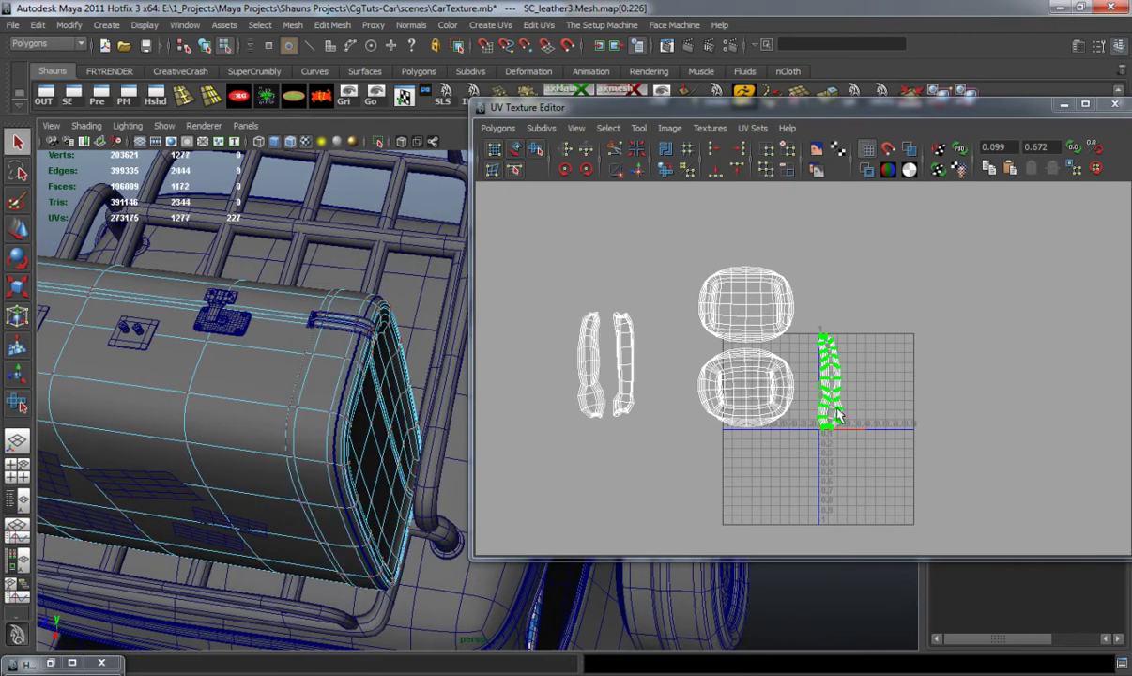
pyautogui.press('w')
pyautogui.moveTo(837, 387); pyautogui.dragTo(561, 371)
pyautogui.press('r')
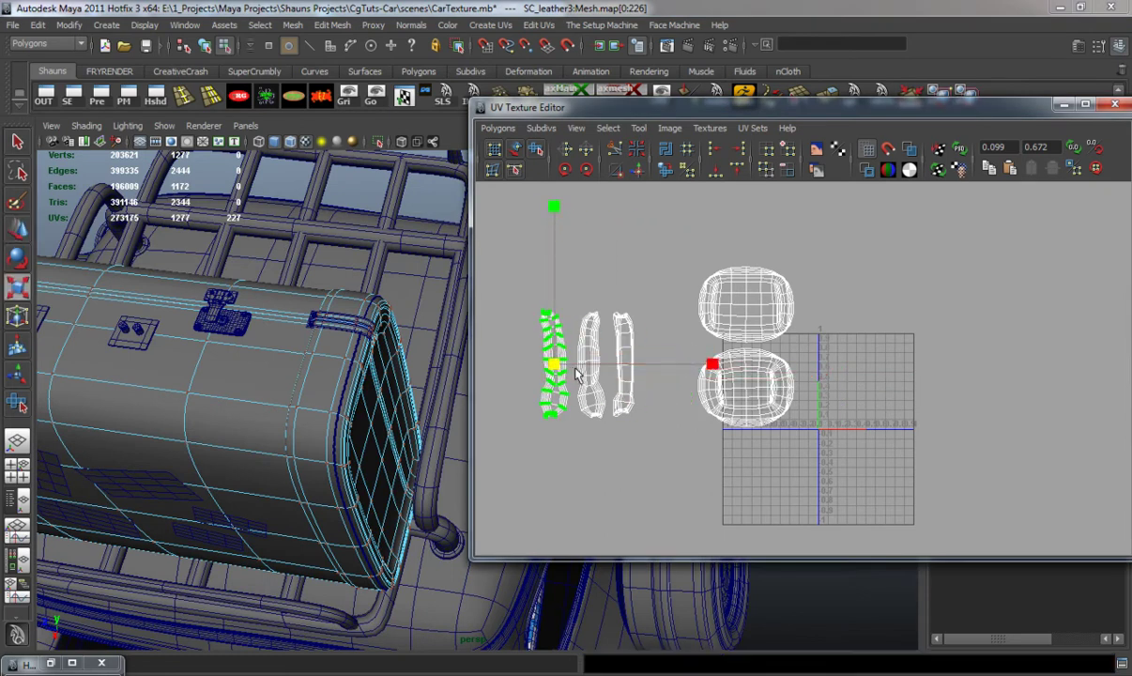
pyautogui.press('w')
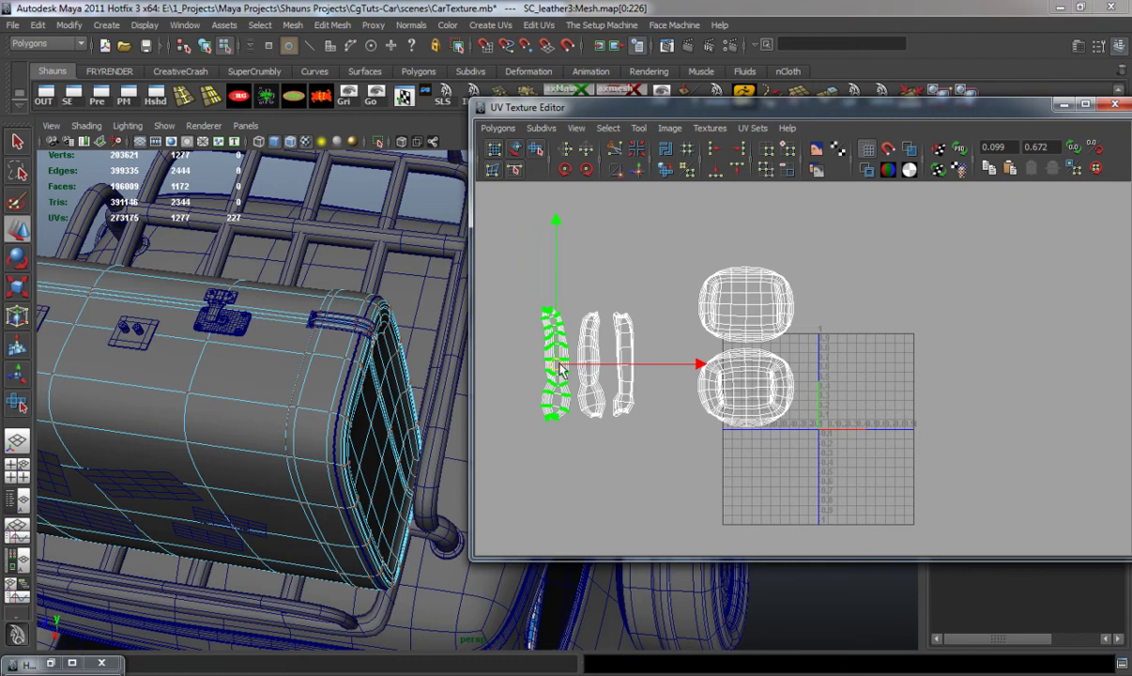
# Step: Import Sc-Leather4.obj and add the new strap mesh to the UV display with the other suitcase parts
pyautogui.keyDown('alt'); pyautogui.moveTo(388, 368); pyautogui.dragTo(151, 271); pyautogui.keyUp('alt')
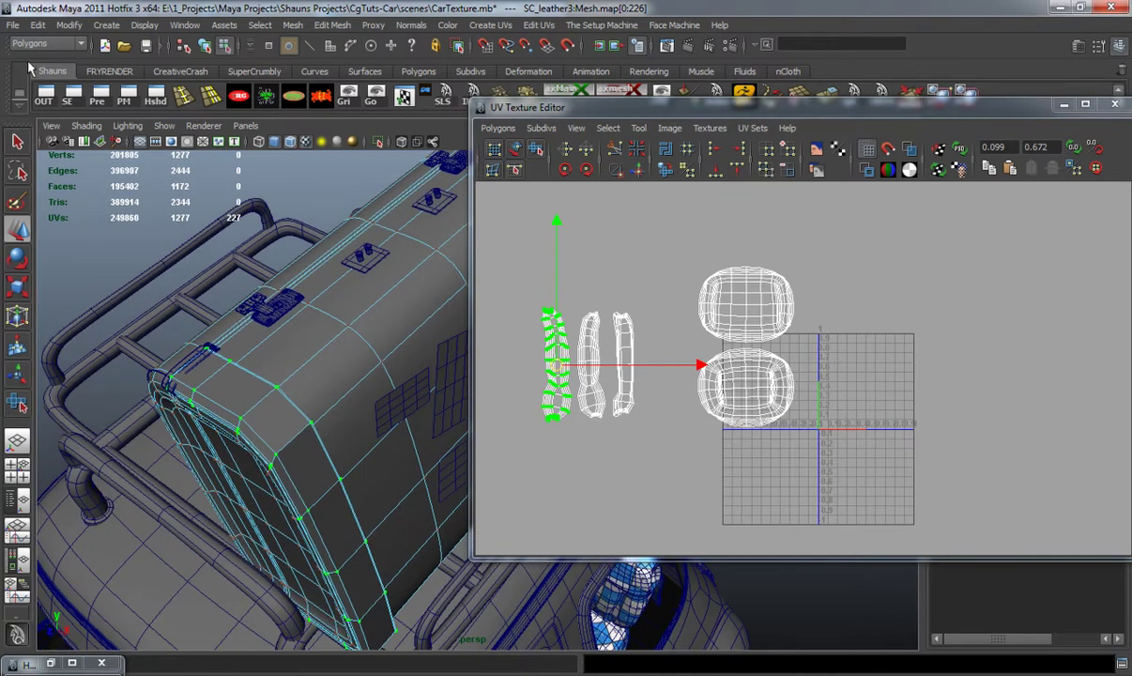
pyautogui.click(13, 25)
pyautogui.click(46, 137)
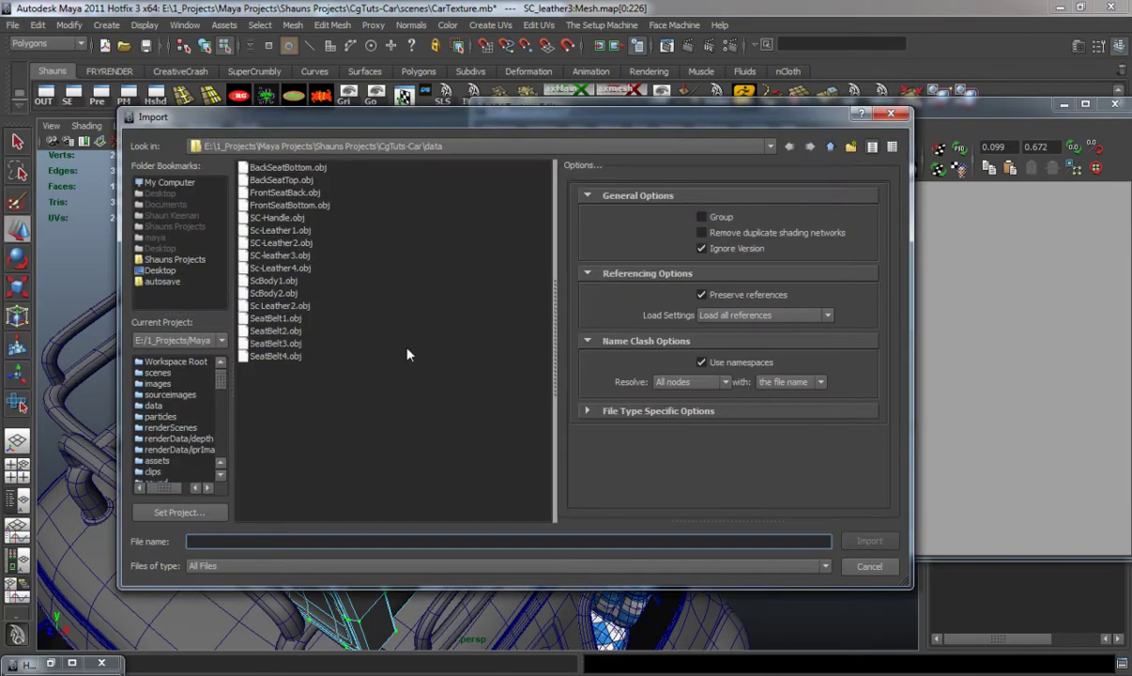
pyautogui.doubleClick(289, 282)
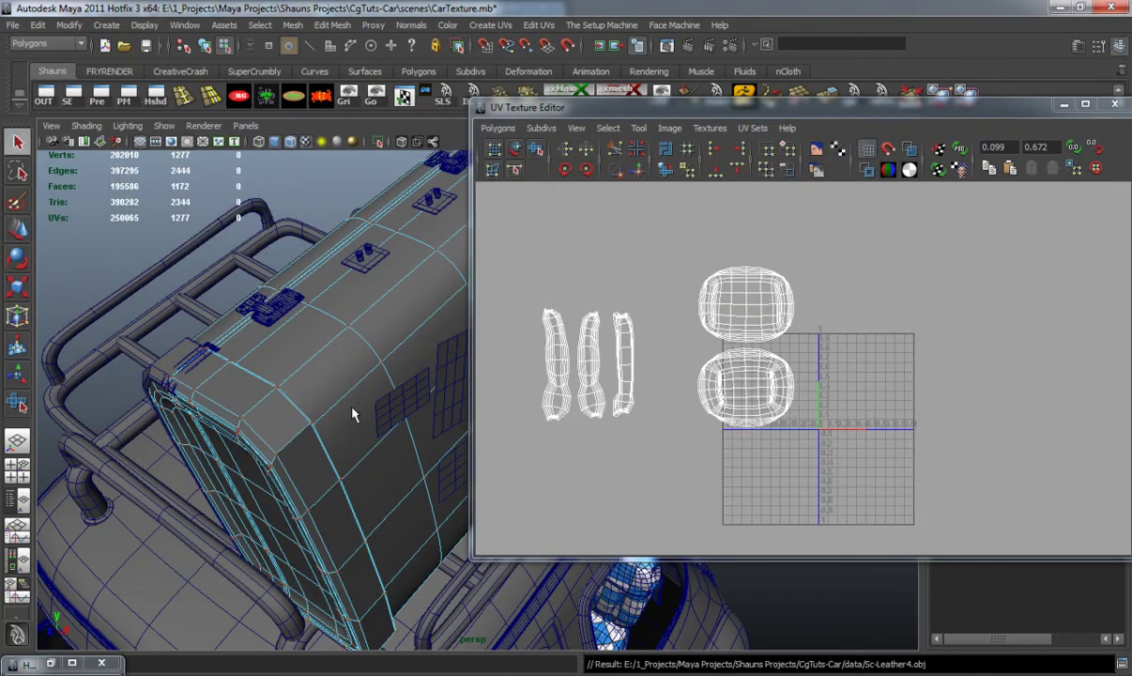
pyautogui.keyDown('alt'); pyautogui.moveTo(245, 416); pyautogui.dragTo(348, 369); pyautogui.keyUp('alt')
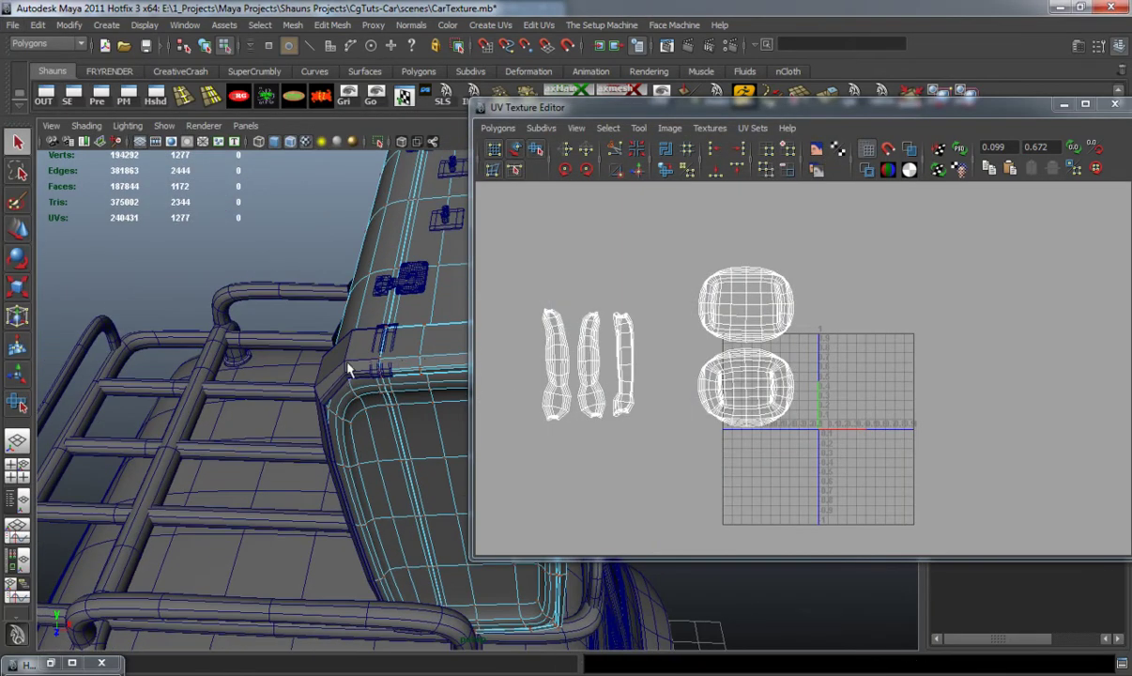
pyautogui.click(387, 353)
pyautogui.click(348, 337)
# Step: Move Sc_Leather4's whole UV shell beside SC_leather3's in negative U and enlarge it slightly to a similar height
pyautogui.moveTo(826, 333); pyautogui.dragTo(857, 375)
pyautogui.keyDown('ctrl'); pyautogui.moveTo(842, 340); pyautogui.dragTo(794, 343, button='right'); pyautogui.keyUp('ctrl')
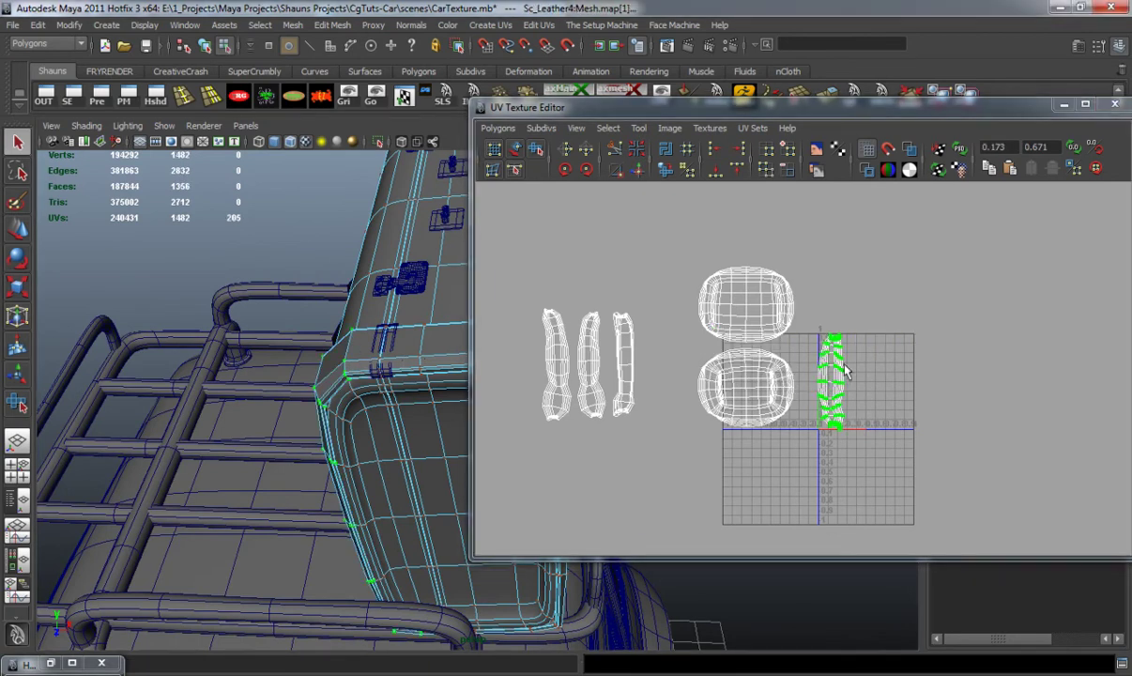
pyautogui.press('w')
pyautogui.scroll(-1, 787, 372)
pyautogui.keyDown('alt'); pyautogui.moveTo(773, 358); pyautogui.dragTo(711, 368, button='middle'); pyautogui.keyUp('alt')
pyautogui.moveTo(711, 376); pyautogui.dragTo(612, 362)
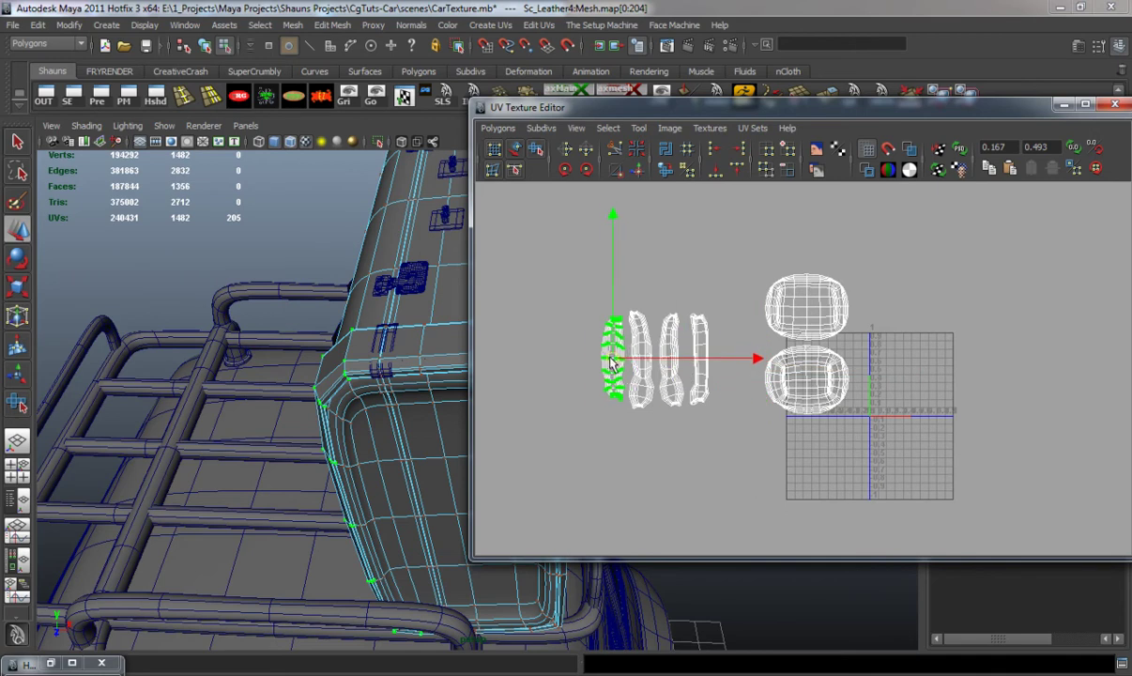
pyautogui.press('r')
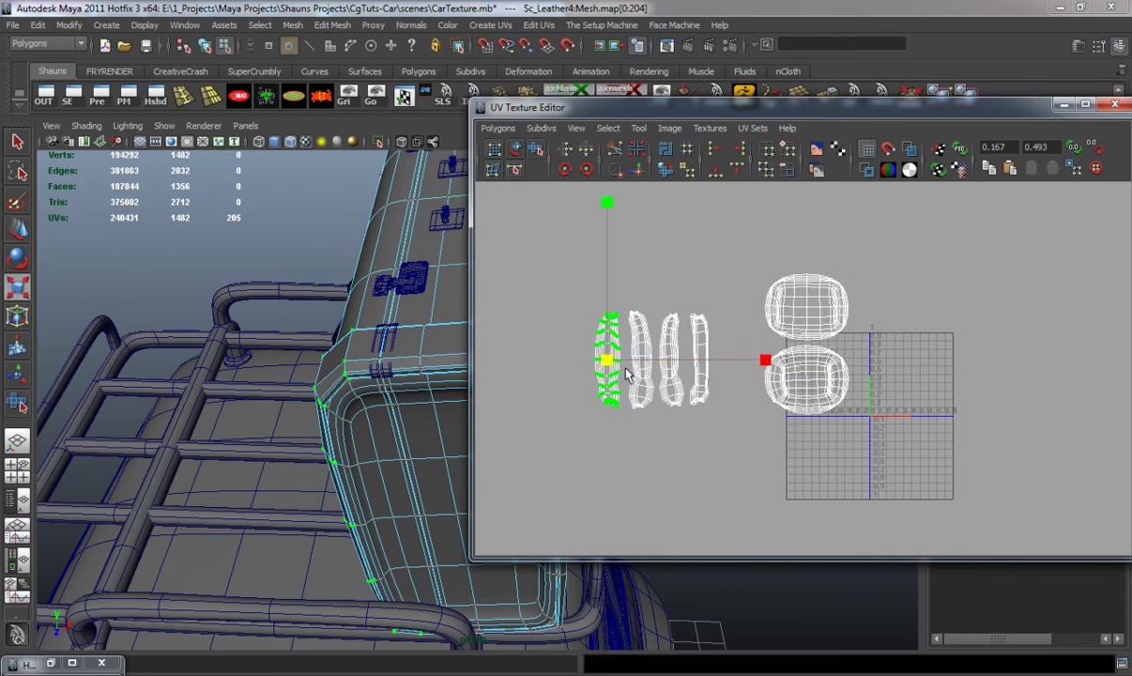
pyautogui.keyDown('alt'); pyautogui.moveTo(636, 378); pyautogui.dragTo(630, 380, button='middle'); pyautogui.keyUp('alt')
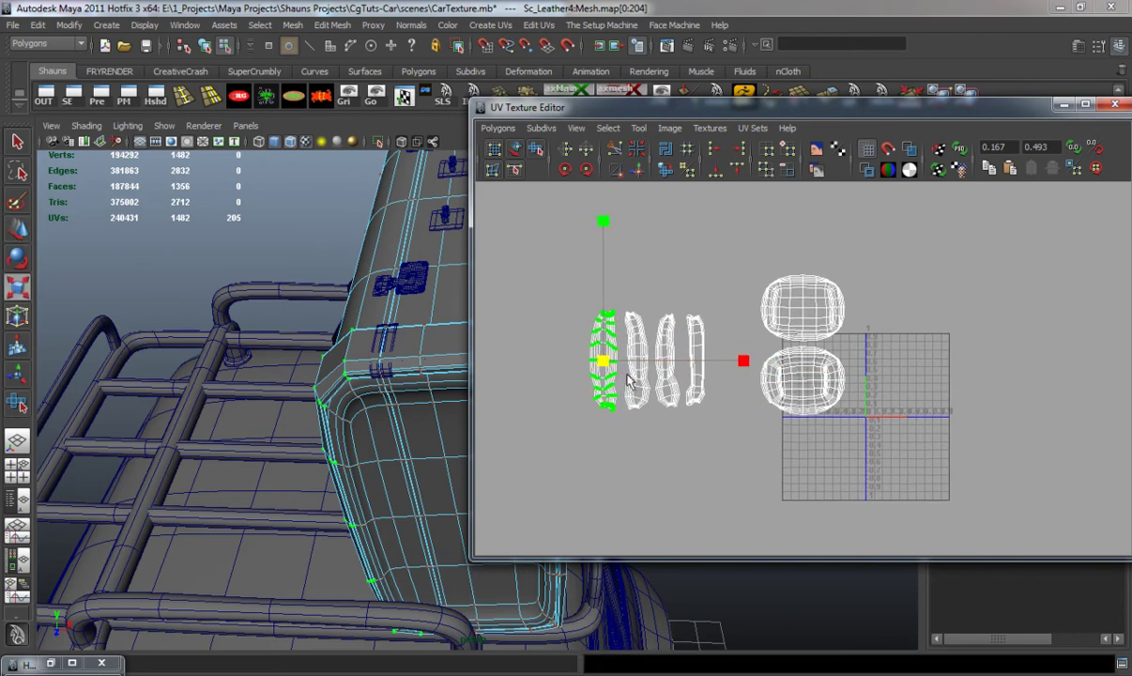
# Step: Move the four strap UV shells close to the suitcase body shells and place Sc_Leather4 and SC_leather3 beneath the other two
pyautogui.press('w')
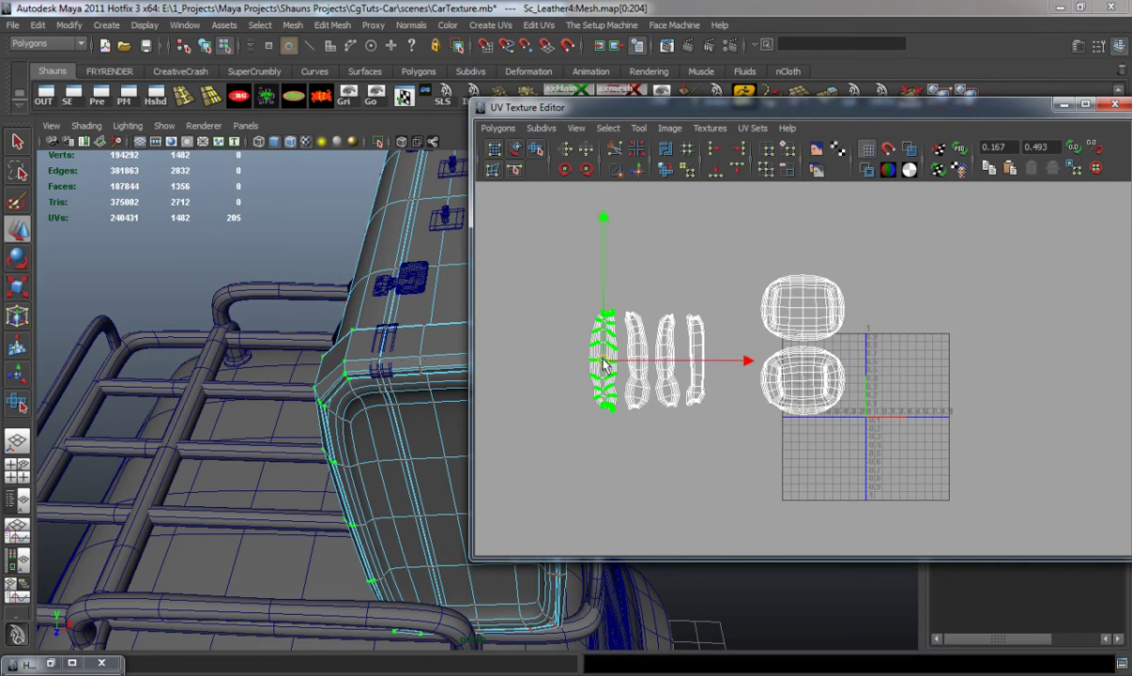
pyautogui.moveTo(633, 380); pyautogui.dragTo(715, 420)
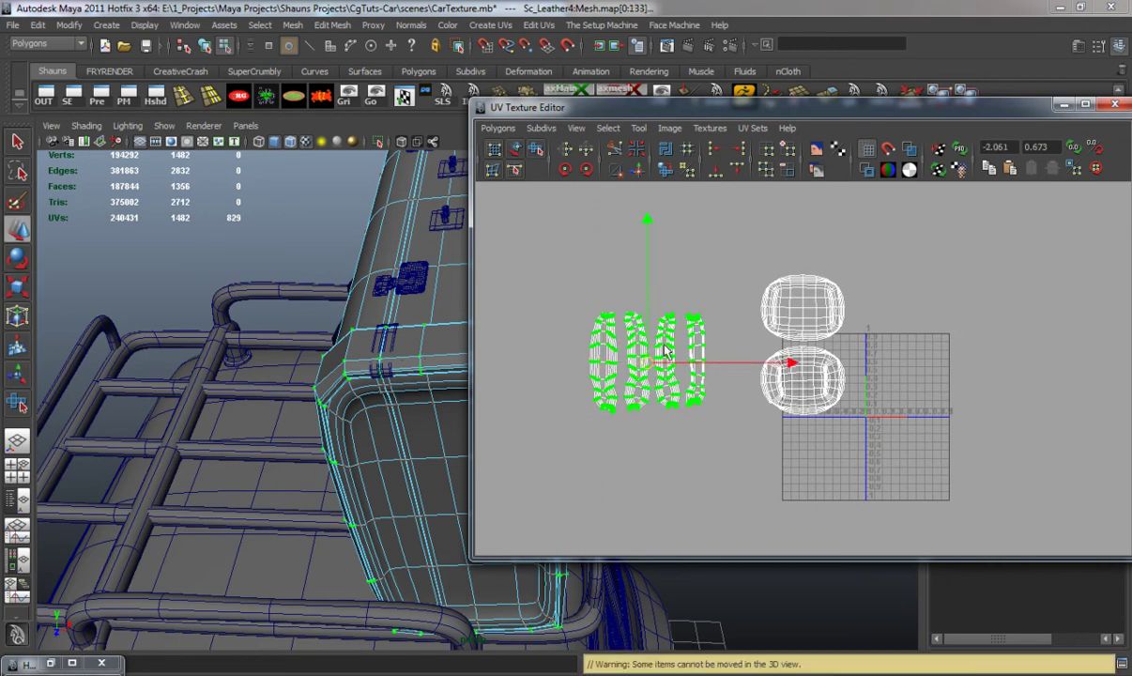
pyautogui.moveTo(644, 373); pyautogui.dragTo(691, 327)
pyautogui.click(679, 381)
pyautogui.moveTo(631, 357); pyautogui.dragTo(685, 383)
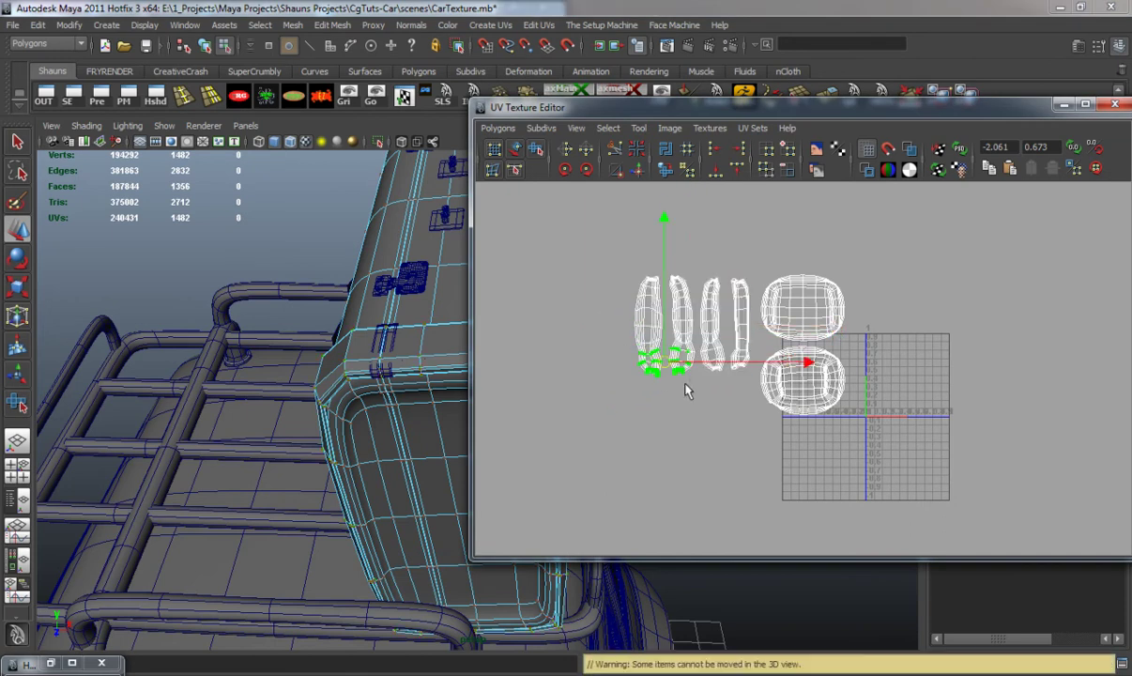
pyautogui.keyDown('ctrl'); pyautogui.moveTo(670, 367); pyautogui.dragTo(708, 339, button='right'); pyautogui.keyUp('ctrl')
pyautogui.moveTo(666, 333); pyautogui.dragTo(732, 432)
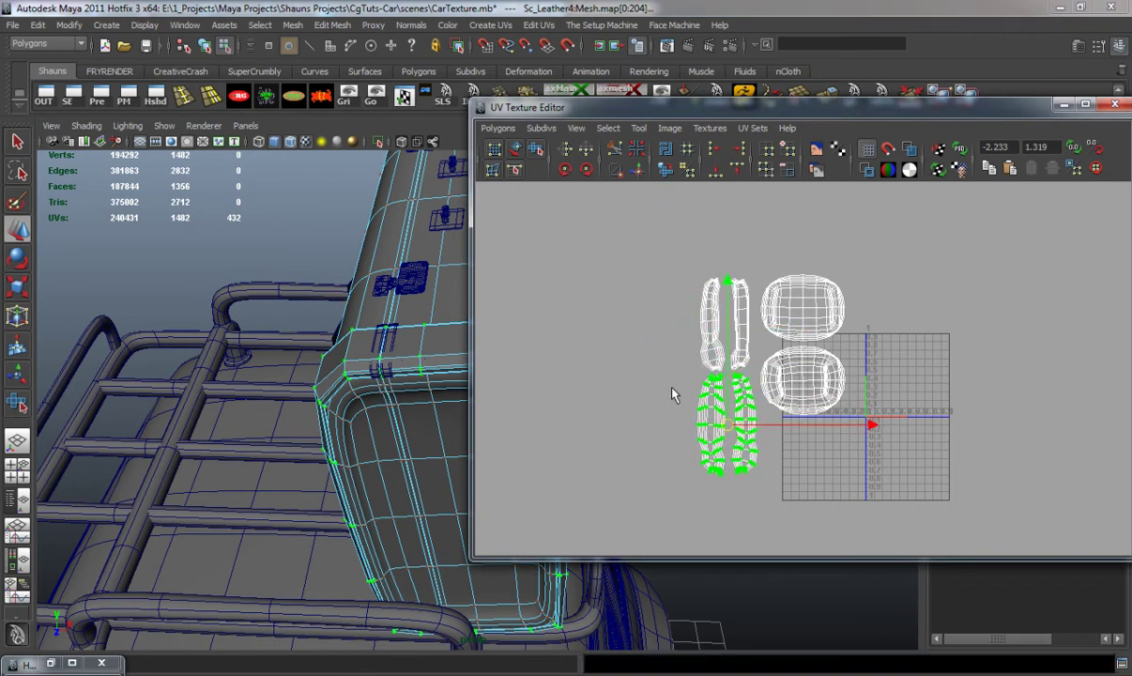
# Step: Return to object selection and select both suitcase bodies together with all four leather straps
pyautogui.moveTo(907, 489); pyautogui.dragTo(908, 490)
pyautogui.moveTo(795, 113); pyautogui.dragTo(1050, 116)
pyautogui.moveTo(467, 354); pyautogui.dragTo(487, 343, button='right')
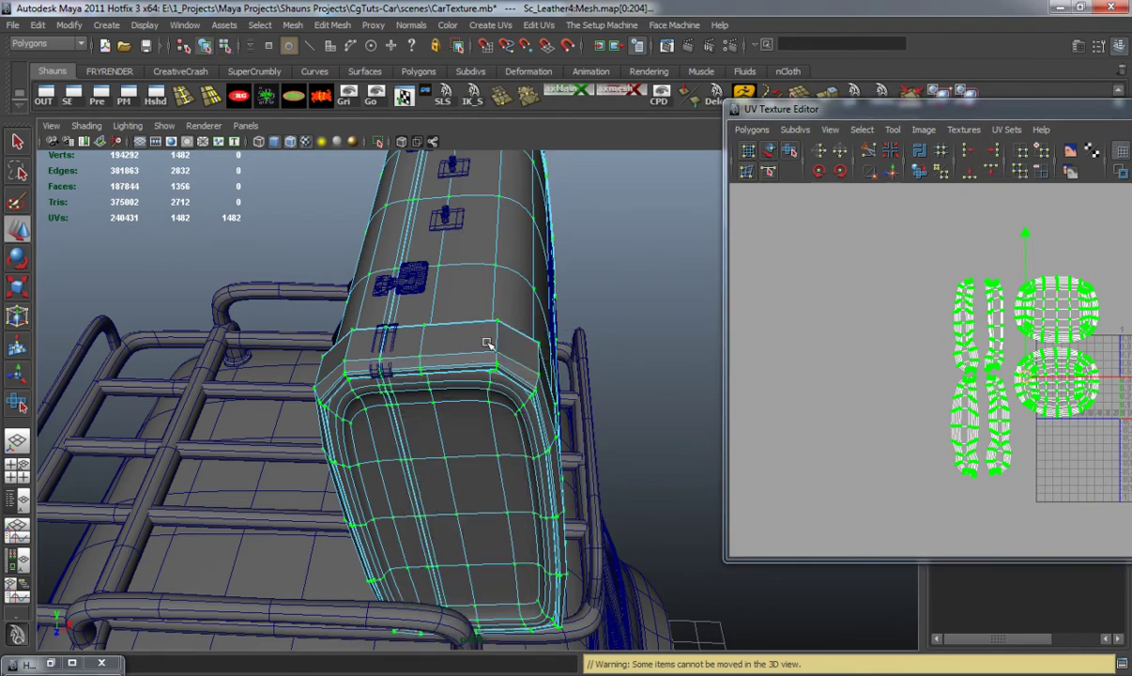
pyautogui.click(486, 343)
pyautogui.keyDown('shift'); pyautogui.click(349, 367); pyautogui.keyUp('shift')
pyautogui.keyDown('shift'); pyautogui.click(366, 410); pyautogui.keyUp('shift')
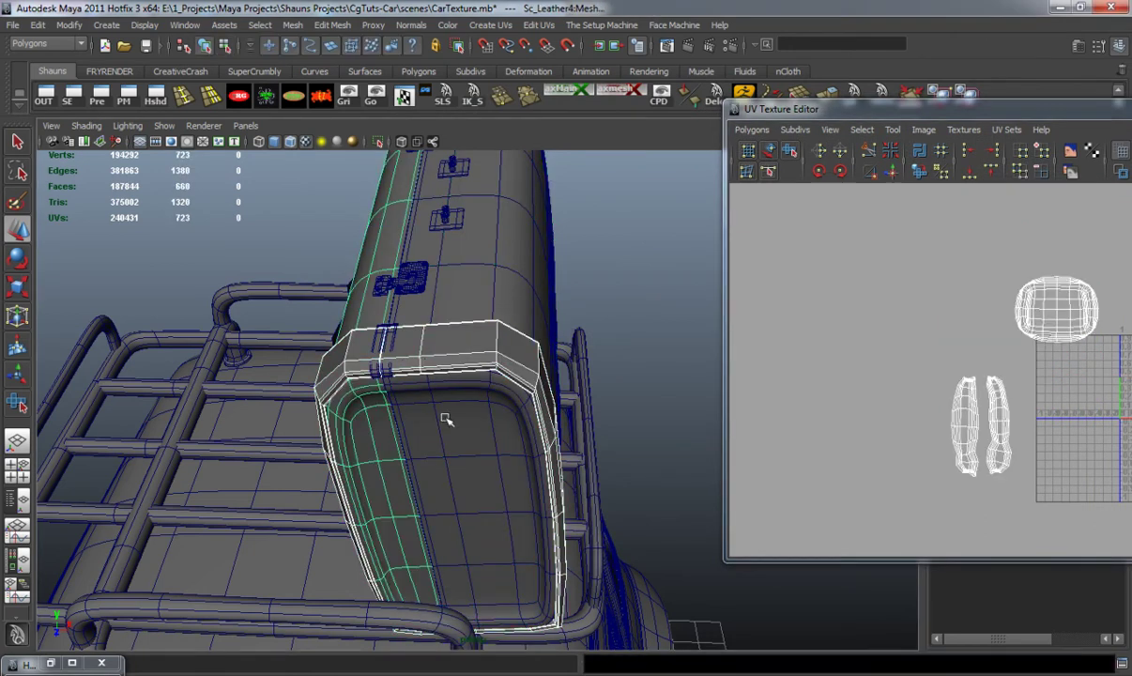
pyautogui.keyDown('shift'); pyautogui.click(435, 409); pyautogui.keyUp('shift')
pyautogui.keyDown('alt'); pyautogui.moveTo(525, 398); pyautogui.dragTo(441, 422); pyautogui.keyUp('alt')
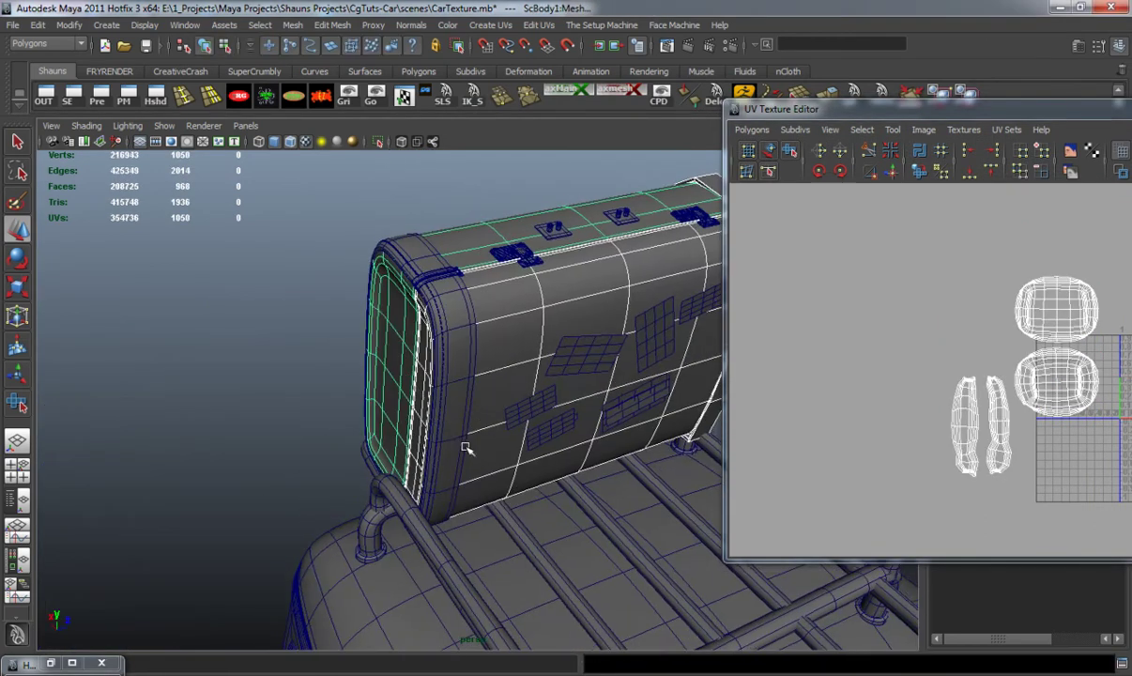
pyautogui.keyDown('shift'); pyautogui.doubleClick(435, 314); pyautogui.keyUp('shift')
pyautogui.keyDown('shift'); pyautogui.doubleClick(381, 305); pyautogui.keyUp('shift')
pyautogui.keyDown('alt'); pyautogui.moveTo(414, 355); pyautogui.dragTo(306, 260); pyautogui.keyUp('alt')
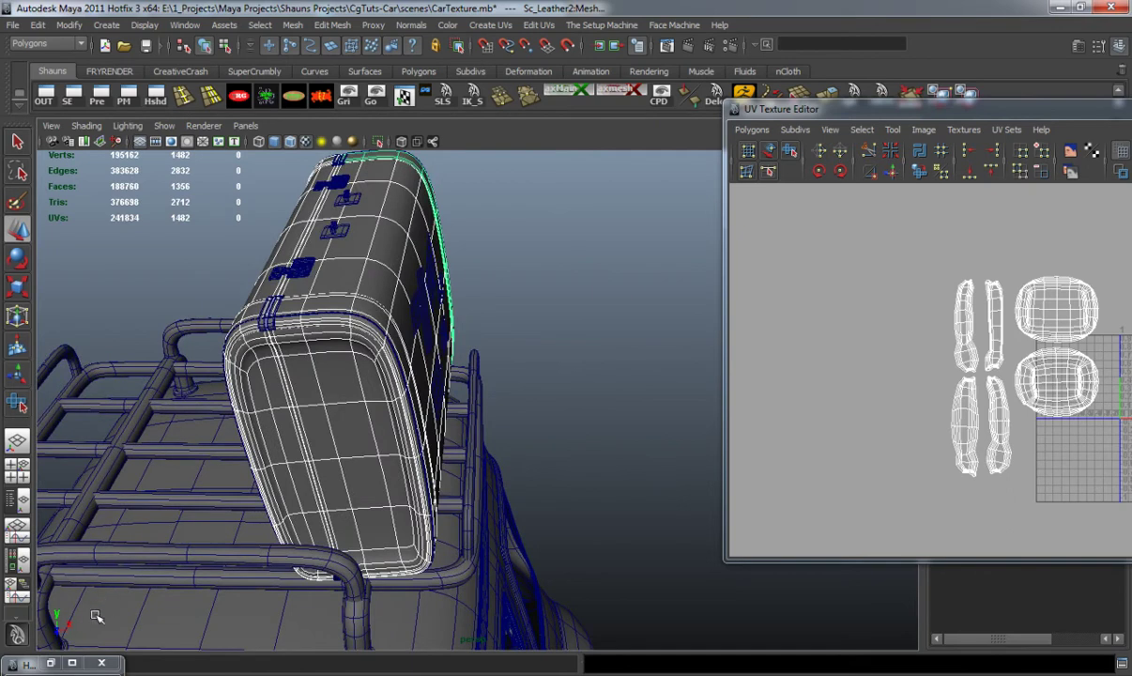
# Step: Assign the checkered blinn1 material to the selected suitcase bodies and leather straps
pyautogui.click(52, 664)
pyautogui.rightClick(430, 216)
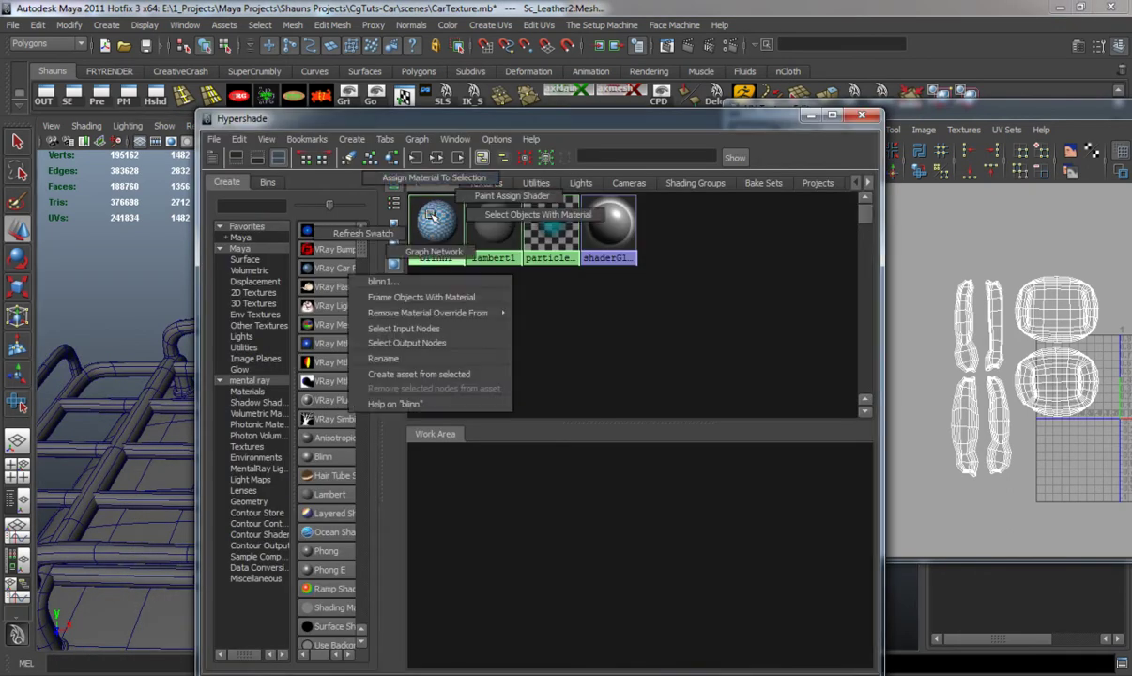
pyautogui.moveTo(434, 184); pyautogui.dragTo(434, 178, button='right')
pyautogui.moveTo(569, 125); pyautogui.dragTo(895, 378)
# Step: Examine the overall checker distribution on the suitcase bodies and straps with the meshes deselected
pyautogui.keyDown('alt'); pyautogui.moveTo(441, 301); pyautogui.dragTo(338, 284); pyautogui.keyUp('alt')
pyautogui.keyDown('alt'); pyautogui.moveTo(337, 284); pyautogui.dragTo(414, 396, button='middle'); pyautogui.keyUp('alt')
pyautogui.scroll(3, 414, 396)
pyautogui.moveTo(414, 395)
pyautogui.keyDown('alt'); pyautogui.mouseDown()
pyautogui.moveTo(302, 361)
pyautogui.moveTo(357, 336)
pyautogui.moveTo(321, 345)
pyautogui.moveTo(135, 334)
pyautogui.moveTo(260, 339)
pyautogui.moveTo(238, 358)
pyautogui.moveTo(185, 336)
pyautogui.moveTo(352, 392)
pyautogui.moveTo(288, 358)
pyautogui.moveTo(375, 403)
pyautogui.moveTo(330, 385)
pyautogui.moveTo(341, 357)
pyautogui.moveTo(331, 360)
pyautogui.moveTo(404, 376)
pyautogui.mouseUp(); pyautogui.keyUp('alt')
pyautogui.moveTo(967, 391); pyautogui.dragTo(617, 402)
pyautogui.click(597, 319)
pyautogui.scroll(-5, 254, 374)
pyautogui.click(239, 375)
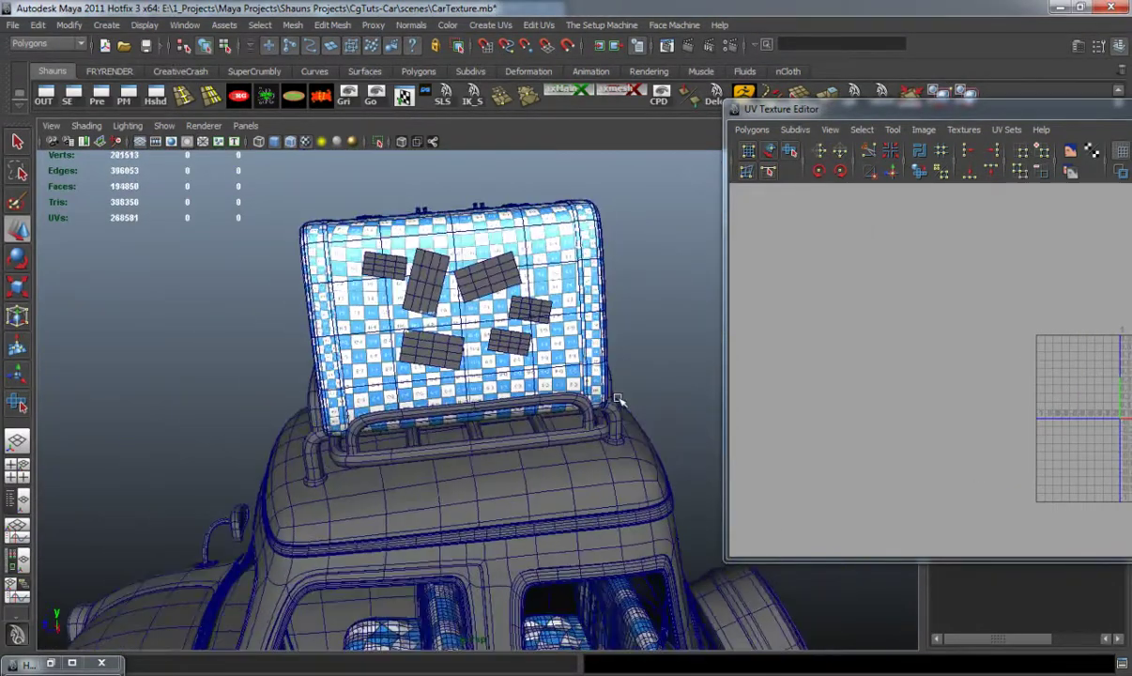
# Step: Examine the checker pattern up close along the suitcase's edges, its strap borders and the area around the stickers
pyautogui.scroll(5, 482, 398)
pyautogui.keyDown('alt'); pyautogui.moveTo(482, 398); pyautogui.dragTo(395, 395); pyautogui.keyUp('alt')
pyautogui.keyDown('alt'); pyautogui.moveTo(395, 394); pyautogui.dragTo(280, 398, button='middle'); pyautogui.keyUp('alt')
pyautogui.keyDown('alt'); pyautogui.moveTo(280, 398); pyautogui.dragTo(396, 409, button='right'); pyautogui.keyUp('alt')
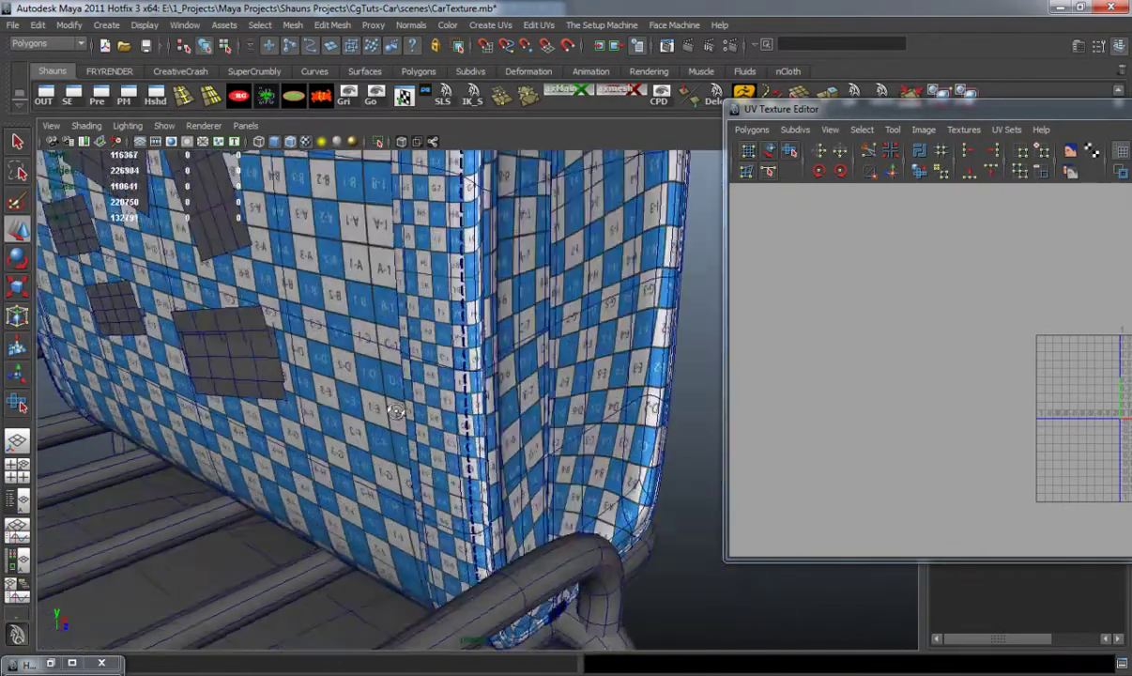
pyautogui.keyDown('alt'); pyautogui.moveTo(396, 410); pyautogui.dragTo(470, 410); pyautogui.keyUp('alt')
pyautogui.keyDown('alt'); pyautogui.moveTo(319, 410); pyautogui.dragTo(350, 411, button='right'); pyautogui.keyUp('alt')
pyautogui.keyDown('alt'); pyautogui.moveTo(348, 434); pyautogui.dragTo(405, 451); pyautogui.keyUp('alt')
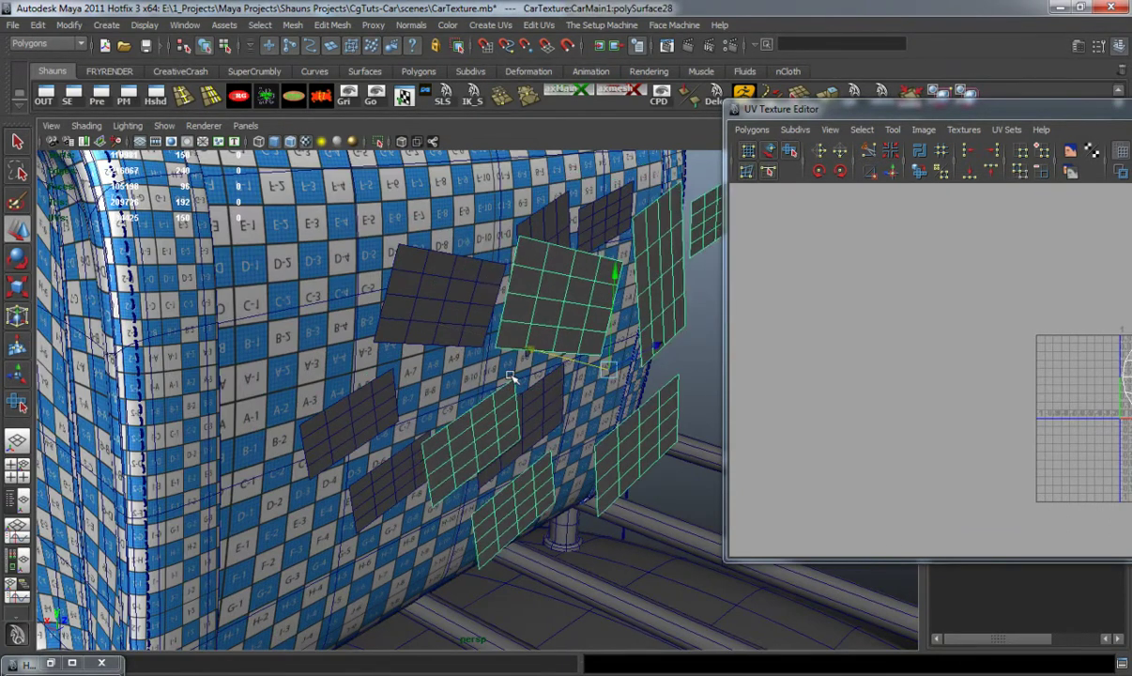
pyautogui.click(347, 94)
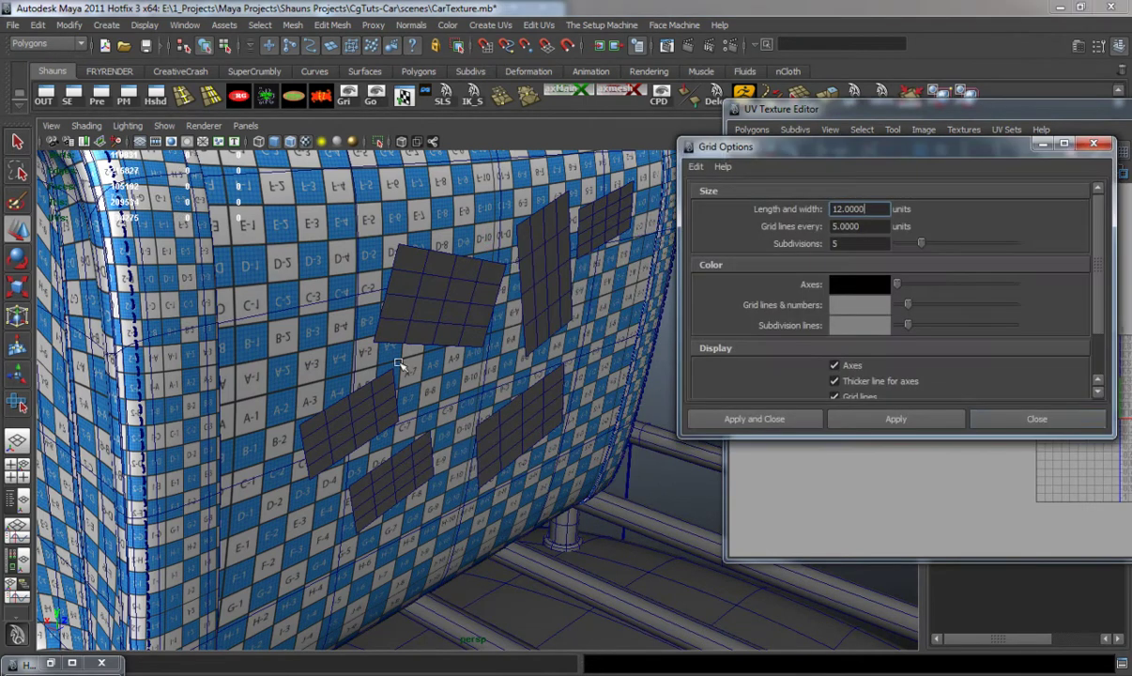
pyautogui.click(1033, 420)
pyautogui.keyDown('alt'); pyautogui.moveTo(480, 424); pyautogui.dragTo(523, 404); pyautogui.keyUp('alt')
pyautogui.keyDown('alt'); pyautogui.moveTo(523, 401); pyautogui.dragTo(469, 403, button='right'); pyautogui.keyUp('alt')
pyautogui.keyDown('alt'); pyautogui.moveTo(470, 404); pyautogui.dragTo(410, 441); pyautogui.keyUp('alt')
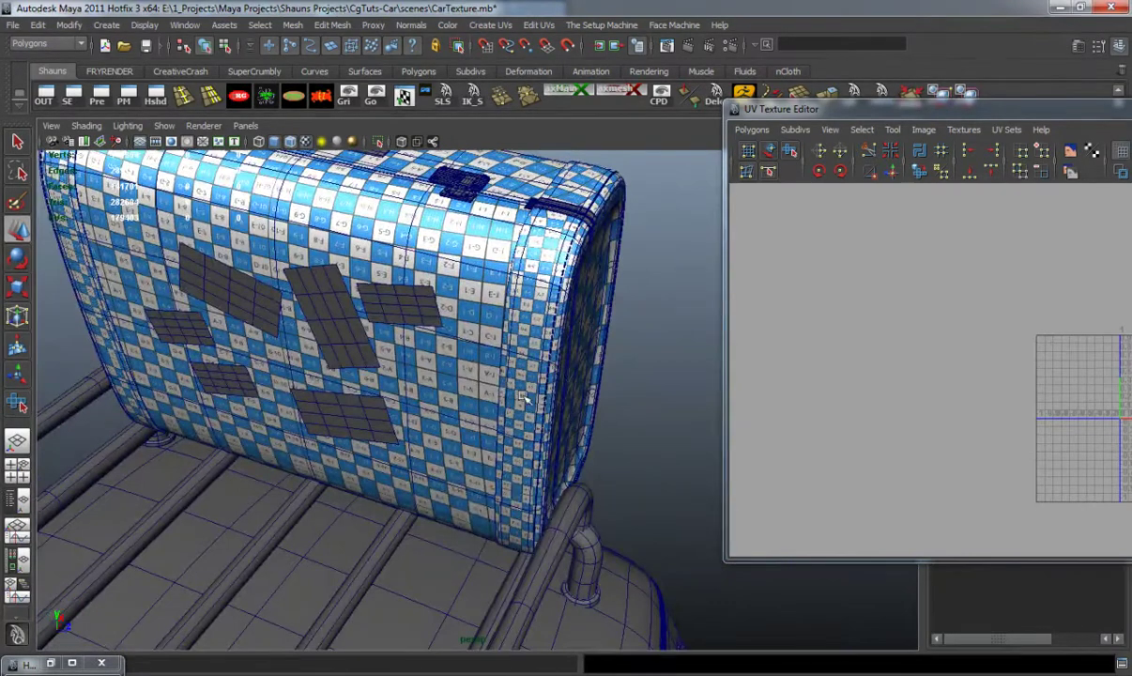
# Step: Select the four leather straps and both suitcase bodies to display their UV shells together
pyautogui.click(506, 374)
pyautogui.keyDown('alt'); pyautogui.moveTo(489, 374); pyautogui.dragTo(460, 398); pyautogui.keyUp('alt')
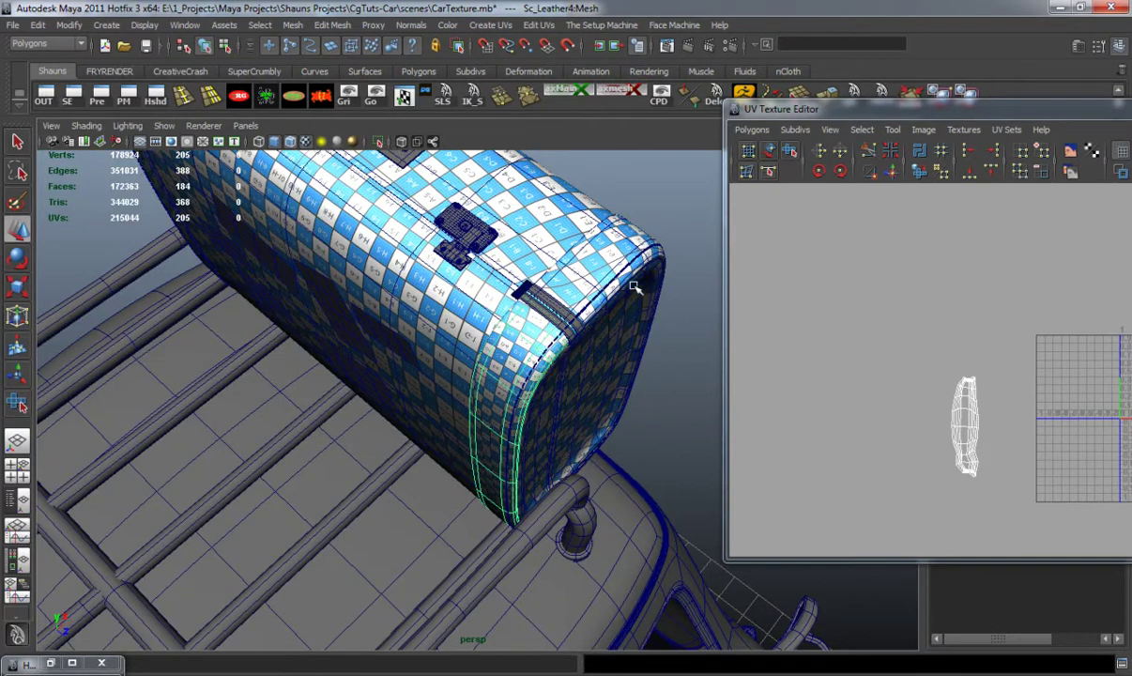
pyautogui.keyDown('shift'); pyautogui.click(601, 264); pyautogui.keyUp('shift')
pyautogui.keyDown('shift'); pyautogui.click(530, 238); pyautogui.keyUp('shift')
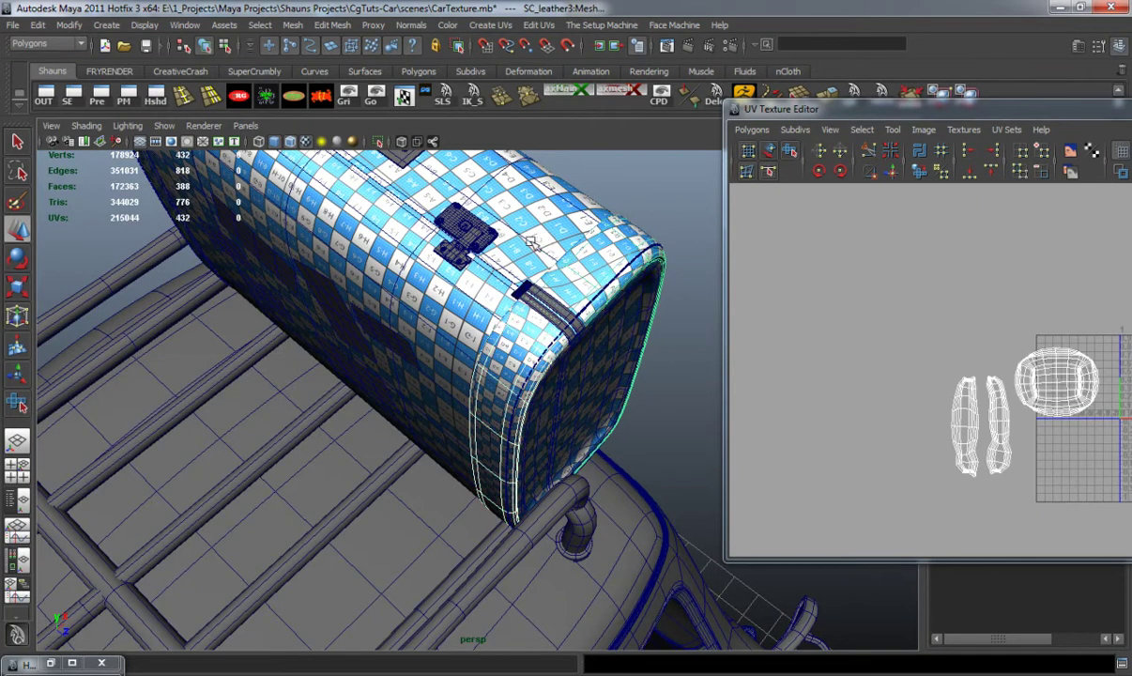
pyautogui.keyDown('shift'); pyautogui.click(406, 301); pyautogui.keyUp('shift')
pyautogui.keyDown('alt'); pyautogui.moveTo(483, 280); pyautogui.dragTo(488, 366); pyautogui.keyUp('alt')
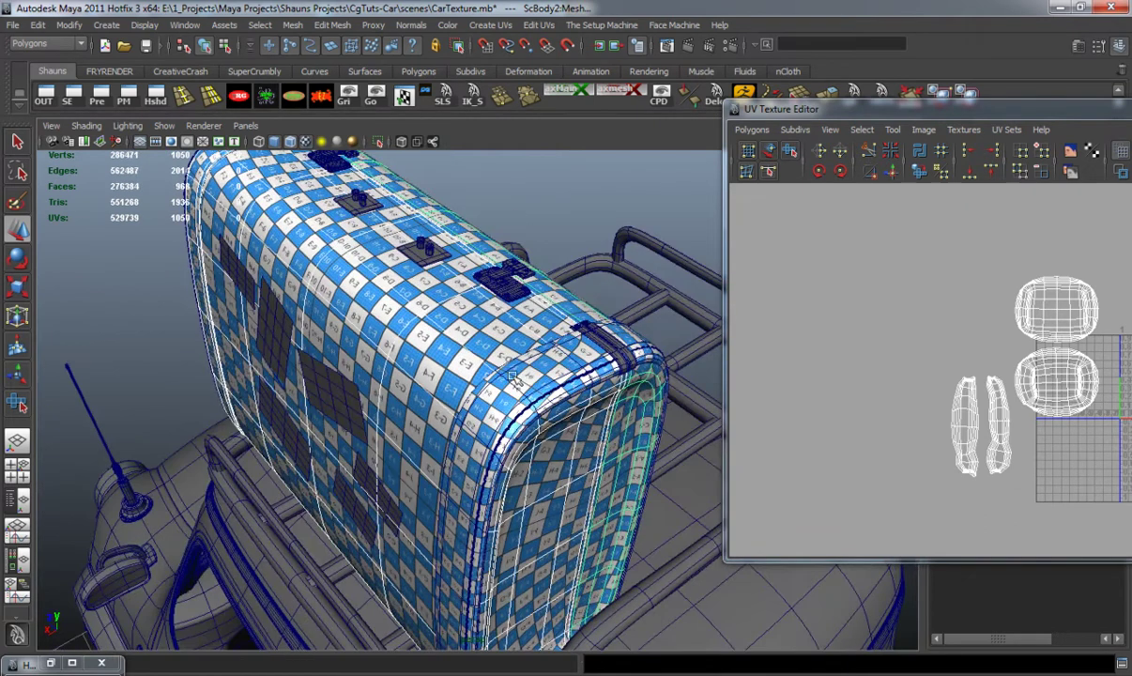
pyautogui.keyDown('shift'); pyautogui.click(518, 388); pyautogui.keyUp('shift')
pyautogui.keyDown('alt'); pyautogui.moveTo(413, 393); pyautogui.dragTo(314, 318); pyautogui.keyUp('alt')
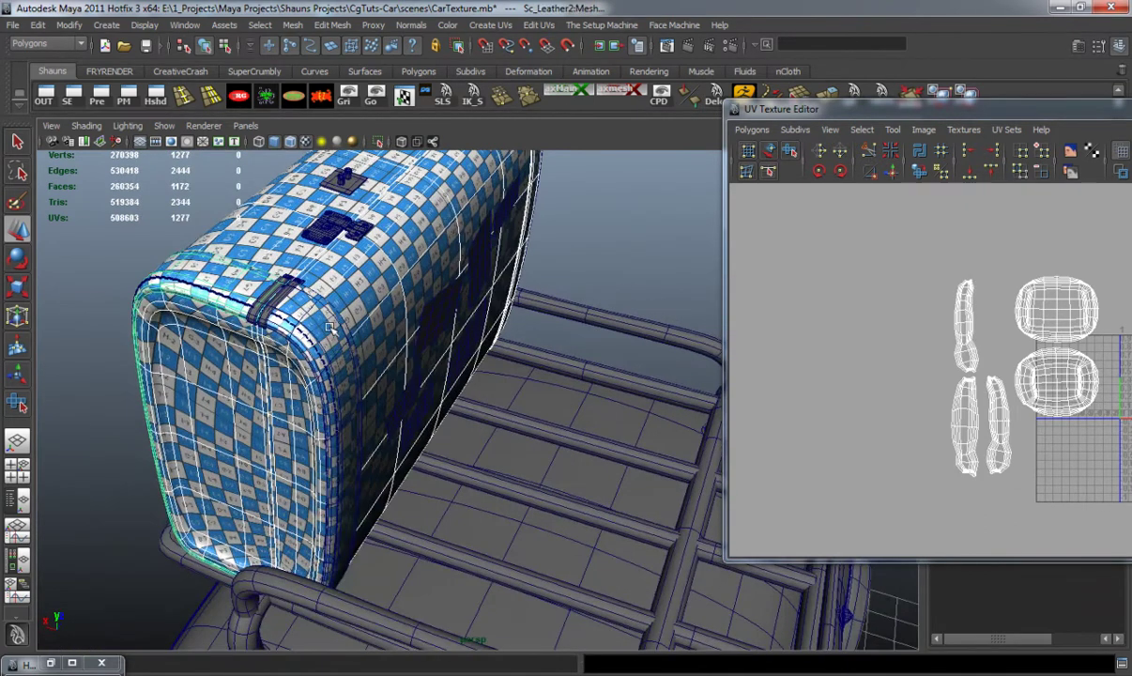
pyautogui.keyDown('shift'); pyautogui.click(314, 319); pyautogui.keyUp('shift')
pyautogui.scroll(-2, 394, 268)
pyautogui.keyDown('alt'); pyautogui.moveTo(399, 267); pyautogui.dragTo(409, 320, button='middle'); pyautogui.keyUp('alt')
pyautogui.keyDown('alt'); pyautogui.moveTo(406, 319); pyautogui.dragTo(407, 238); pyautogui.keyUp('alt')
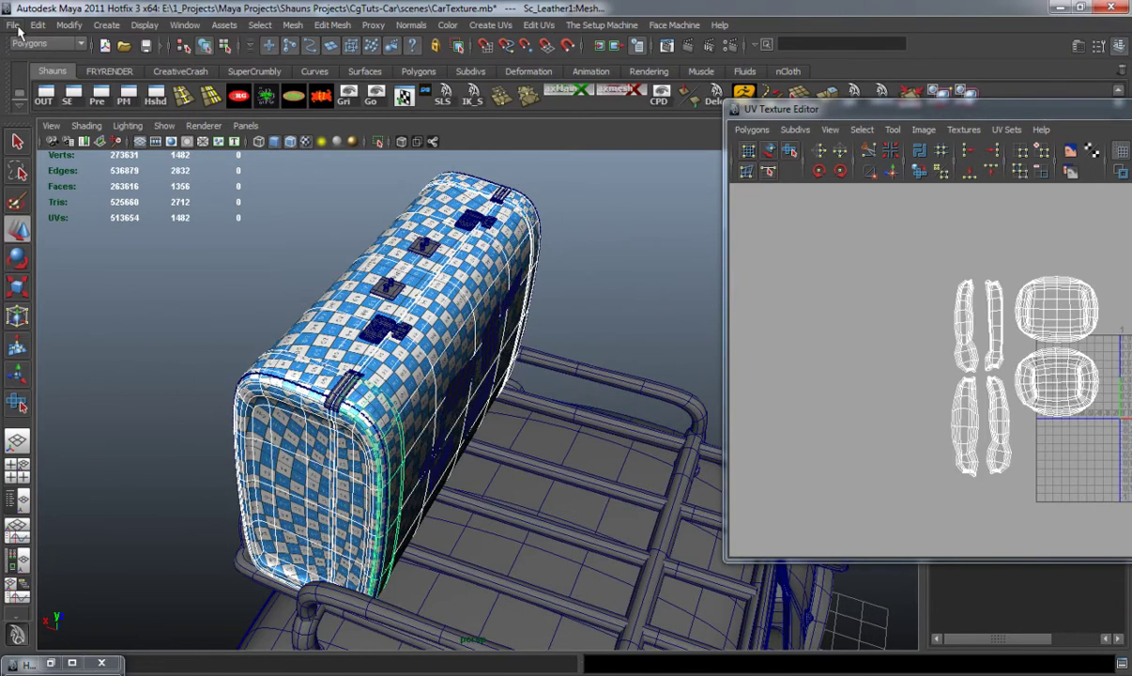
# Step: Import SC-Handle.obj and select the new suitcase handle mesh
pyautogui.click(14, 25)
pyautogui.click(42, 147)
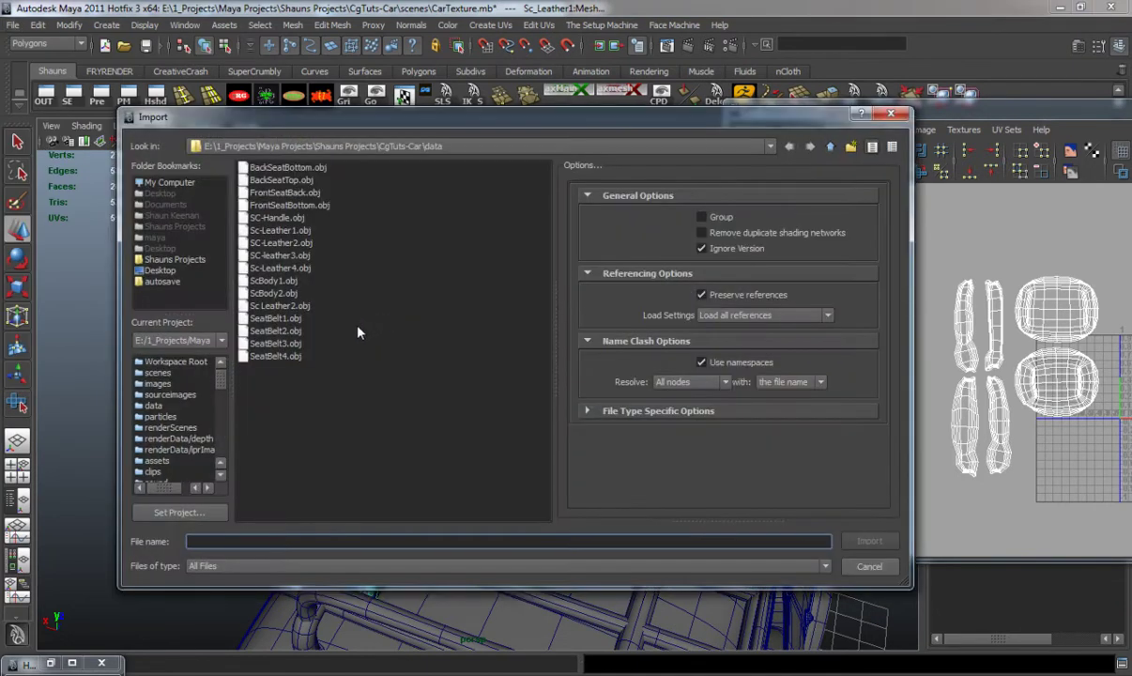
pyautogui.doubleClick(284, 218)
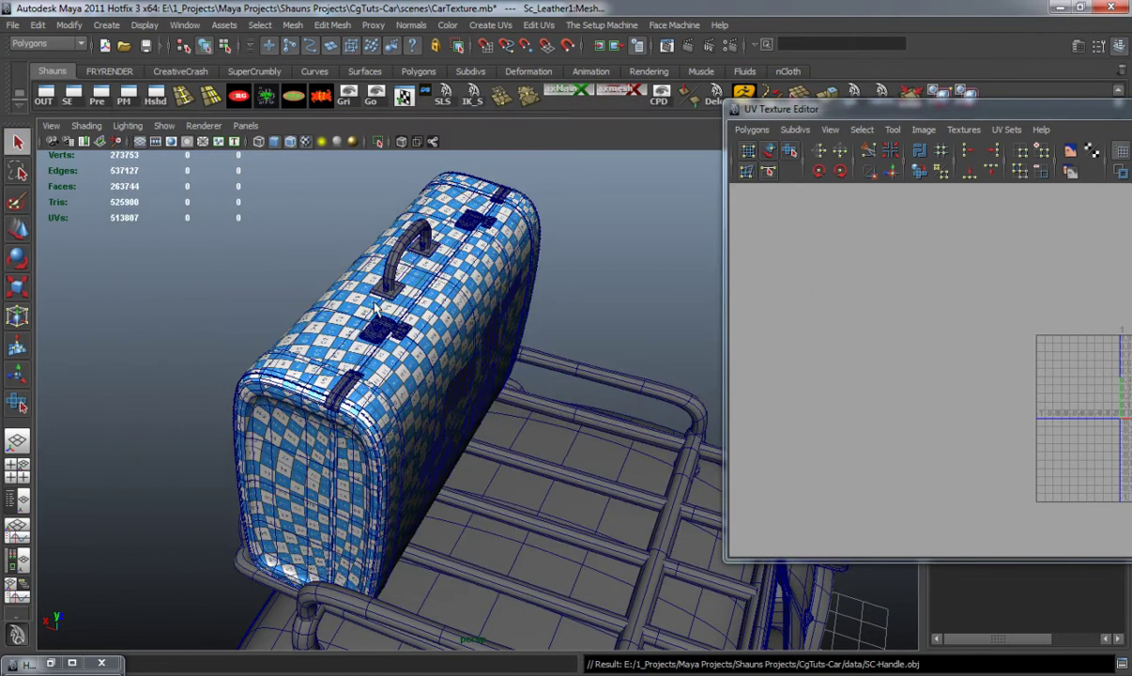
pyautogui.click(405, 255)
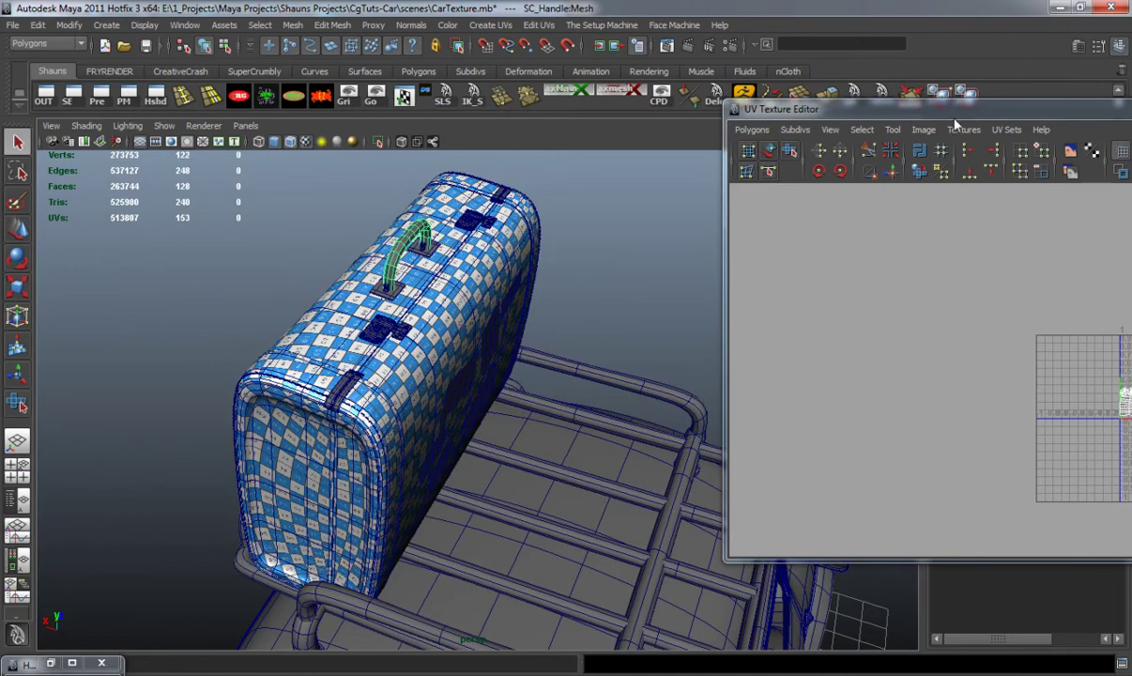
# Step: Select all UVs of the handle and move them clear of the 0 to 1 UV area, towards positive U and negative V
pyautogui.moveTo(954, 123); pyautogui.dragTo(637, 146)
pyautogui.moveTo(876, 426); pyautogui.dragTo(882, 430, button='right')
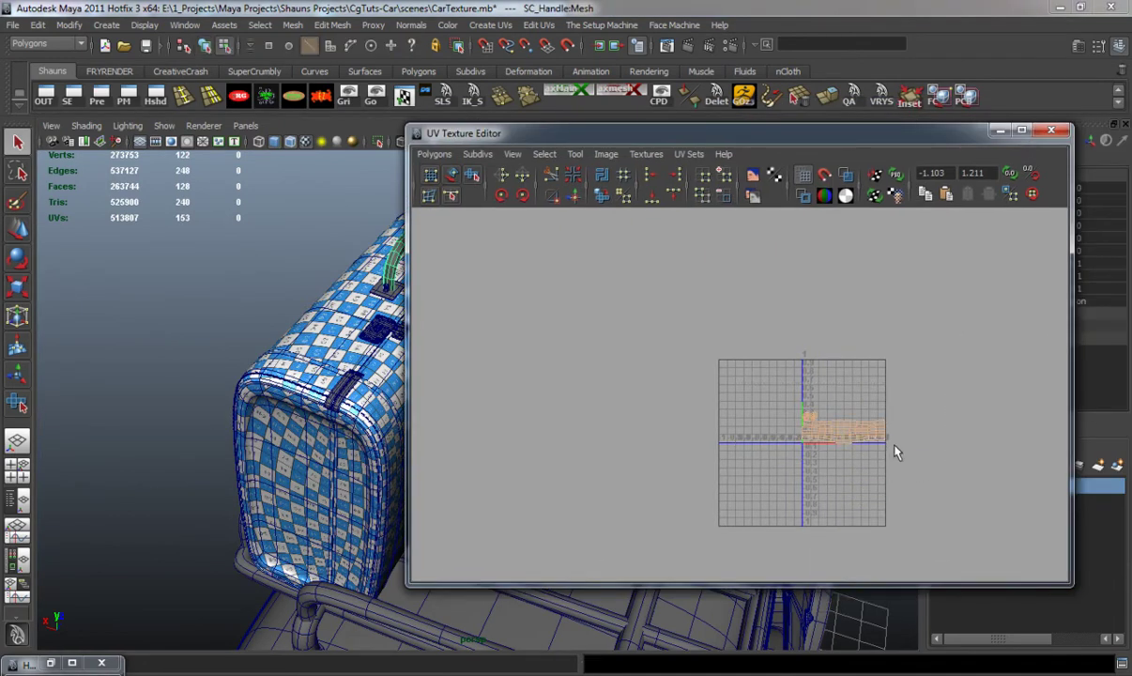
pyautogui.keyDown('ctrl'); pyautogui.rightClick(838, 425); pyautogui.keyUp('ctrl')
pyautogui.click(873, 411)
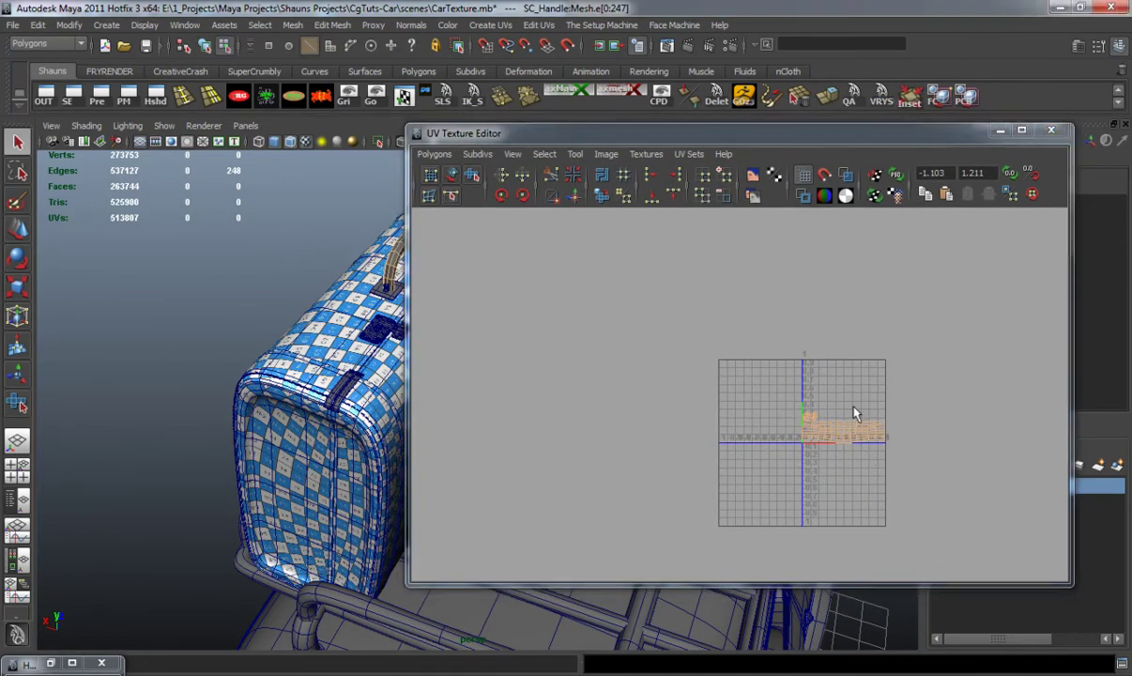
pyautogui.keyDown('ctrl'); pyautogui.rightClick(840, 433); pyautogui.keyUp('ctrl')
pyautogui.press('w')
pyautogui.moveTo(838, 432); pyautogui.dragTo(949, 519)
# Step: Add the four leather straps and both suitcase bodies to the UV display alongside the handle
pyautogui.moveTo(686, 133); pyautogui.dragTo(924, 89)
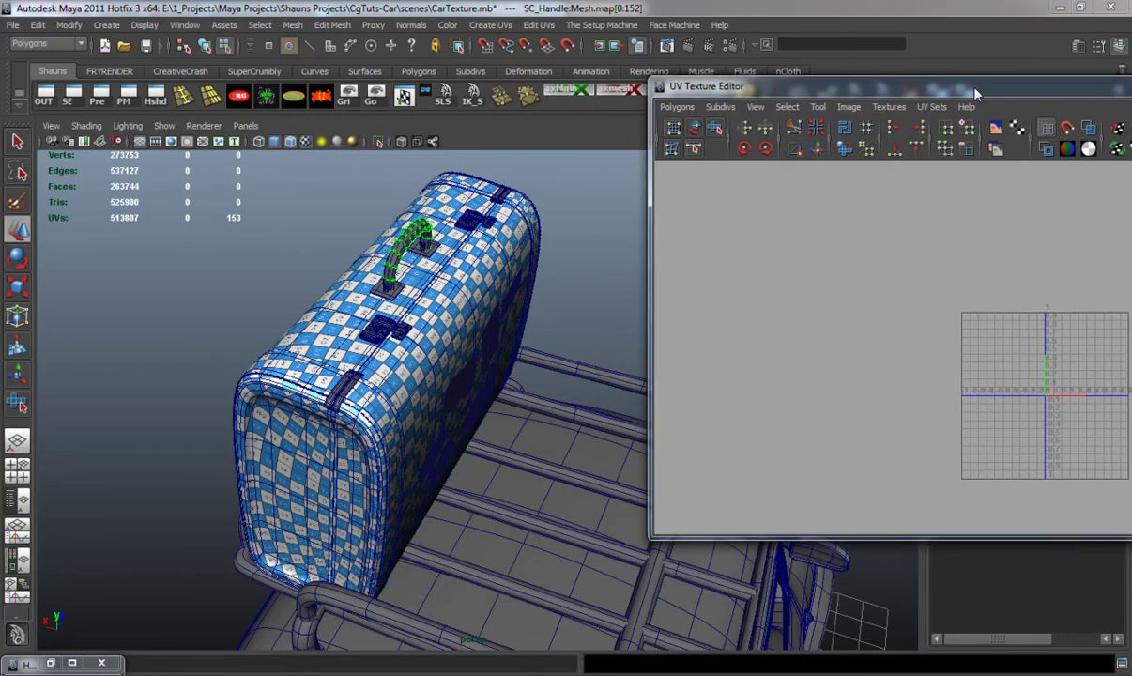
pyautogui.scroll(2, 340, 385)
pyautogui.keyDown('shift'); pyautogui.click(204, 315); pyautogui.keyUp('shift')
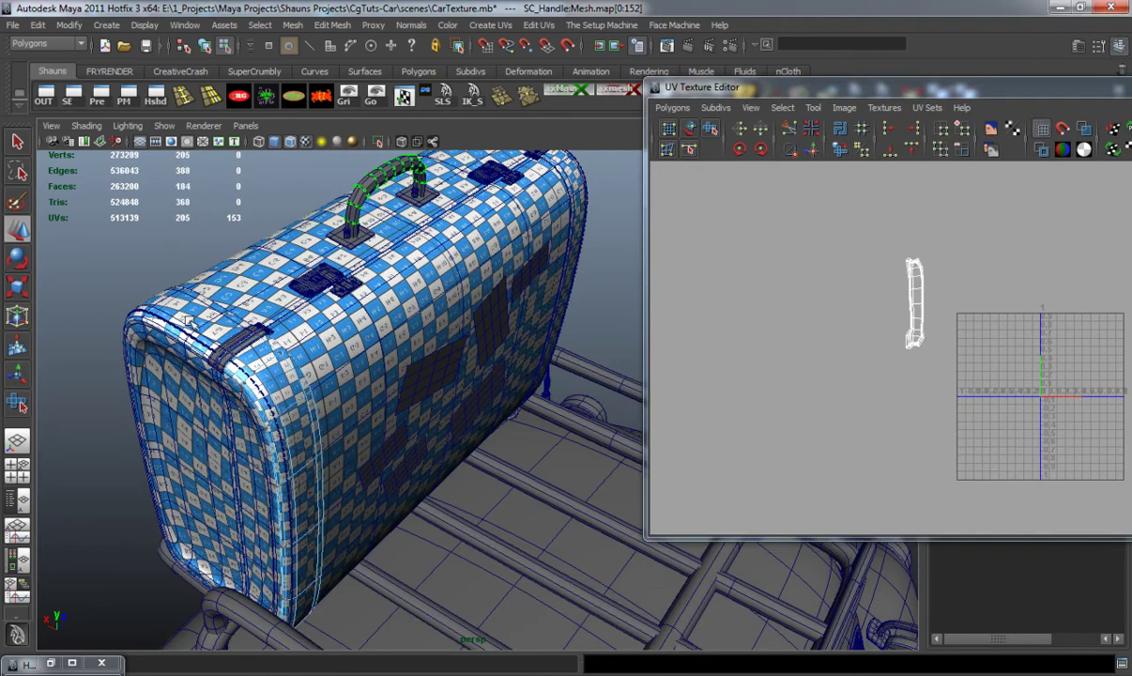
pyautogui.keyDown('shift'); pyautogui.click(204, 303); pyautogui.keyUp('shift')
pyautogui.keyDown('shift'); pyautogui.click(261, 271); pyautogui.keyUp('shift')
pyautogui.keyDown('shift'); pyautogui.click(544, 244); pyautogui.keyUp('shift')
pyautogui.keyDown('shift'); pyautogui.click(579, 175); pyautogui.keyUp('shift')
pyautogui.keyDown('alt'); pyautogui.moveTo(528, 293); pyautogui.dragTo(490, 344, button='middle'); pyautogui.keyUp('alt')
pyautogui.keyDown('shift'); pyautogui.click(444, 291); pyautogui.keyUp('shift')
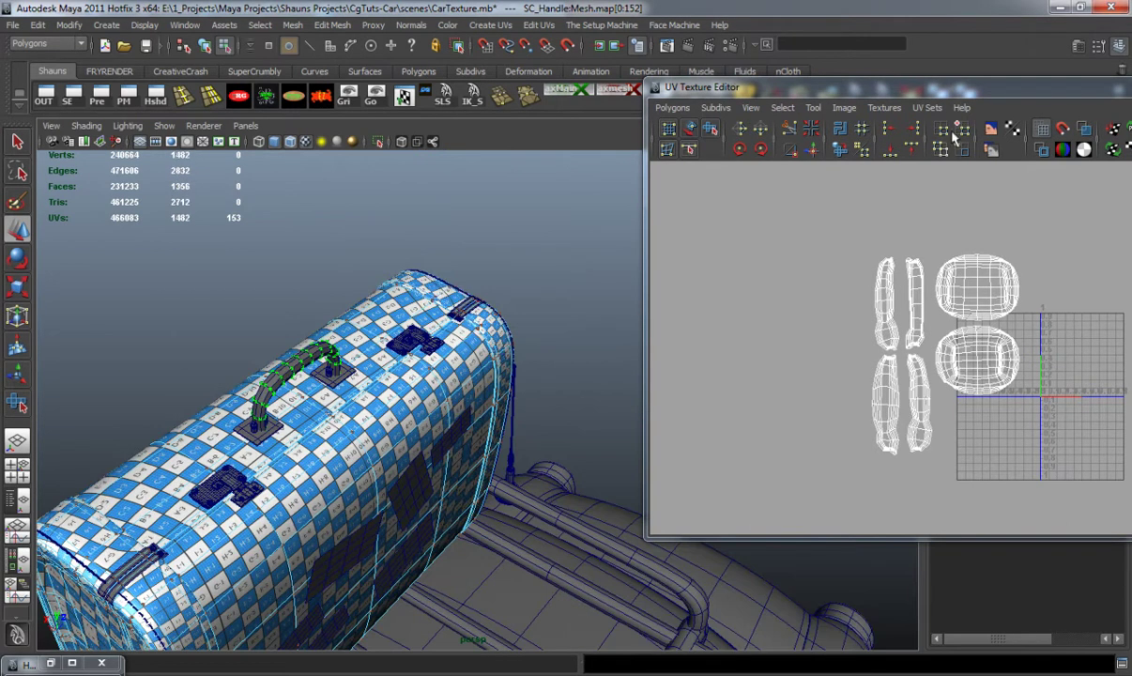
# Step: Move the handle's UV shell directly beneath the two suitcase body shells
pyautogui.click(715, 89)
pyautogui.moveTo(880, 94); pyautogui.dragTo(656, 82)
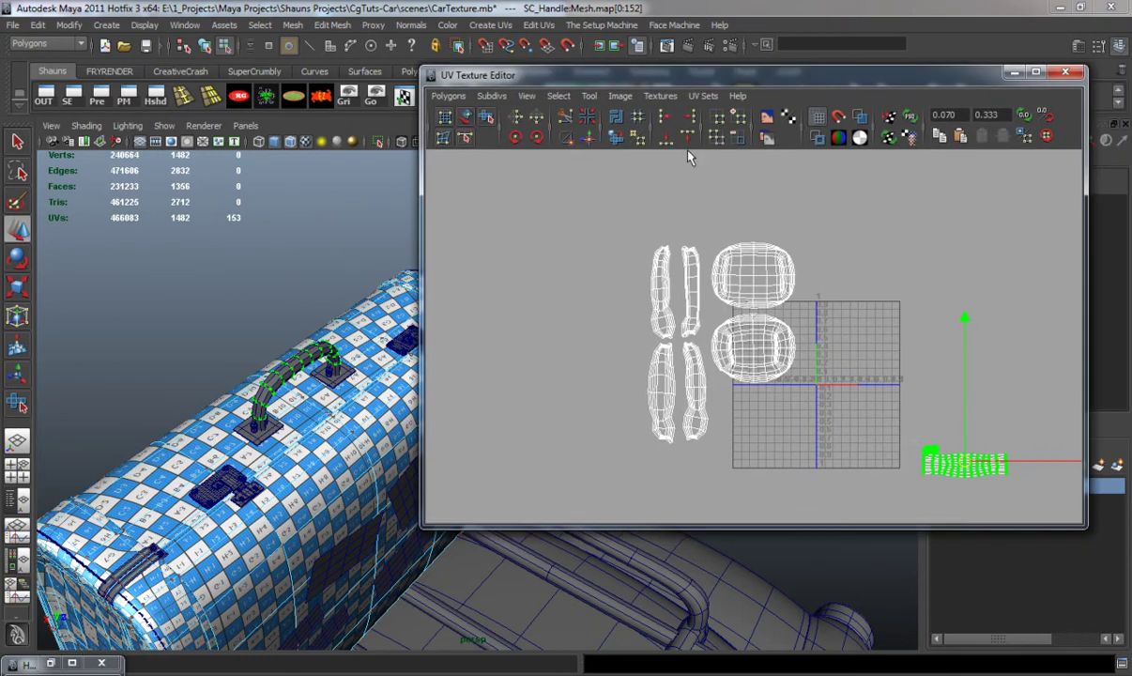
pyautogui.moveTo(957, 466); pyautogui.dragTo(754, 409)
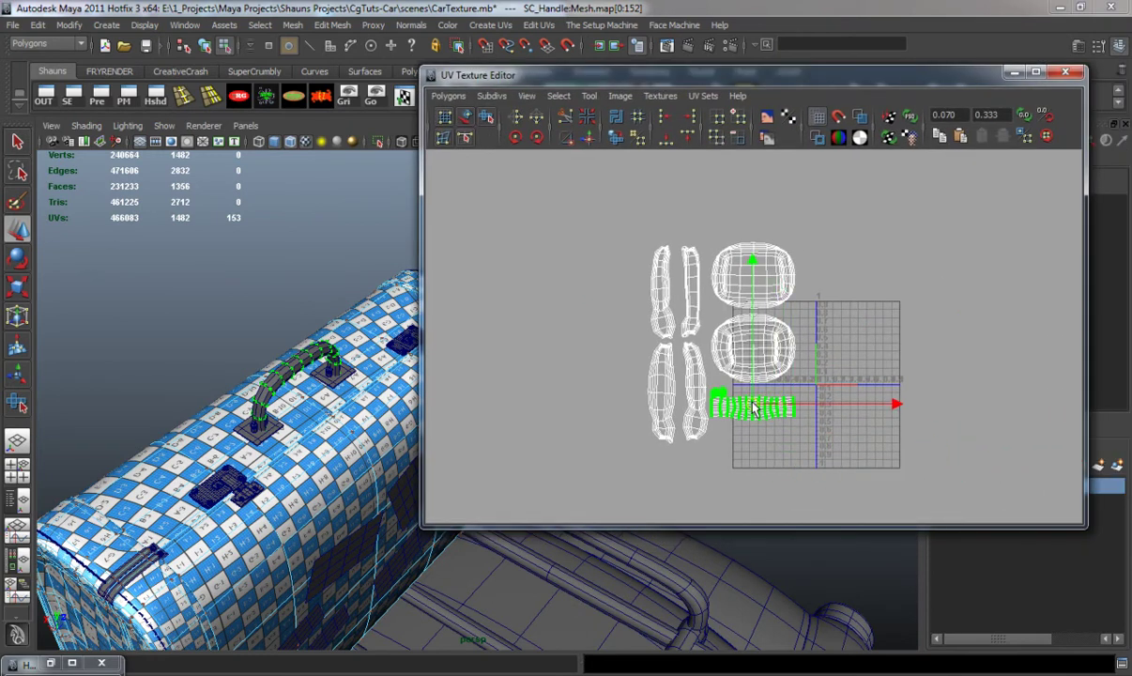
# Step: Select the UVs of all suitcase parts and shift the whole layout in positive U over the grid
pyautogui.moveTo(863, 490); pyautogui.dragTo(864, 490)
pyautogui.keyDown('ctrl'); pyautogui.moveTo(700, 336); pyautogui.dragTo(751, 318, button='right'); pyautogui.keyUp('ctrl')
pyautogui.moveTo(728, 349); pyautogui.dragTo(861, 361)
# Step: Scale the whole suitcase UV layout down uniformly and fit it inside the 0 to 1 UV area
pyautogui.click(1036, 72)
pyautogui.scroll(5, 720, 460)
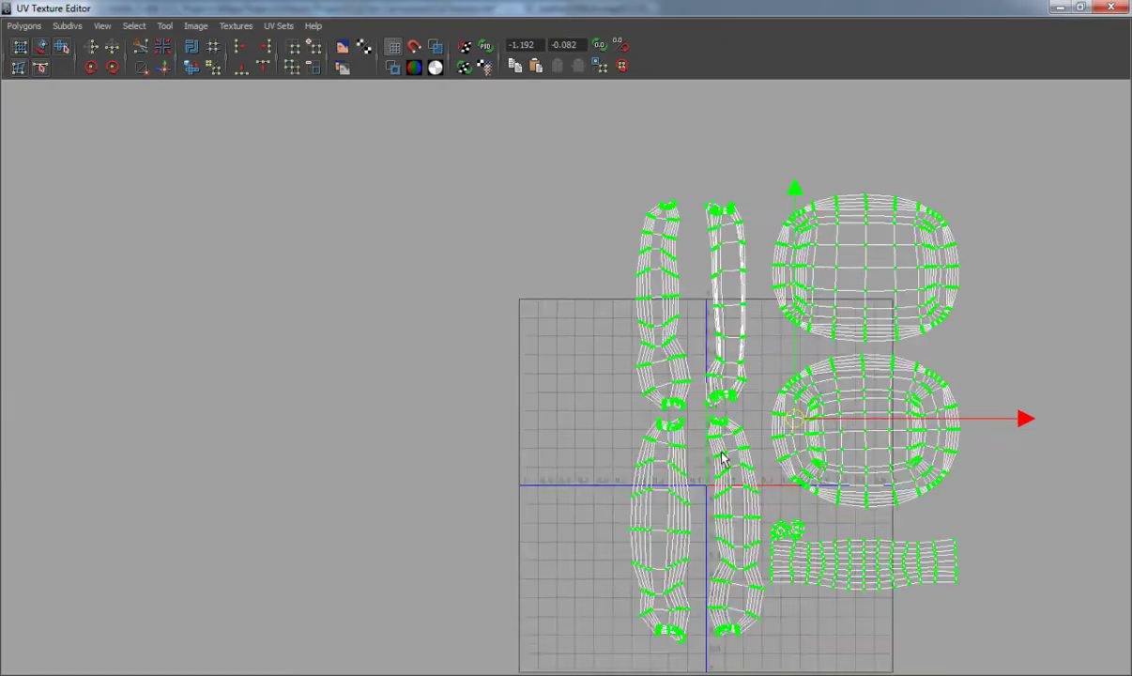
pyautogui.keyDown('alt'); pyautogui.moveTo(619, 364); pyautogui.dragTo(640, 431, button='middle'); pyautogui.keyUp('alt')
pyautogui.press('r')
pyautogui.moveTo(612, 399); pyautogui.dragTo(498, 388)
pyautogui.scroll(3, 563, 371)
pyautogui.press('w')
pyautogui.moveTo(632, 403); pyautogui.dragTo(620, 369)
pyautogui.press('r')
pyautogui.press('w')
pyautogui.moveTo(859, 369); pyautogui.dragTo(836, 371)
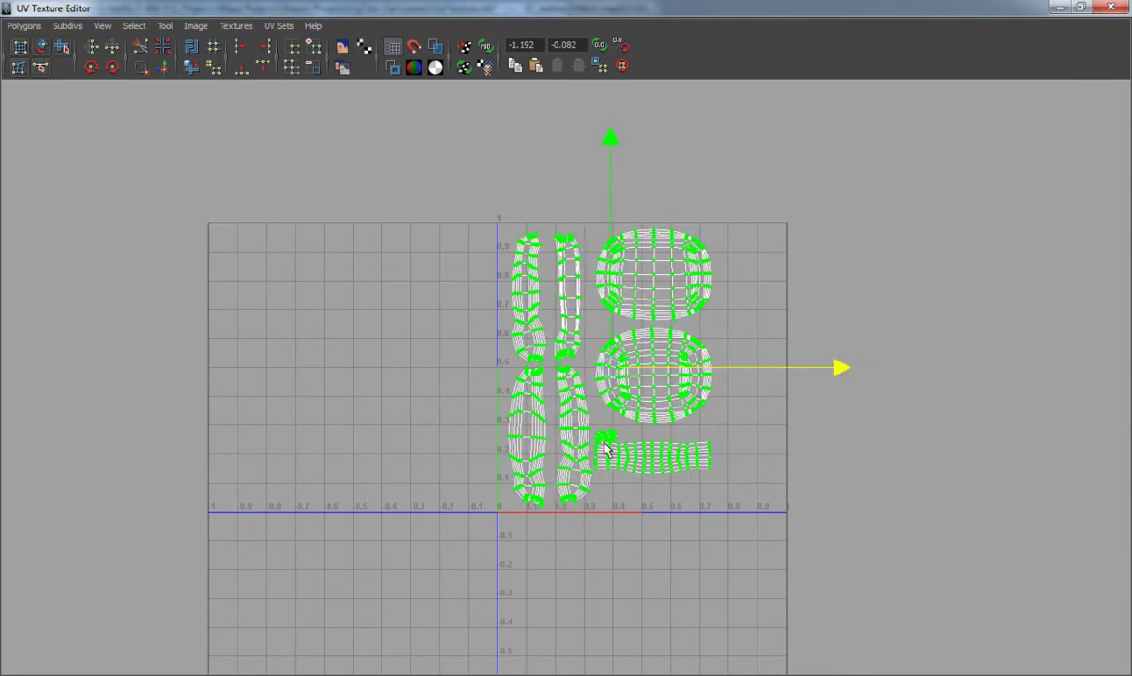
# Step: Select only the handle's UV shell and move it in positive U and slightly down, within the 0 to 1 area
pyautogui.moveTo(640, 472); pyautogui.dragTo(641, 473)
pyautogui.hotkey('shift', '.')
pyautogui.hotkey('shift', '.')
pyautogui.keyDown('ctrl'); pyautogui.moveTo(610, 450); pyautogui.dragTo(668, 428, button='right'); pyautogui.keyUp('ctrl')
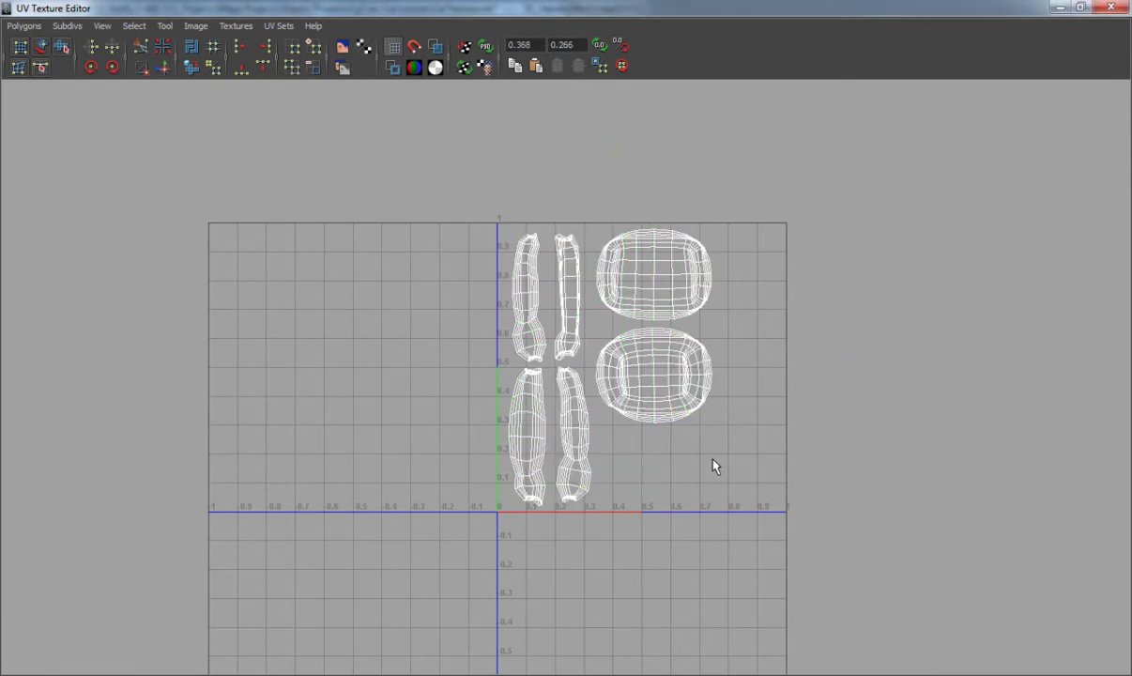
pyautogui.moveTo(712, 457); pyautogui.dragTo(758, 461)
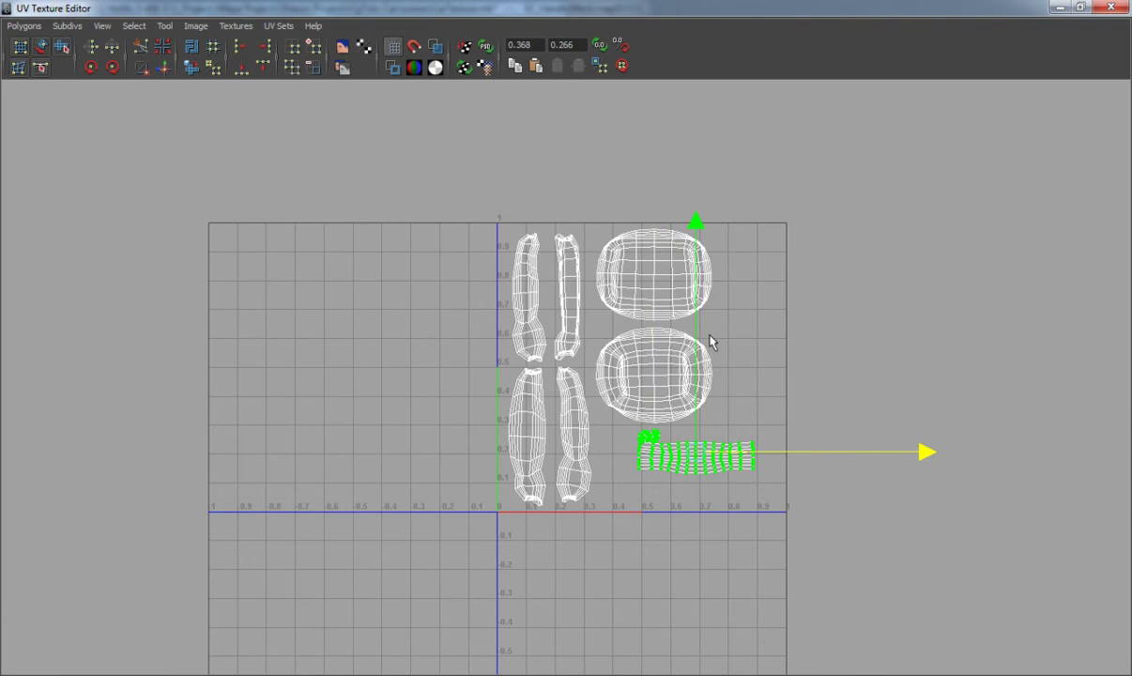
pyautogui.moveTo(697, 224); pyautogui.dragTo(695, 267)
# Step: Select ScBody1's whole UV shell and move it slightly in positive U and down, away from the other body shell
pyautogui.moveTo(625, 345); pyautogui.dragTo(691, 394)
pyautogui.keyDown('ctrl'); pyautogui.moveTo(657, 367); pyautogui.dragTo(676, 351, button='right'); pyautogui.keyUp('ctrl')
pyautogui.moveTo(656, 385); pyautogui.dragTo(686, 394)
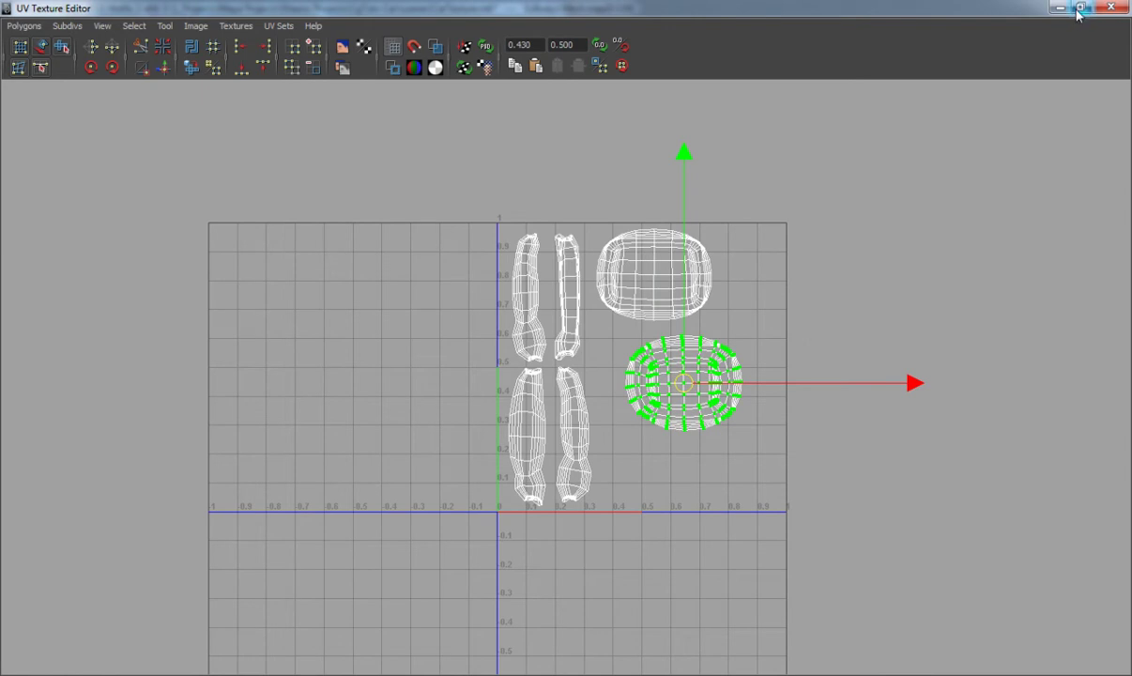
# Step: Redisplay the handle with the other suitcase parts and examine the checker pattern on the model
pyautogui.click(1081, 8)
pyautogui.keyDown('shift'); pyautogui.click(266, 346); pyautogui.keyUp('shift')
pyautogui.keyDown('alt'); pyautogui.moveTo(289, 404); pyautogui.dragTo(267, 434); pyautogui.keyUp('alt')
pyautogui.keyDown('alt'); pyautogui.moveTo(267, 435); pyautogui.dragTo(214, 290, button='middle'); pyautogui.keyUp('alt')
pyautogui.keyDown('alt'); pyautogui.moveTo(215, 292); pyautogui.dragTo(292, 296); pyautogui.keyUp('alt')
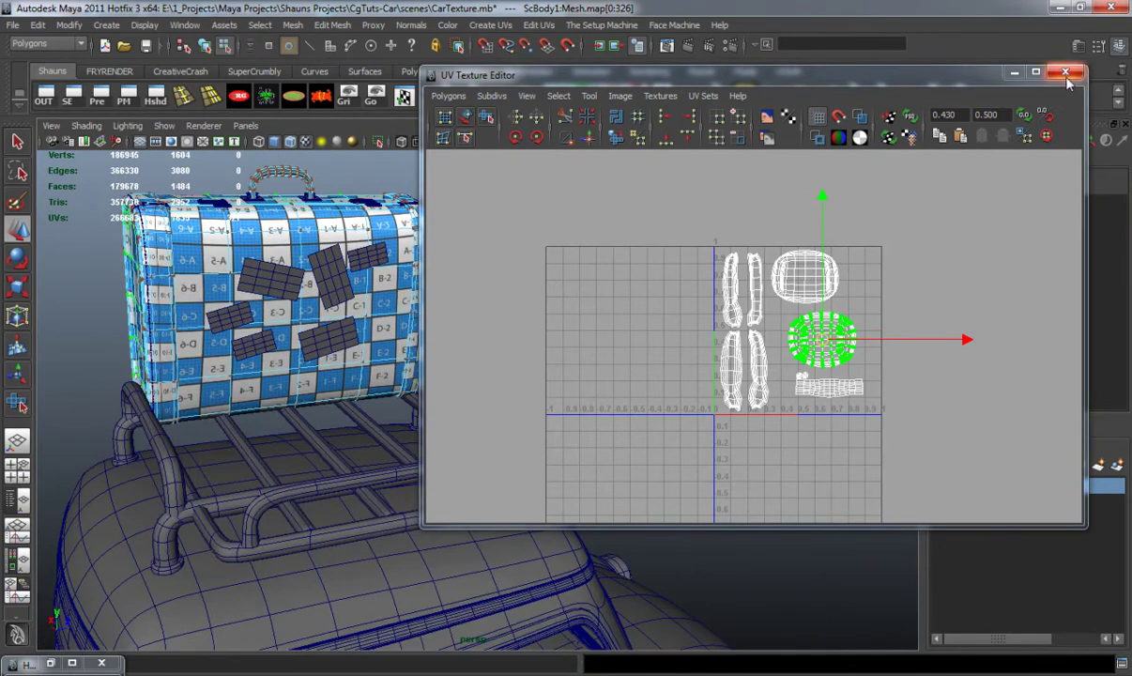
# Step: Close the UV Texture Editor, return the suitcase body to object mode and deselect everything
pyautogui.click(1066, 75)
pyautogui.keyDown('alt'); pyautogui.moveTo(570, 421); pyautogui.dragTo(455, 396); pyautogui.keyUp('alt')
pyautogui.keyDown('alt'); pyautogui.moveTo(453, 394); pyautogui.dragTo(373, 277, button='middle'); pyautogui.keyUp('alt')
pyautogui.keyDown('alt'); pyautogui.moveTo(366, 310); pyautogui.dragTo(188, 309); pyautogui.keyUp('alt')
pyautogui.keyDown('alt'); pyautogui.moveTo(282, 319); pyautogui.dragTo(422, 333, button='right'); pyautogui.keyUp('alt')
pyautogui.keyDown('alt'); pyautogui.moveTo(432, 333); pyautogui.dragTo(493, 324); pyautogui.keyUp('alt')
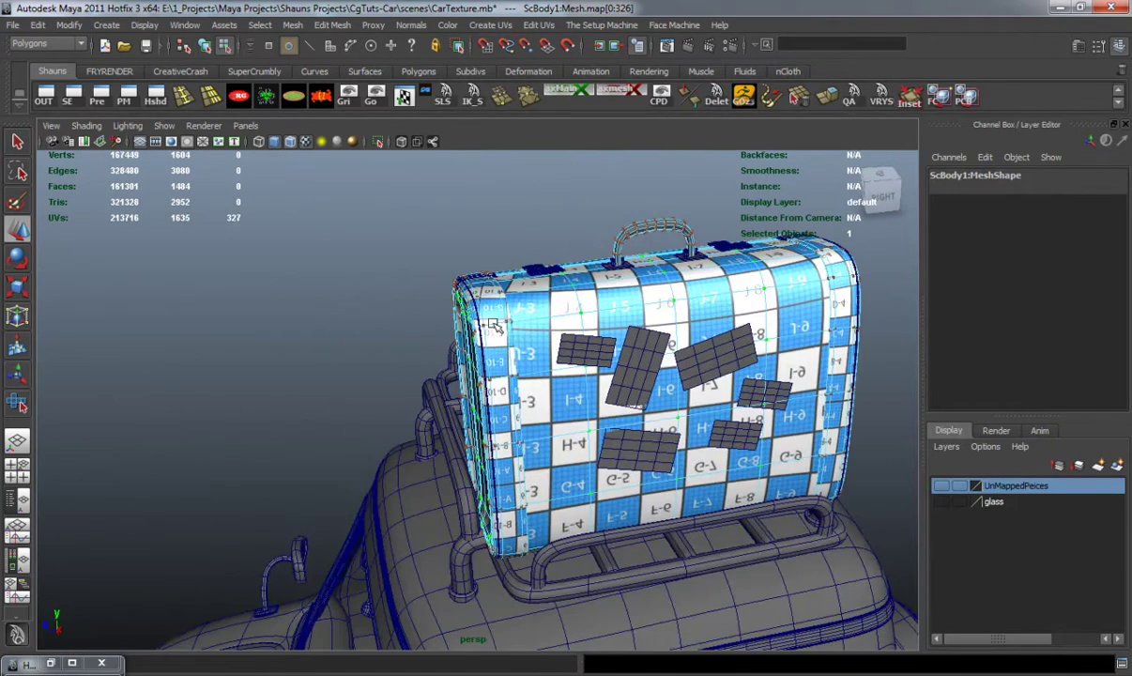
pyautogui.moveTo(495, 319); pyautogui.dragTo(550, 297, button='right')
pyautogui.click(337, 293)
# Step: Replace the checker material on the suitcase and seats with the plain grey material, leaving nothing selected
pyautogui.moveTo(505, 389)
pyautogui.keyDown('alt'); pyautogui.mouseDown(button='right')
pyautogui.moveTo(485, 356)
pyautogui.moveTo(498, 394)
pyautogui.mouseUp(button='right'); pyautogui.keyUp('alt')
pyautogui.keyDown('alt'); pyautogui.moveTo(498, 394); pyautogui.dragTo(502, 479, button='middle'); pyautogui.keyUp('alt')
pyautogui.keyDown('alt'); pyautogui.moveTo(450, 421); pyautogui.dragTo(453, 364, button='right'); pyautogui.keyUp('alt')
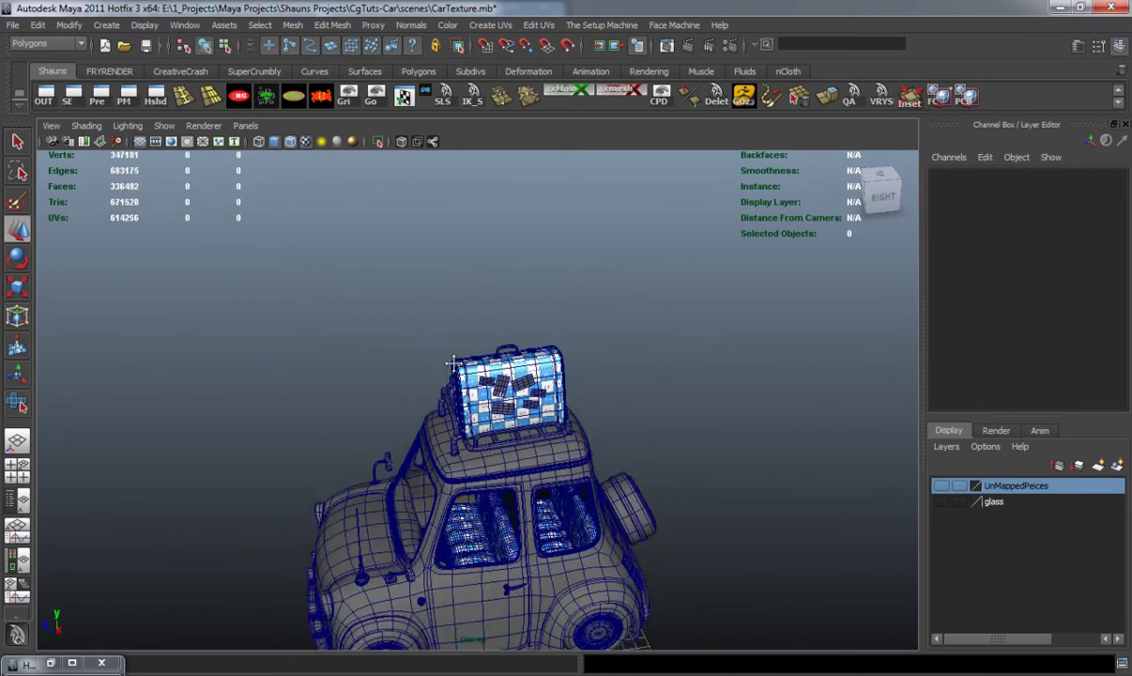
pyautogui.keyDown('alt'); pyautogui.moveTo(452, 364); pyautogui.dragTo(460, 235, button='middle'); pyautogui.keyUp('alt')
pyautogui.keyDown('alt'); pyautogui.moveTo(452, 336); pyautogui.dragTo(475, 336); pyautogui.keyUp('alt')
pyautogui.keyDown('alt'); pyautogui.moveTo(475, 336); pyautogui.dragTo(485, 395, button='middle'); pyautogui.keyUp('alt')
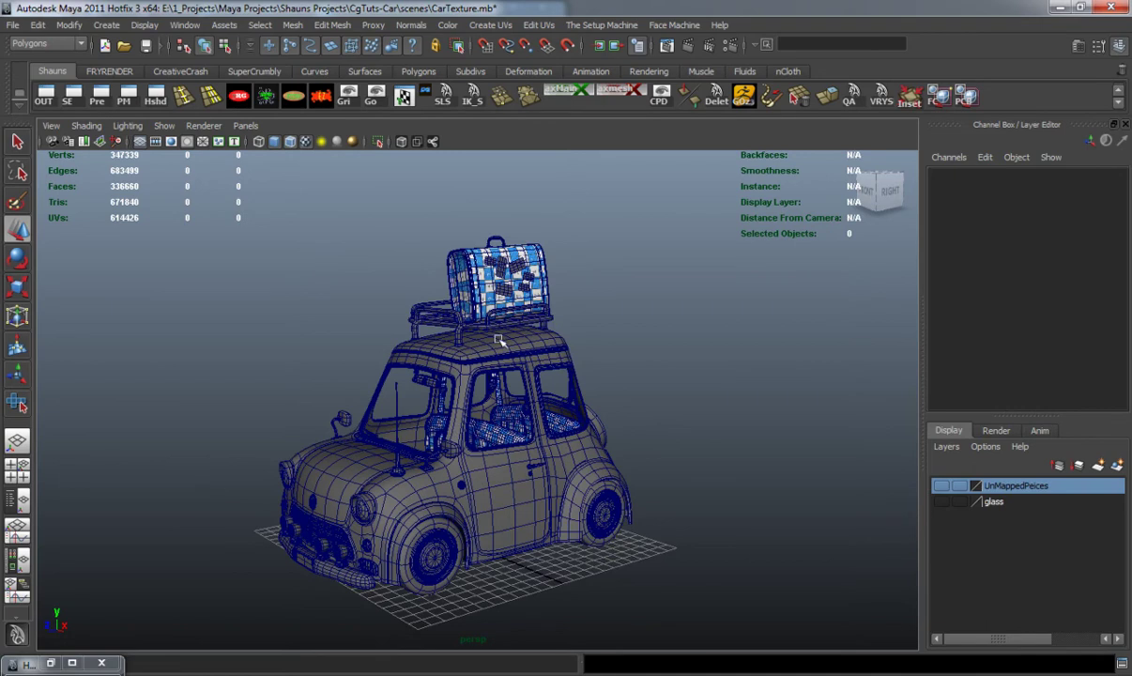
pyautogui.click(442, 96)
pyautogui.click(365, 358)
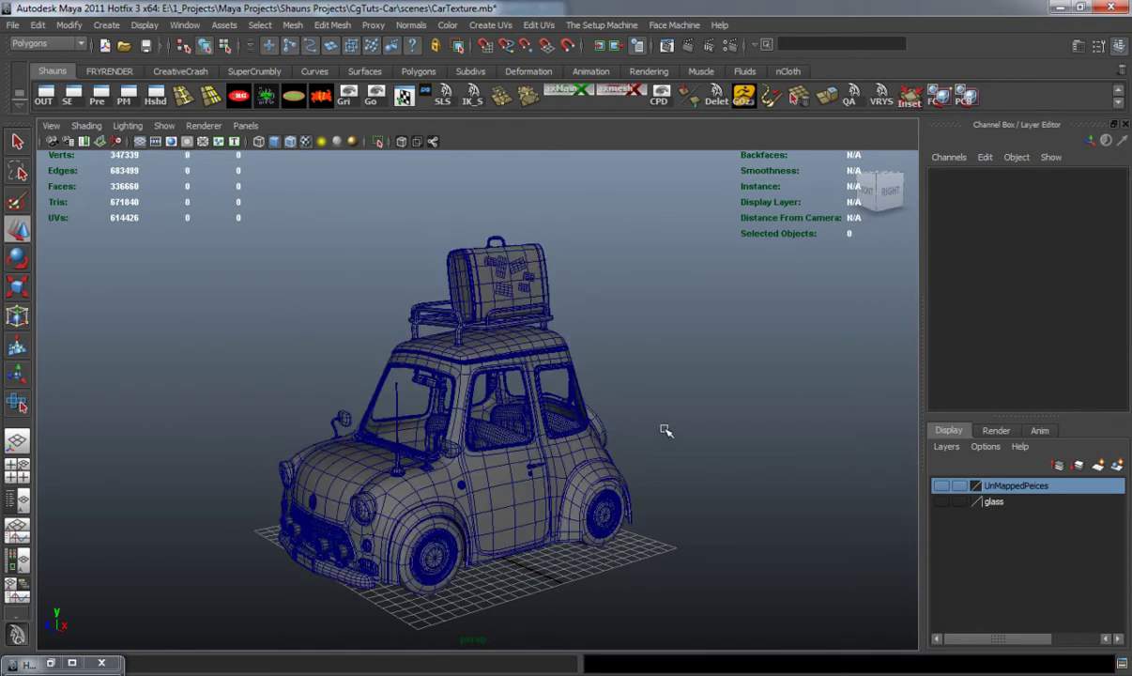
# Step: Redisplay the objects of the UnMappedPeices layer, move them out of the car along negative X and delete them
pyautogui.rightClick(1015, 487)
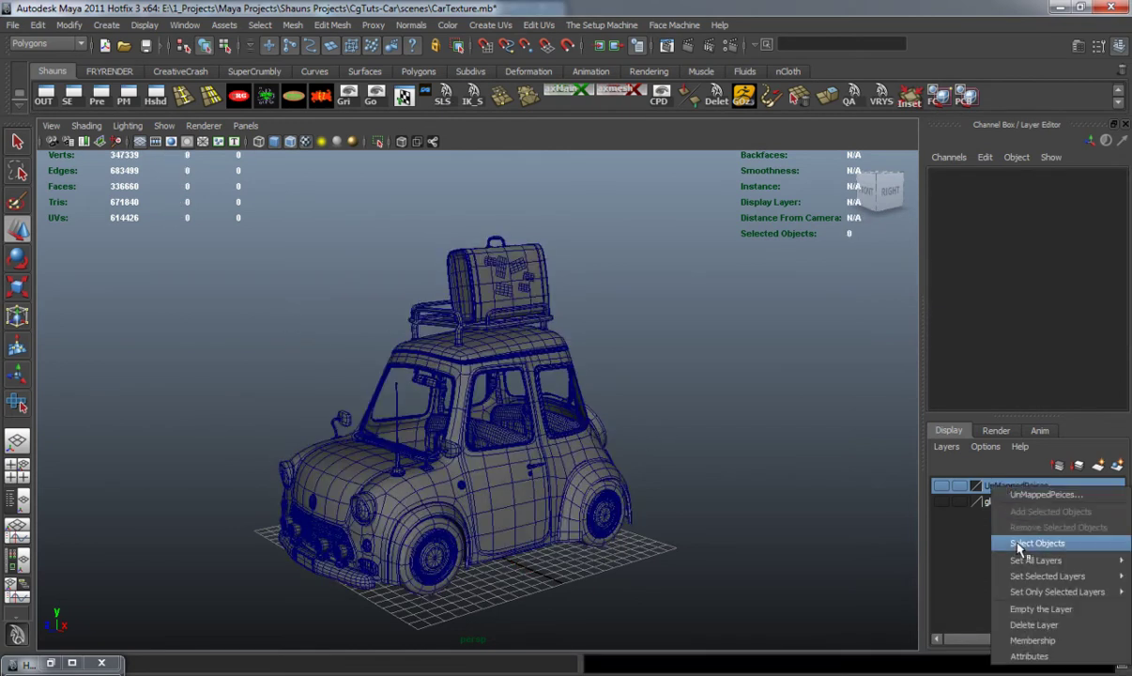
pyautogui.click(1035, 544)
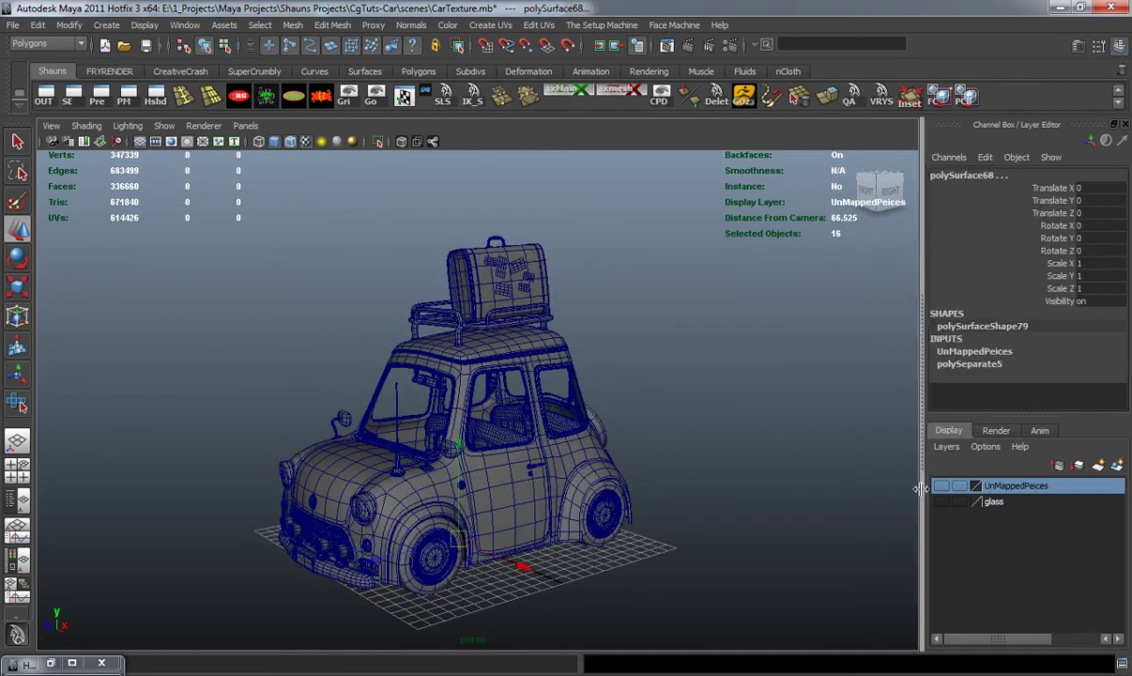
pyautogui.keyDown('alt'); pyautogui.moveTo(384, 411); pyautogui.dragTo(519, 411); pyautogui.keyUp('alt')
pyautogui.keyDown('alt'); pyautogui.moveTo(477, 465); pyautogui.dragTo(560, 435, button='middle'); pyautogui.keyUp('alt')
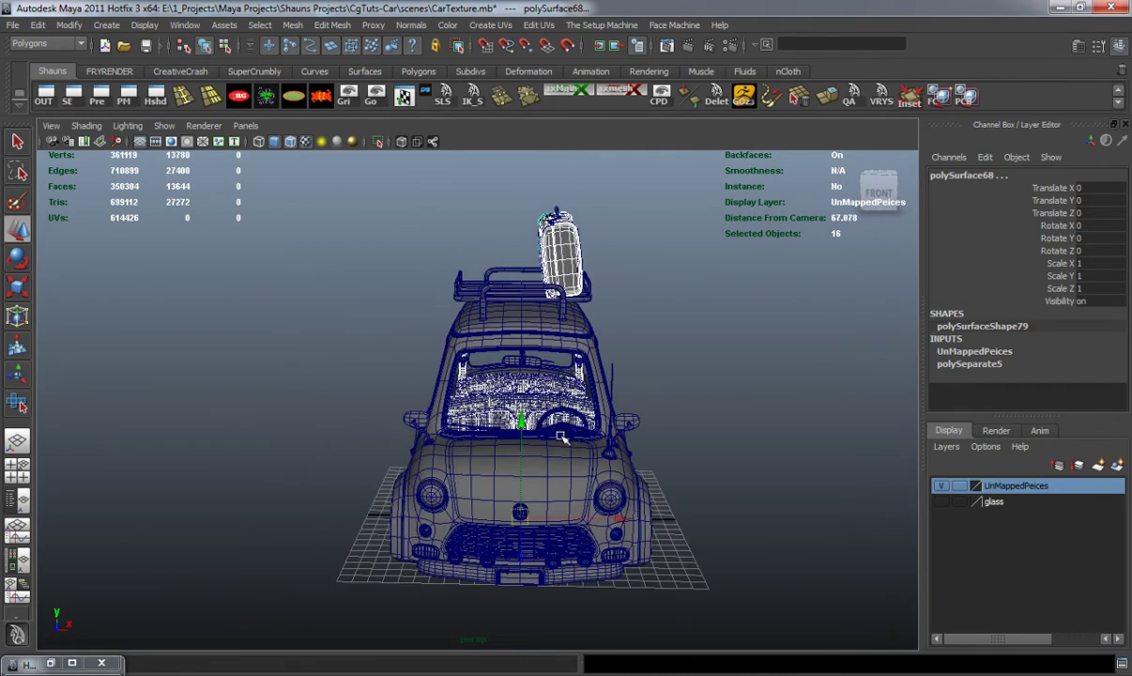
pyautogui.moveTo(620, 519); pyautogui.dragTo(410, 504, button='middle')
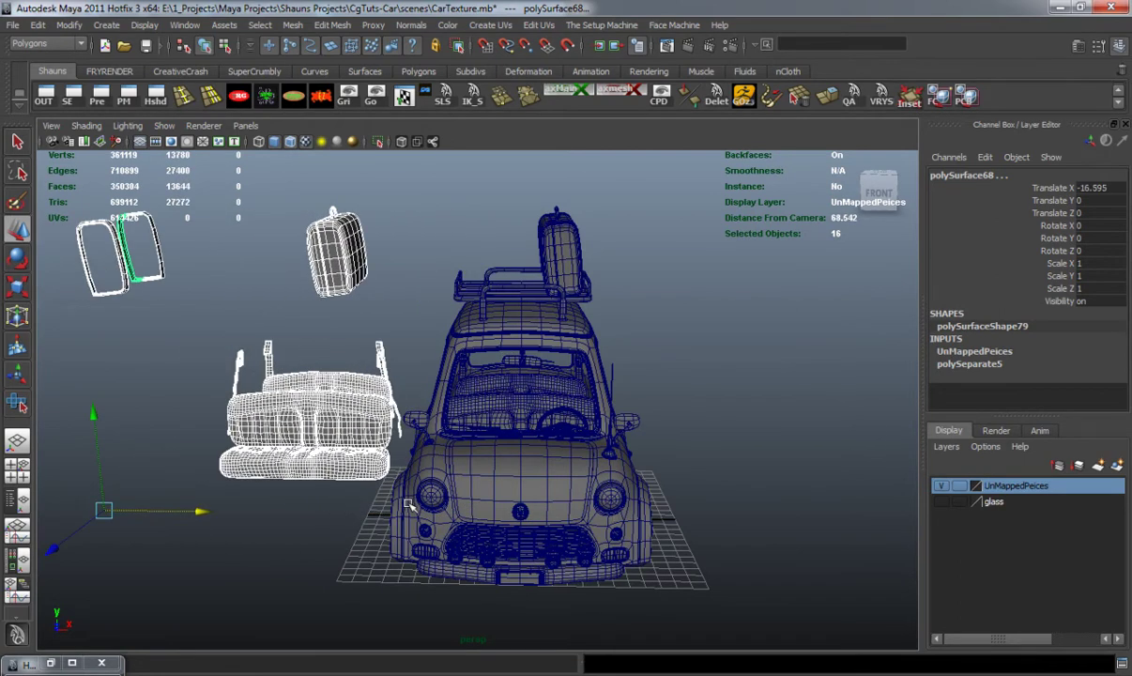
pyautogui.press('Delete')
# Step: Group all the imported meshes from BackSeatBottom:Mesh through SC_Handle:Mesh
pyautogui.keyDown('alt'); pyautogui.moveTo(505, 197); pyautogui.dragTo(395, 208); pyautogui.keyUp('alt')
pyautogui.keyDown('alt'); pyautogui.moveTo(395, 209); pyautogui.dragTo(347, 254, button='middle'); pyautogui.keyUp('alt')
pyautogui.keyDown('alt'); pyautogui.moveTo(347, 253); pyautogui.dragTo(494, 294, button='right'); pyautogui.keyUp('alt')
pyautogui.keyDown('alt'); pyautogui.moveTo(469, 275); pyautogui.dragTo(535, 245); pyautogui.keyUp('alt')
pyautogui.click(43, 93)
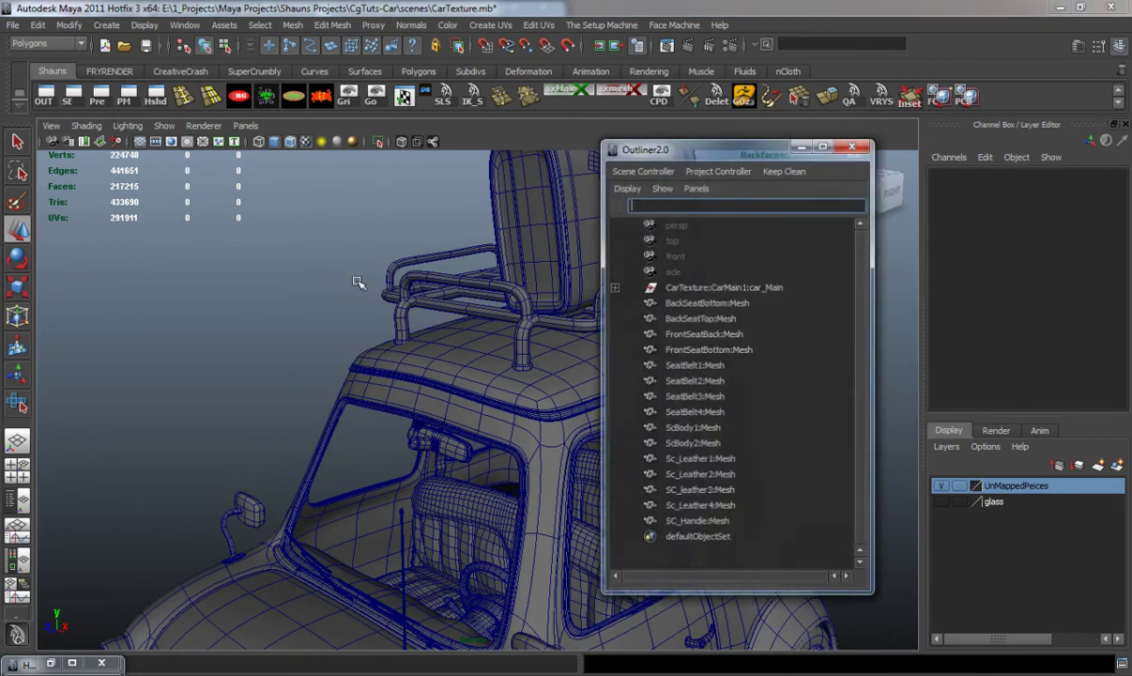
pyautogui.moveTo(646, 302); pyautogui.dragTo(649, 523)
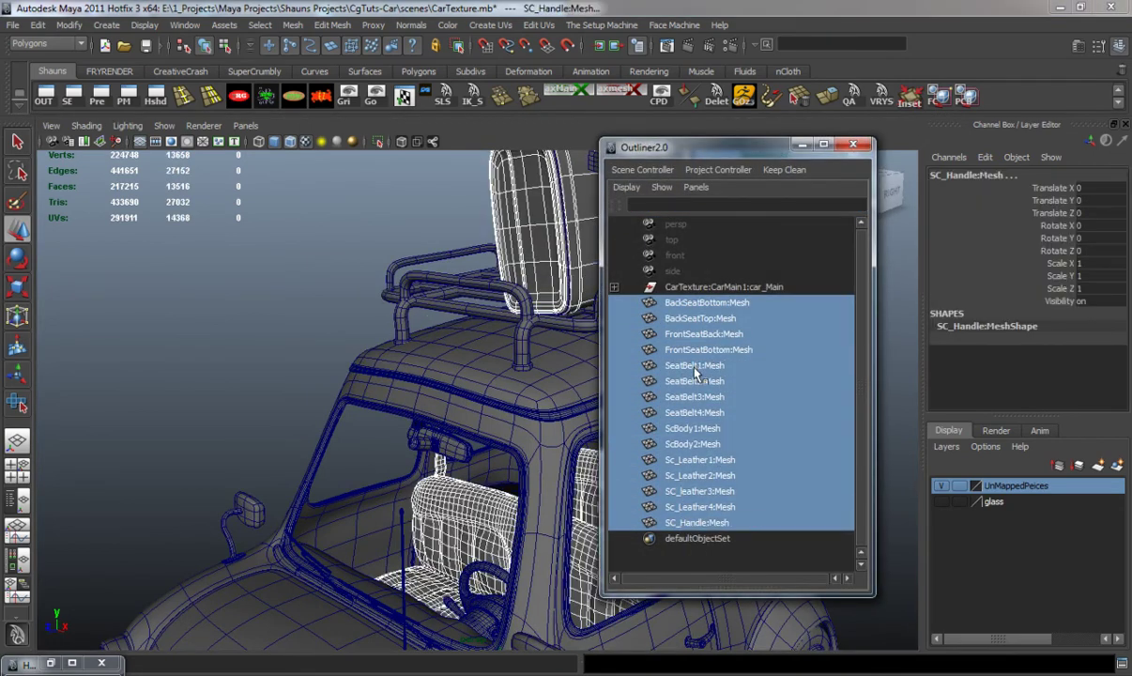
pyautogui.hotkey('ctrl', 'g')
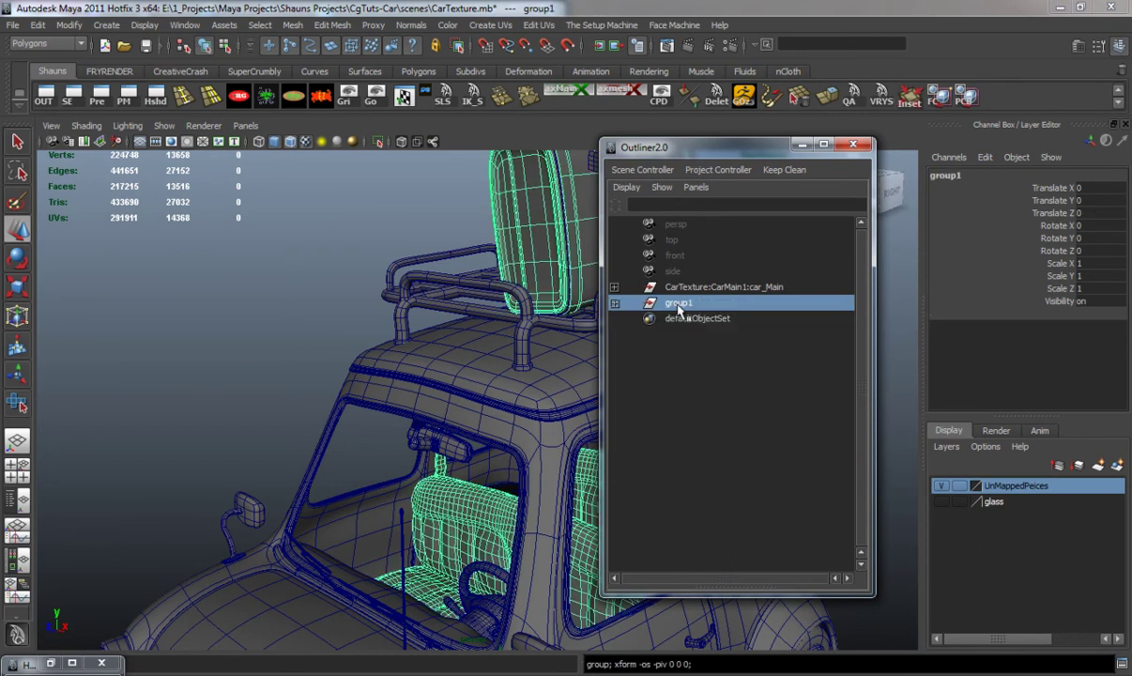
# Step: Rename the new group UVMappedPeices and delete its channel box attributes
pyautogui.doubleClick(676, 304)
pyautogui.write('UVM')
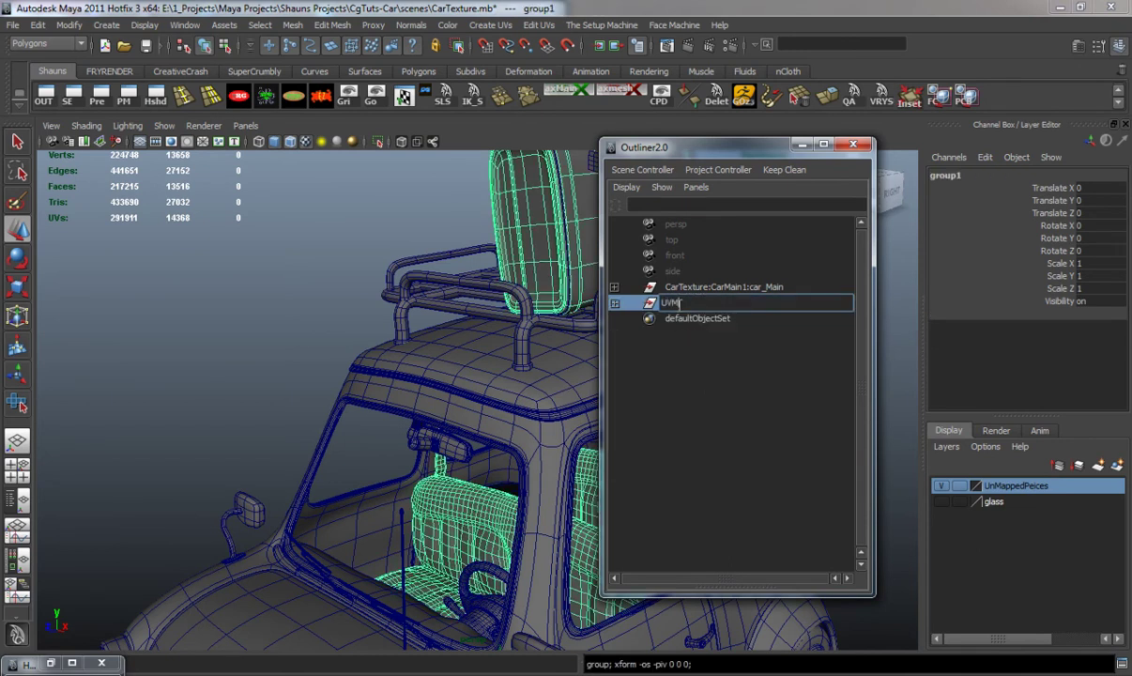
pyautogui.write('appedPeices')
pyautogui.press('Return')
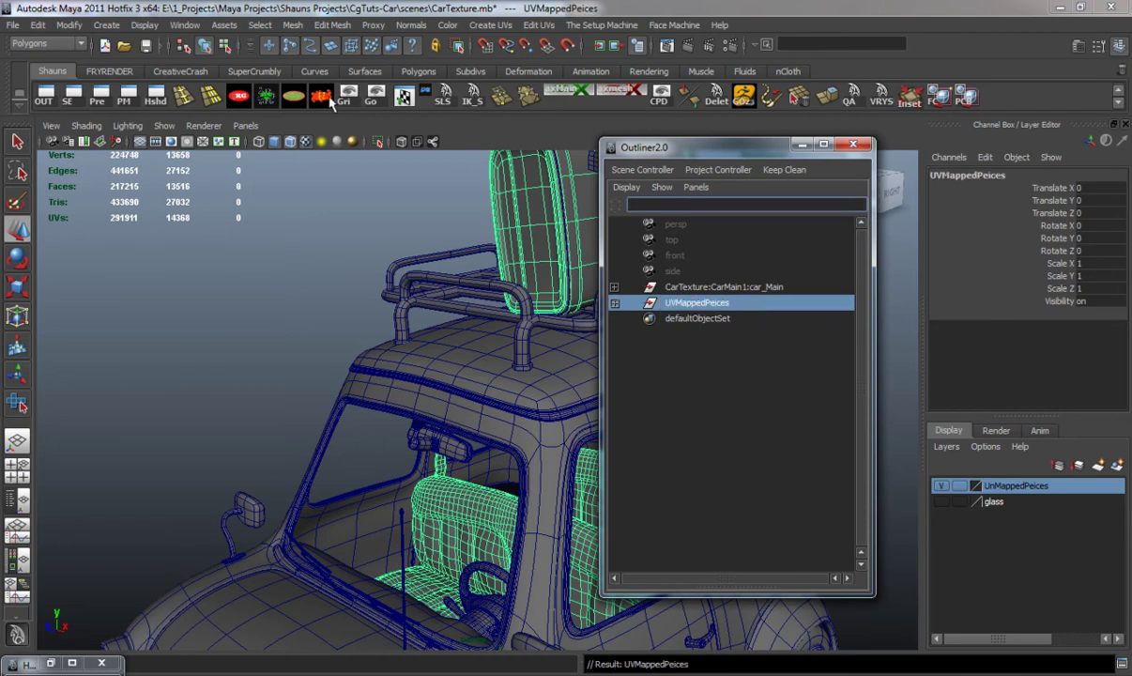
pyautogui.click(319, 94)
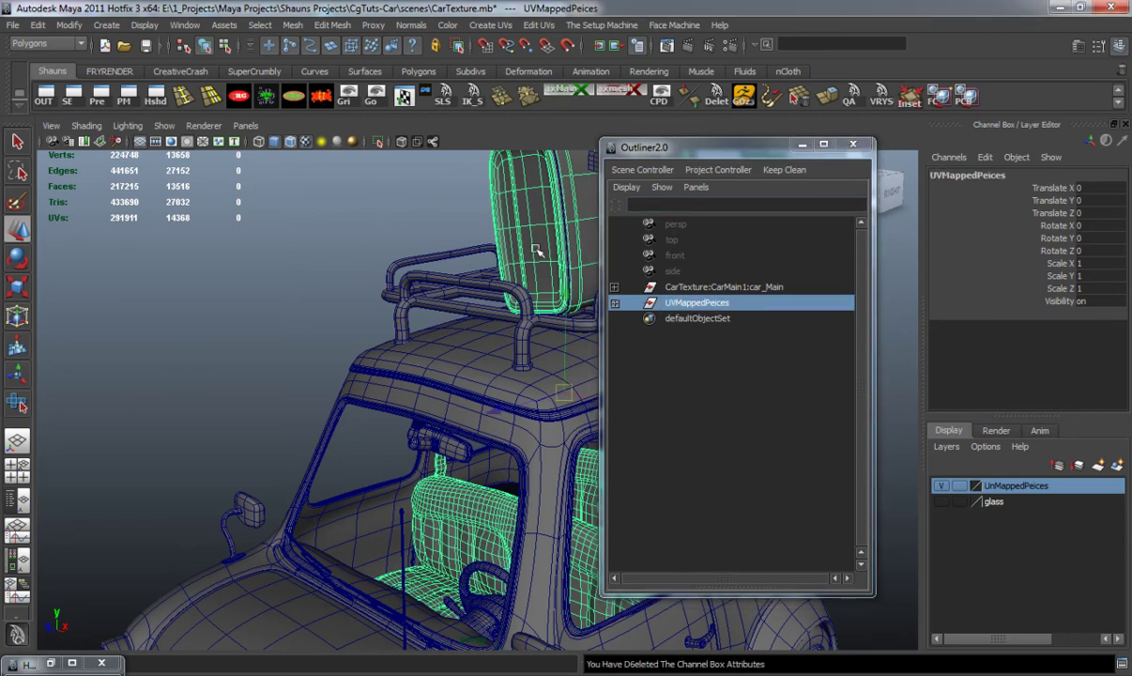
# Step: Parent the UVMappedPeices group under CarTexture:CarMain1:car_Main, then deselect it and look over the whole car
pyautogui.moveTo(697, 312)
pyautogui.mouseDown(button='middle')
pyautogui.moveTo(682, 311)
pyautogui.moveTo(692, 293)
pyautogui.mouseUp(button='middle')
pyautogui.click(690, 288)
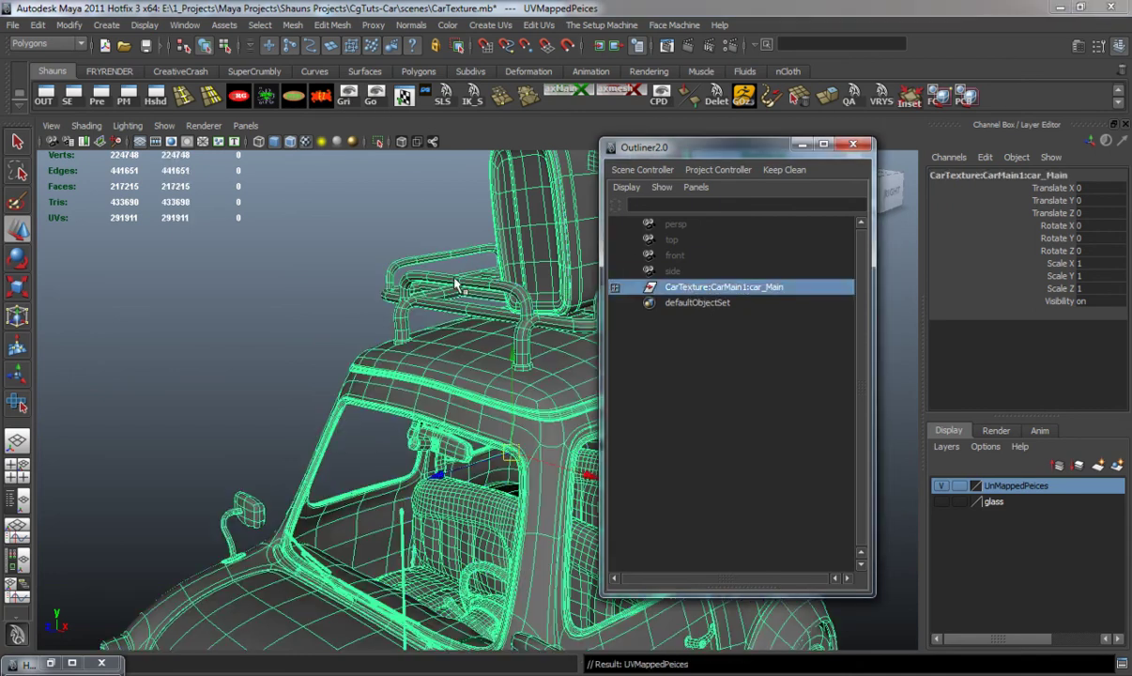
pyautogui.press('f')
pyautogui.scroll(5, 330, 301)
pyautogui.click(331, 314)
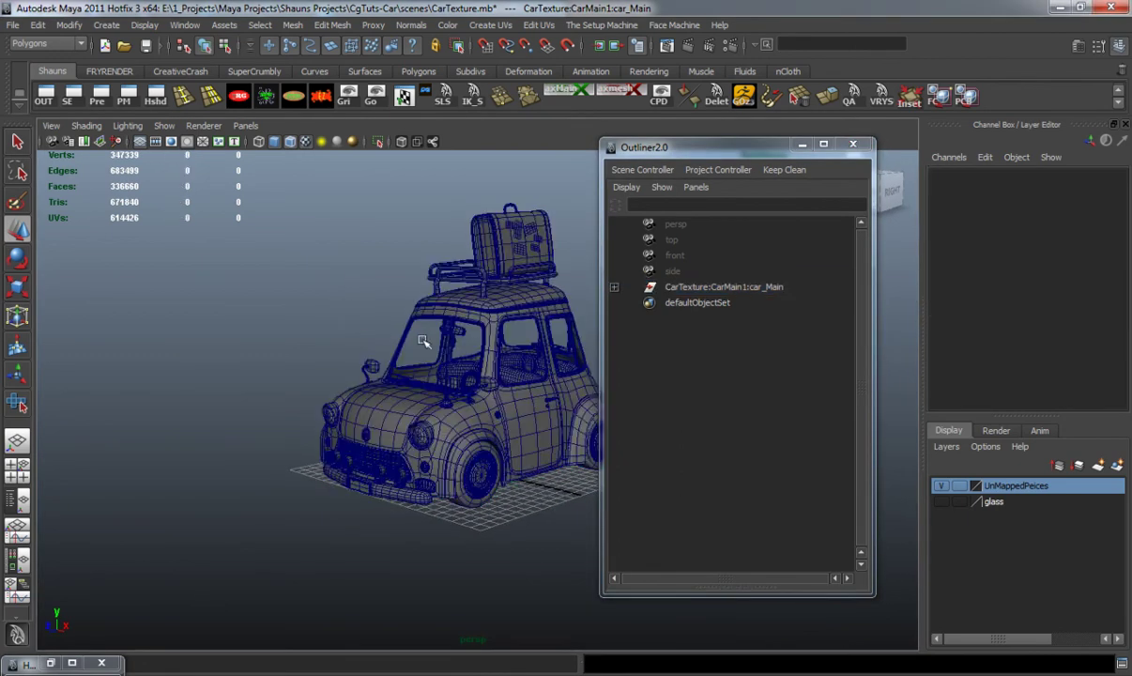
pyautogui.scroll(5, 421, 341)
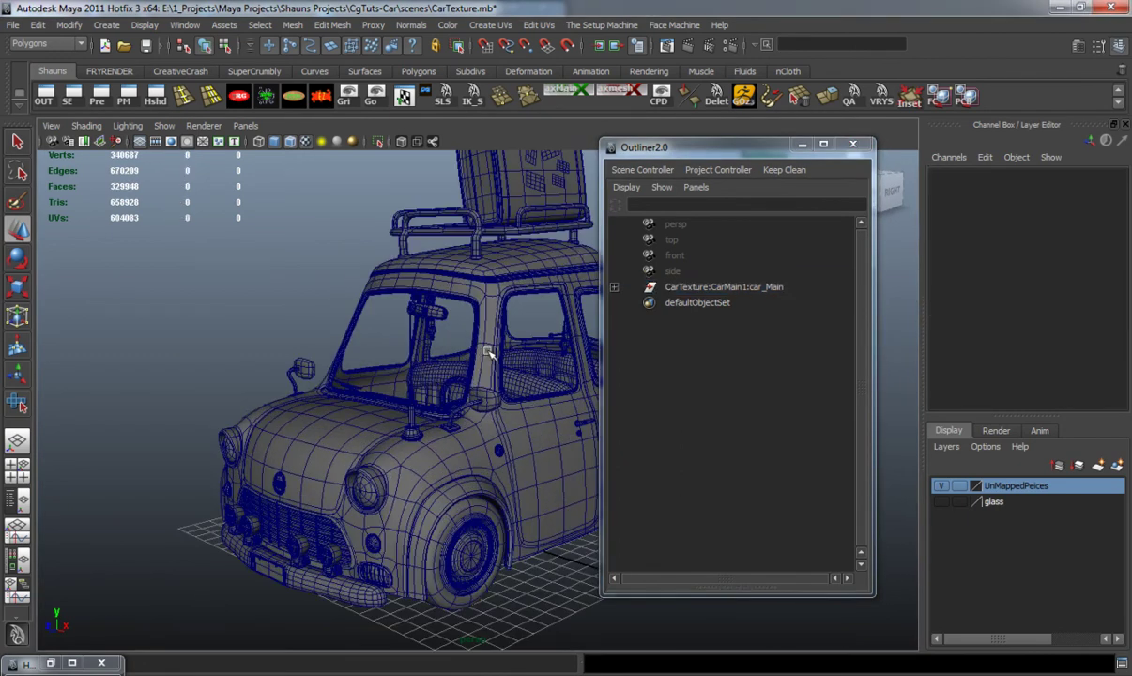
pyautogui.keyDown('alt'); pyautogui.moveTo(459, 313); pyautogui.dragTo(420, 344); pyautogui.keyUp('alt')
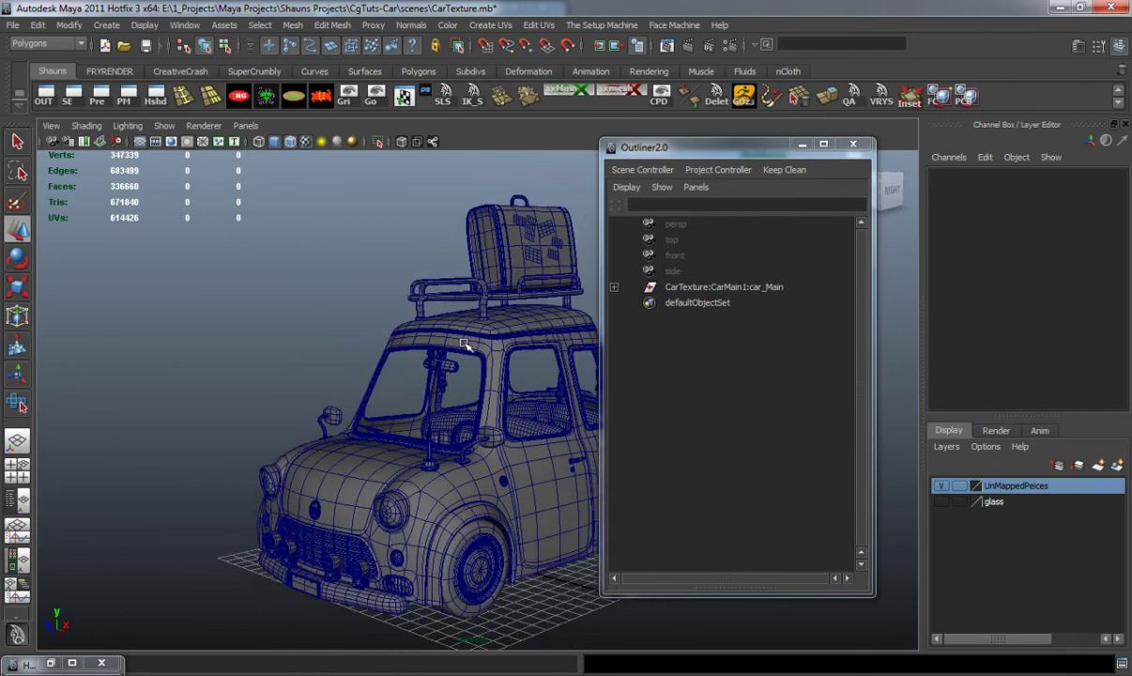
pyautogui.keyDown('alt'); pyautogui.moveTo(505, 319); pyautogui.dragTo(482, 333); pyautogui.keyUp('alt')
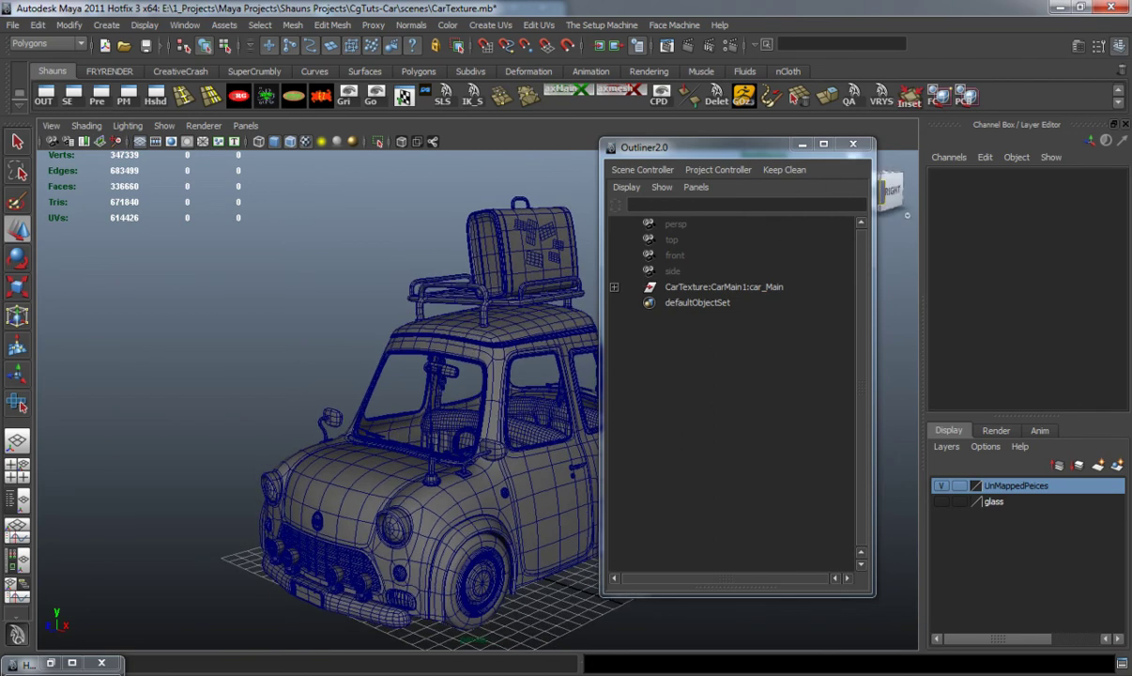